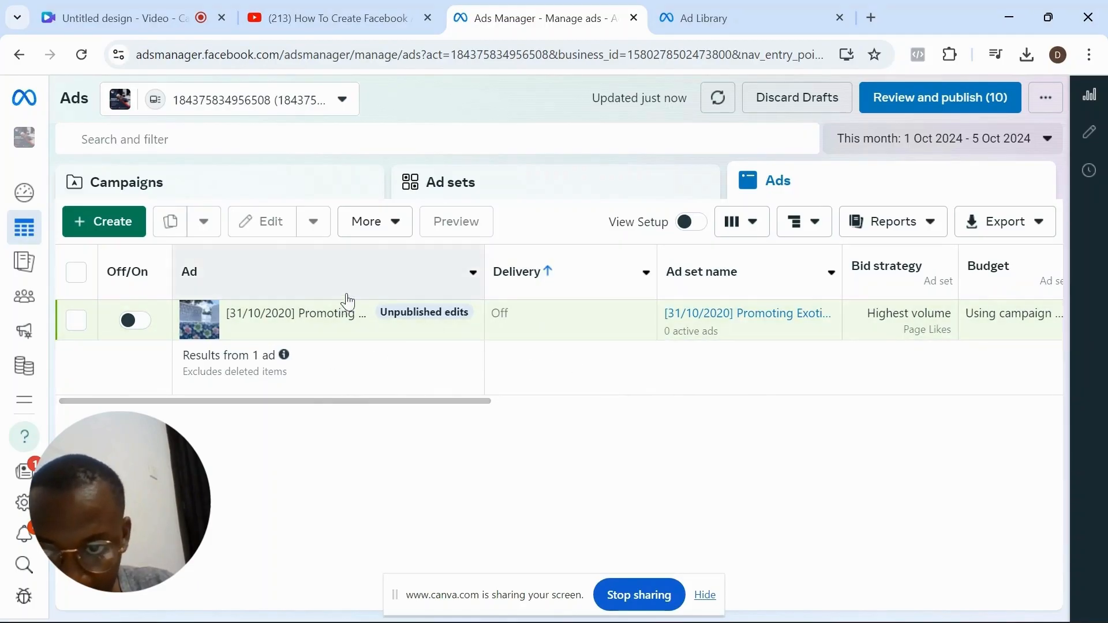
- Create a new campaign with the Sales objective and the Manual sales campaign setup
click(111, 231)
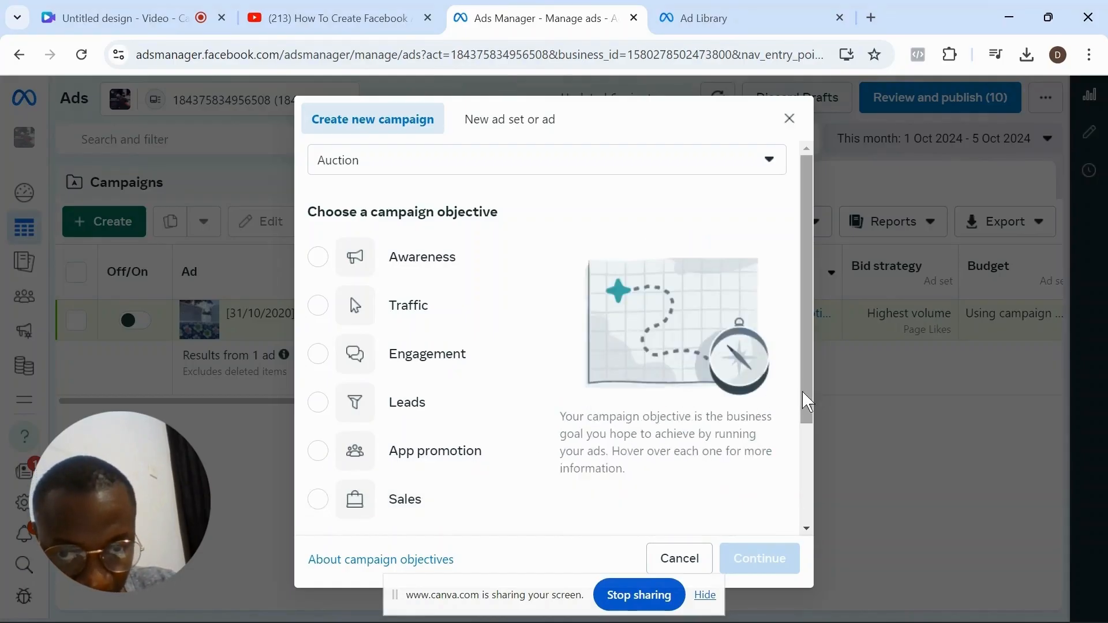
drag(808, 402, 803, 502)
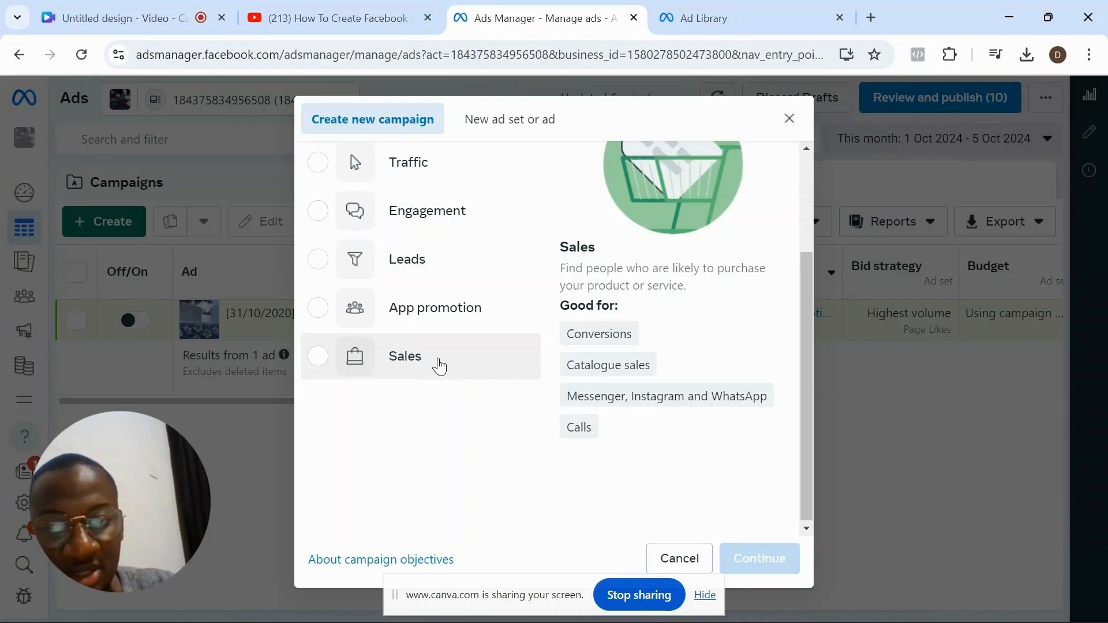
click(439, 366)
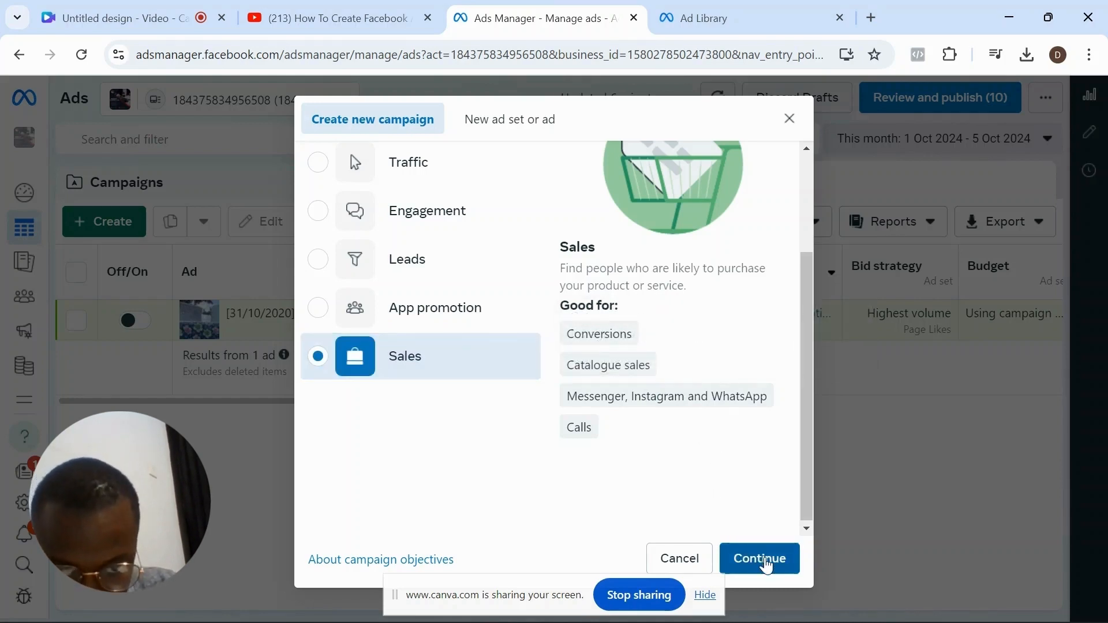
click(768, 564)
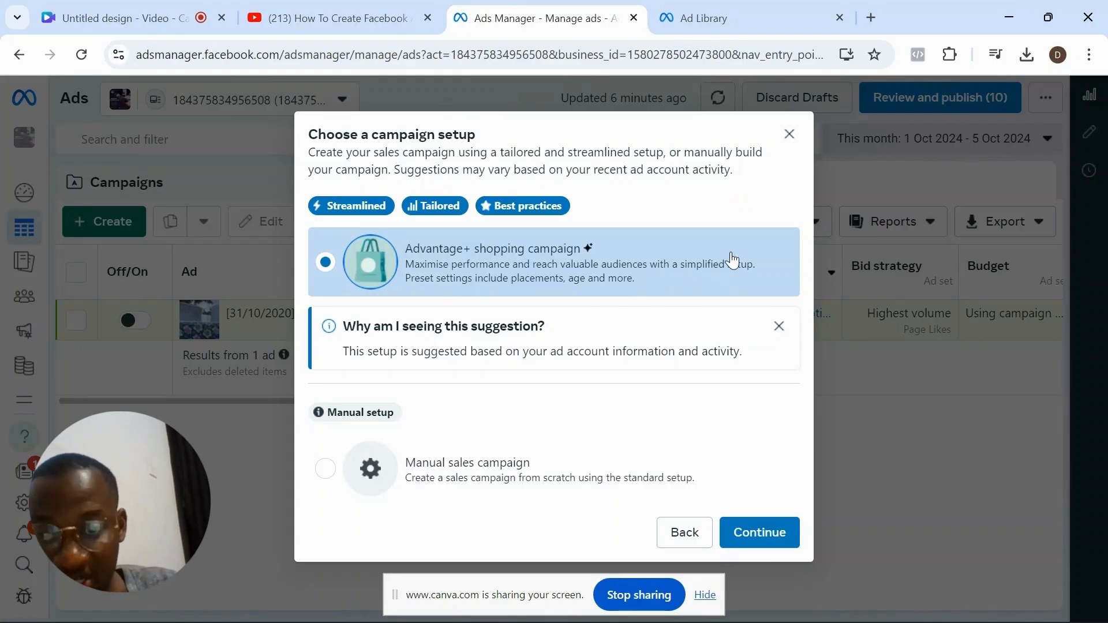
click(608, 462)
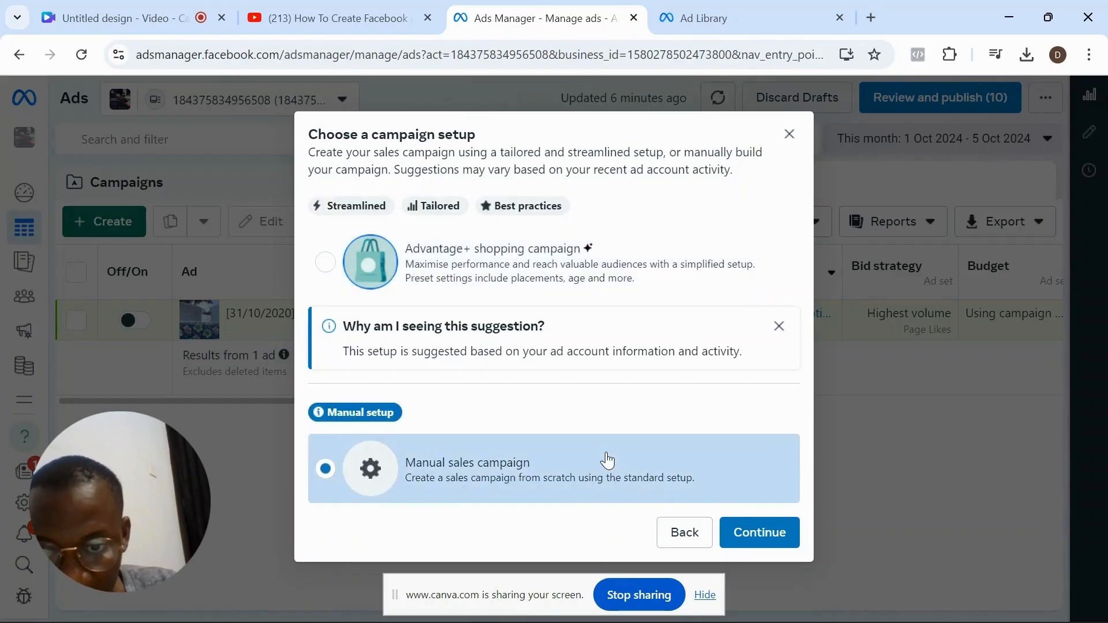
click(774, 531)
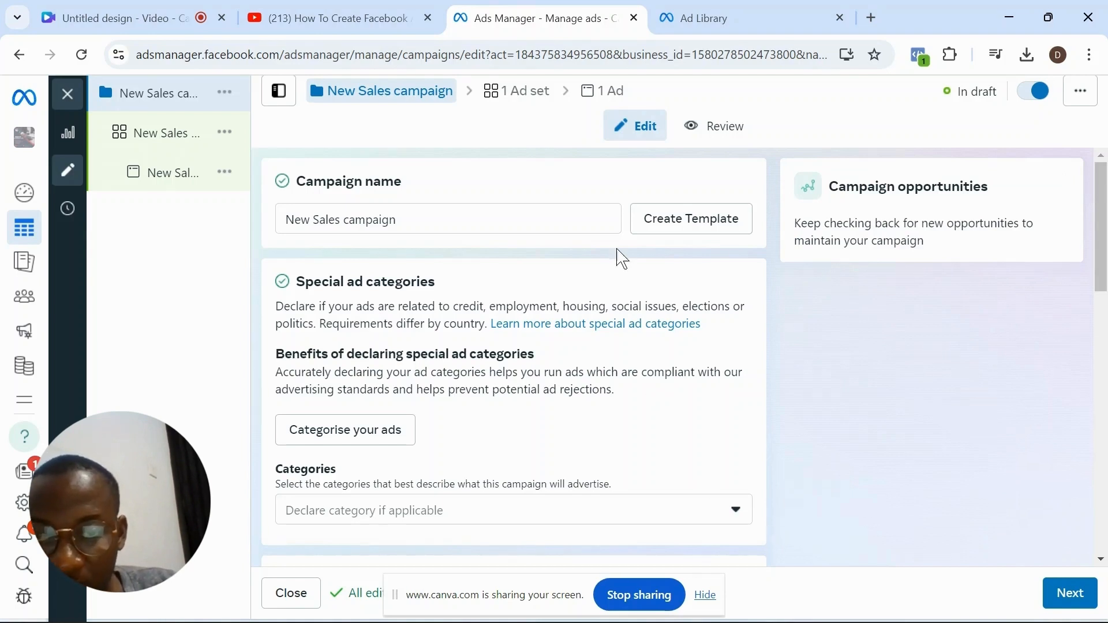
- Rename the campaign as "Hair care"
triple_click(599, 217)
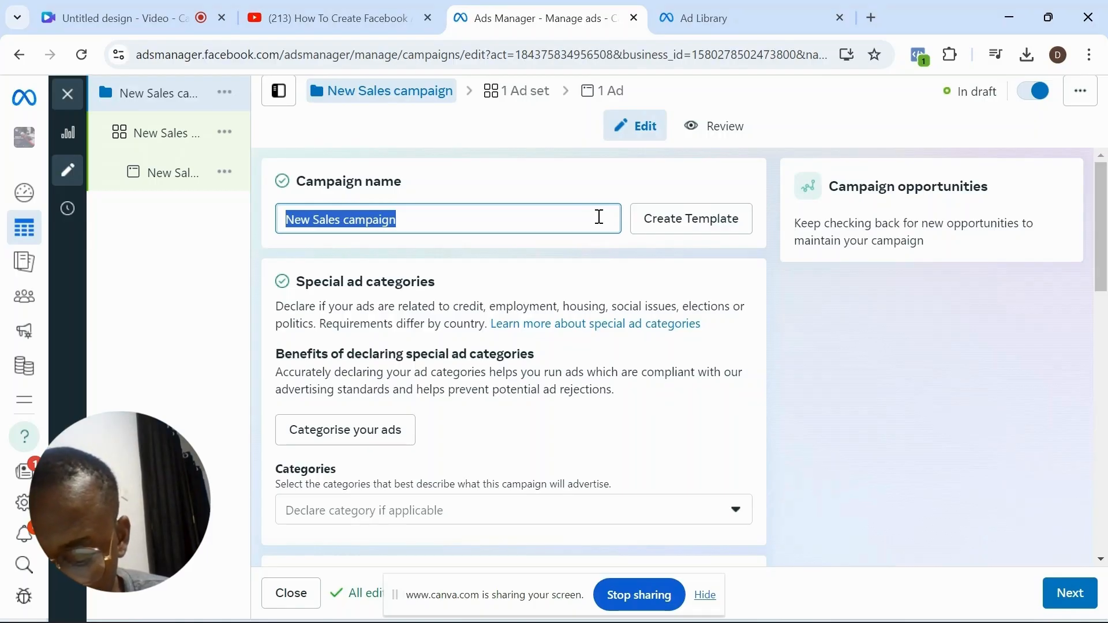
text(ha)
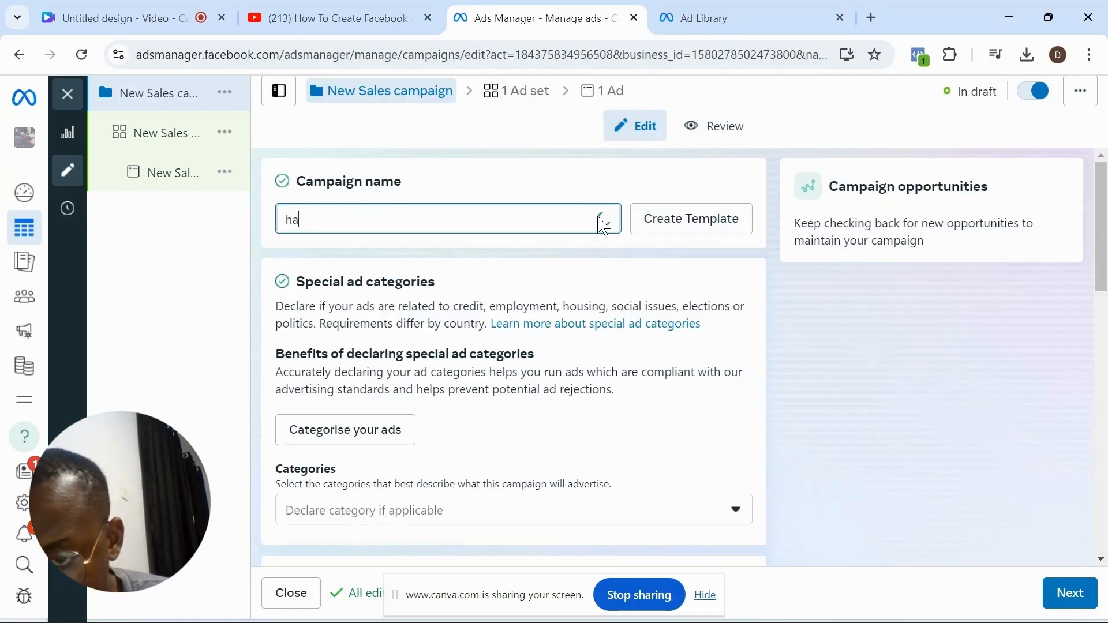
text(ir care)
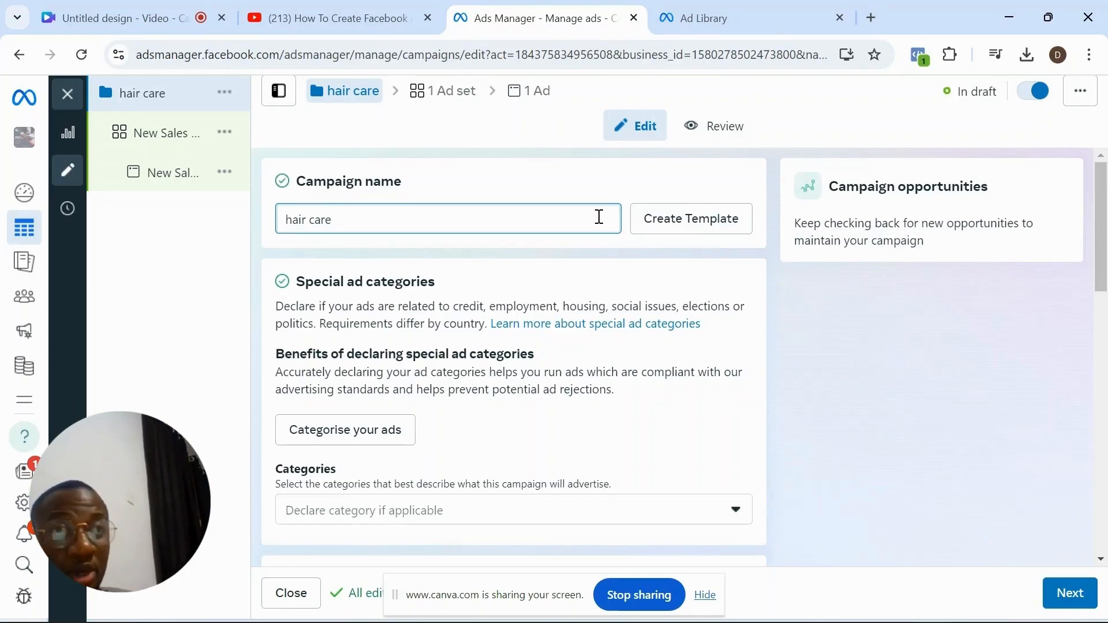
- Turn off Advantage+ catalogue ads and turn on Advantage campaign budget for the campaign
drag(1100, 189, 1100, 284)
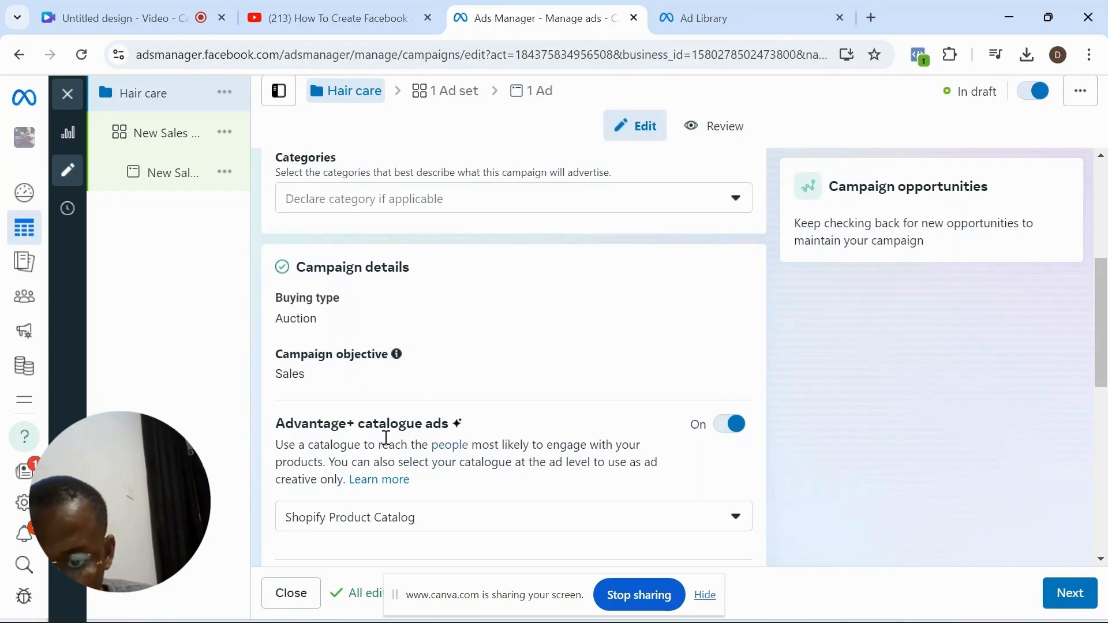
click(729, 437)
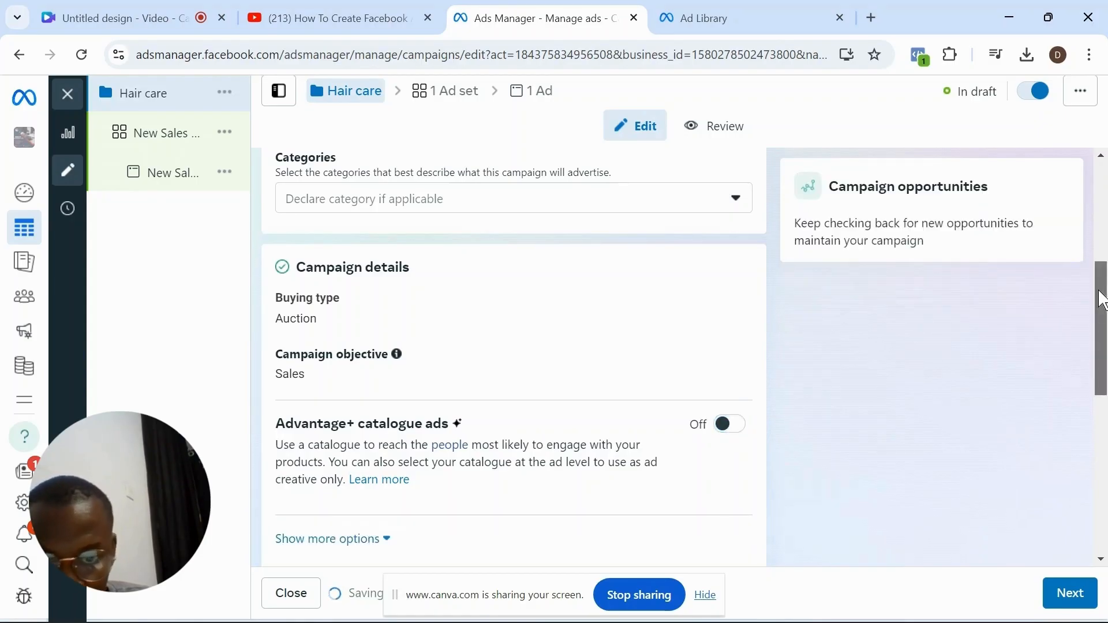
drag(1102, 299, 1102, 404)
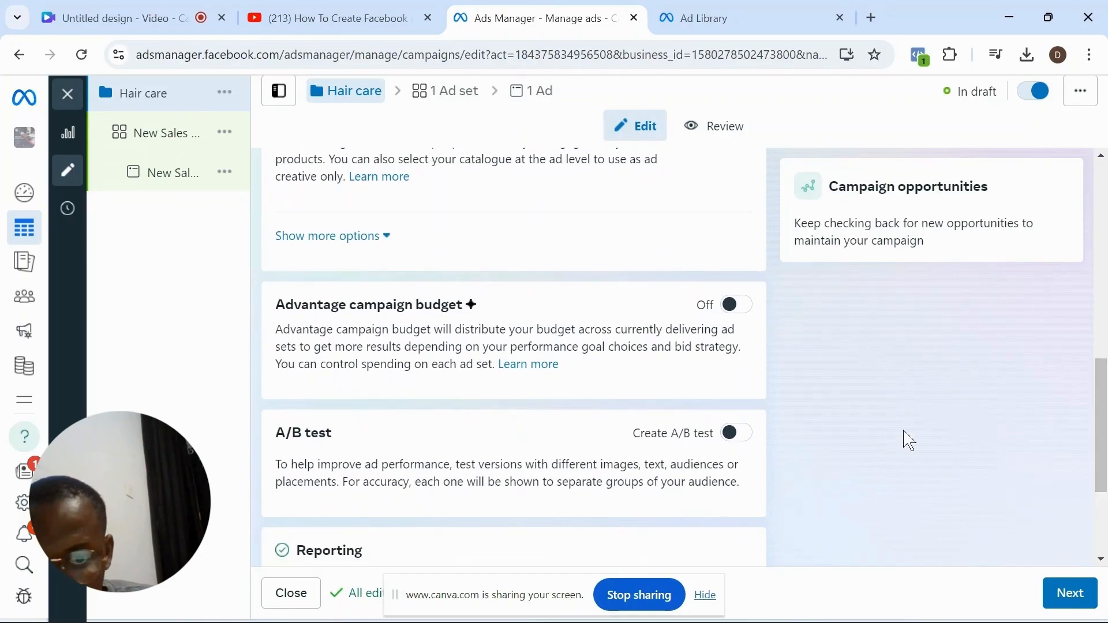
click(738, 313)
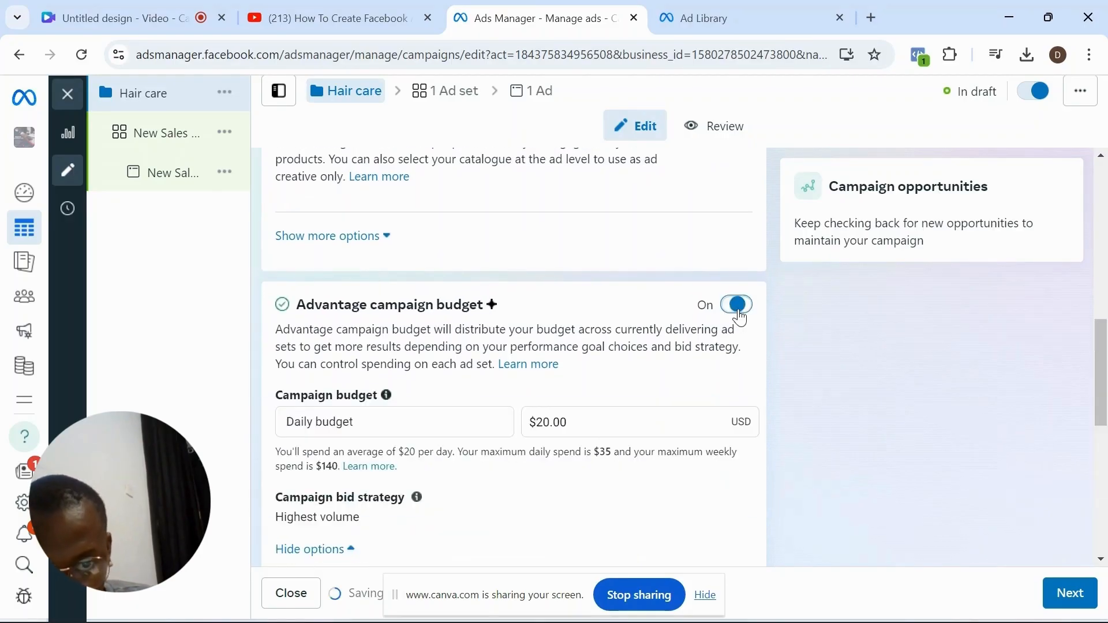
click(605, 416)
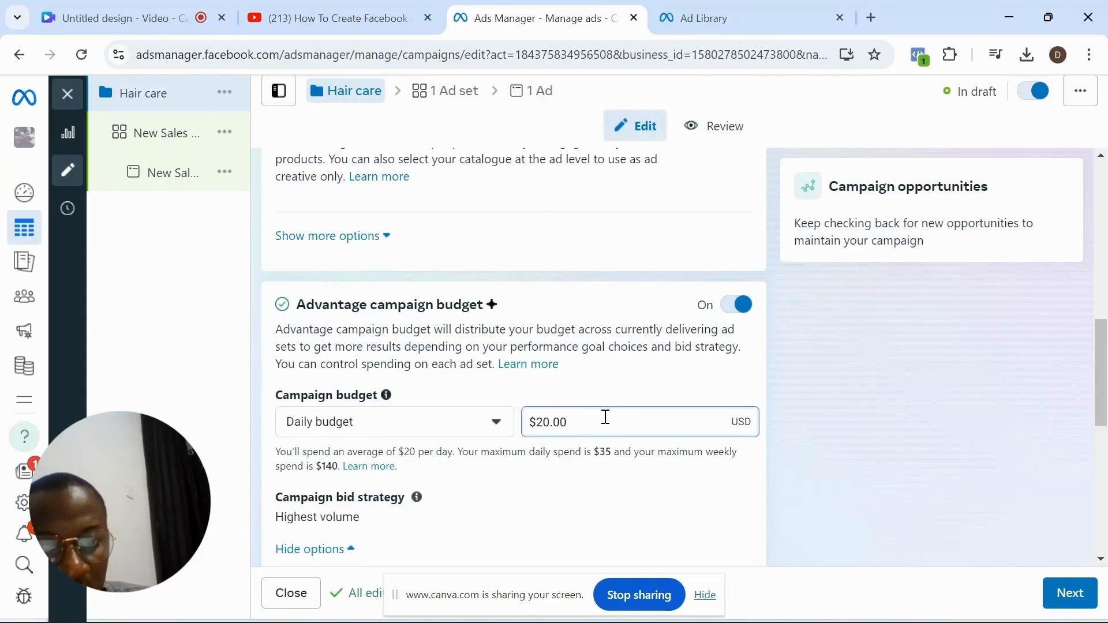
key(BackSpace)
key(BackSpace)
key(BackSpace)
key(BackSpace)
key(BackSpace)
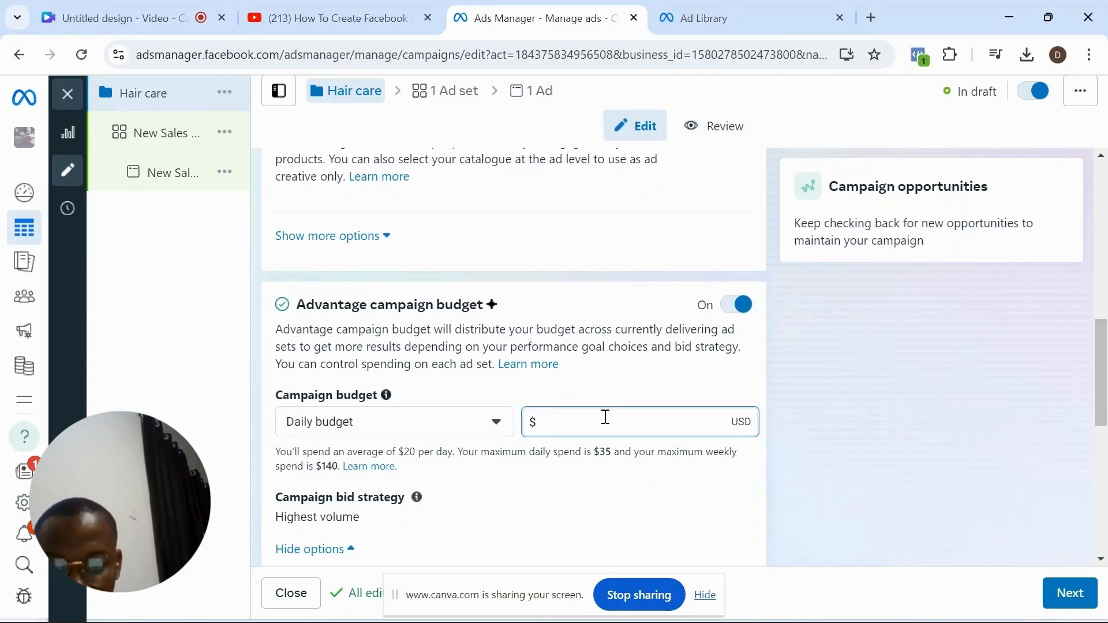
key(BackSpace)
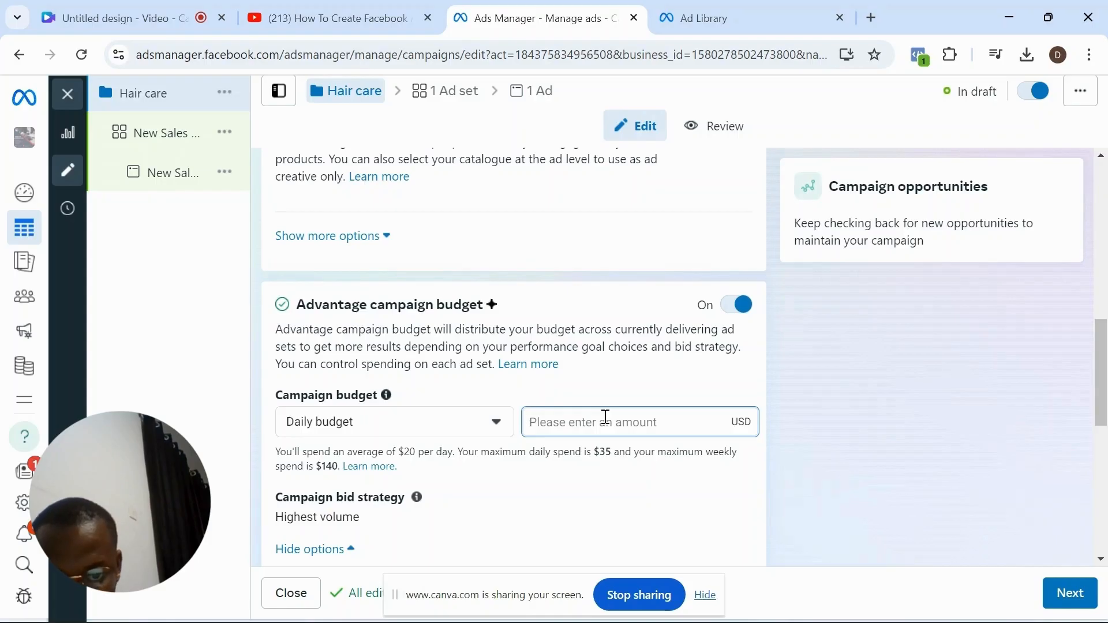
click(683, 394)
- Set the campaign's daily budget to $5,000
click(644, 424)
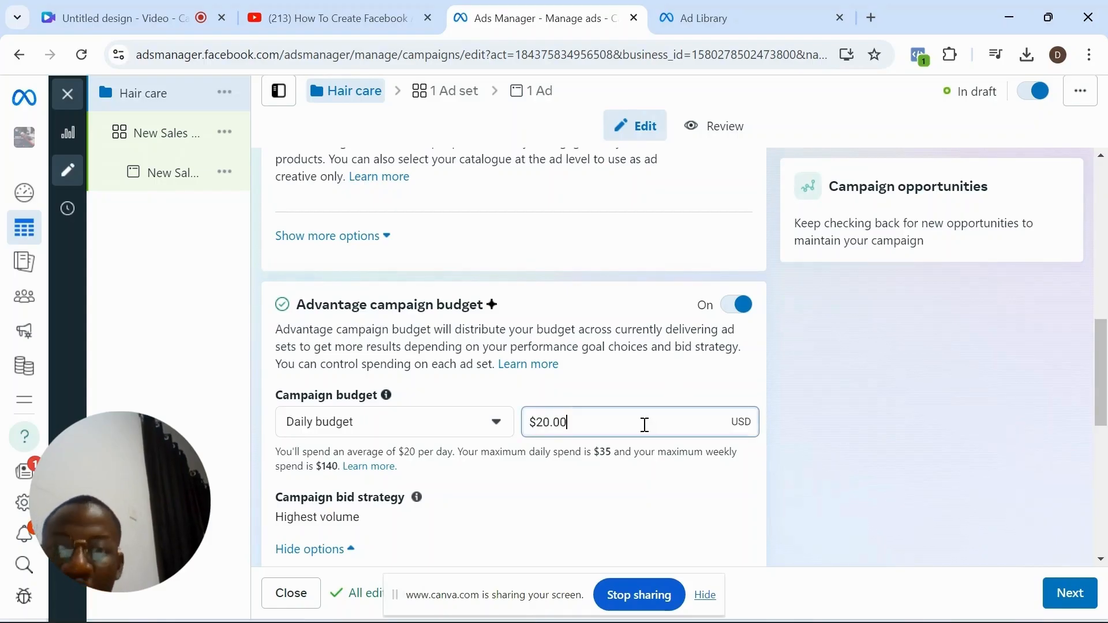
key(BackSpace)
key(BackSpace)
key(BackSpace)
key(BackSpace)
key(BackSpace)
key(BackSpace)
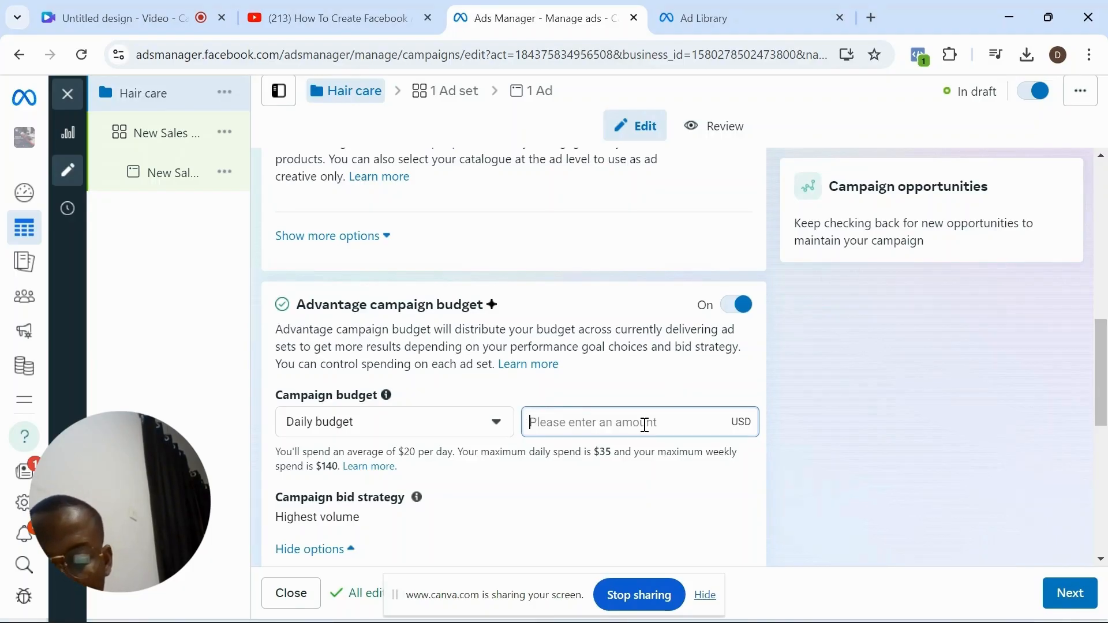
text(5000)
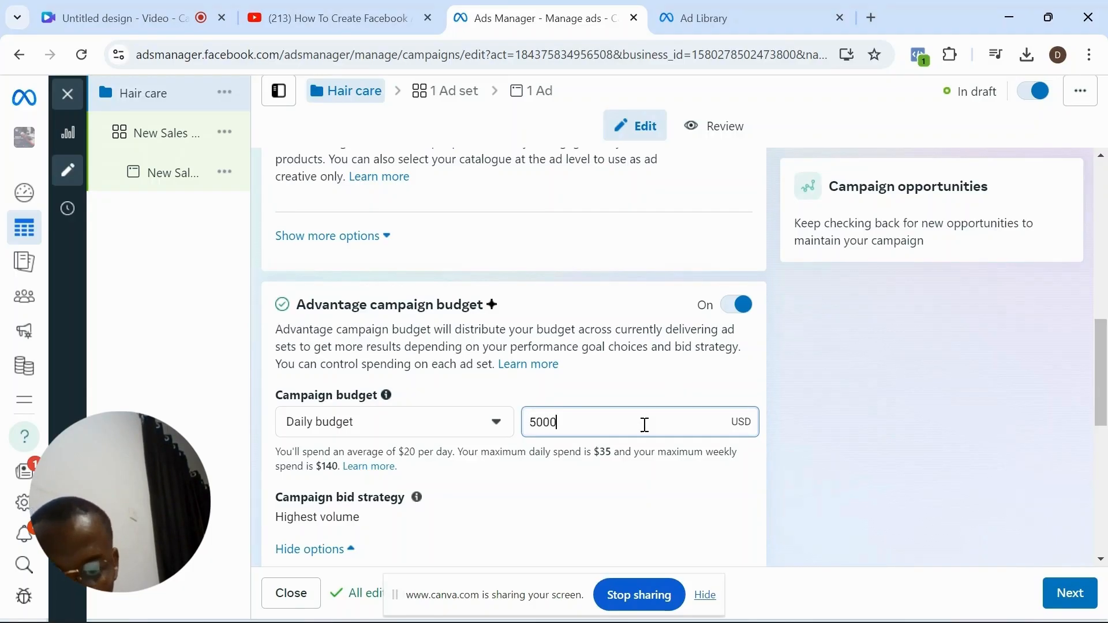
click(680, 398)
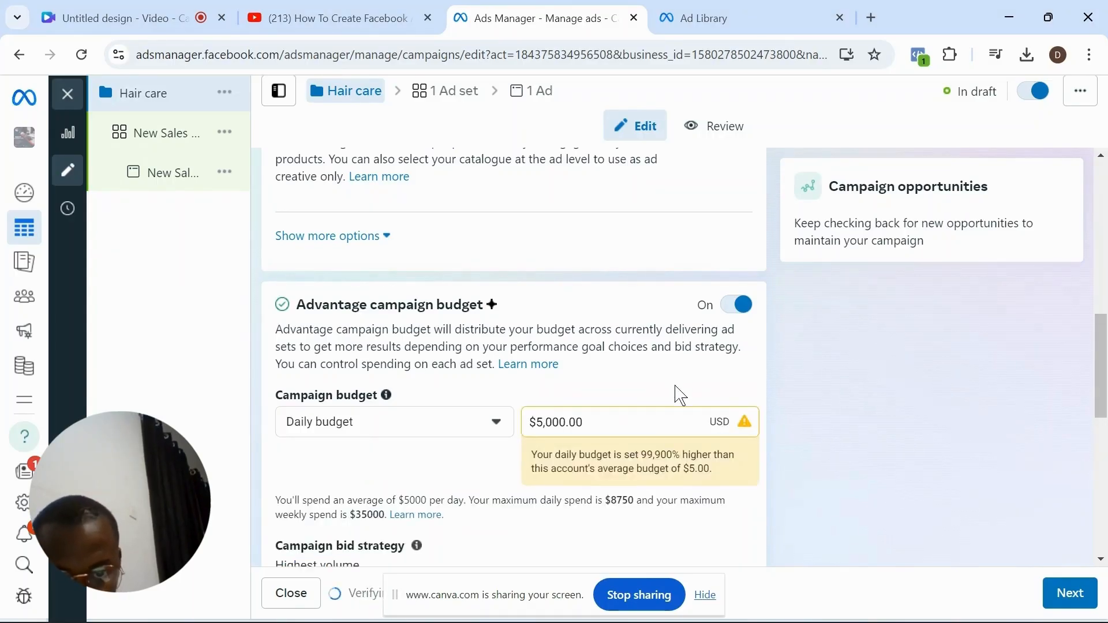
- Set the campaign's daily budget to $10
click(652, 418)
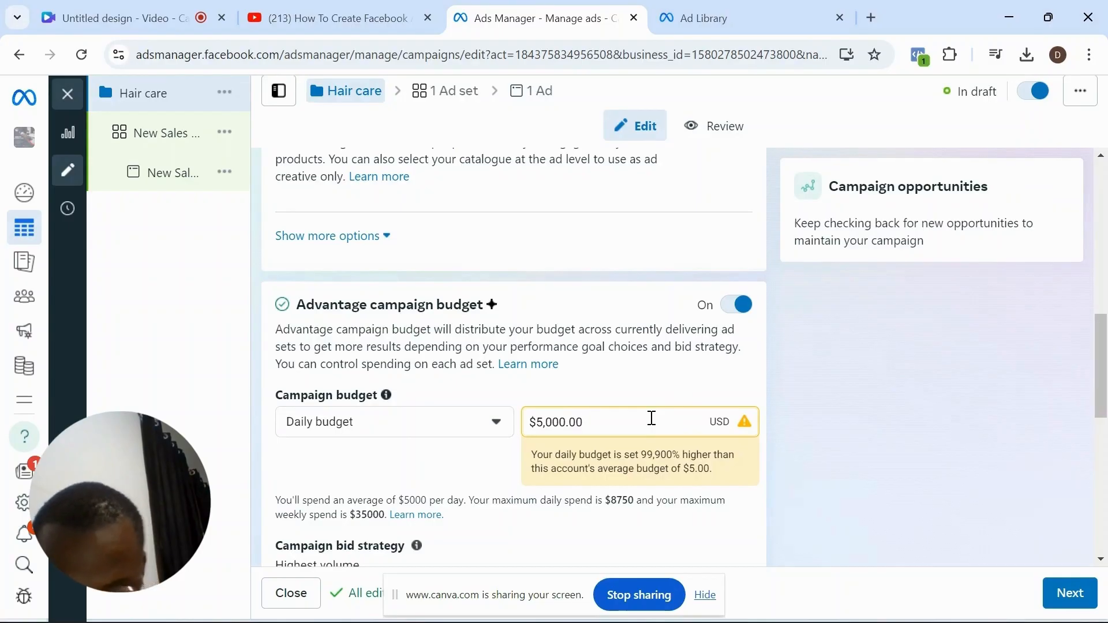
key(BackSpace)
key(BackSpace)
key(BackSpace)
key(BackSpace)
key(BackSpace)
key(BackSpace)
key(BackSpace)
key(BackSpace)
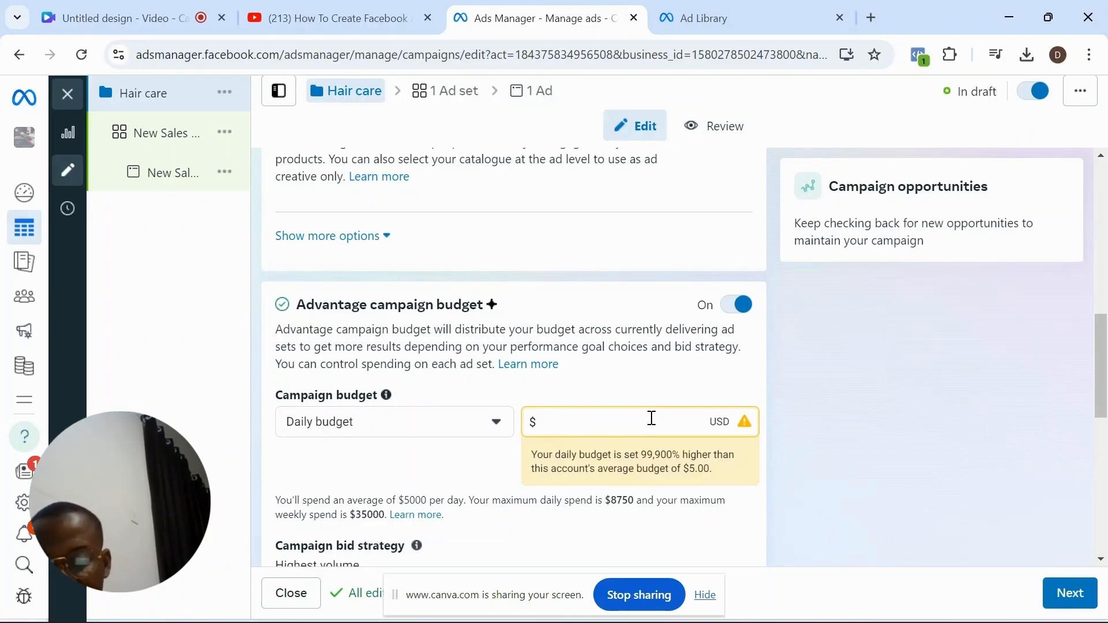
text(10)
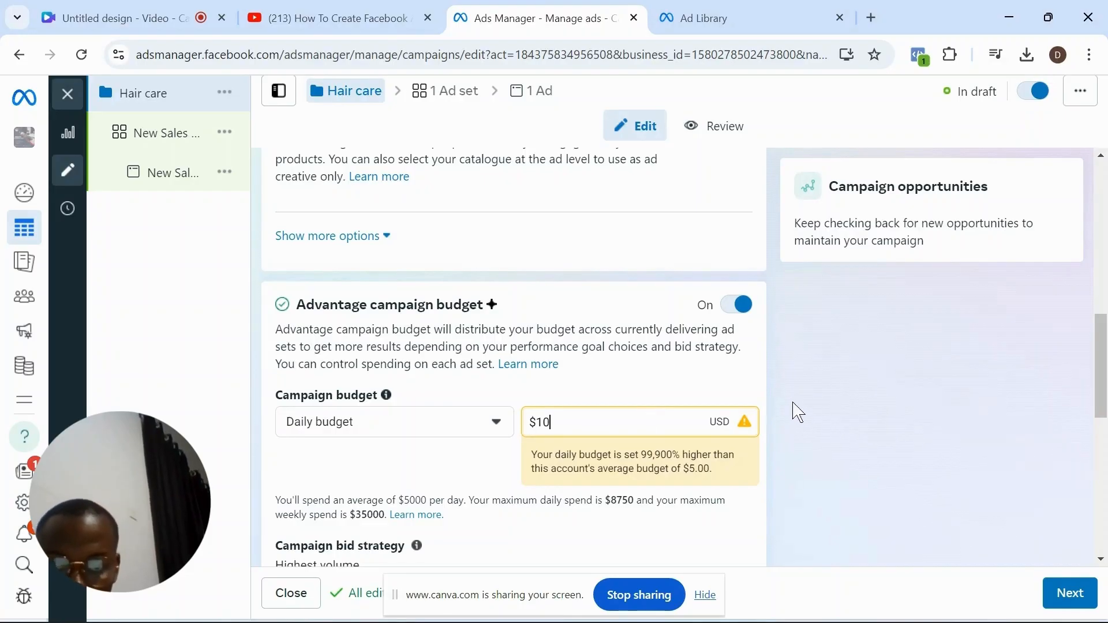
click(779, 388)
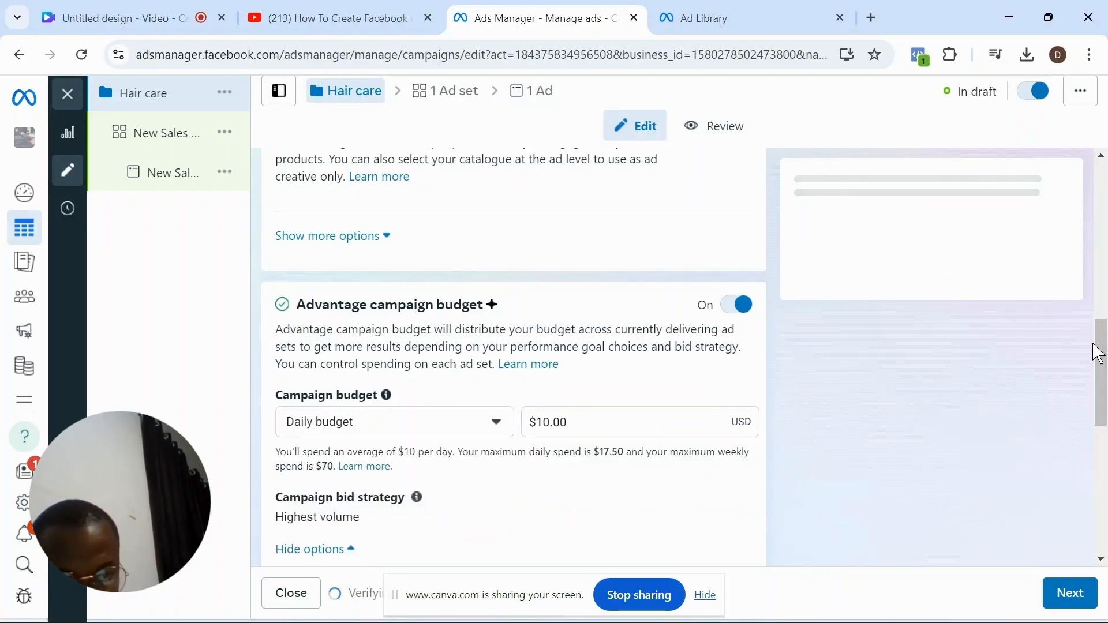
- Keep the remaining campaign settings as they are and proceed to the ad set
scroll(1103, 358, down, 1)
drag(1102, 361, 1100, 276)
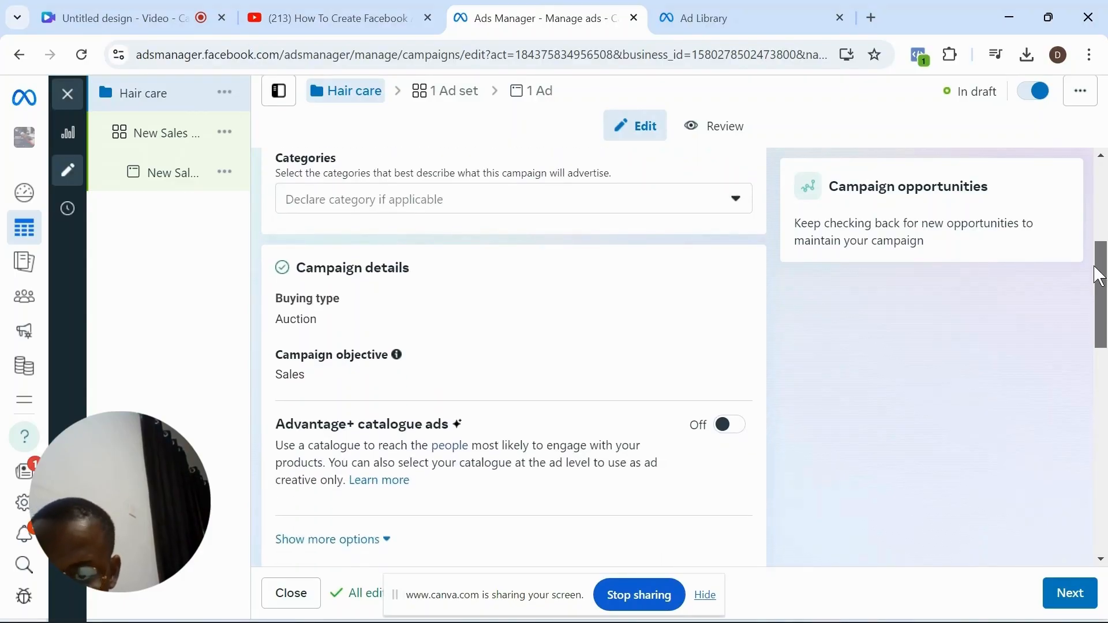
drag(1099, 276, 1077, 497)
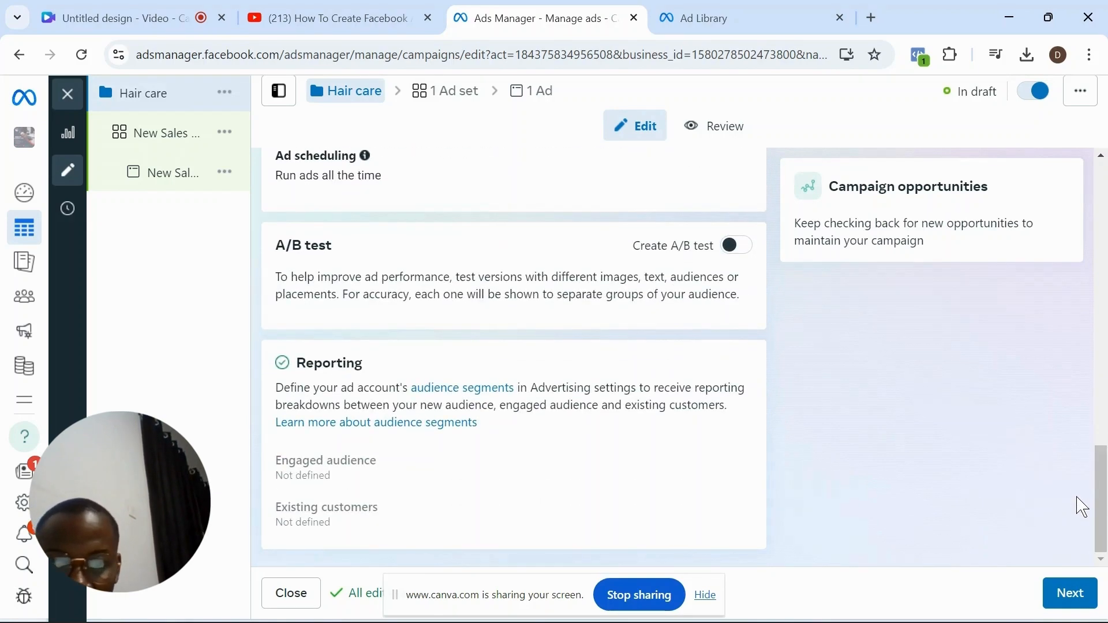
click(1068, 598)
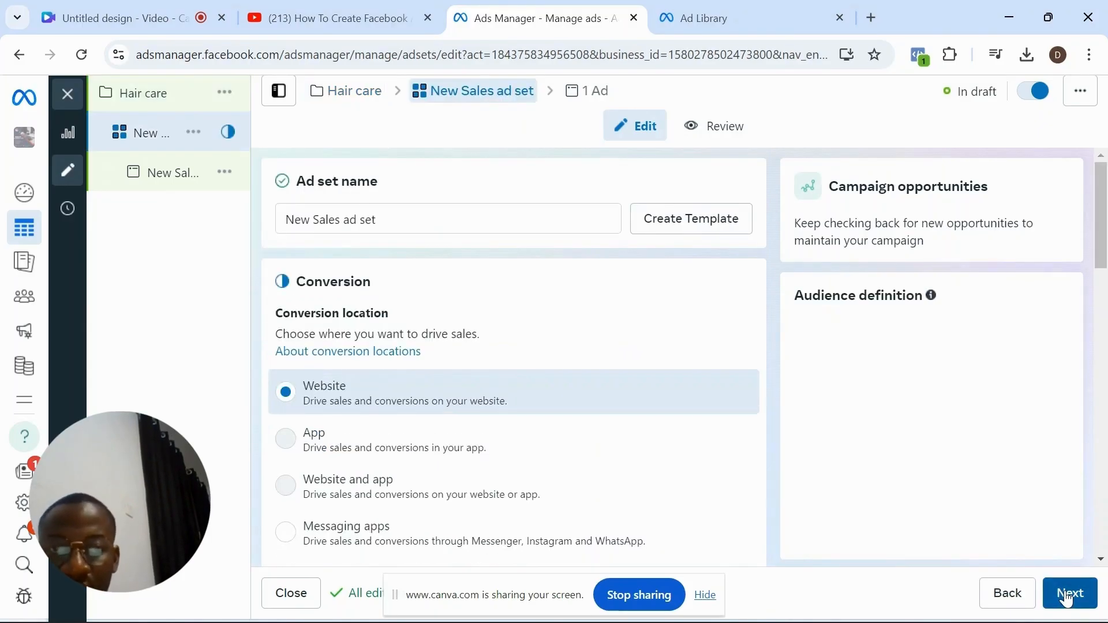
- Rename the ad set as "Hair care"
click(585, 216)
triple_click(585, 217)
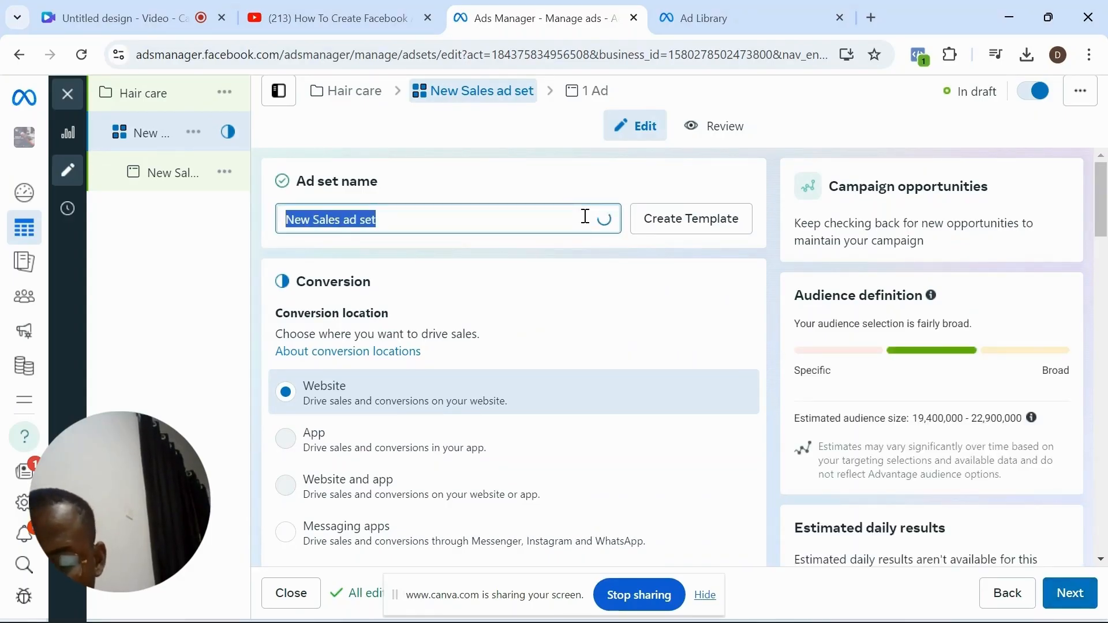
text(Hair )
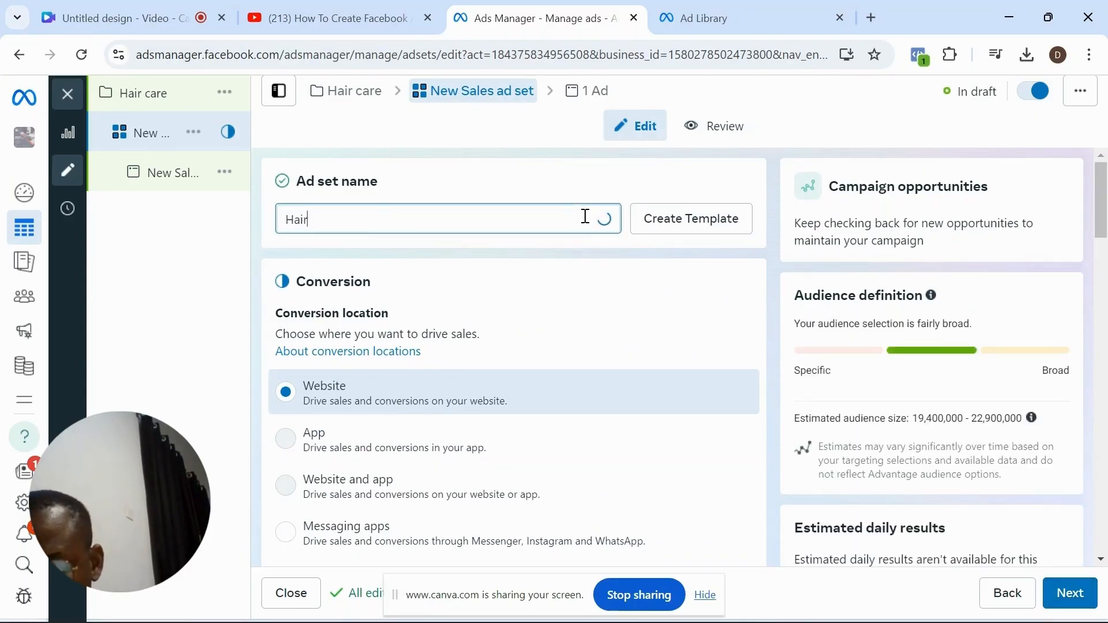
text(care)
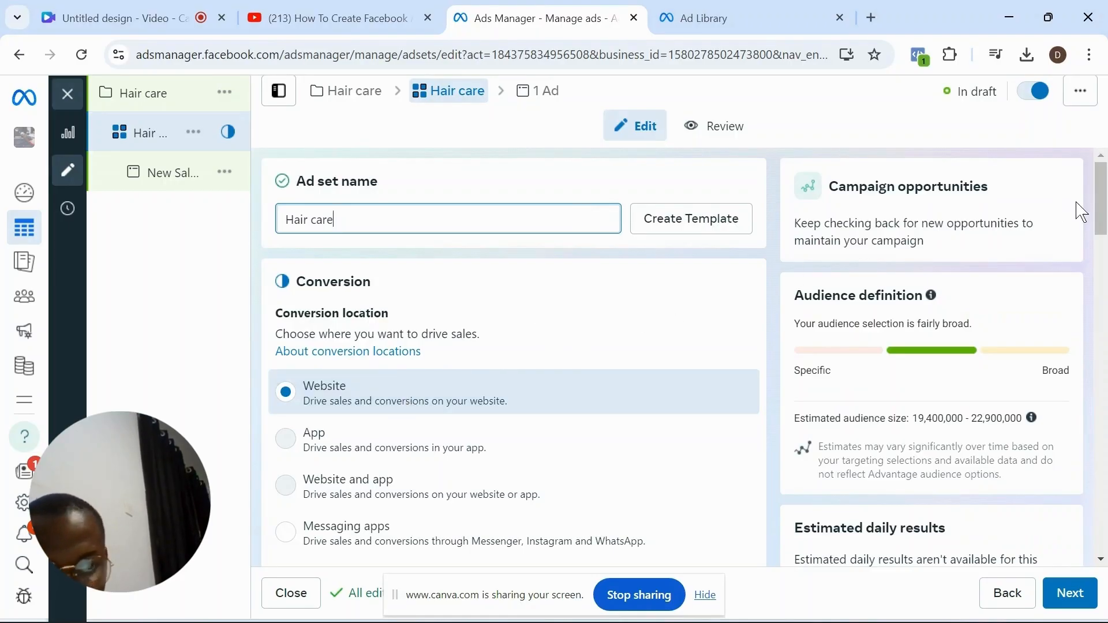
- Review the available performance goals for the ad set and keep "Maximise number of conversions" selected
click(1102, 210)
drag(1103, 211, 1102, 242)
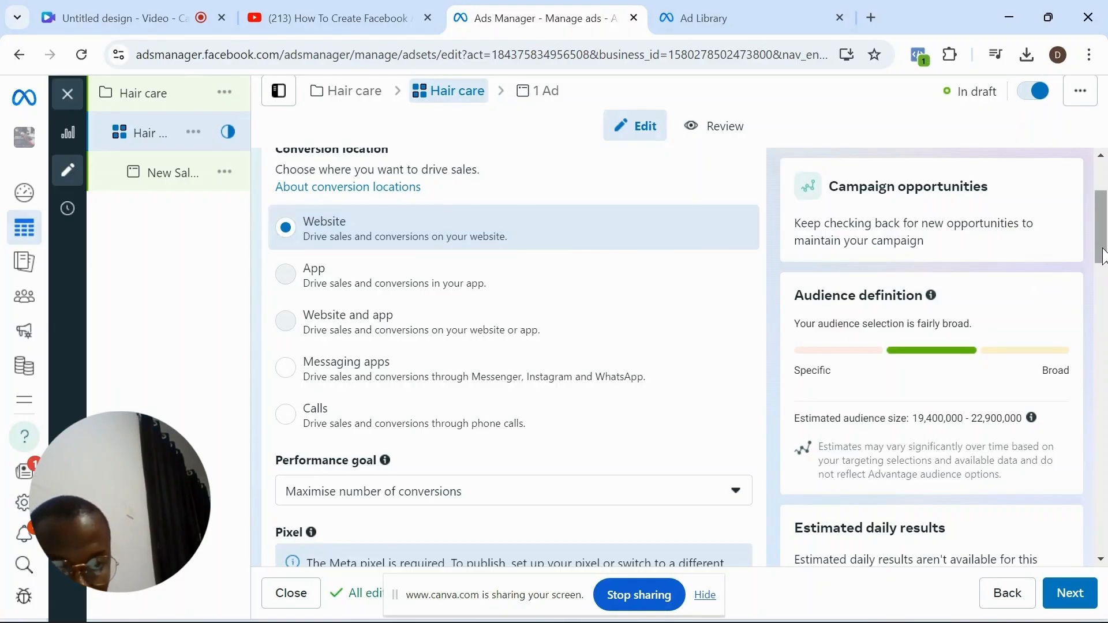
drag(1103, 254, 1103, 291)
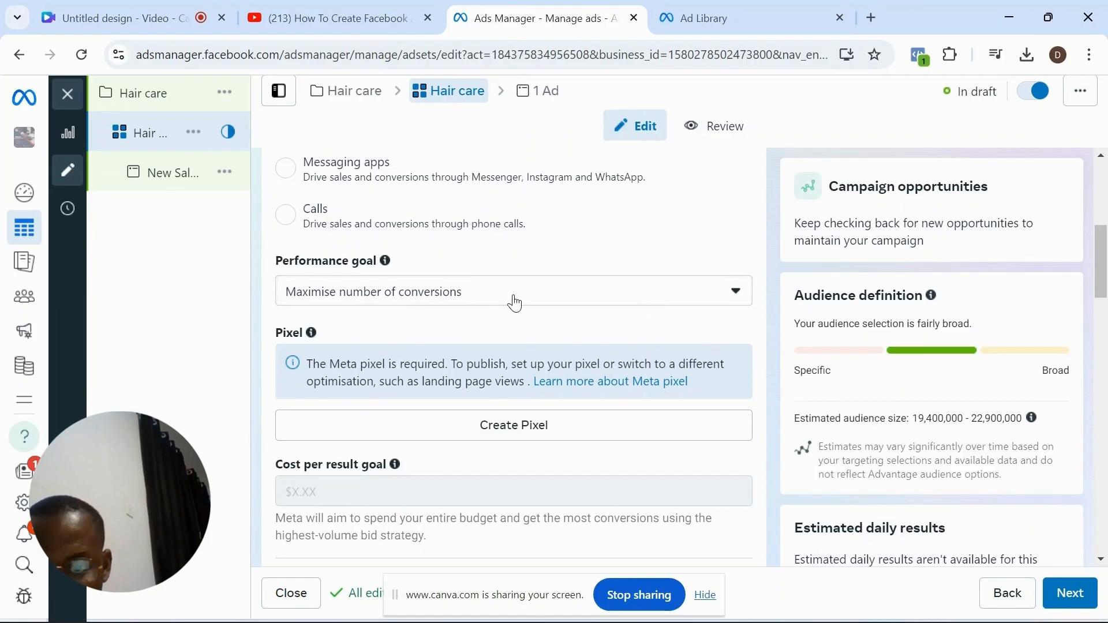
click(515, 303)
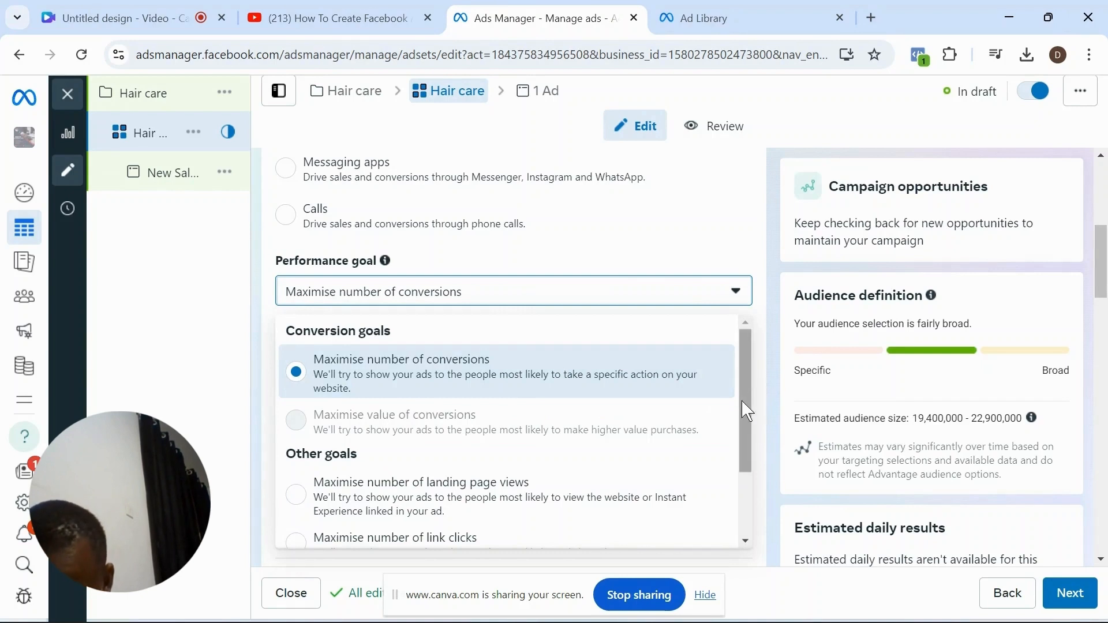
drag(742, 403, 277, 460)
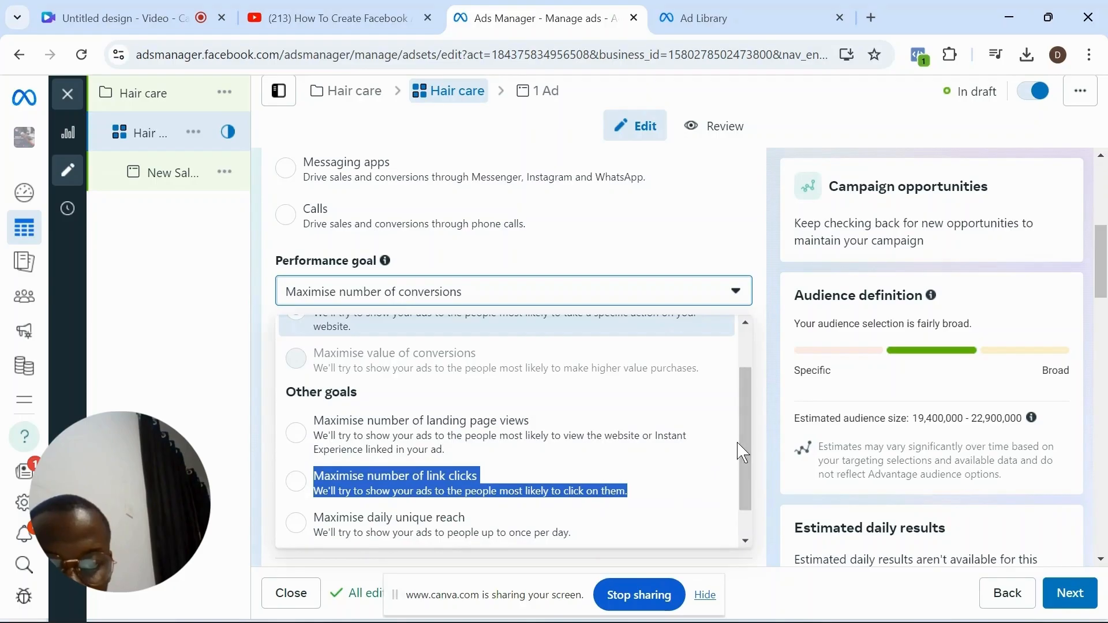
drag(749, 456, 748, 337)
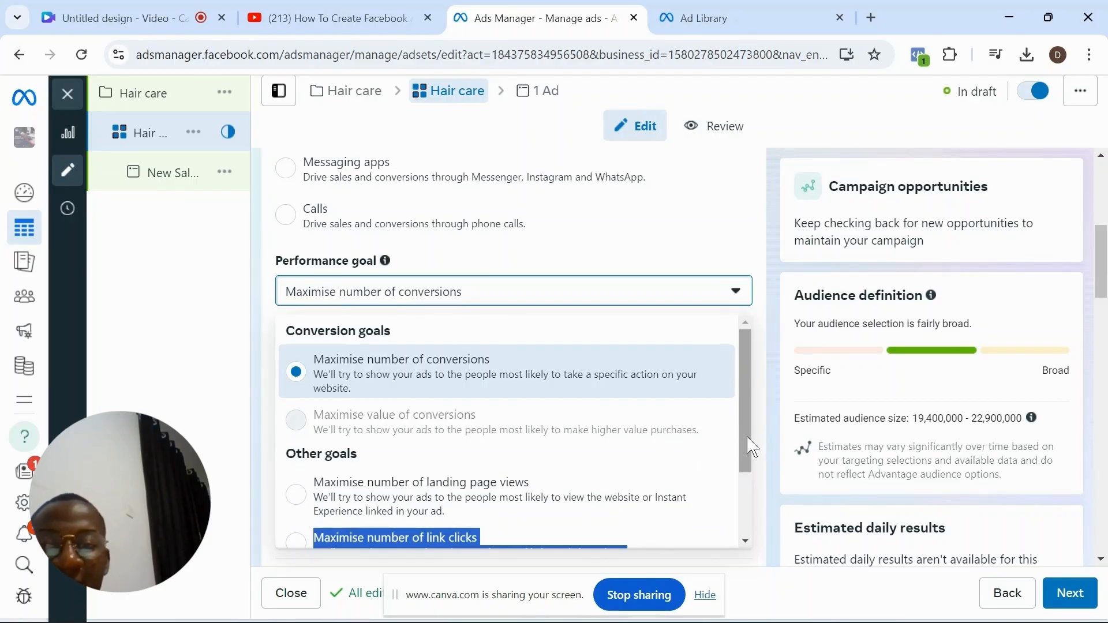
click(504, 382)
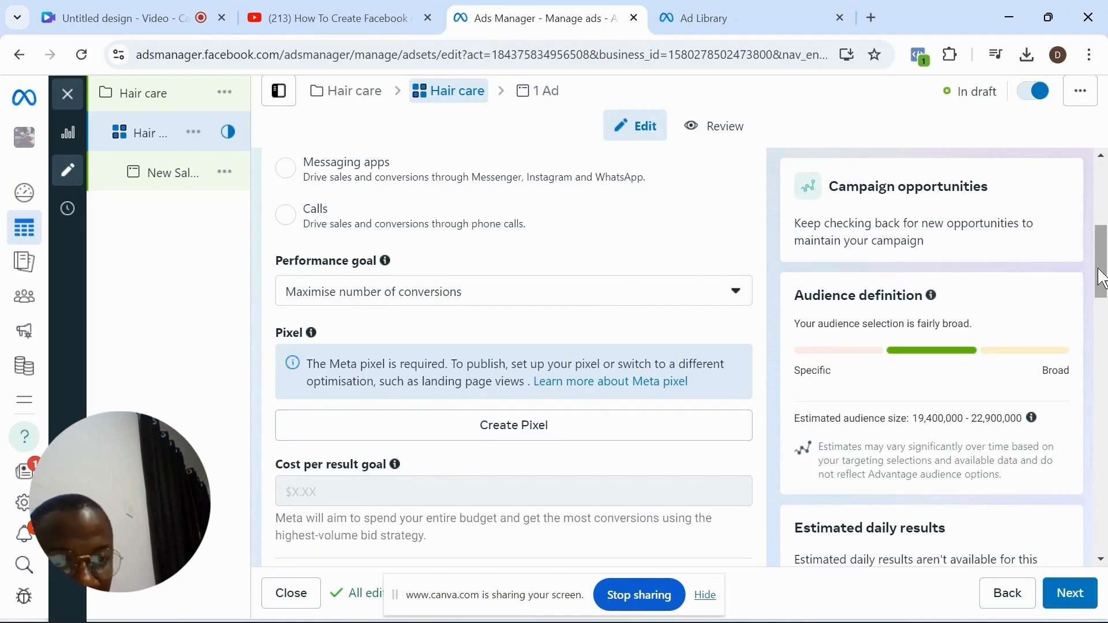
- Examine the ad set's conversion location, pixel, cost per result goal and dynamic creative settings
drag(1103, 277, 1103, 251)
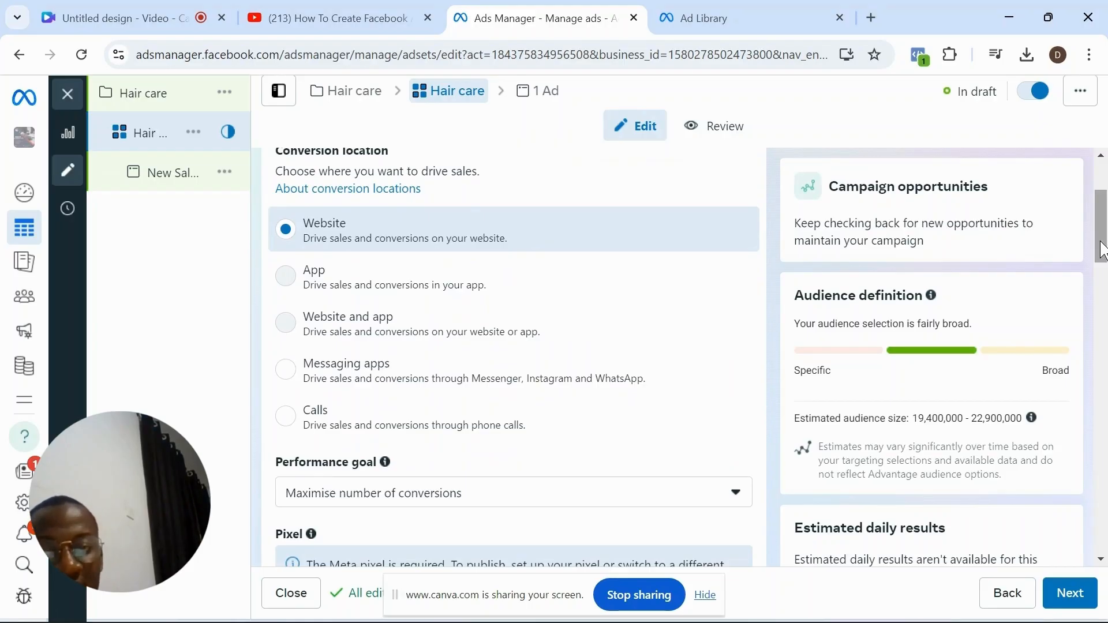
drag(1103, 251, 1098, 294)
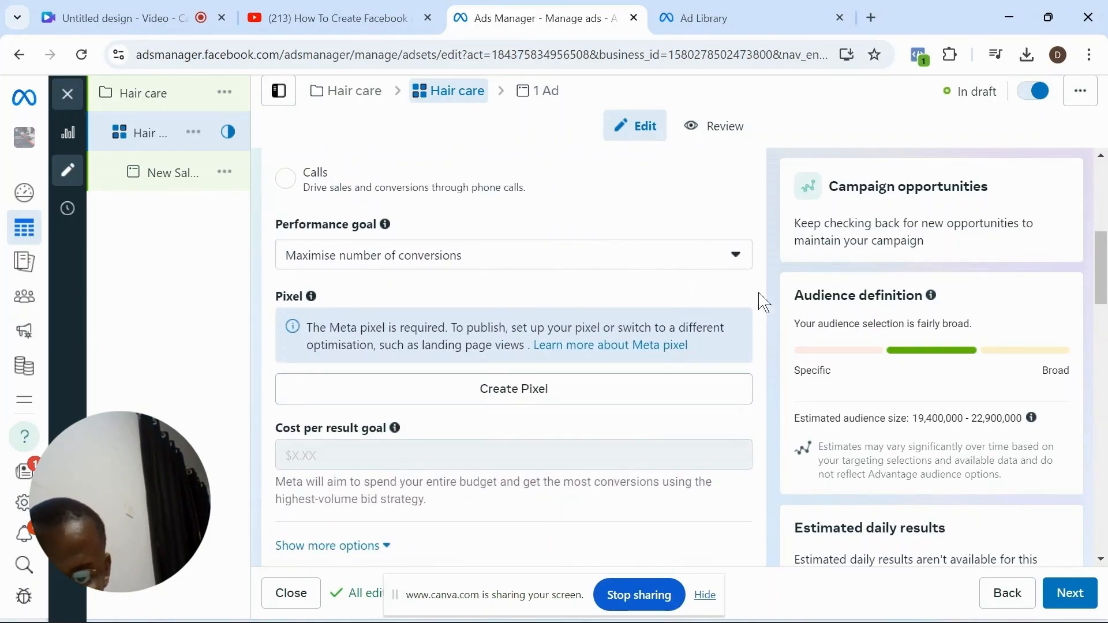
drag(1105, 269, 1105, 276)
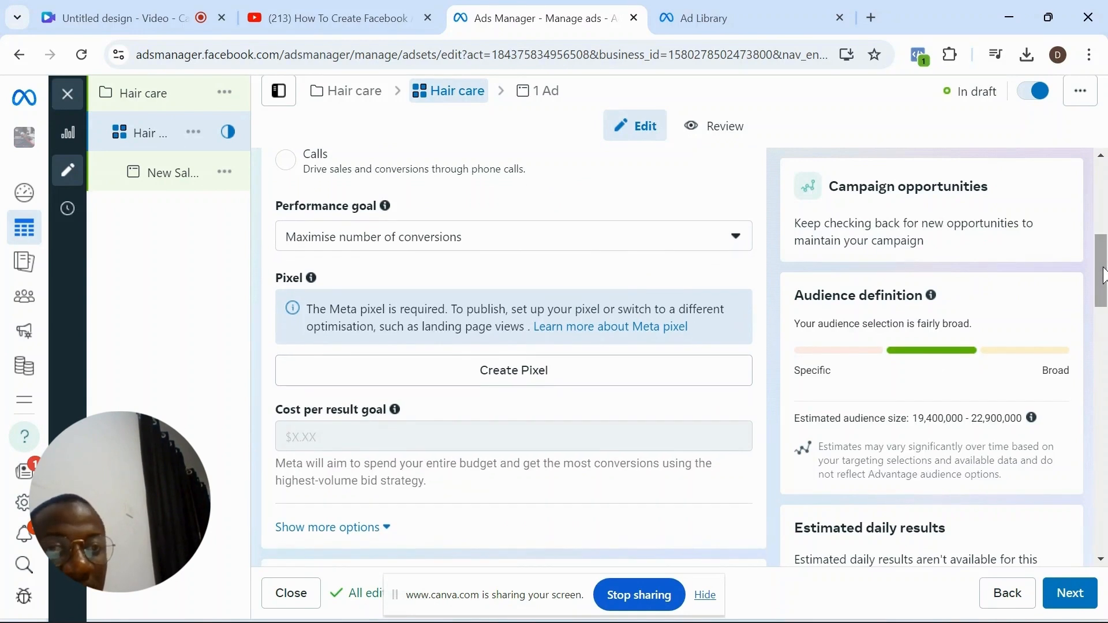
drag(1103, 275, 1104, 277)
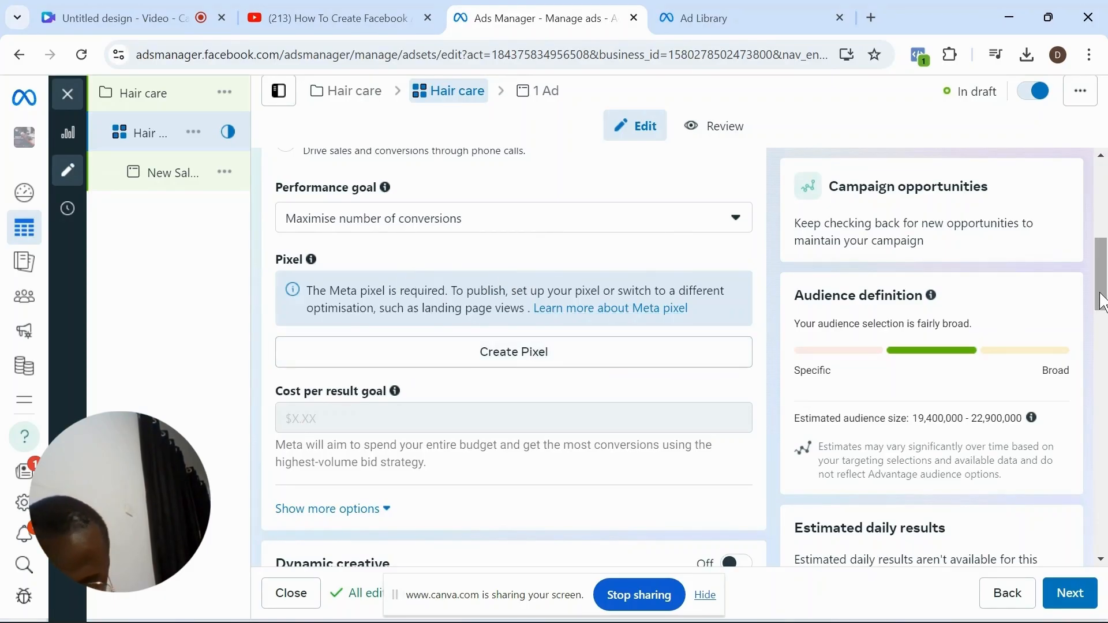
drag(1101, 312, 1102, 327)
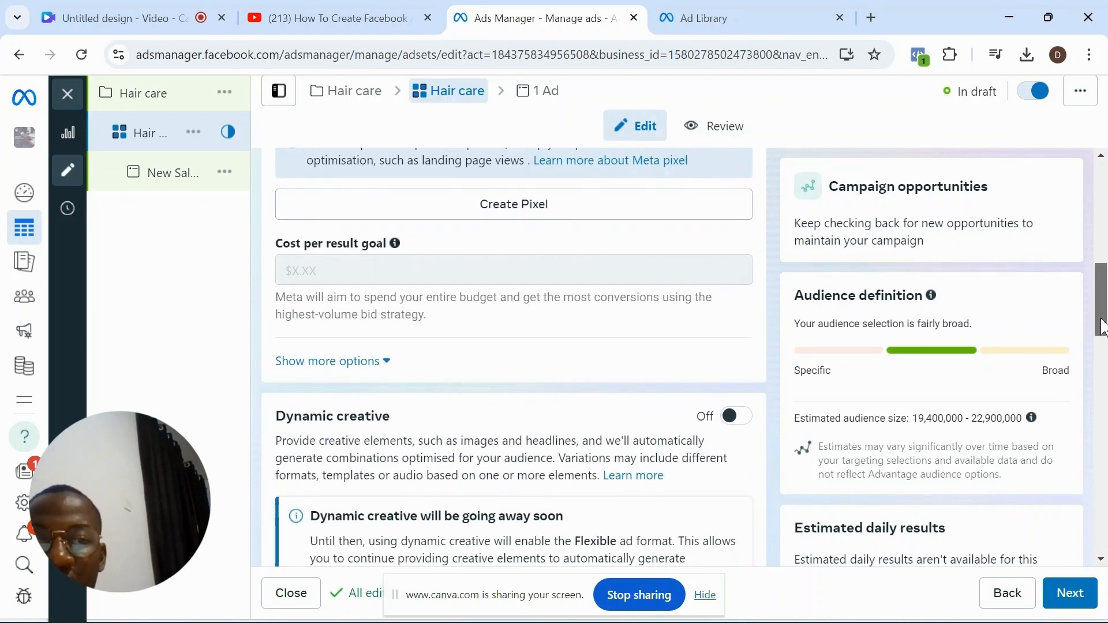
drag(1101, 326, 1105, 289)
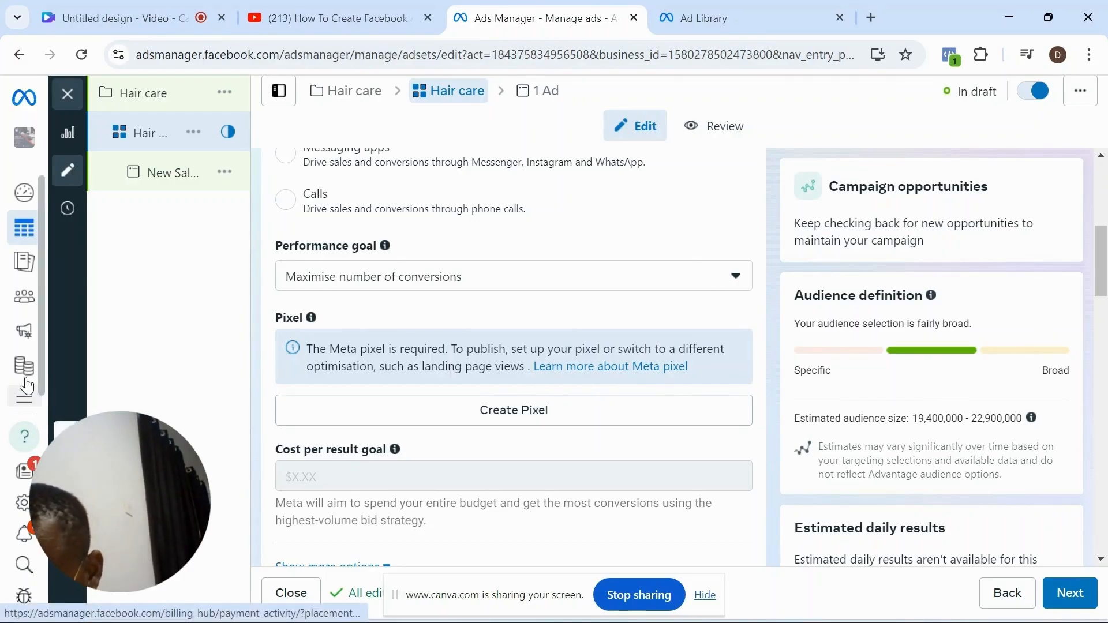
- Switch to Events Manager and look through its data sources, overview and custom conversions pages
mouse_move(24, 369)
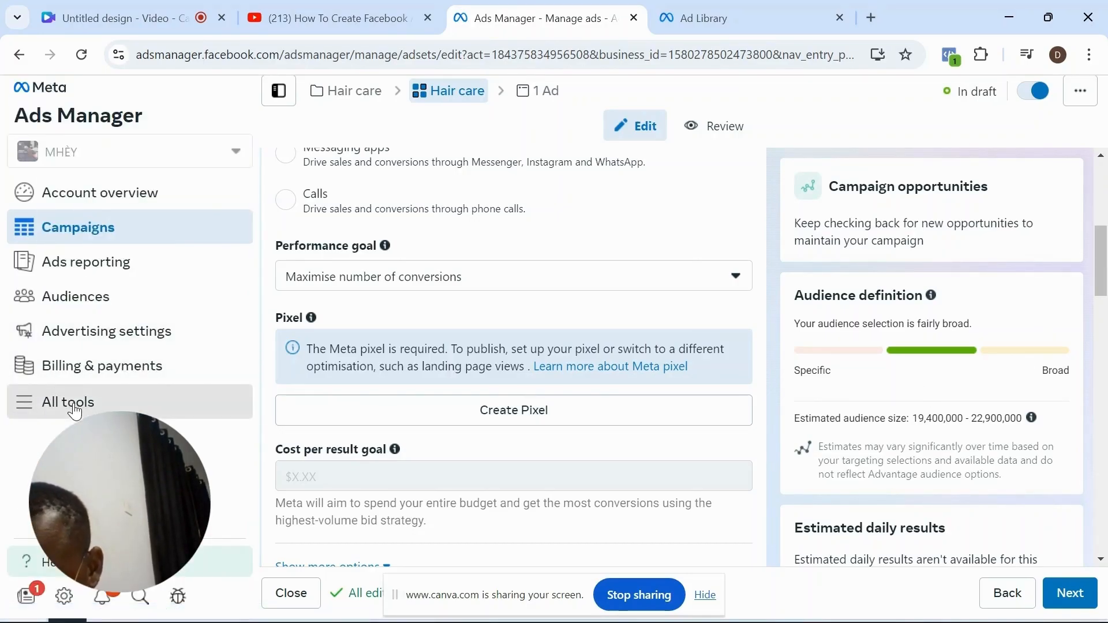
click(74, 404)
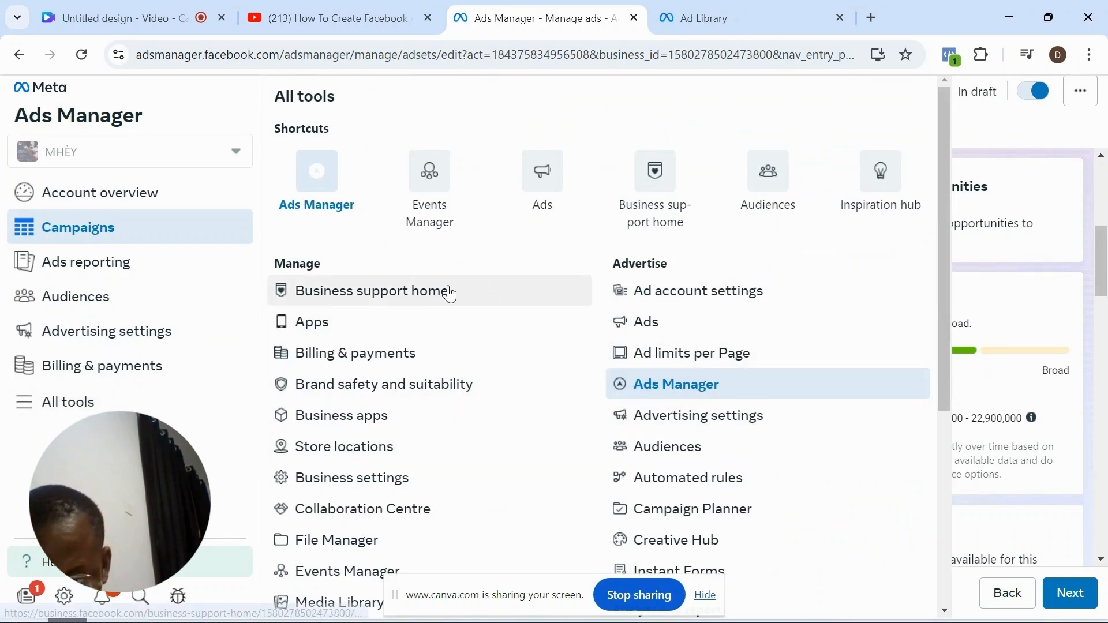
click(439, 206)
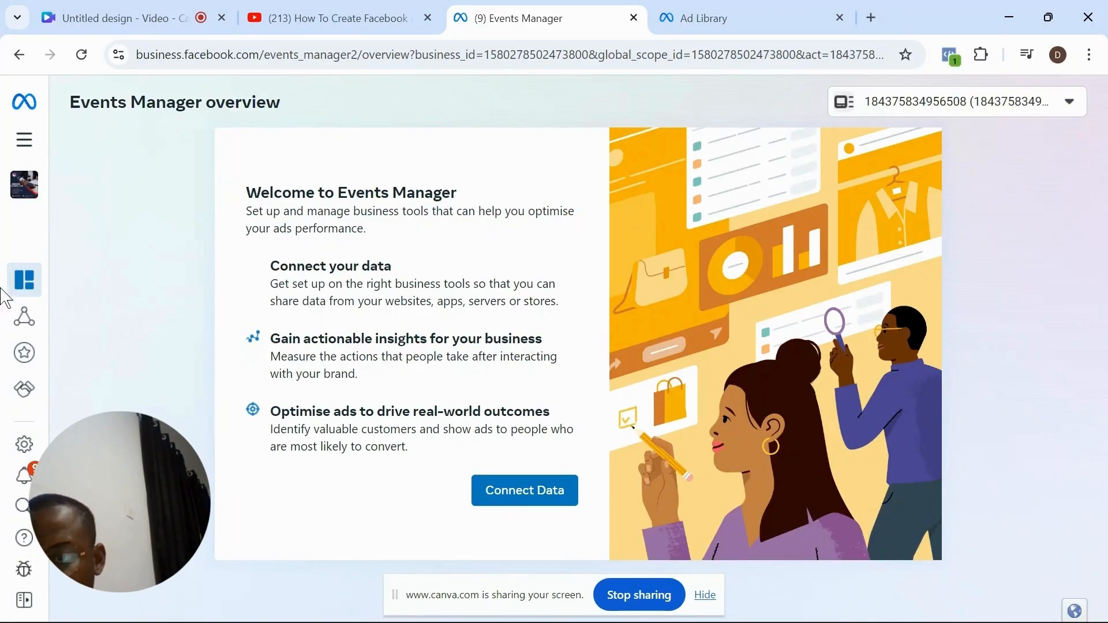
mouse_move(26, 321)
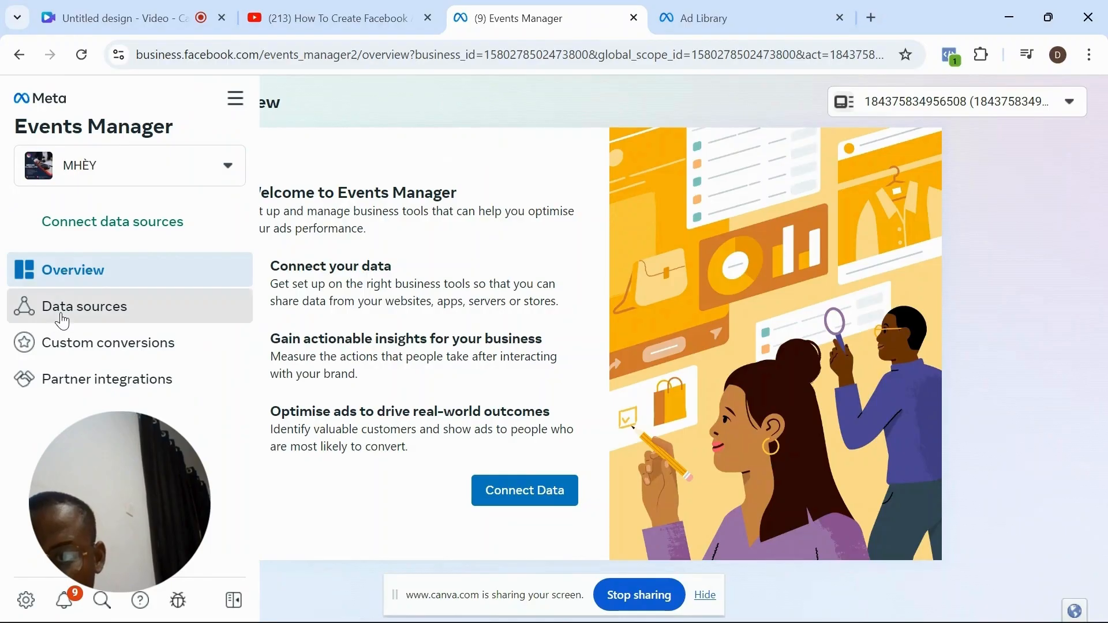
click(57, 320)
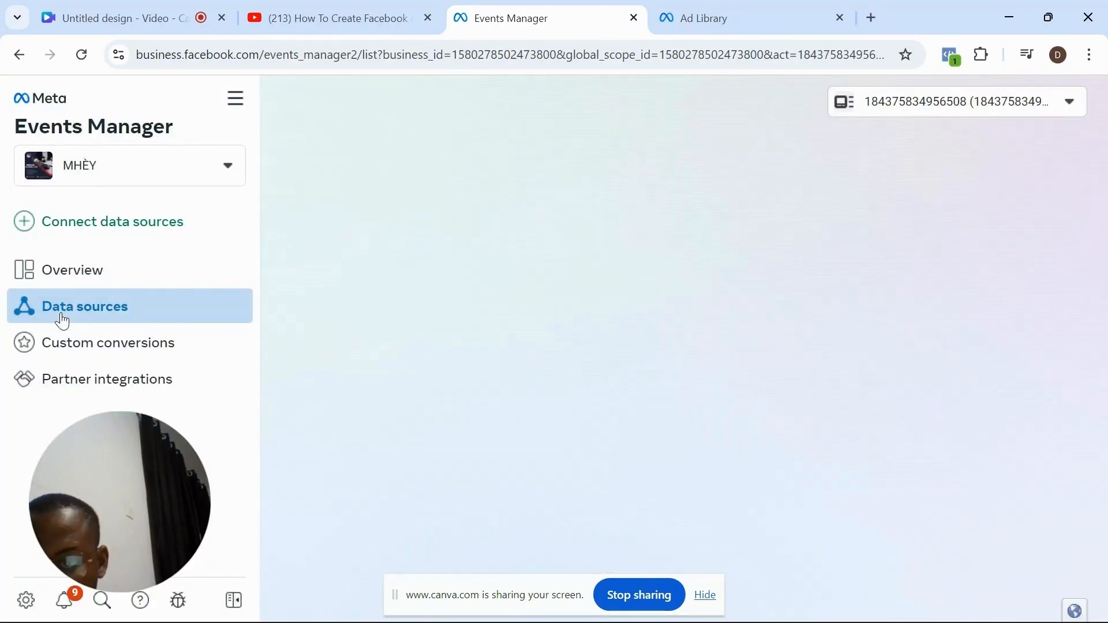
click(101, 284)
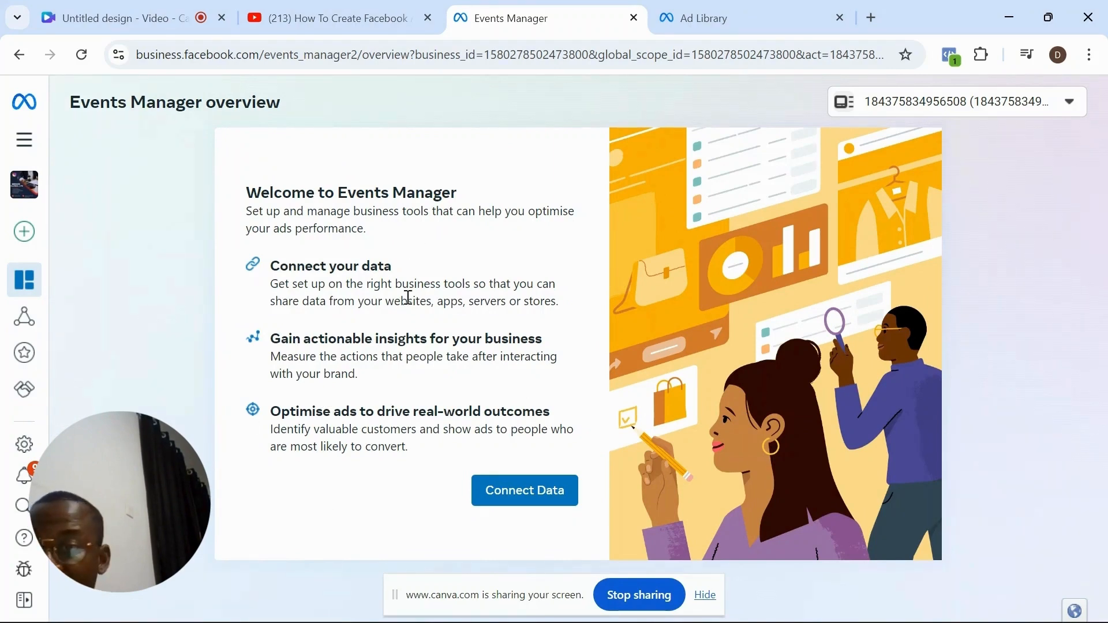
click(91, 356)
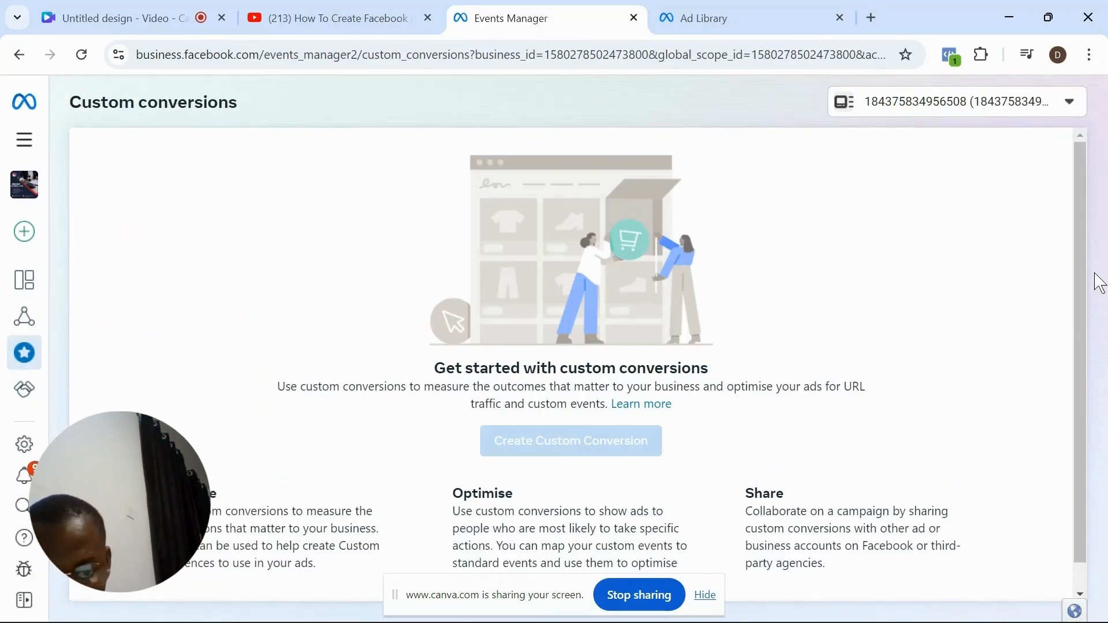
drag(1086, 284, 1079, 337)
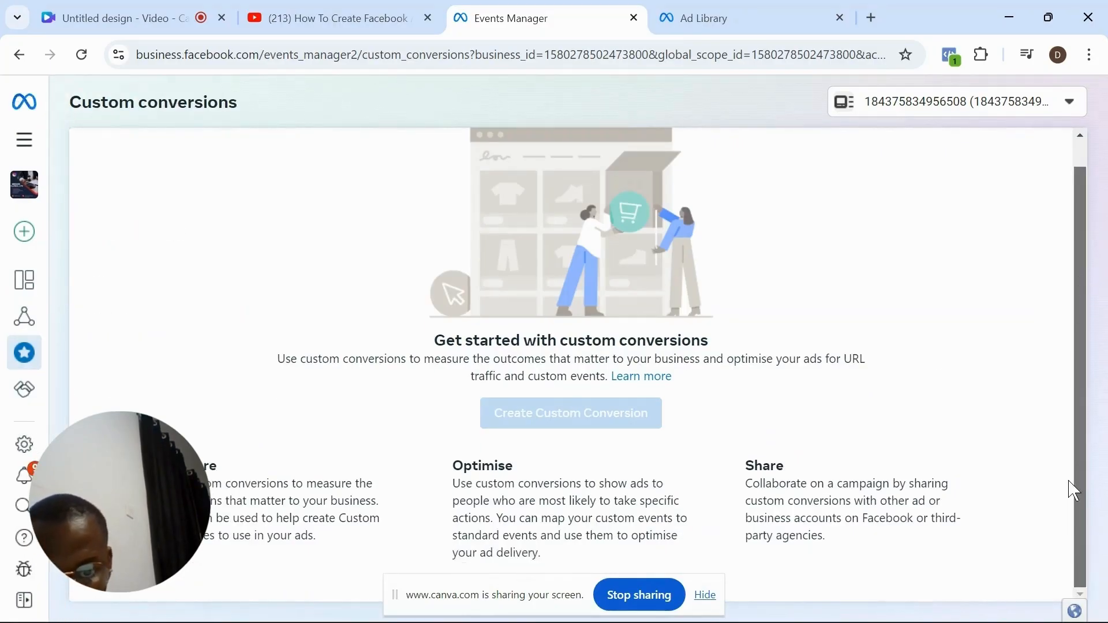
scroll(1096, 322, up, 1)
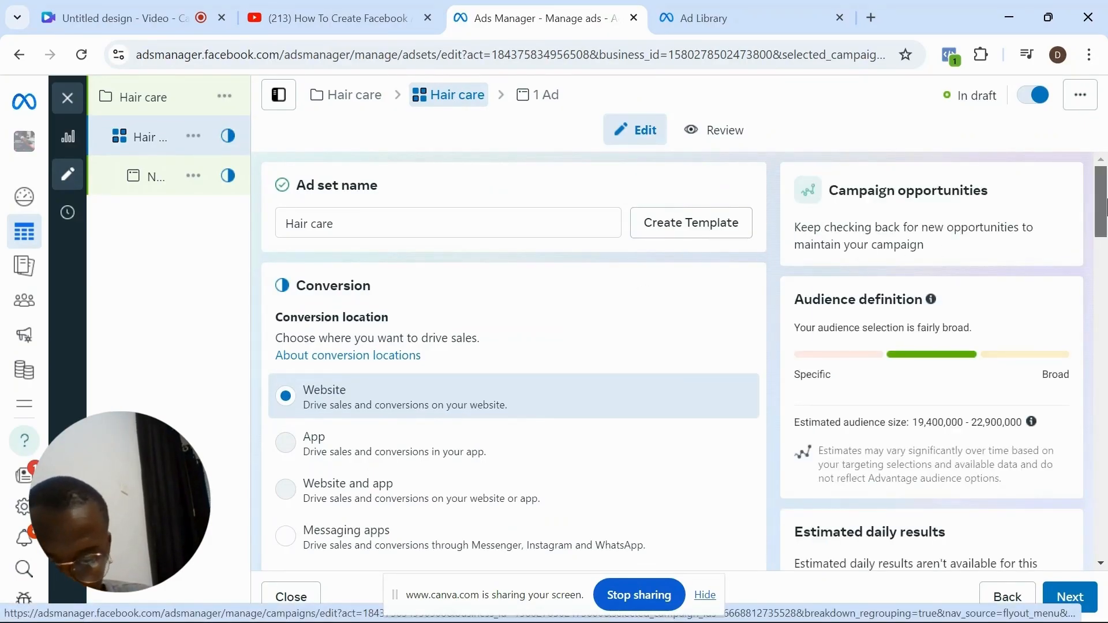
- Schedule the ad set to start on 6 October 2024 without an end date
drag(1106, 205, 1105, 249)
scroll(1106, 256, down, 5)
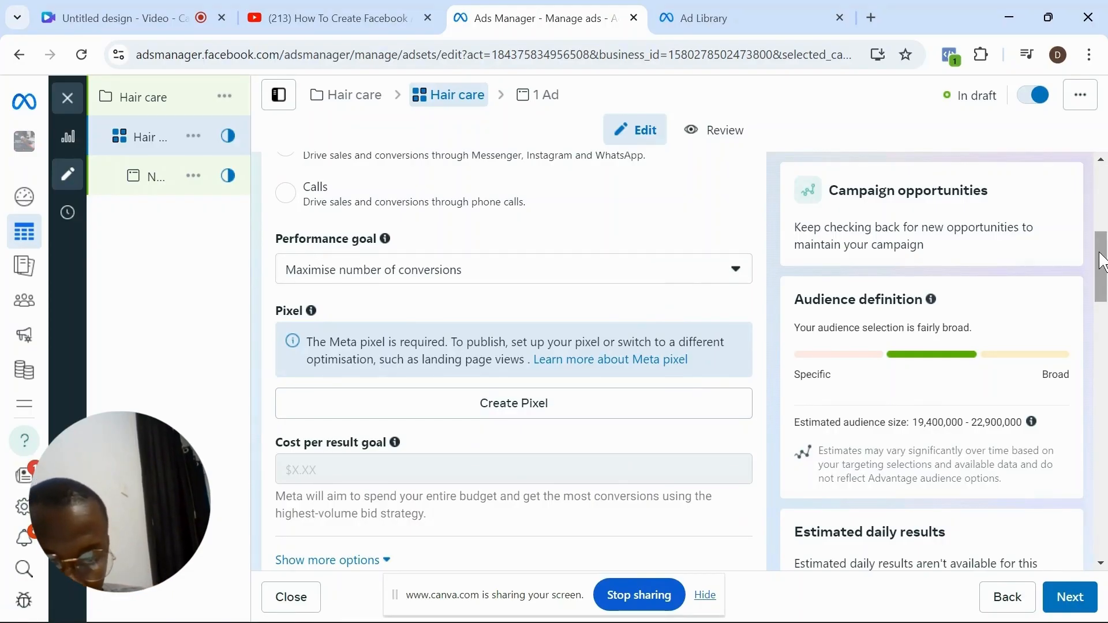
drag(1103, 261, 1102, 307)
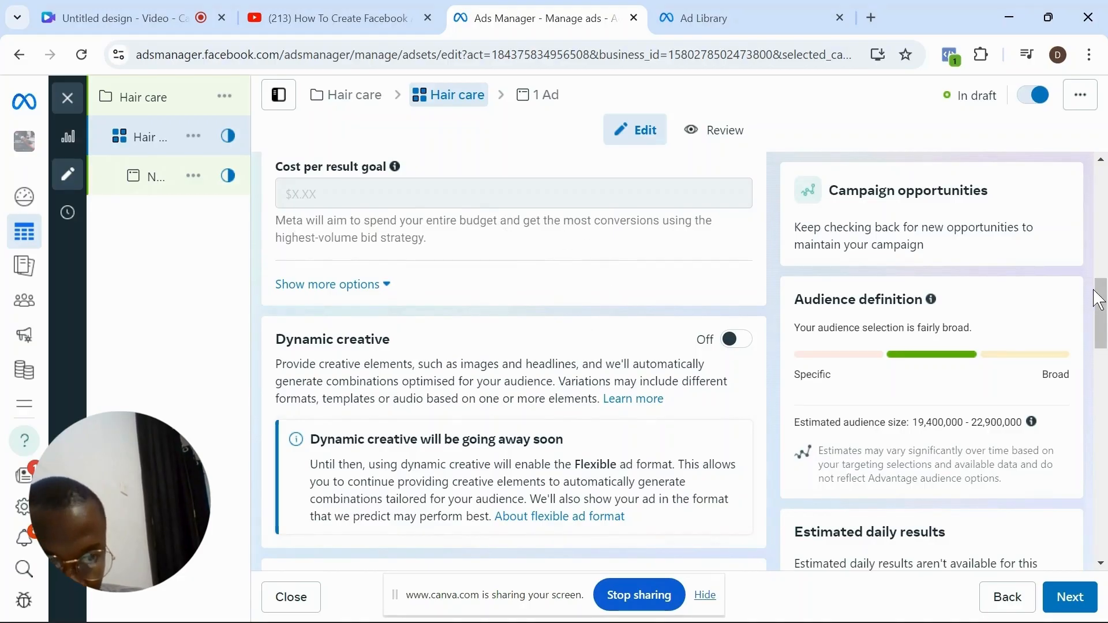
drag(1102, 311, 1098, 396)
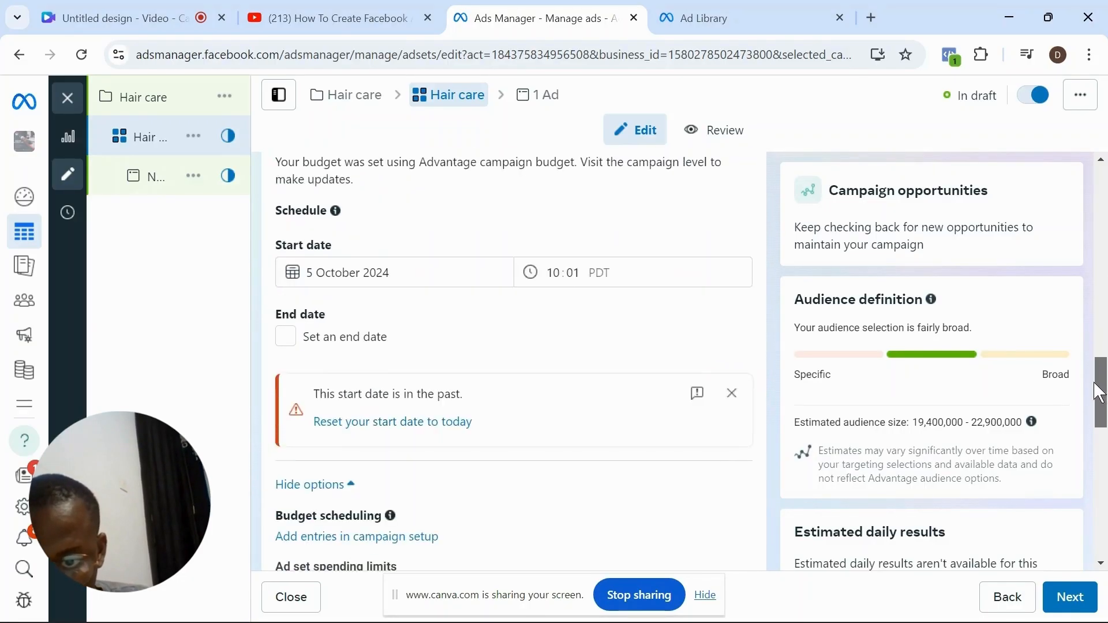
click(405, 273)
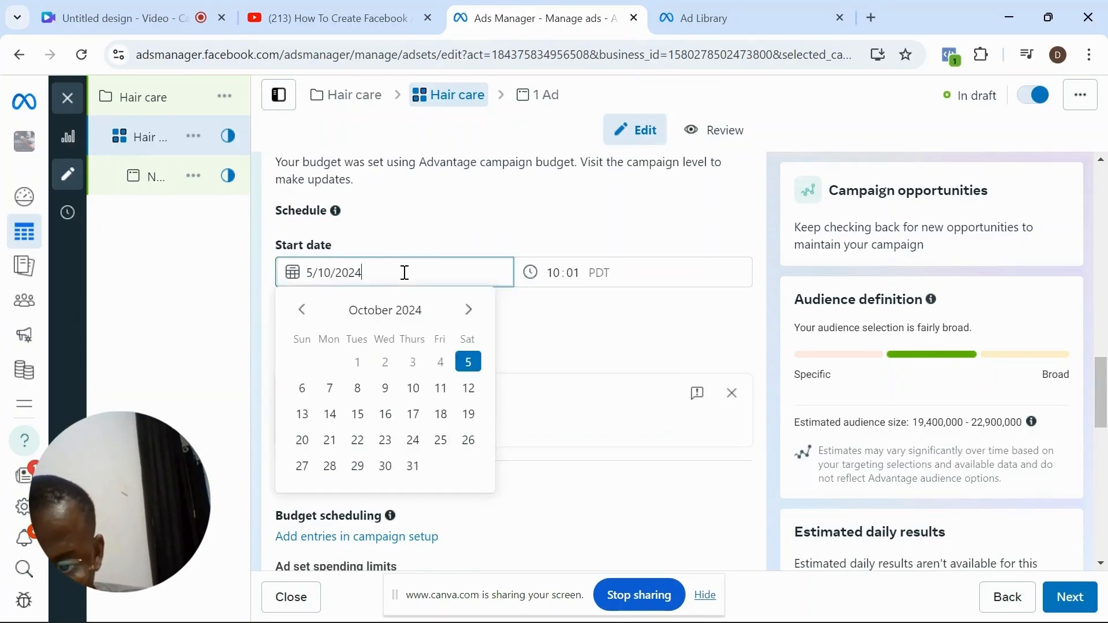
click(302, 388)
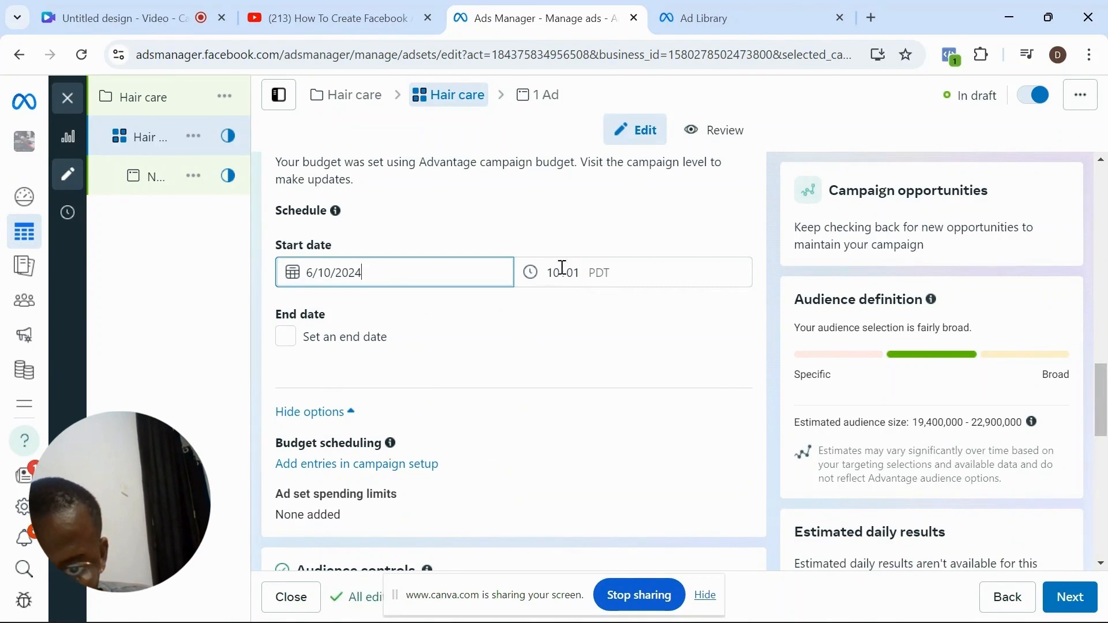
click(285, 336)
click(285, 336)
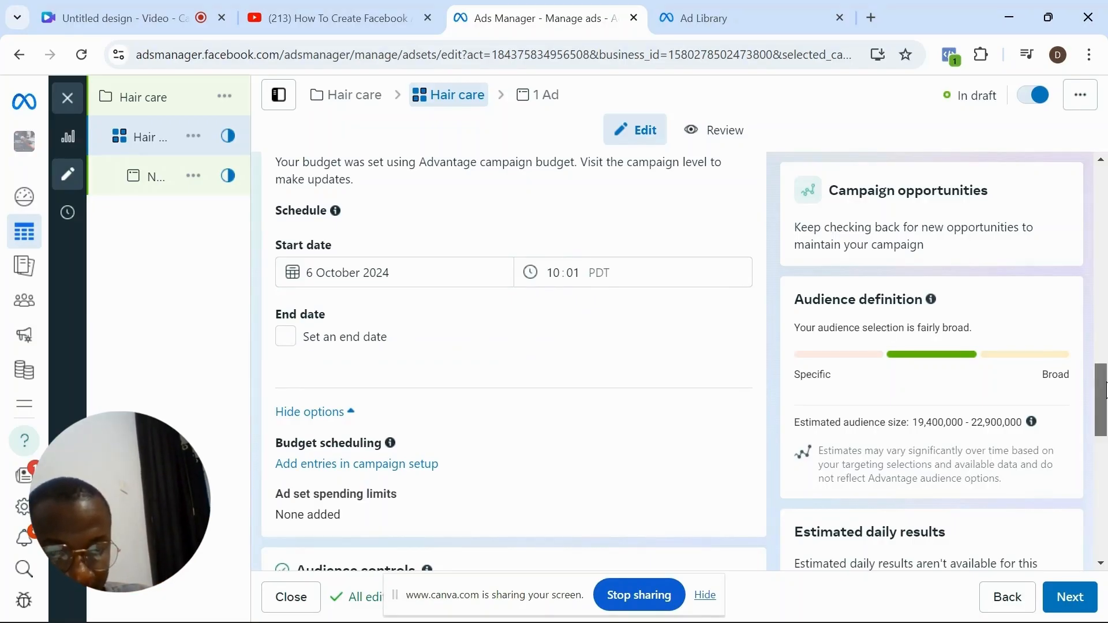
- Look over the audience controls, and change the ad set's conversion location to Messaging apps
drag(1106, 390, 1105, 426)
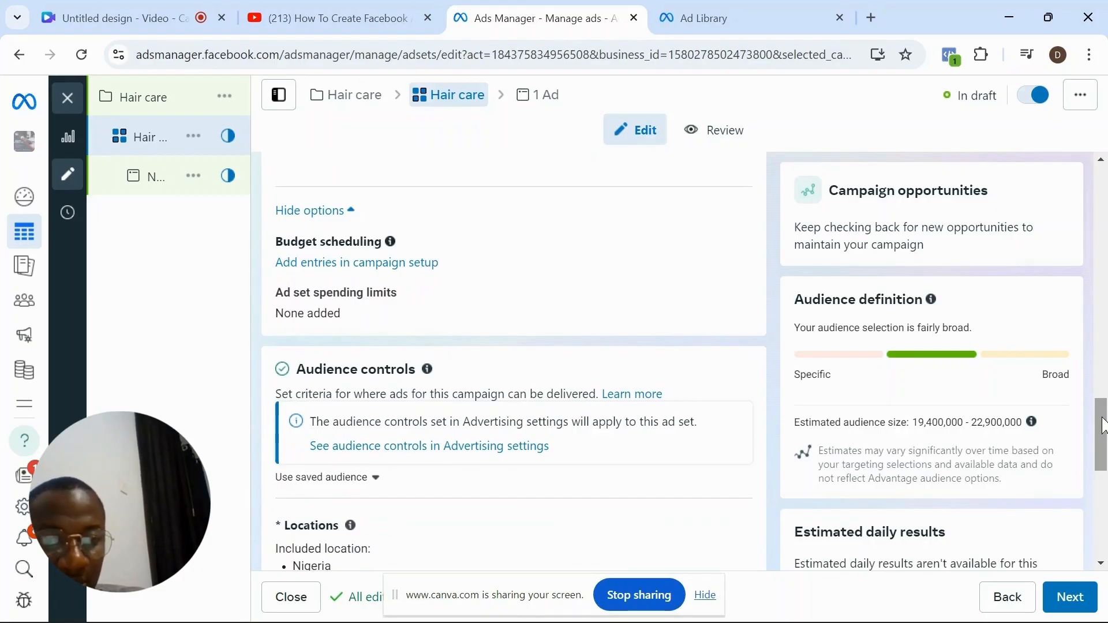
drag(1103, 427, 1103, 458)
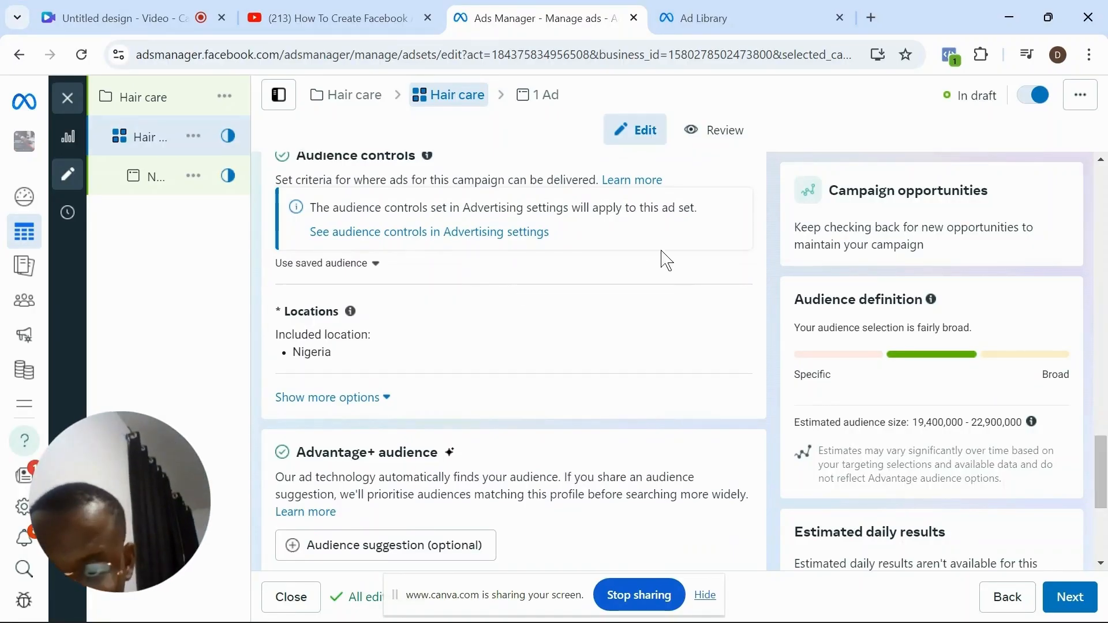
mouse_move(447, 334)
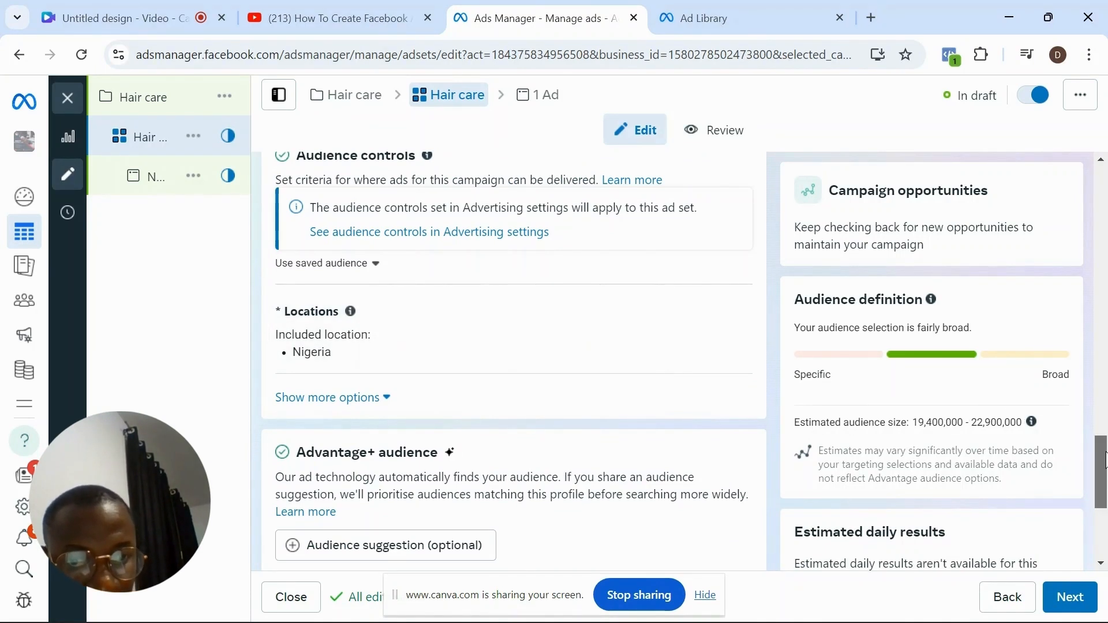
drag(1104, 459, 1104, 216)
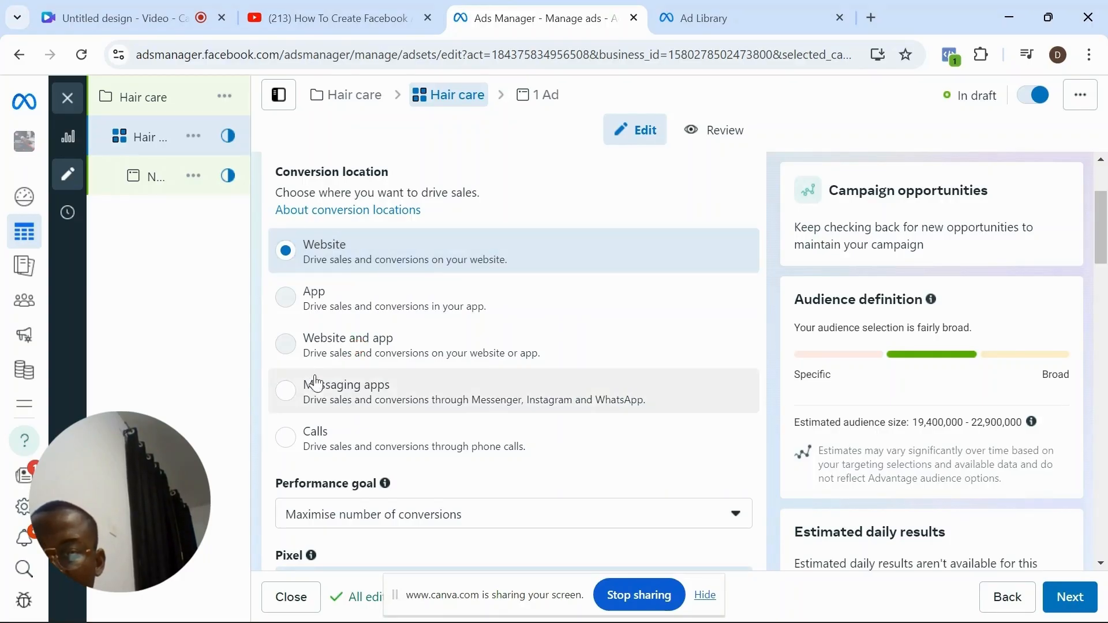
click(286, 392)
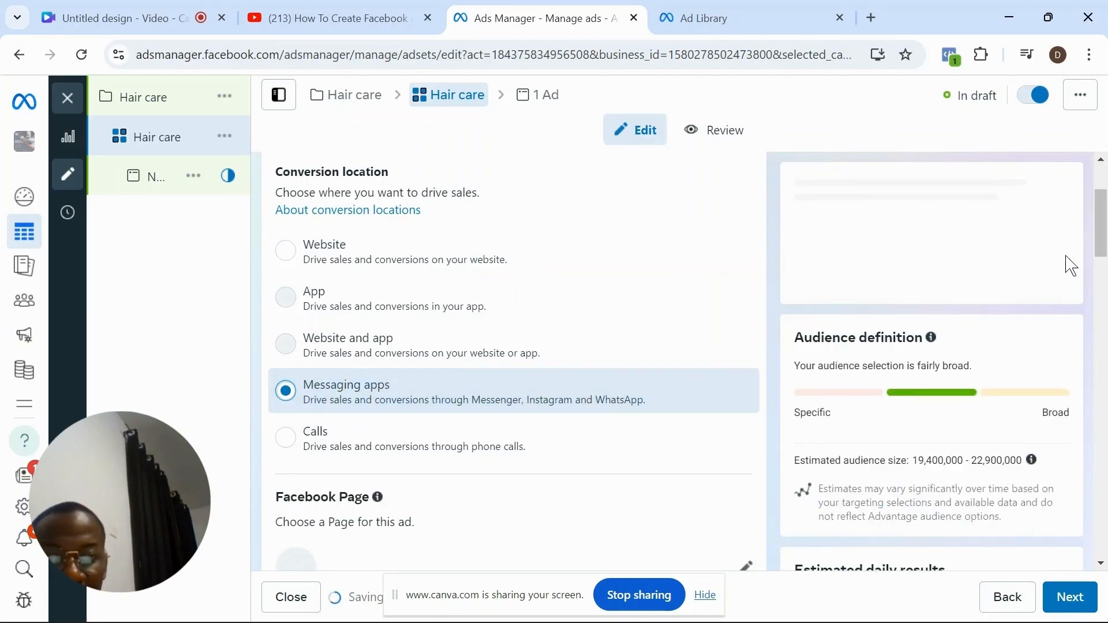
- Include Messenger as a chat destination among the ad set's messaging apps
drag(1105, 242, 1104, 277)
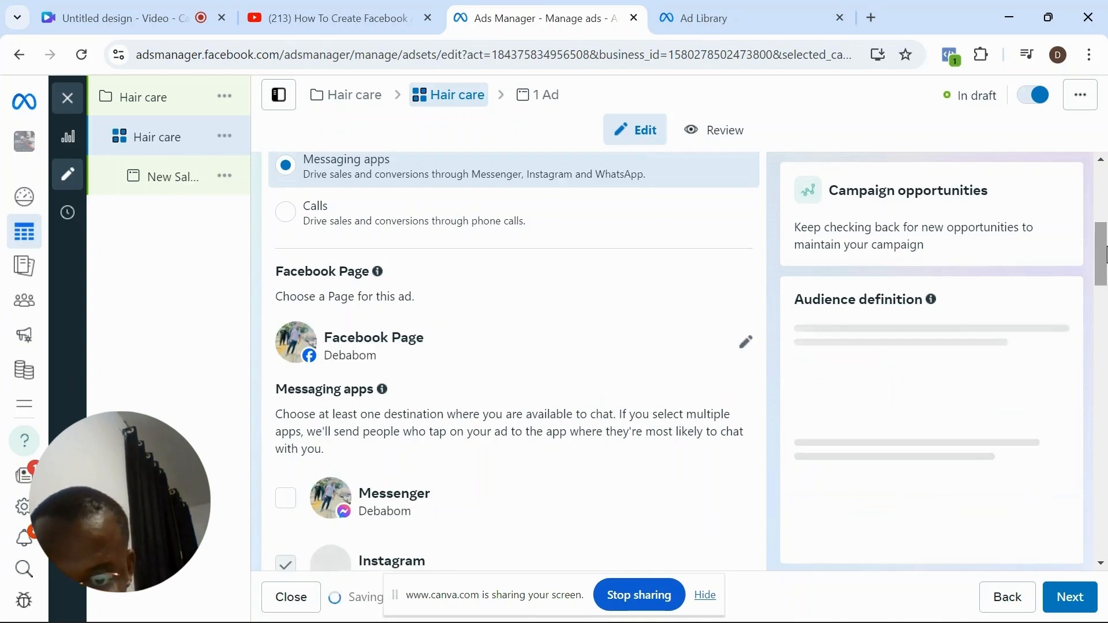
drag(1105, 254, 1105, 282)
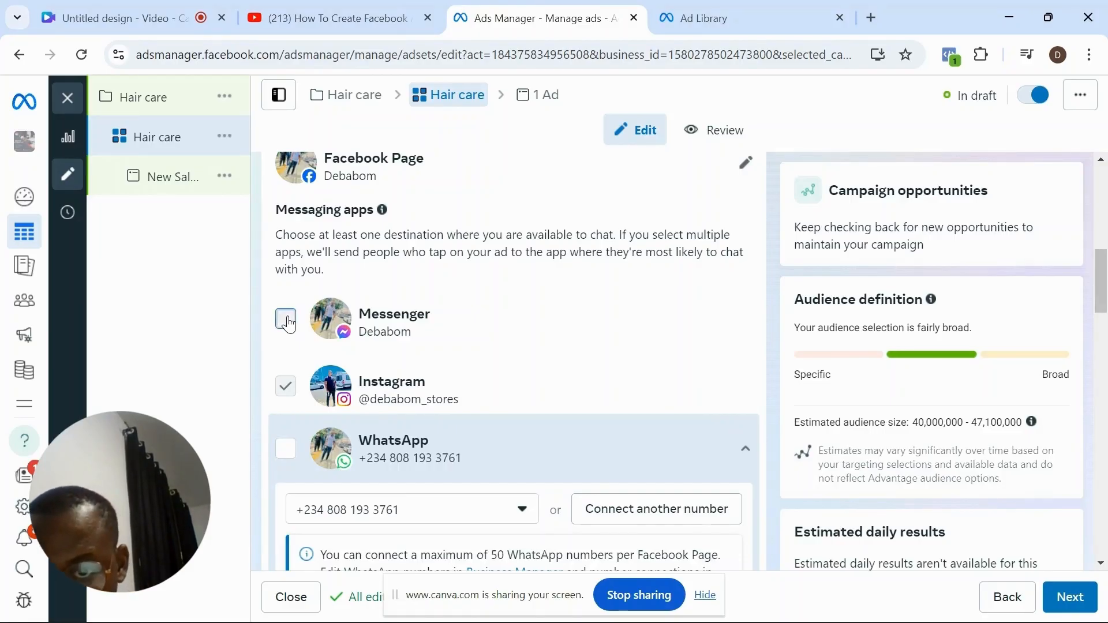
click(286, 321)
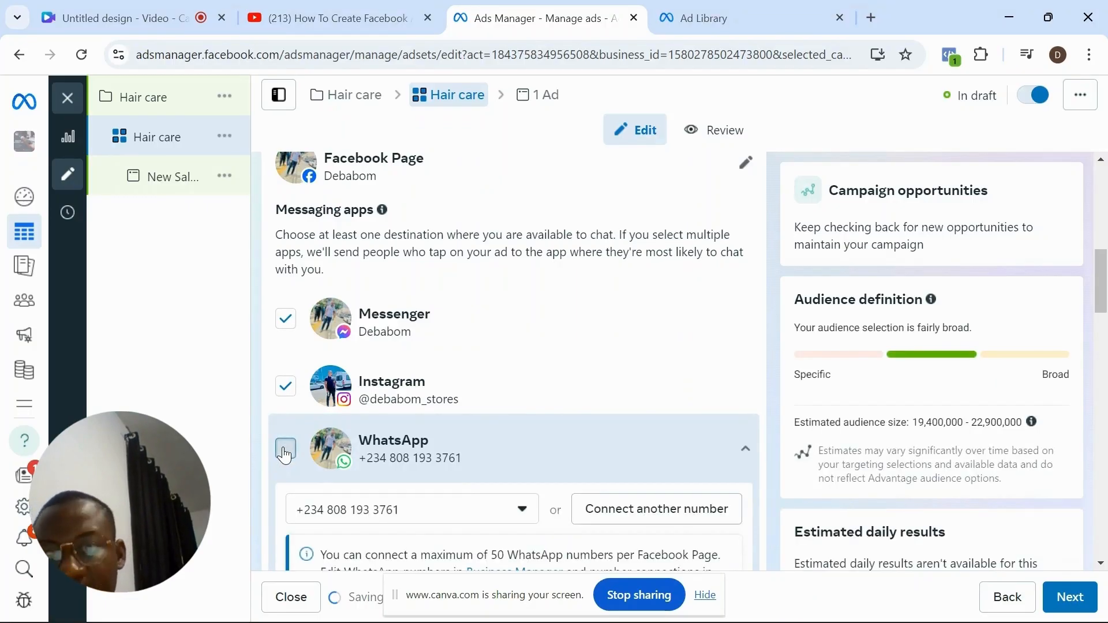
- Try out WhatsApp and Messenger as chat destinations among the ad set's messaging apps
click(285, 448)
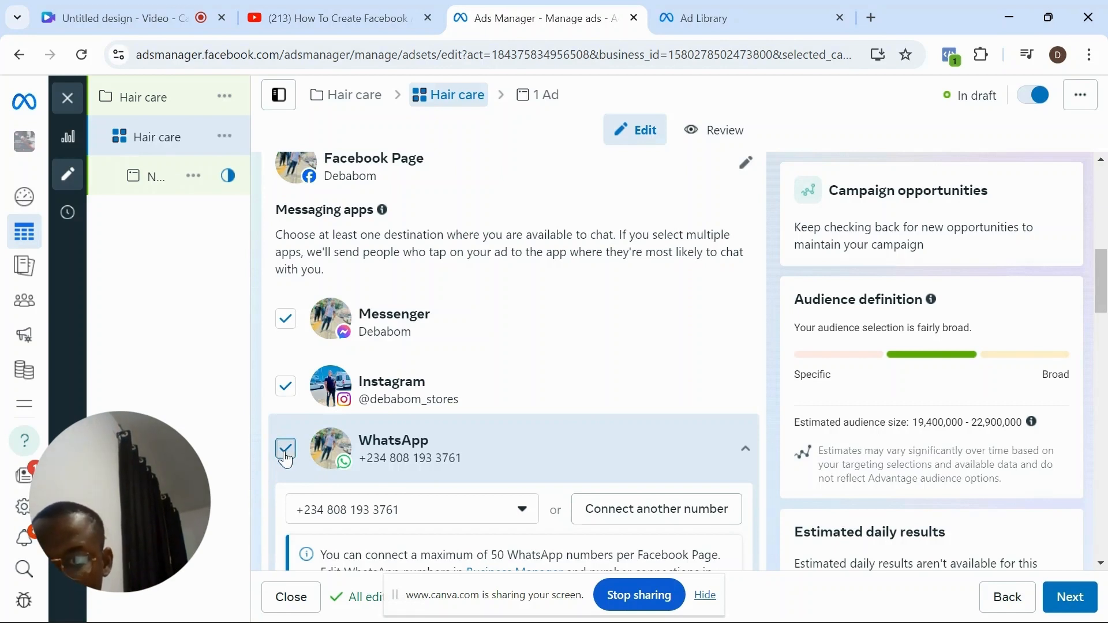
click(287, 449)
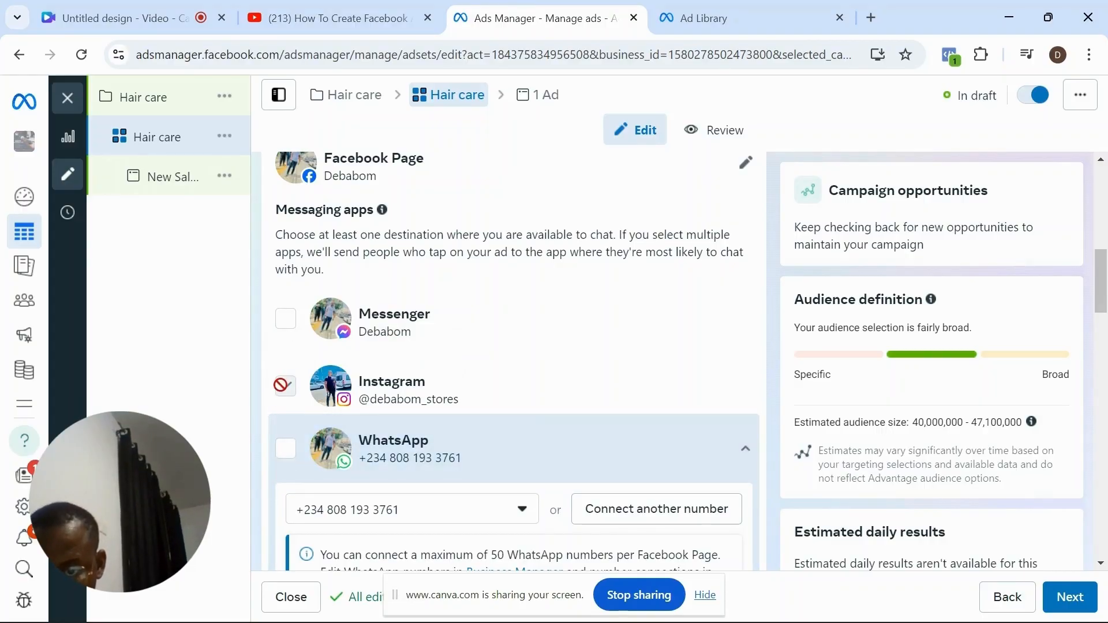
click(286, 321)
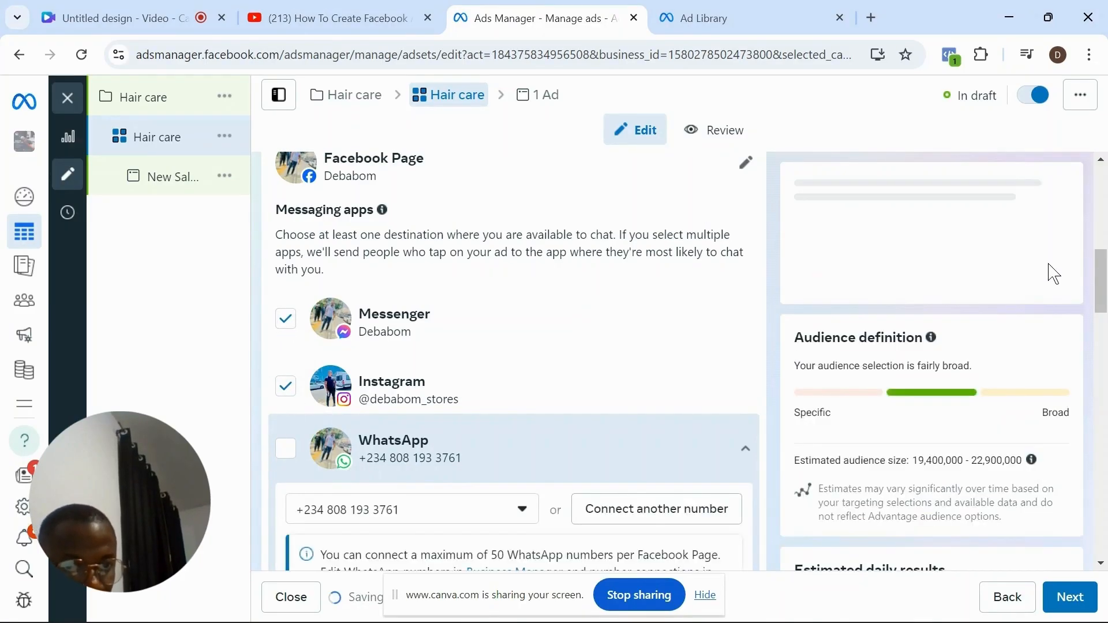
- Change the ad set's conversion location to Website
drag(1102, 287, 1102, 231)
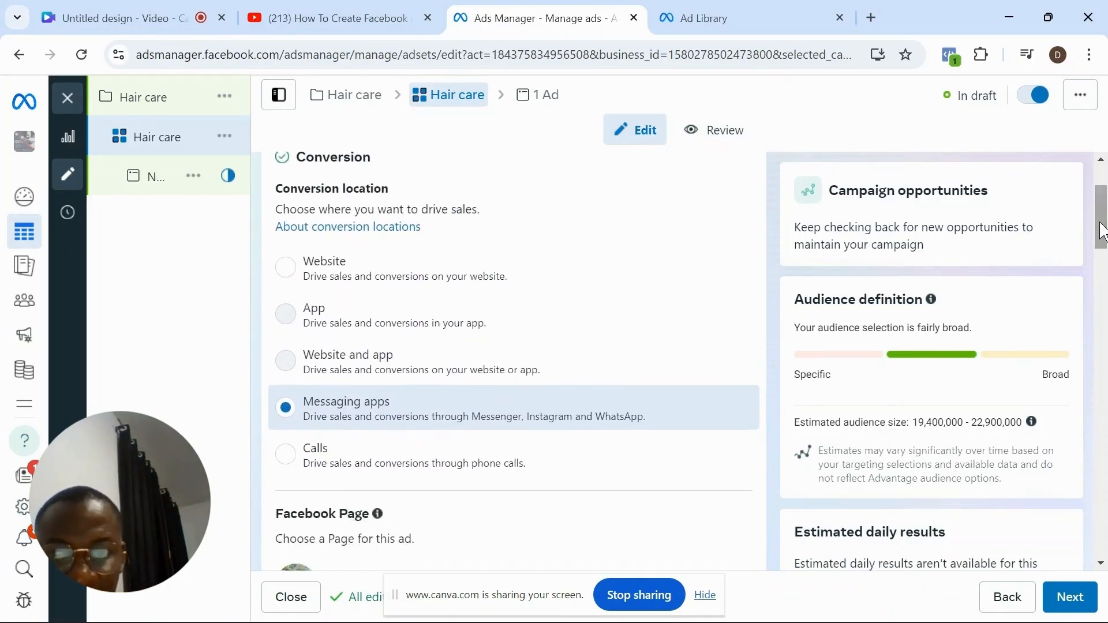
click(341, 267)
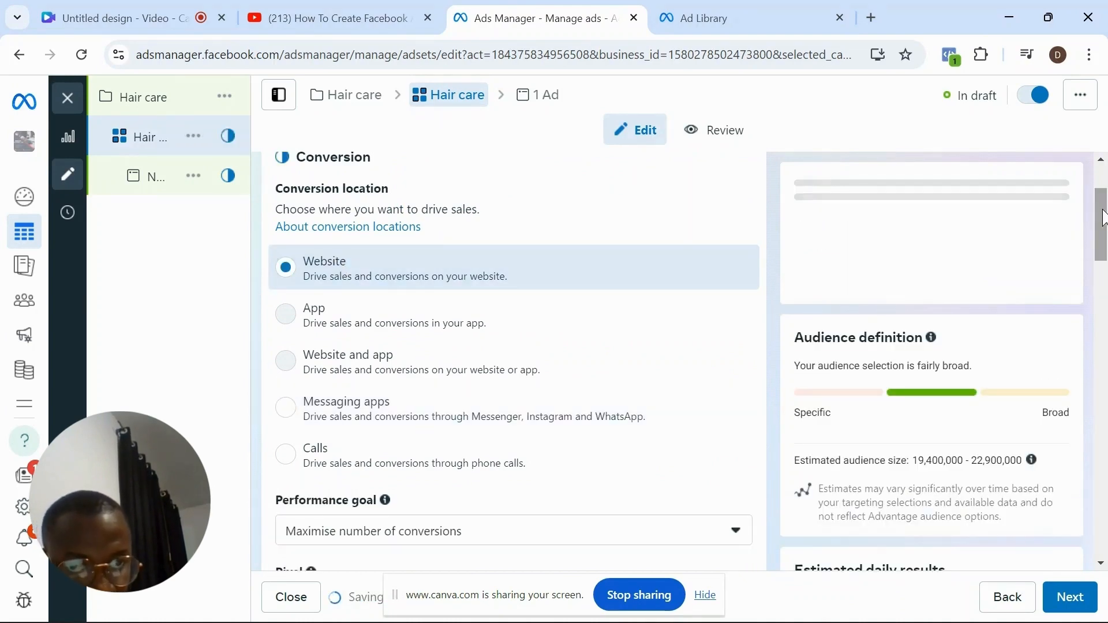
- Remove Nigeria from the included locations in the ad set's audience controls
drag(1098, 211, 1089, 477)
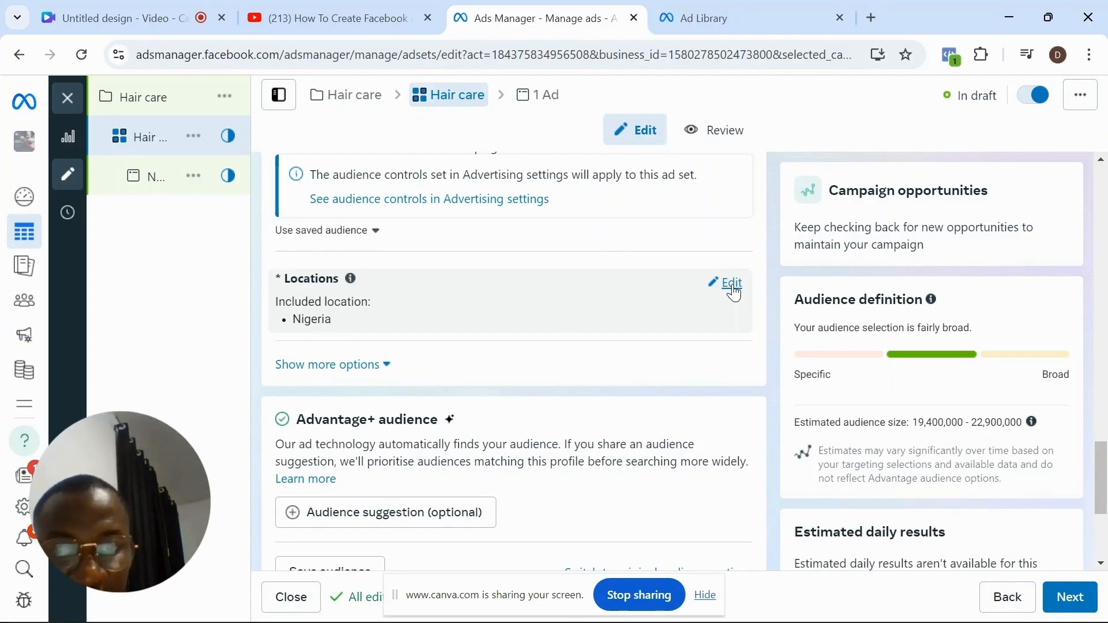
click(731, 283)
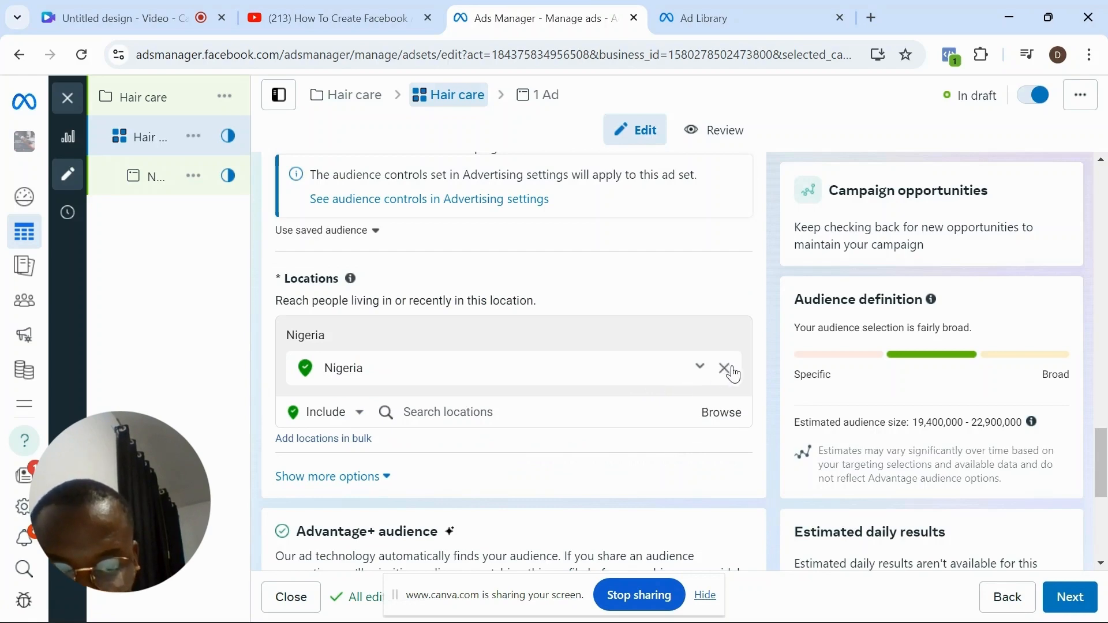
click(725, 369)
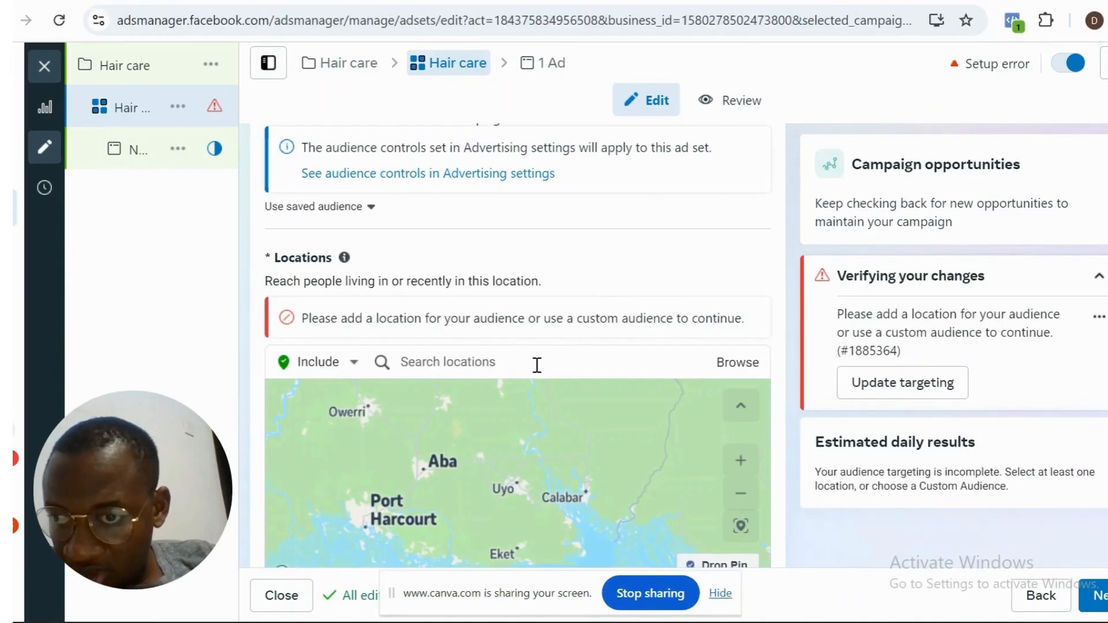
- Include the city of Uyo, Akwa Ibom State, as an audience location with a radius of 54 km
click(537, 365)
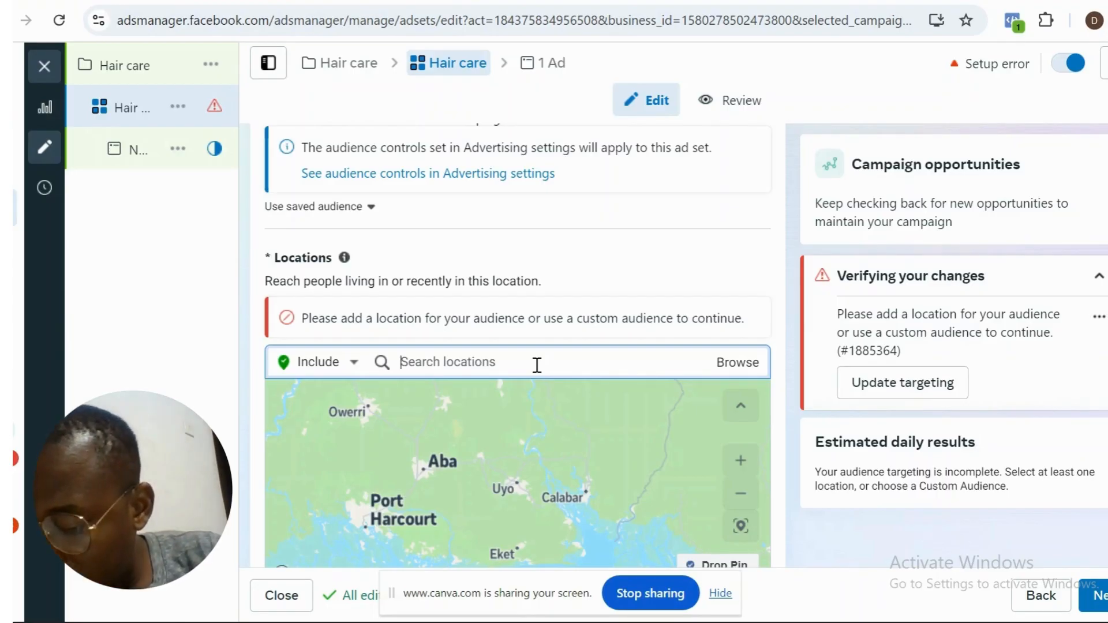
text(uy)
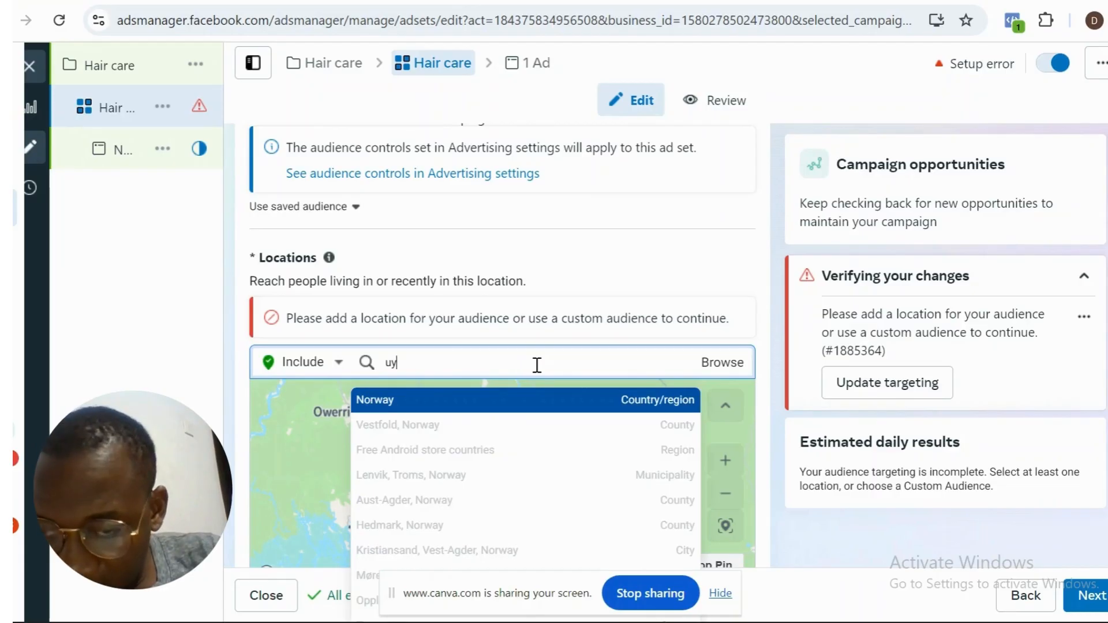
text(o)
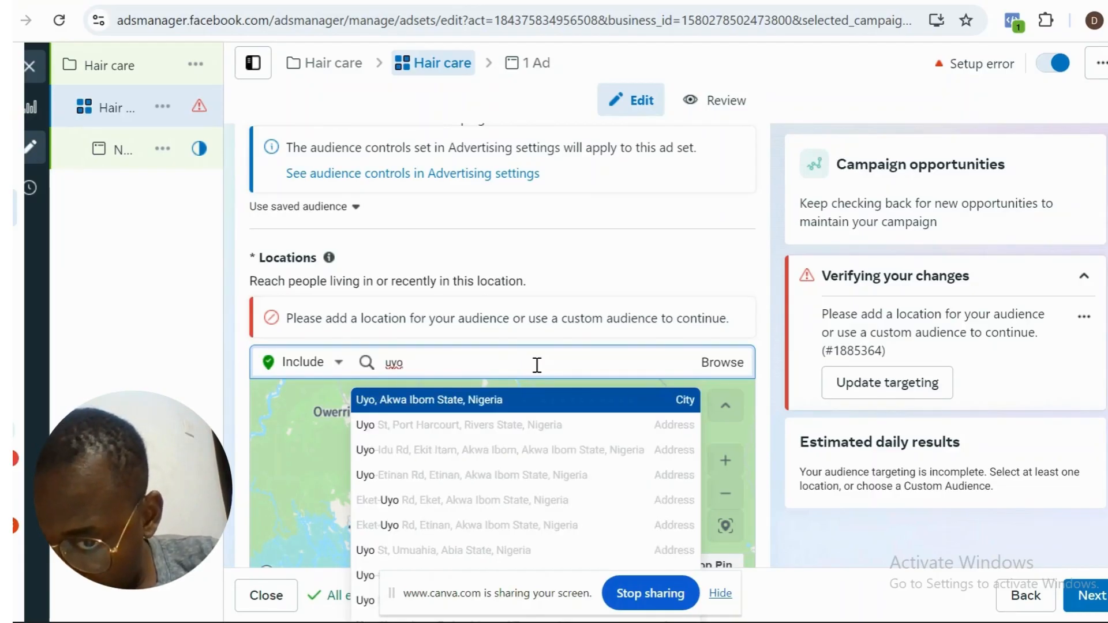
click(550, 404)
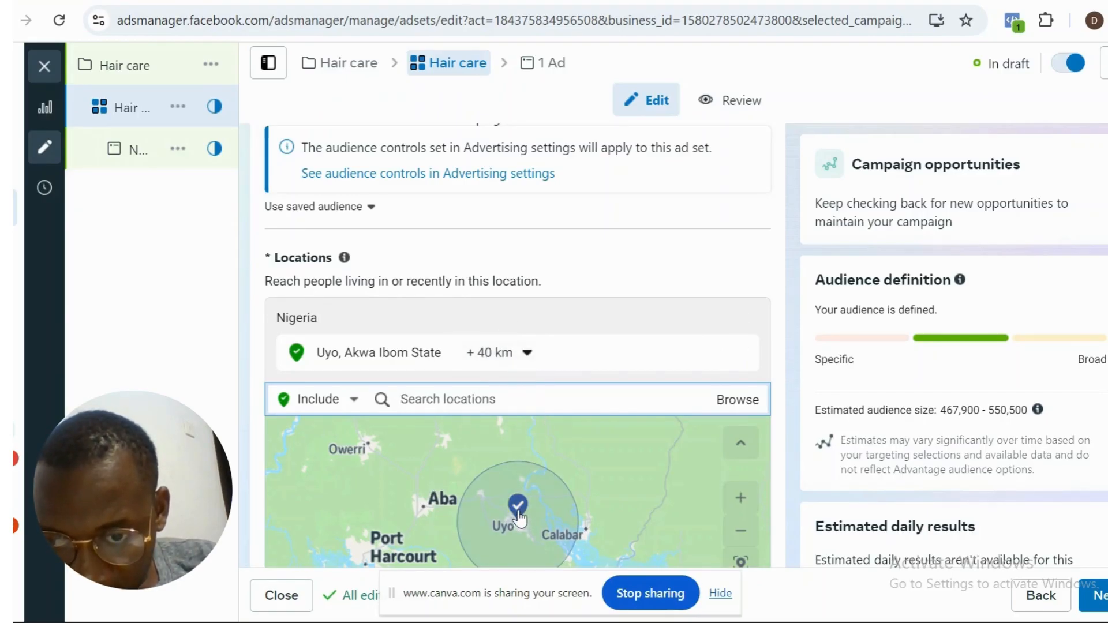
click(527, 353)
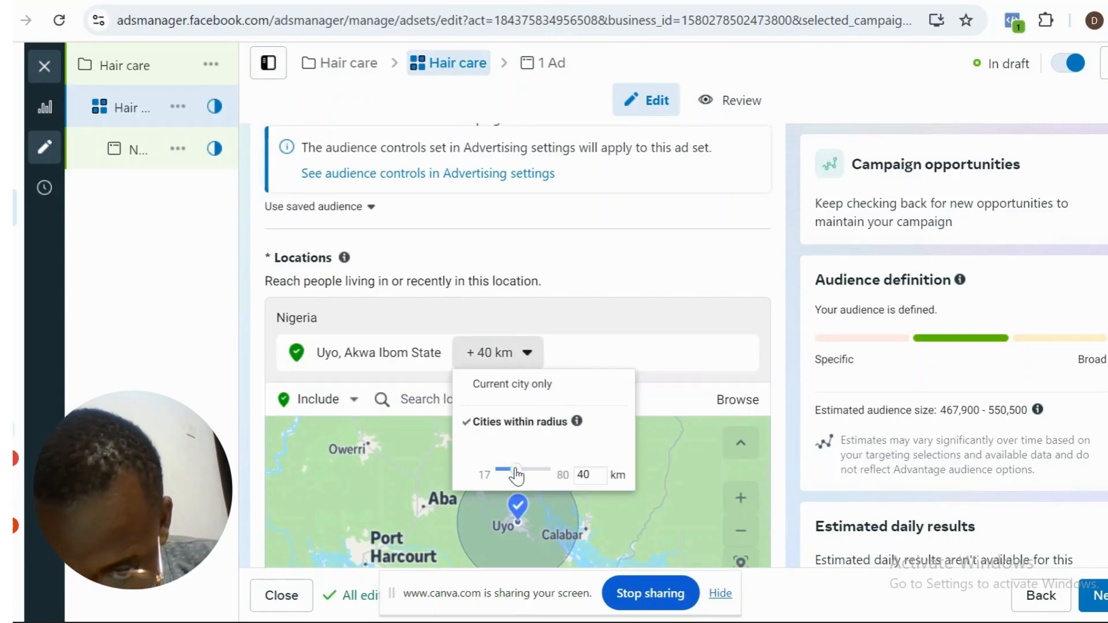
drag(518, 477, 528, 471)
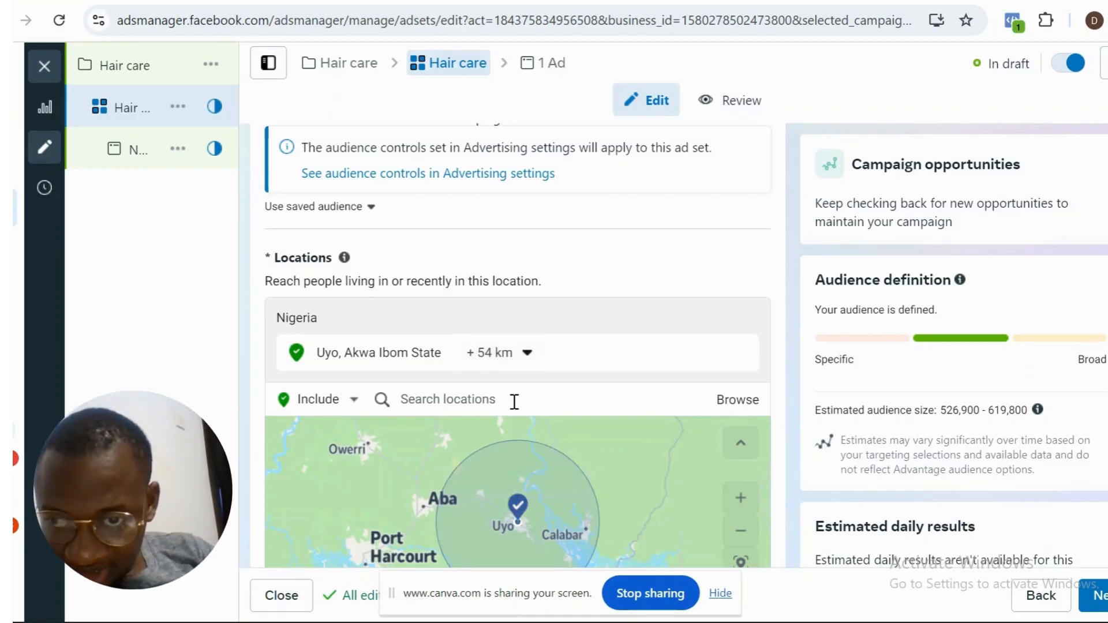
- Add the city of Lagos, Lagos State, to the ad set's included locations
click(515, 401)
text(lah)
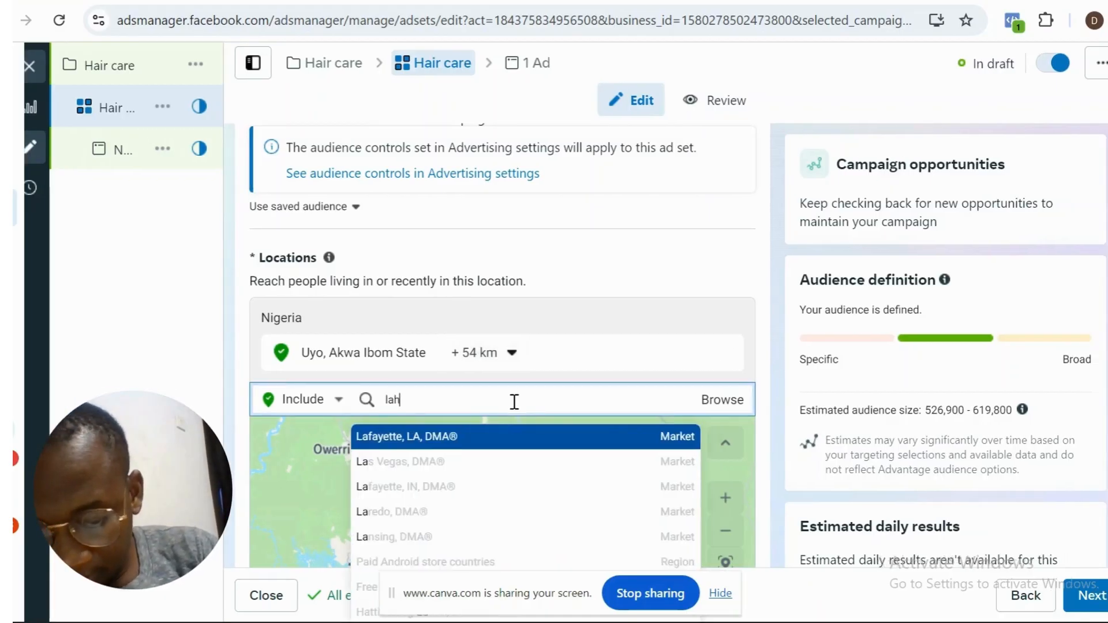
key(BackSpace)
text(gos)
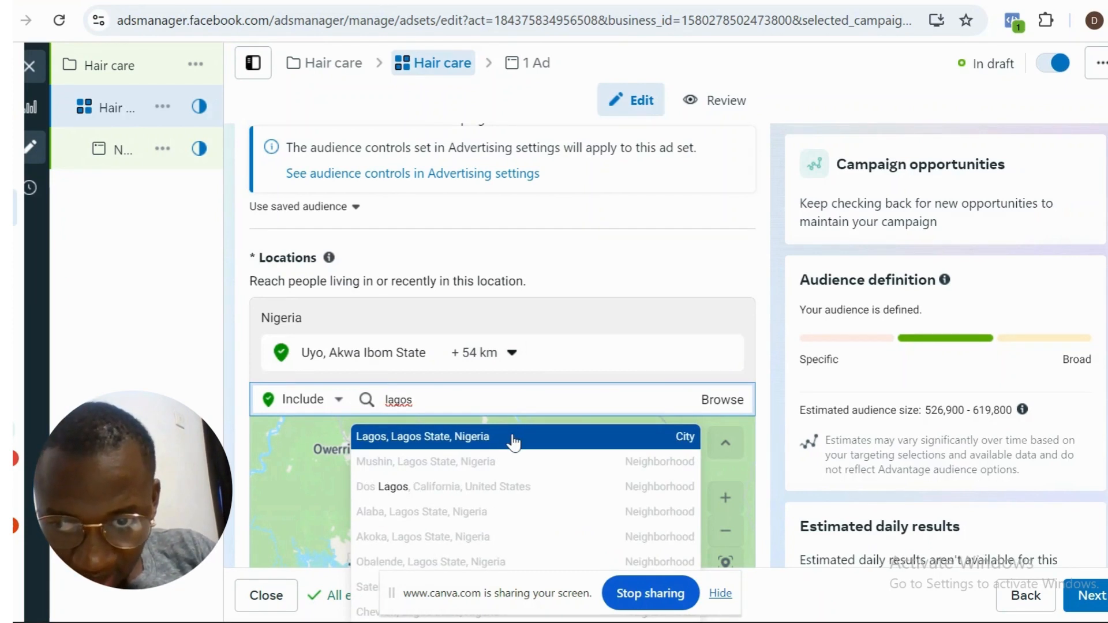
click(513, 437)
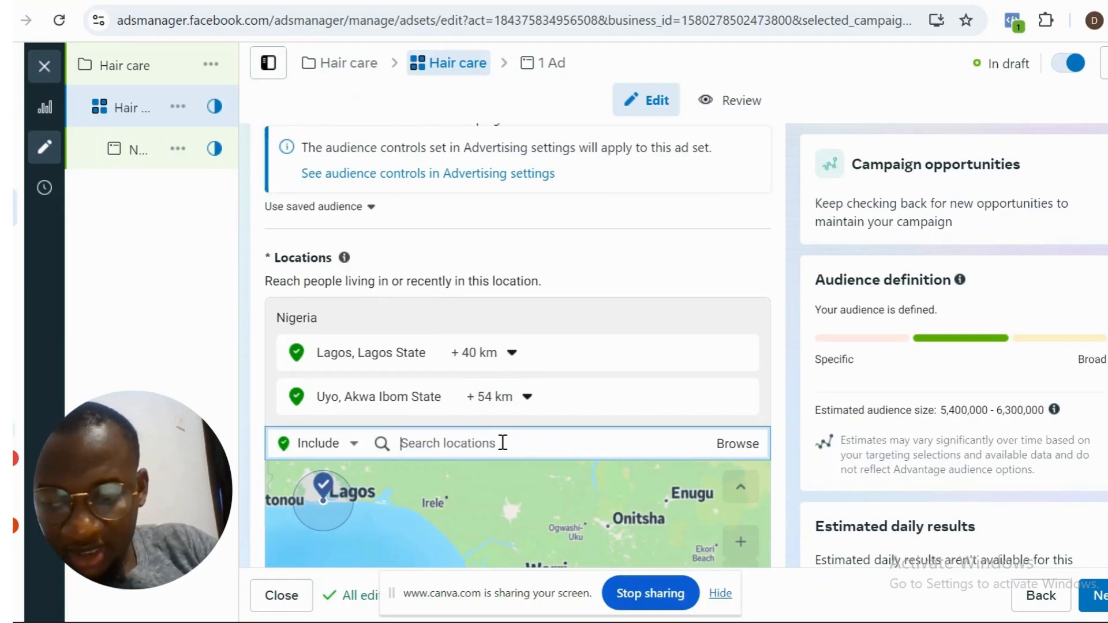
text(ort h)
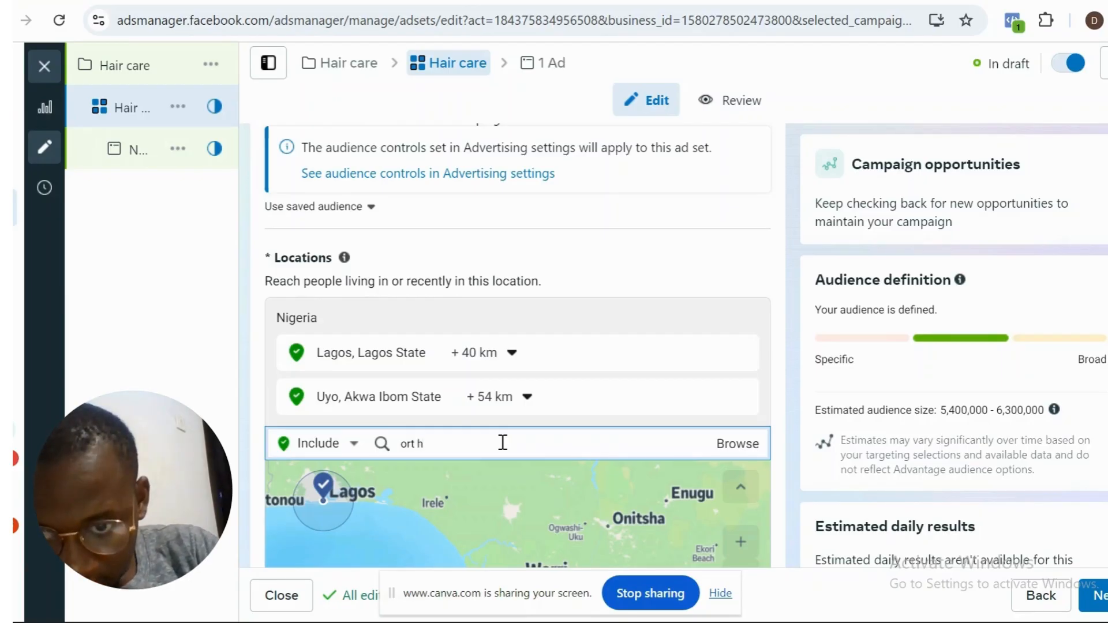
key(BackSpace)
key(BackSpace)
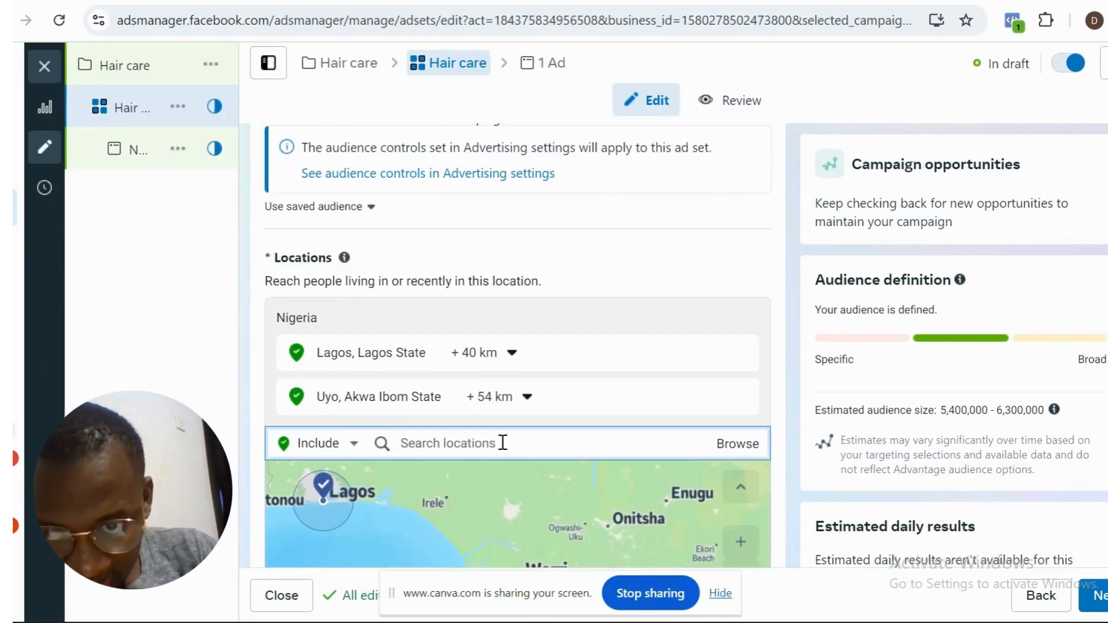
text(port)
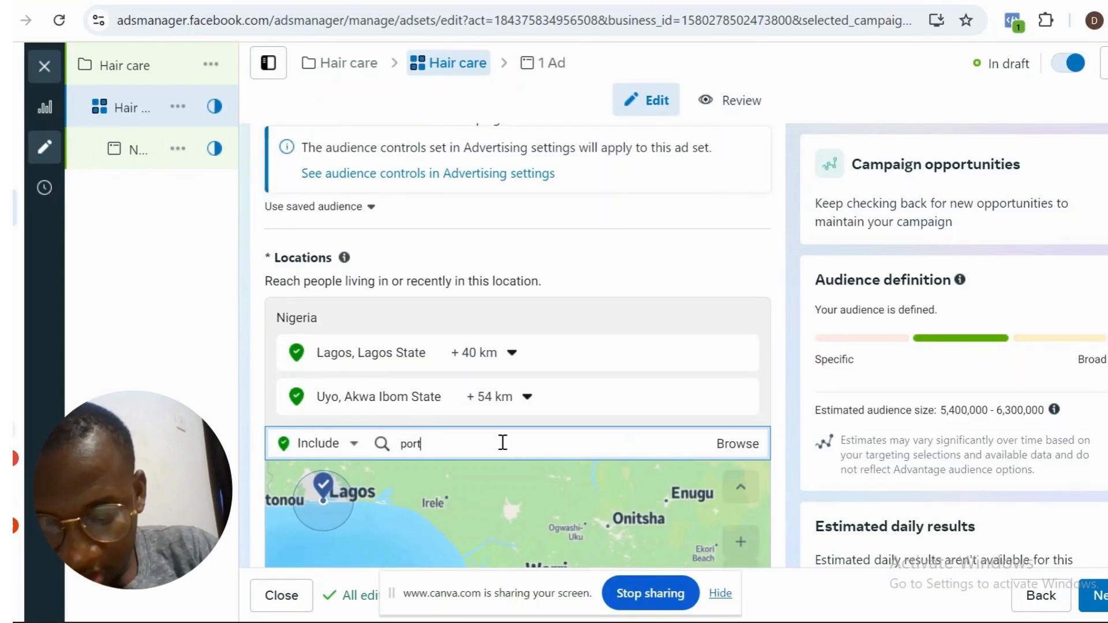
text( harco)
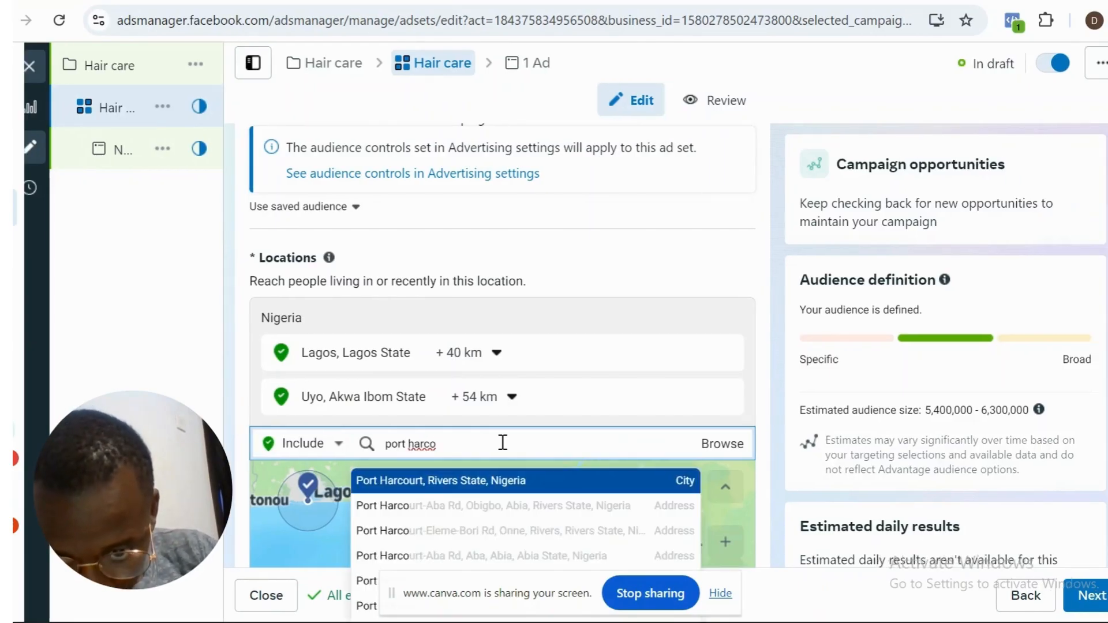
key(BackSpace)
key(BackSpace)
key(BackSpace)
key(BackSpace)
key(BackSpace)
key(BackSpace)
key(BackSpace)
key(BackSpace)
key(BackSpace)
key(BackSpace)
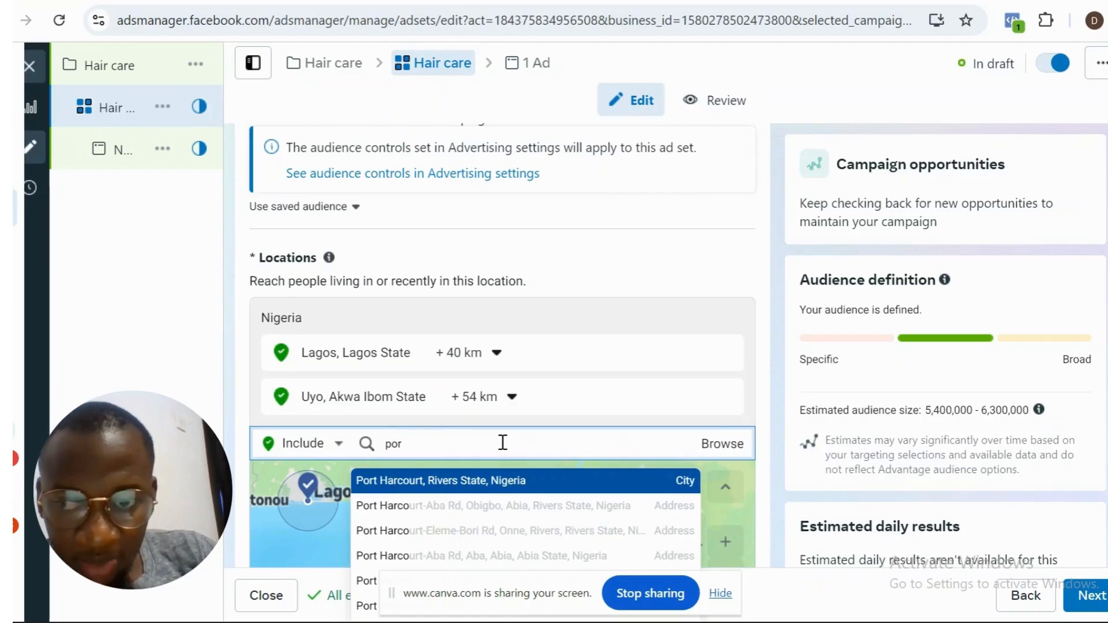
- Add Rivers State, Nigeria, to the ad set's included locations
text(river)
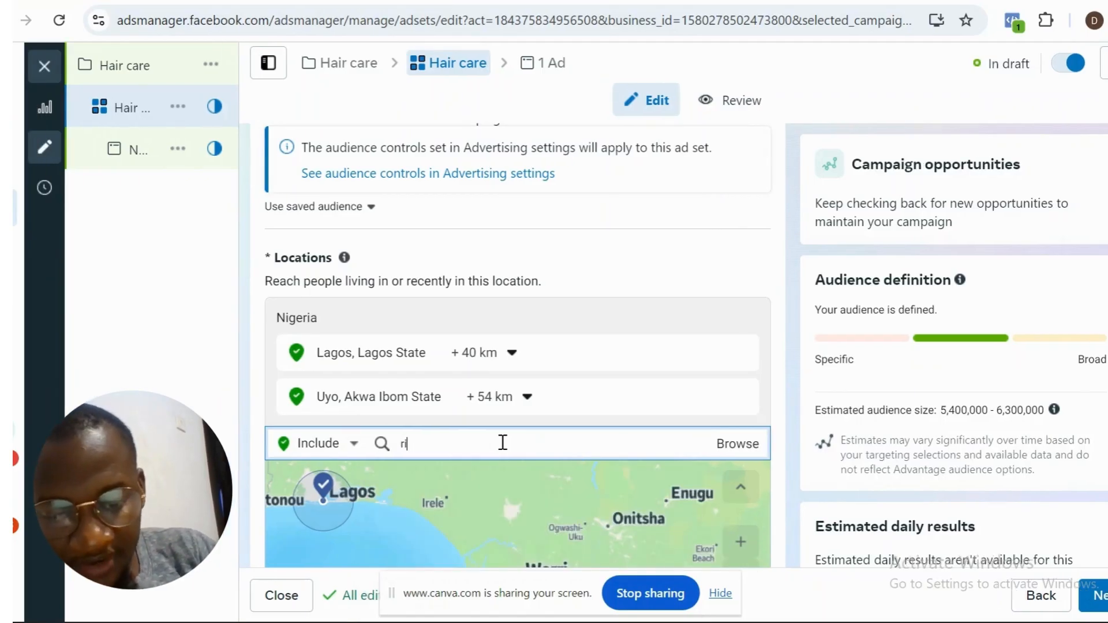
text(s)
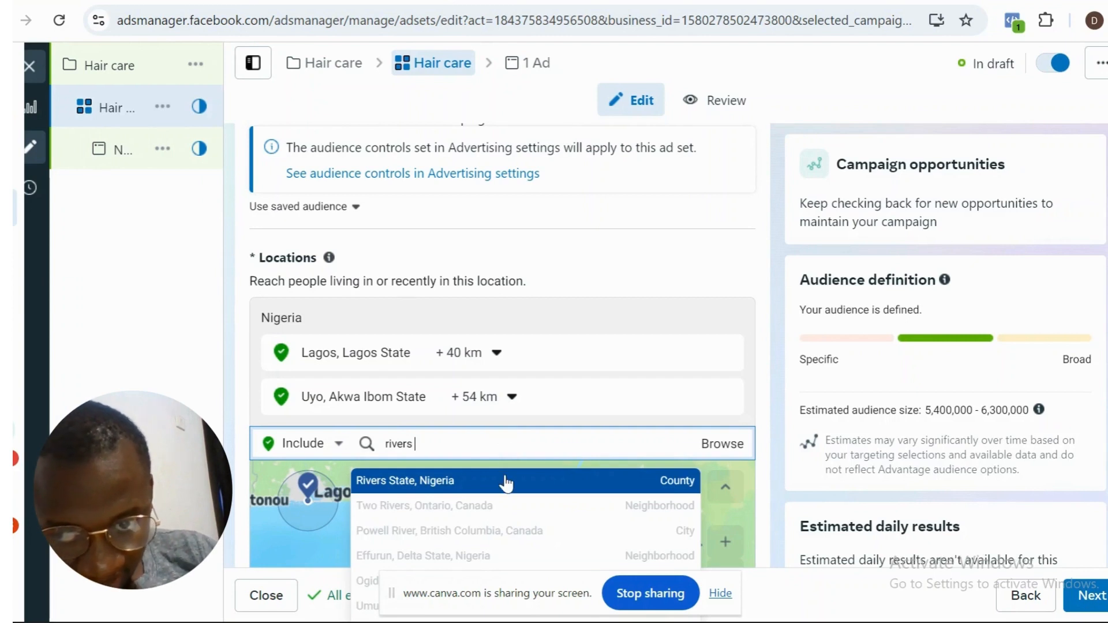
click(506, 483)
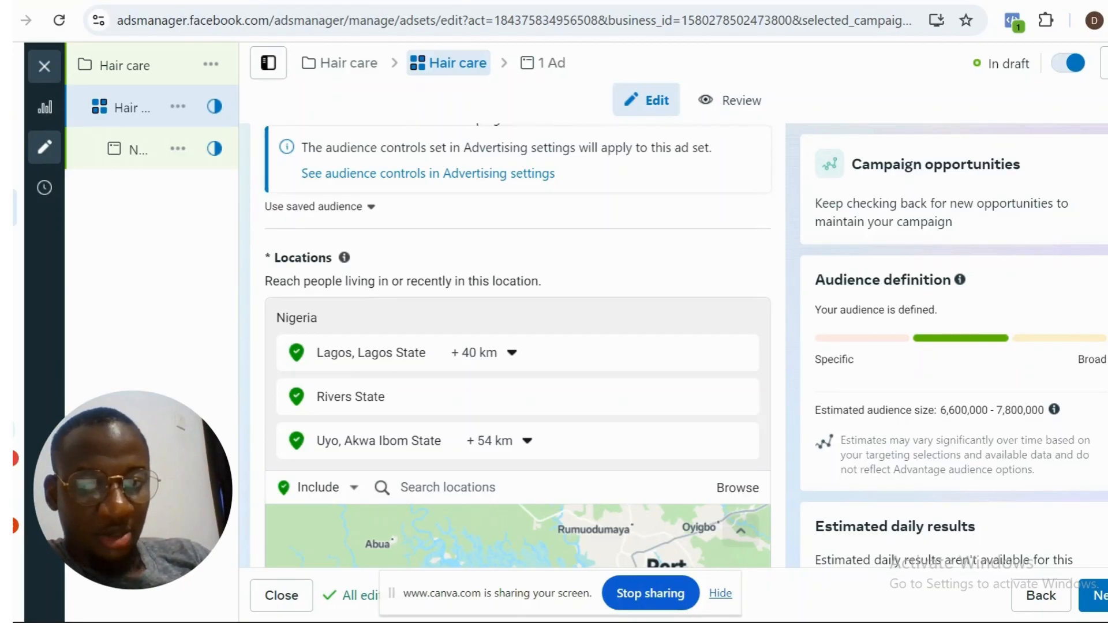
- Add the city of Abuja, Federal Capital Territory, to the ad set's included locations
scroll(517, 347, down, 2)
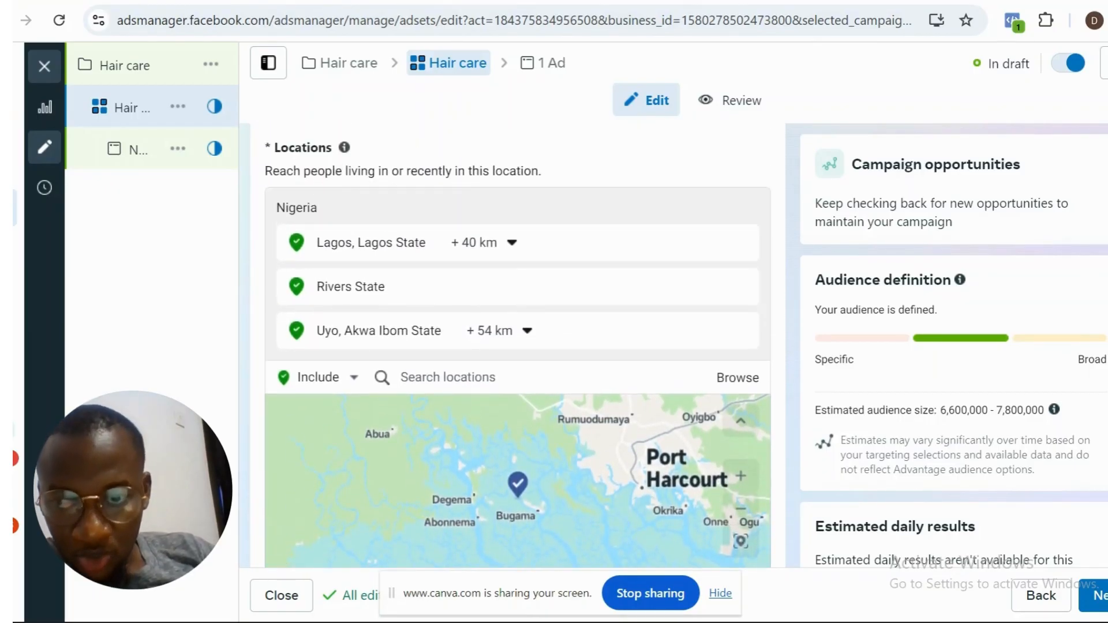
click(556, 378)
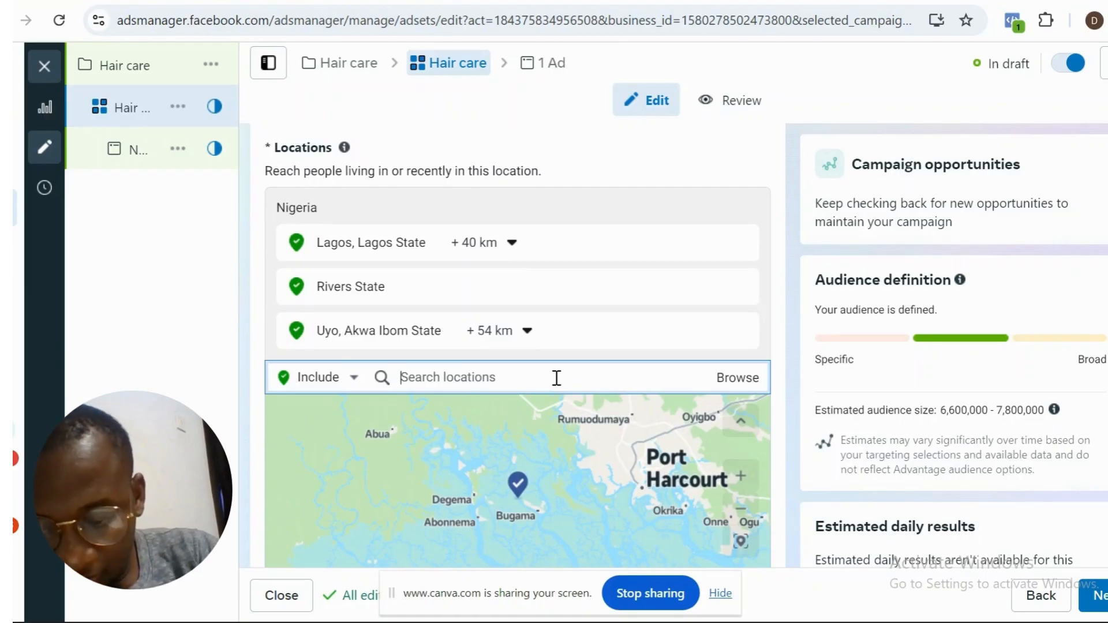
text(abuj)
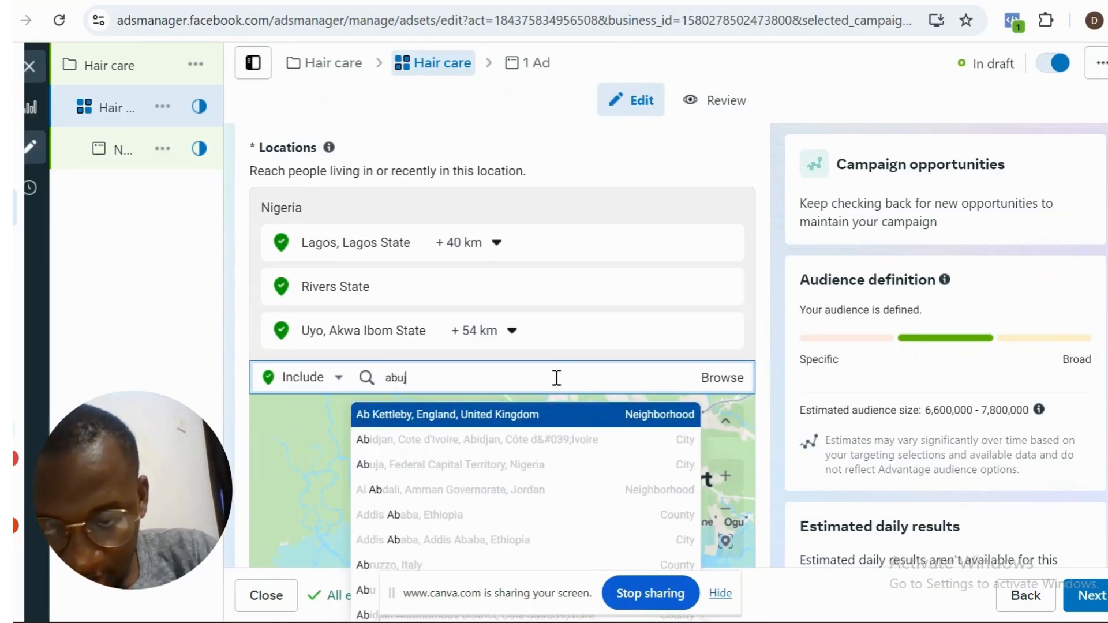
text(a)
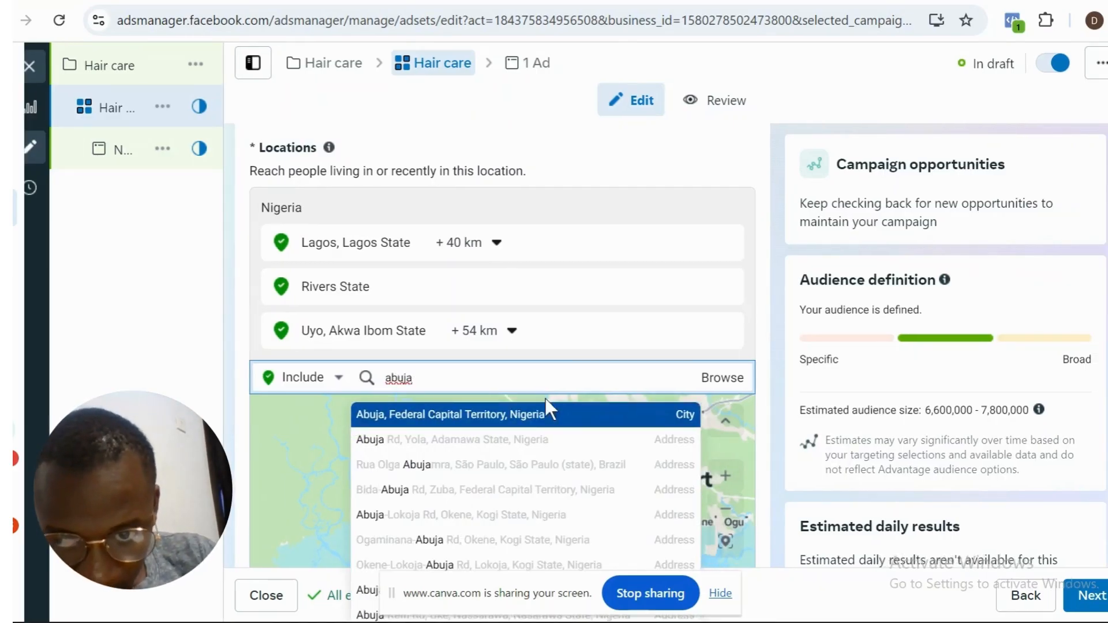
click(546, 417)
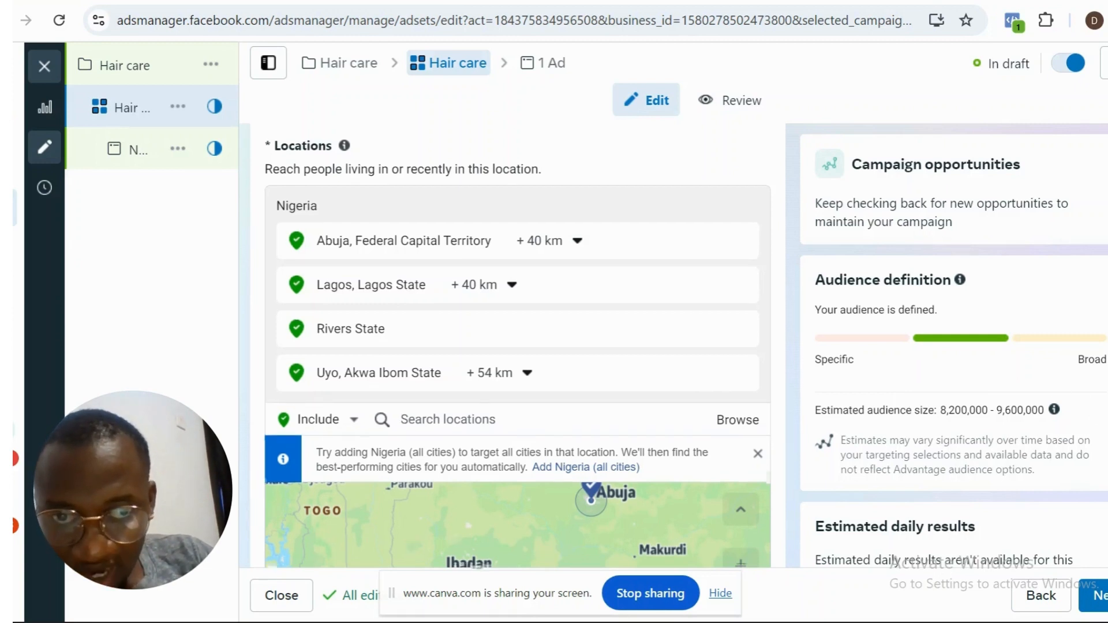
- Switch the ad set from Advantage+ audience to the original audience options and confirm using the original audience
scroll(517, 347, down, 1)
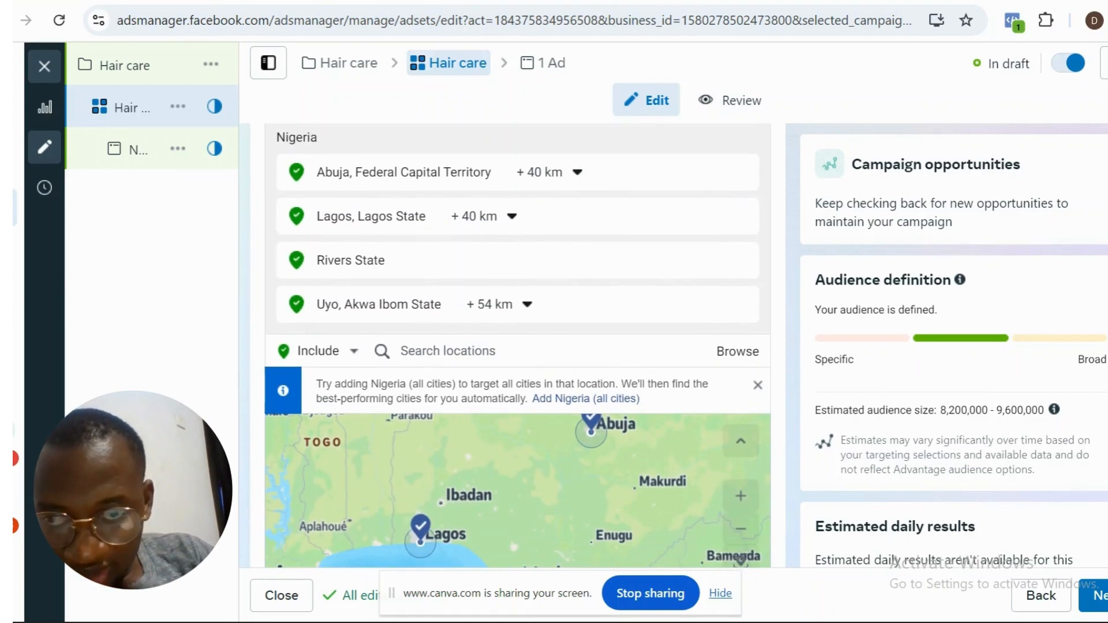
scroll(517, 346, down, 3)
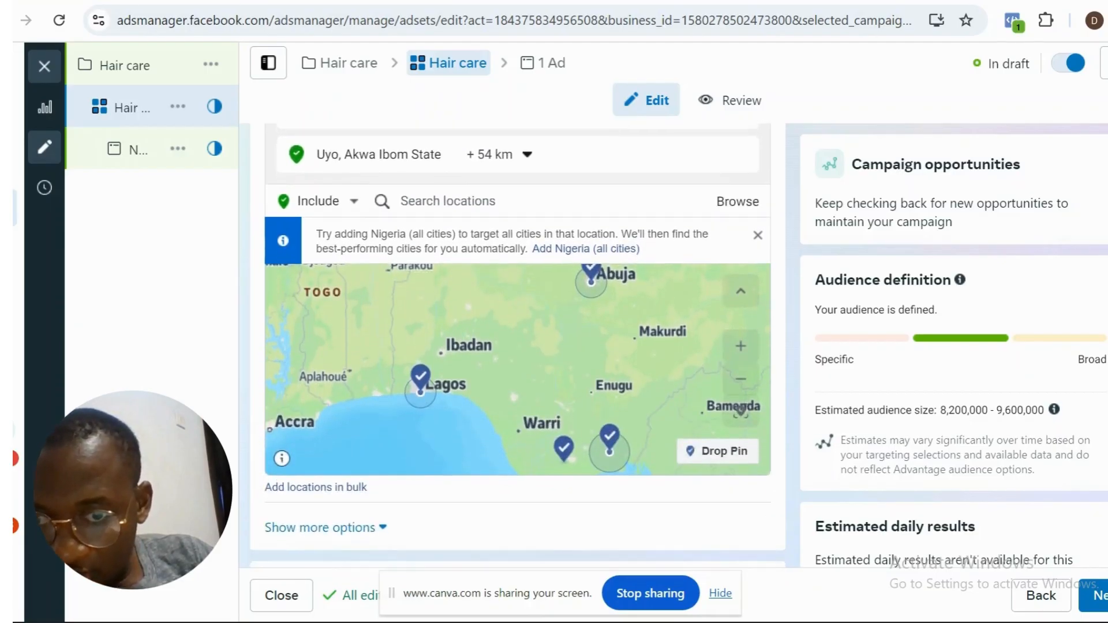
scroll(517, 346, down, 4)
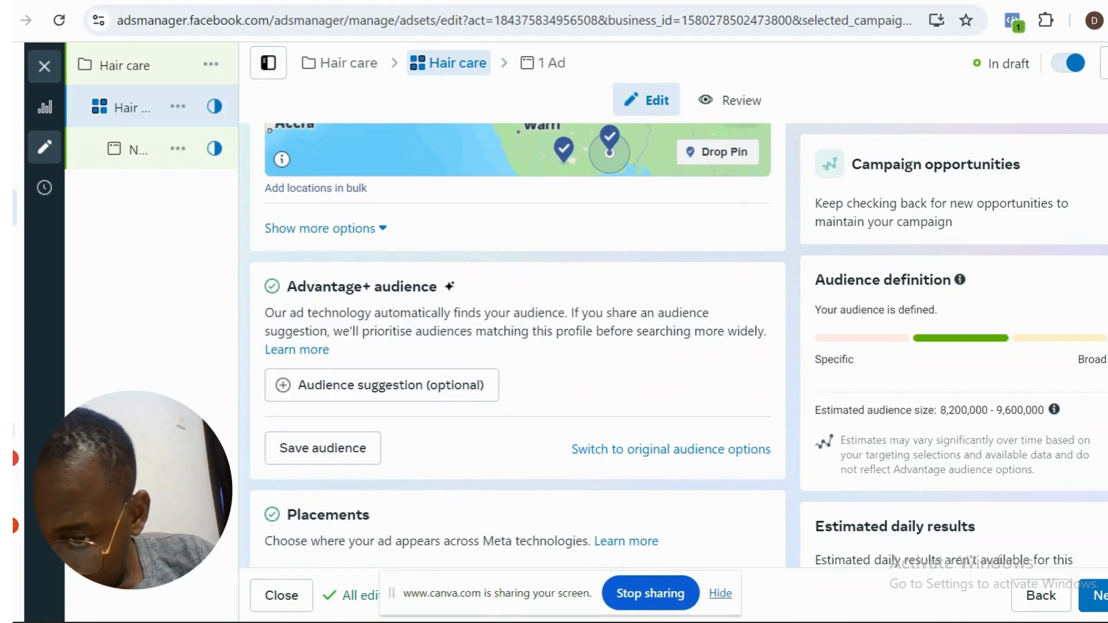
scroll(517, 346, down, 1)
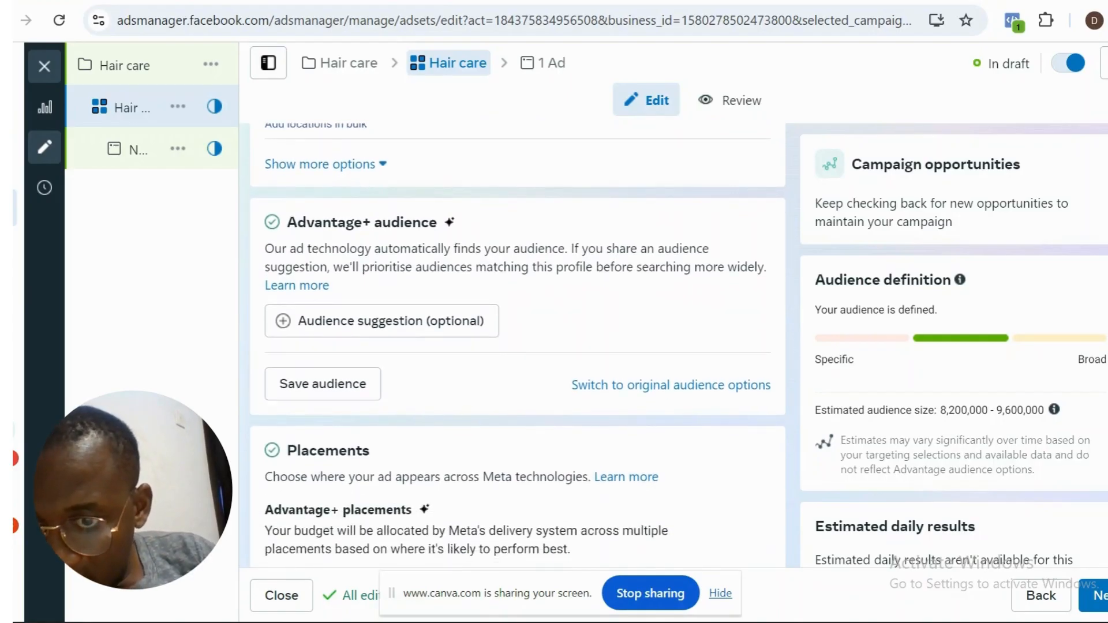
scroll(517, 347, down, 1)
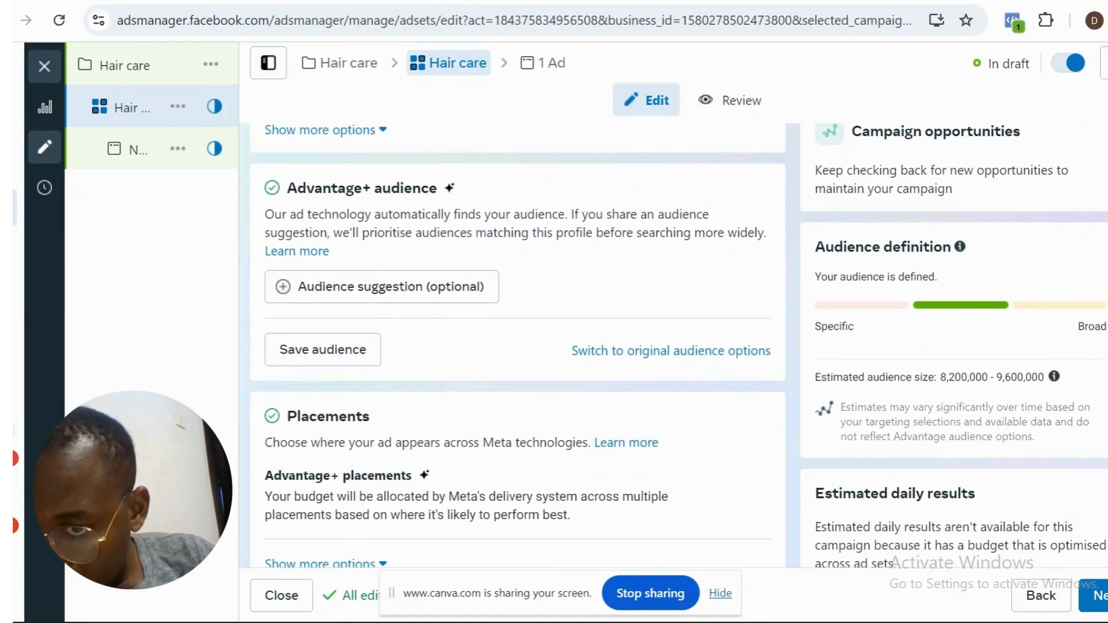
scroll(517, 346, up, 1)
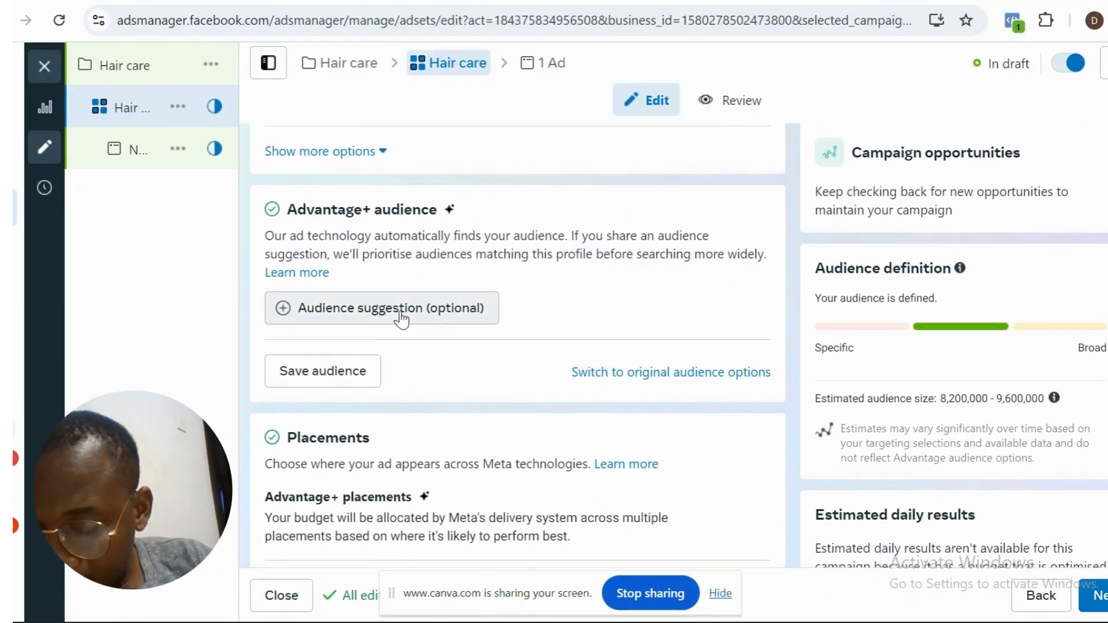
click(662, 374)
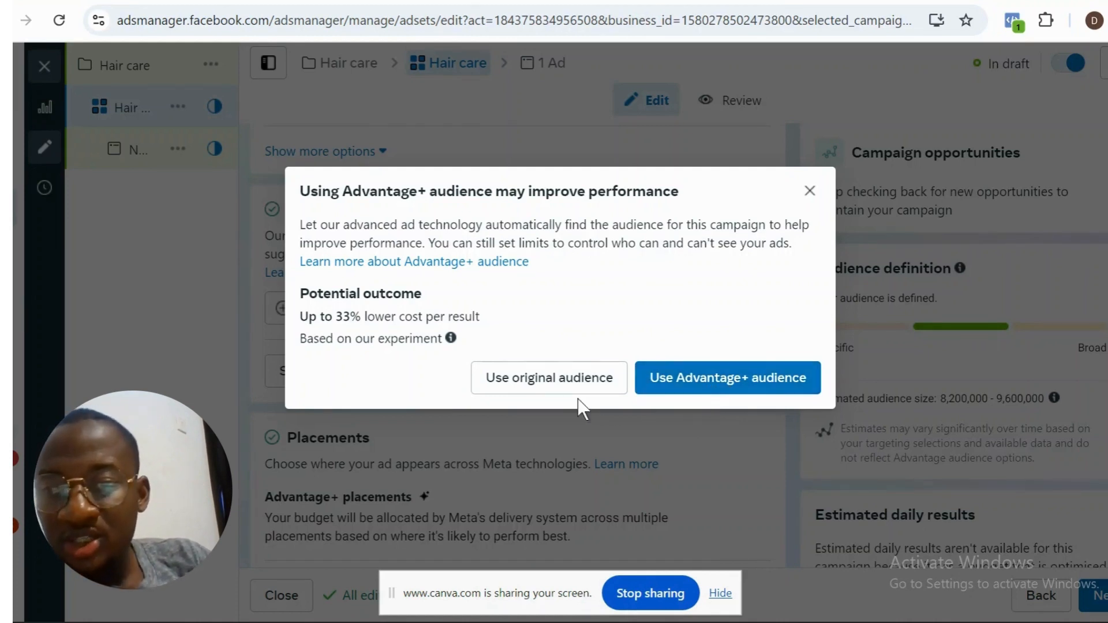
click(565, 386)
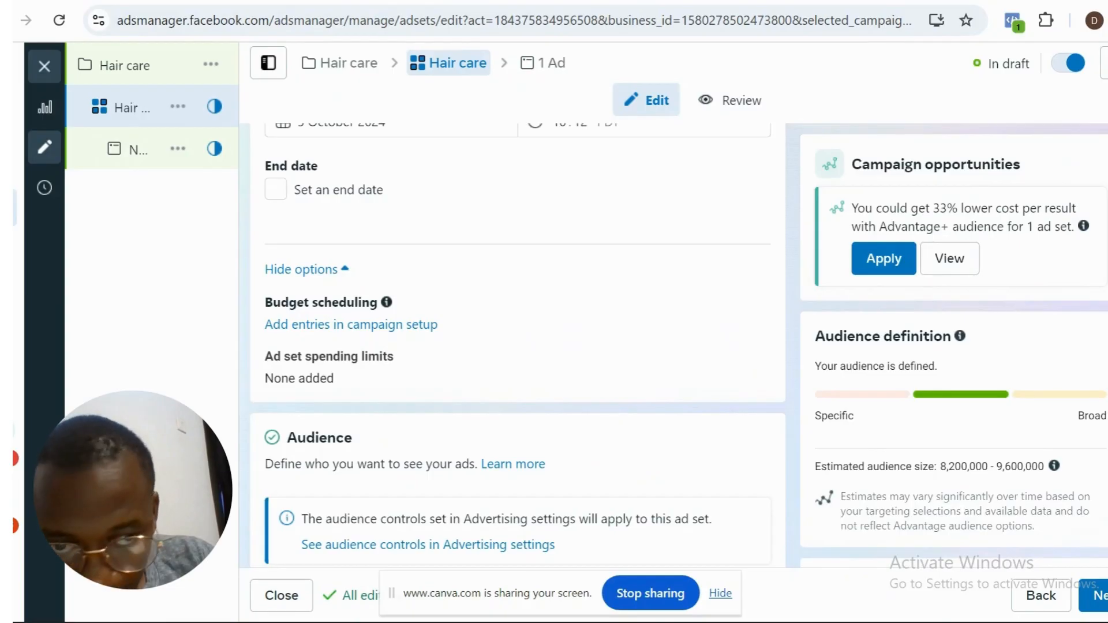
- Review the ad set's original audience settings, including custom audiences, locations, age, gender, detailed targeting and languages, plus the placements
scroll(518, 346, down, 10)
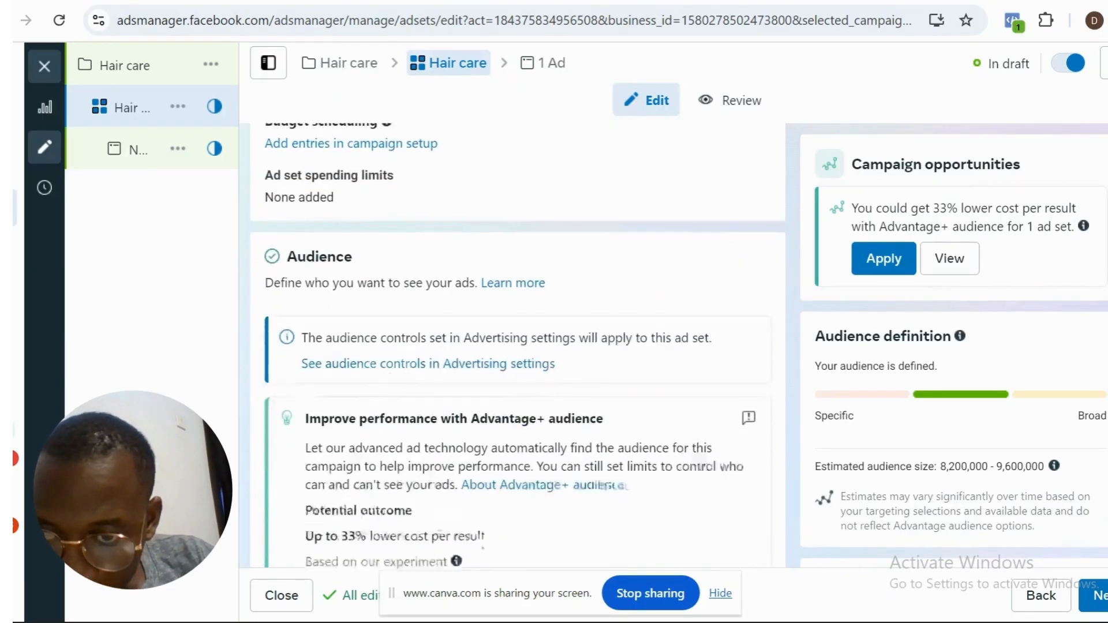
scroll(518, 347, down, 3)
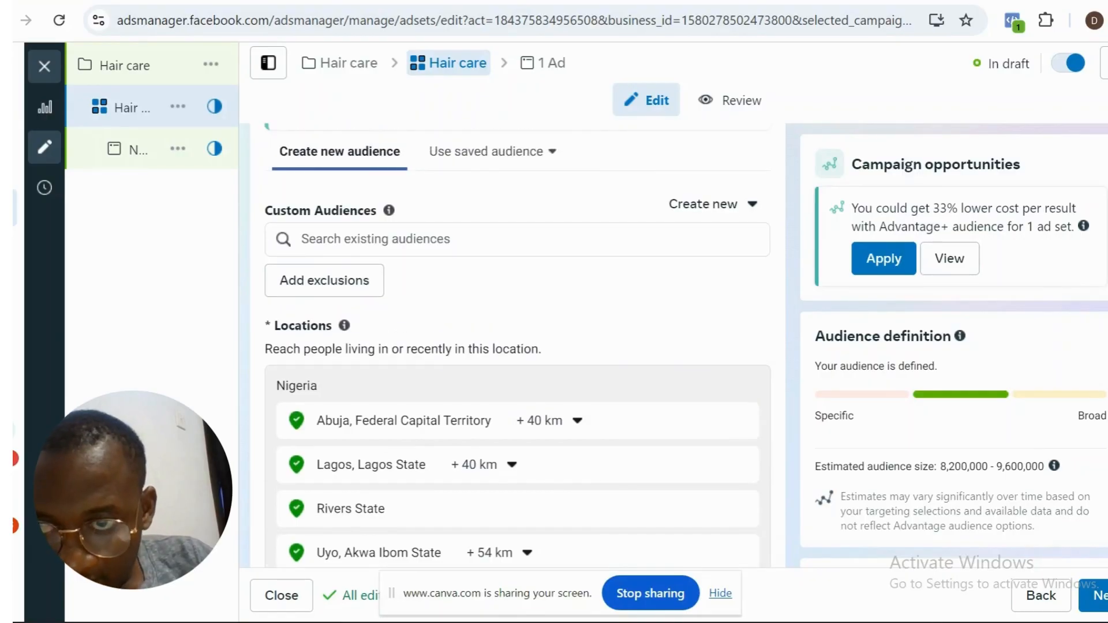
scroll(517, 346, up, 2)
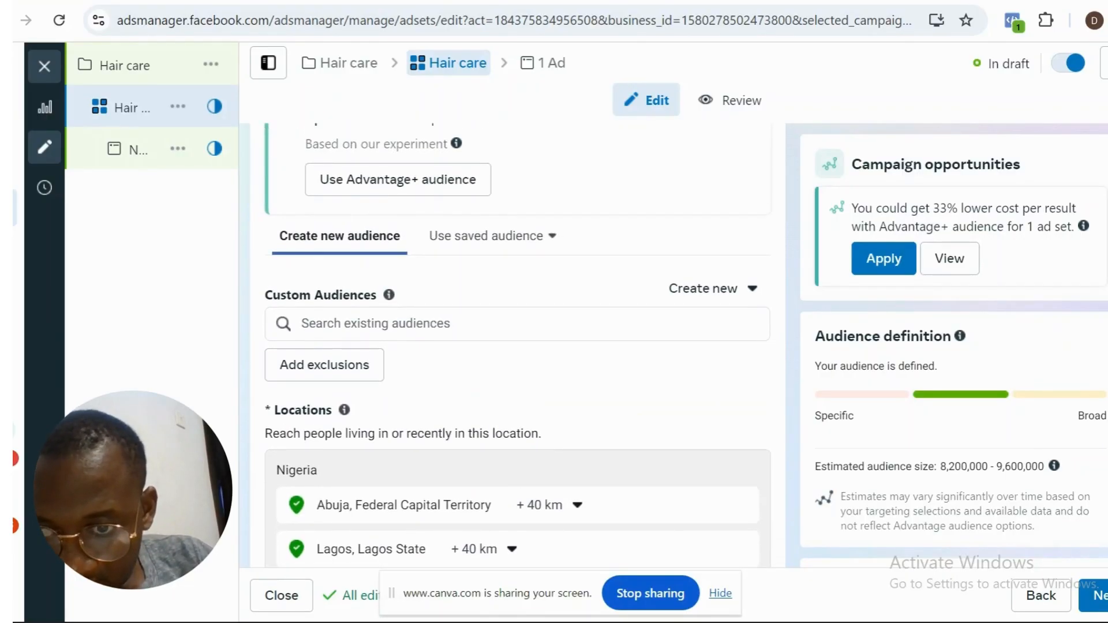
scroll(518, 347, down, 4)
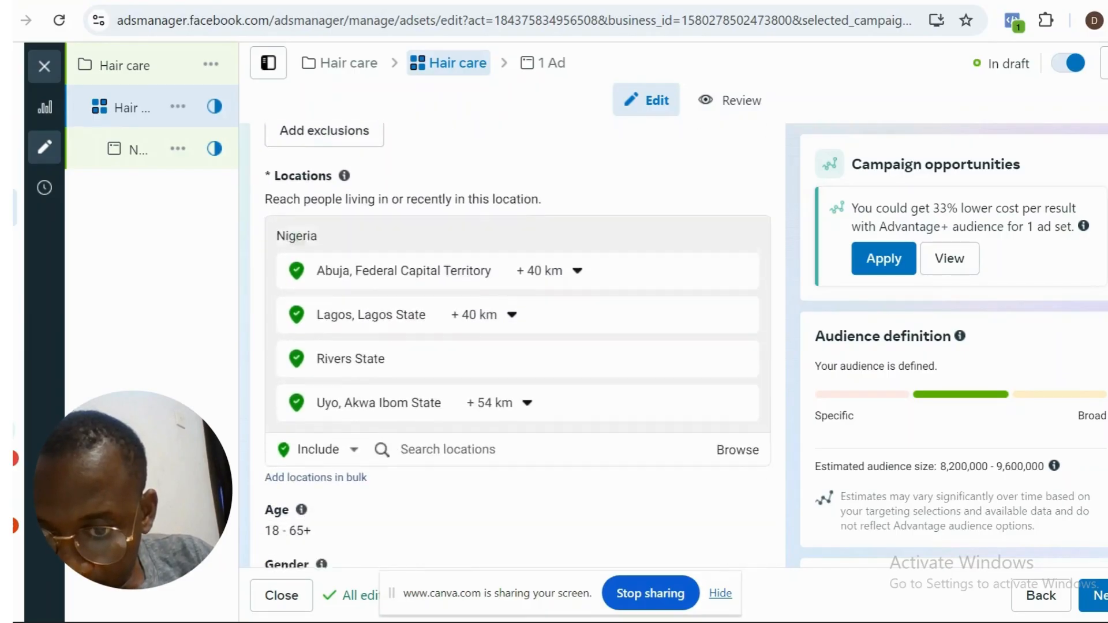
scroll(518, 346, down, 4)
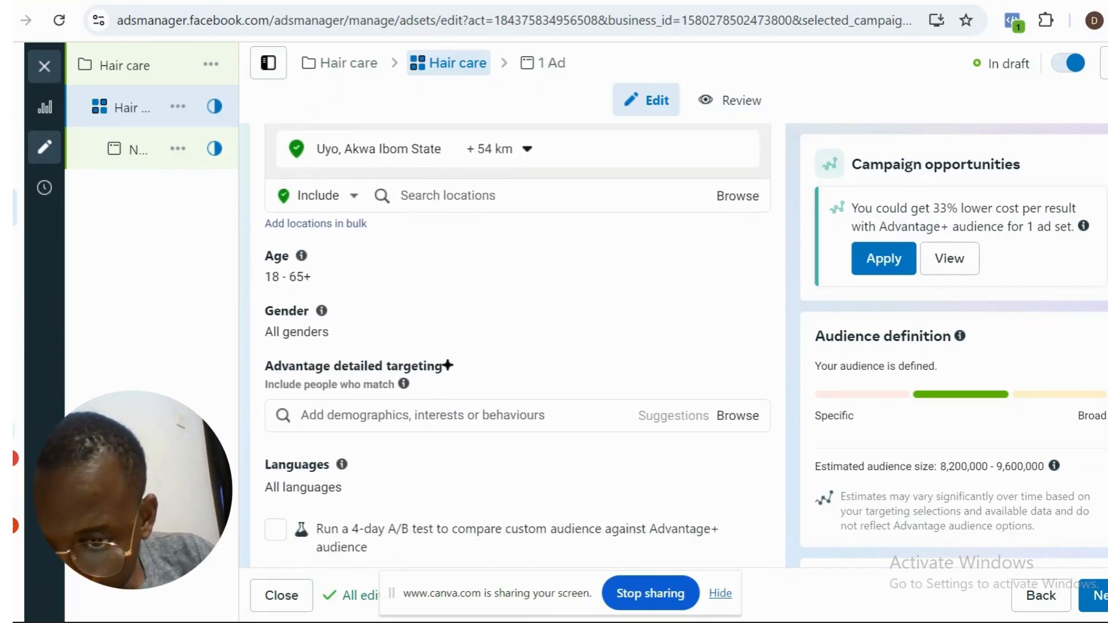
scroll(517, 346, down, 1)
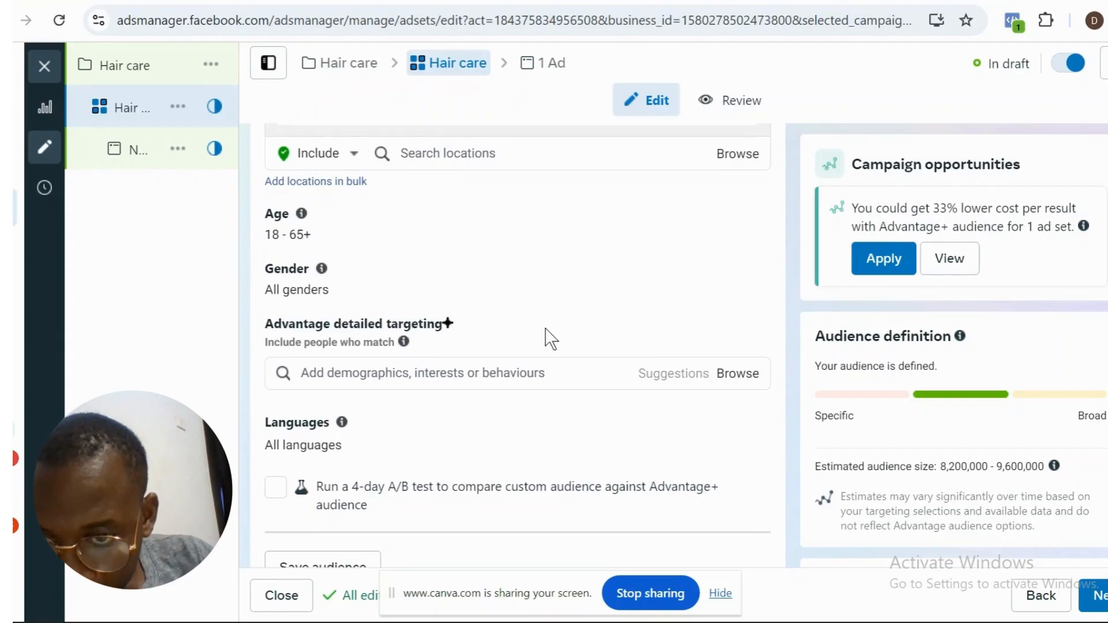
click(474, 372)
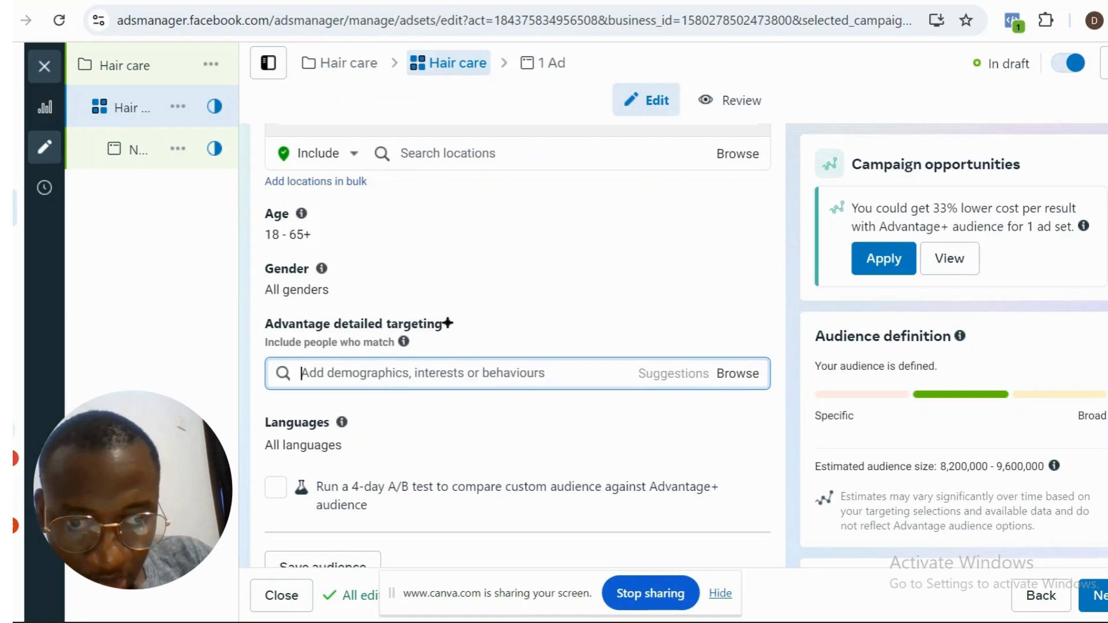
scroll(518, 346, up, 7)
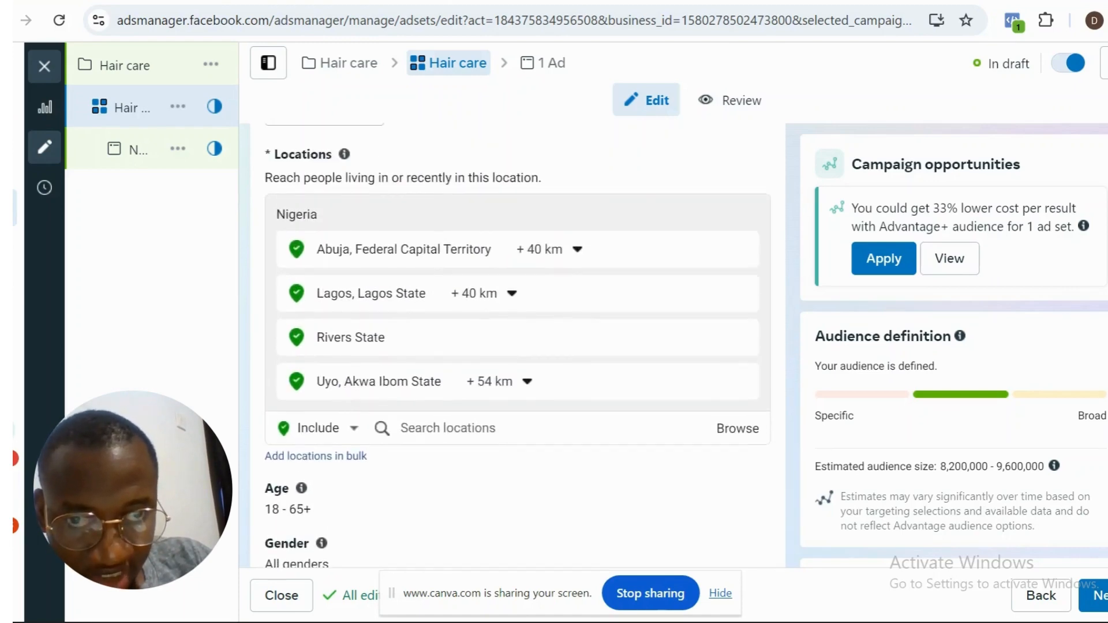
scroll(518, 346, down, 11)
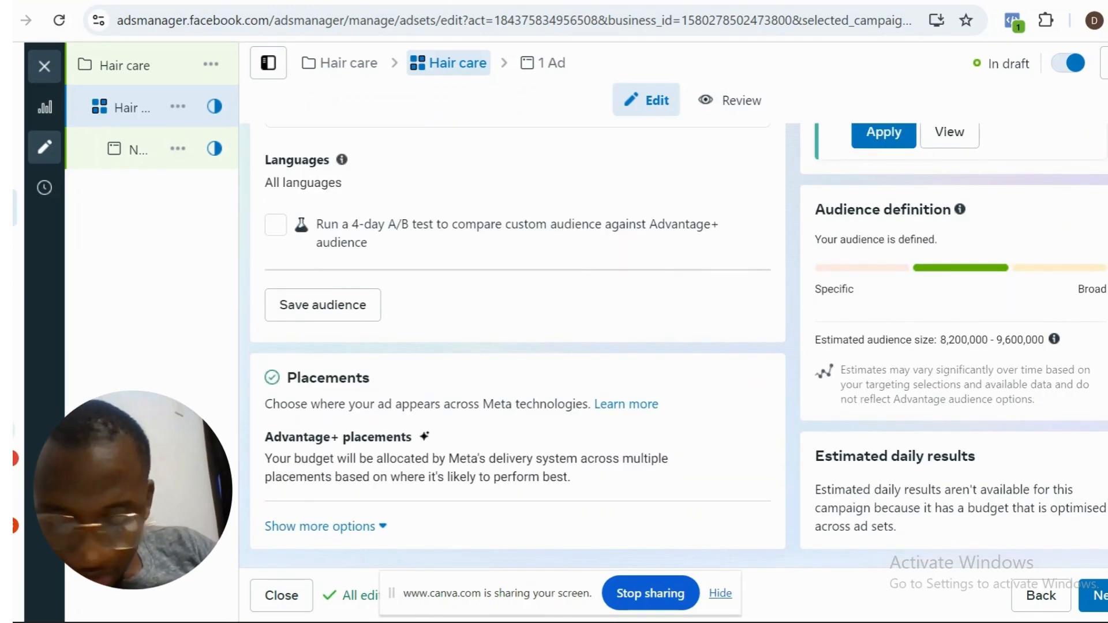
scroll(518, 346, up, 5)
scroll(518, 346, down, 5)
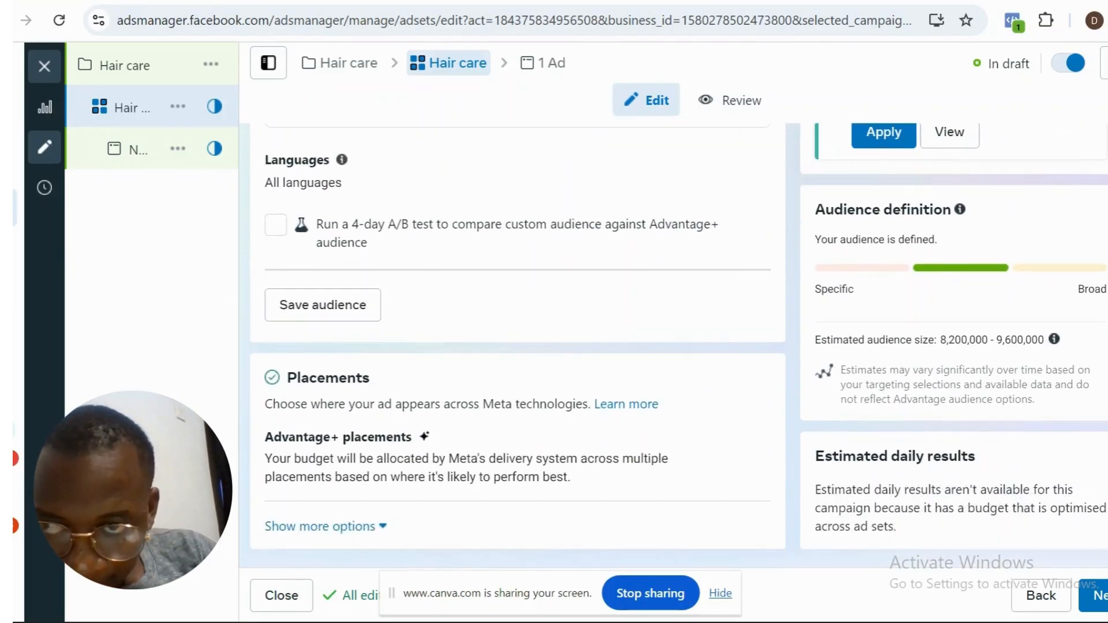
scroll(518, 346, up, 9)
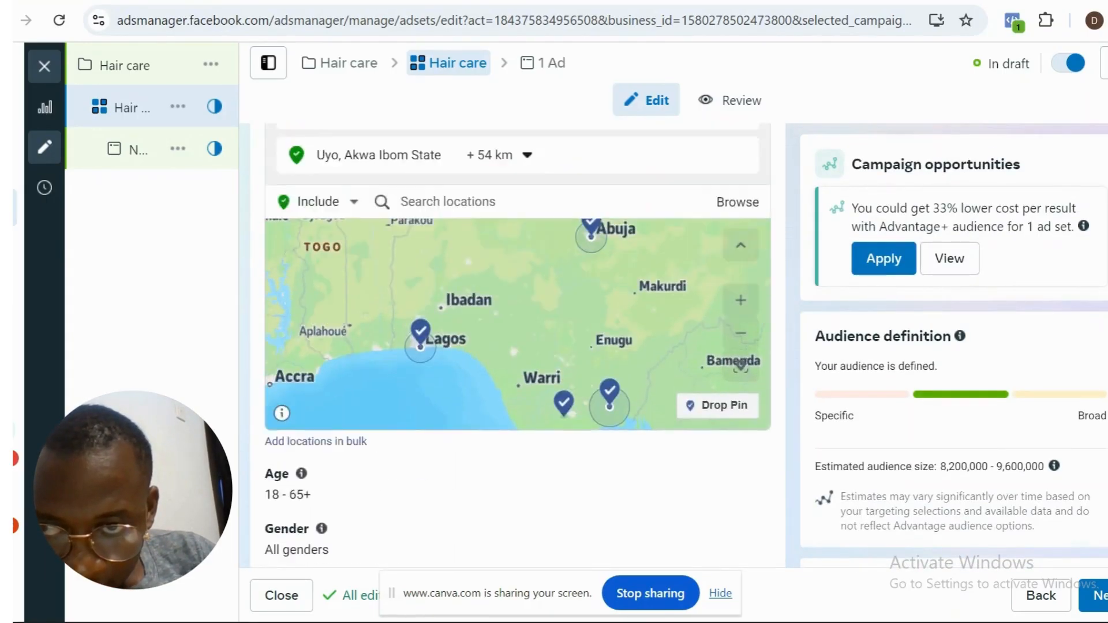
scroll(518, 347, down, 6)
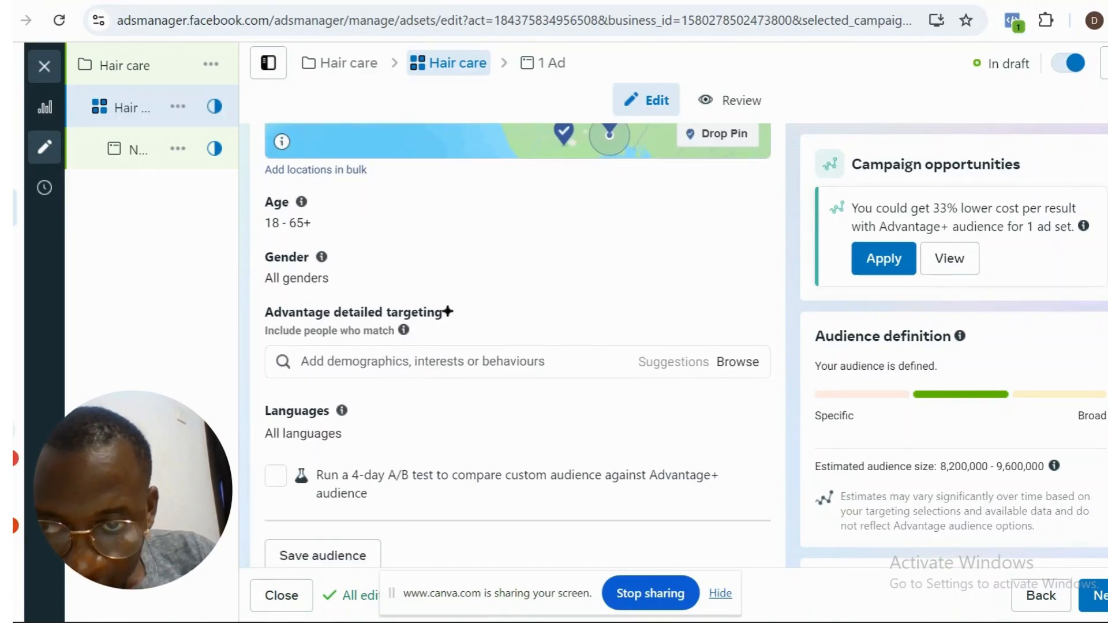
- Search detailed targeting for "hair" and add the interest Hair products (hair care)
click(572, 361)
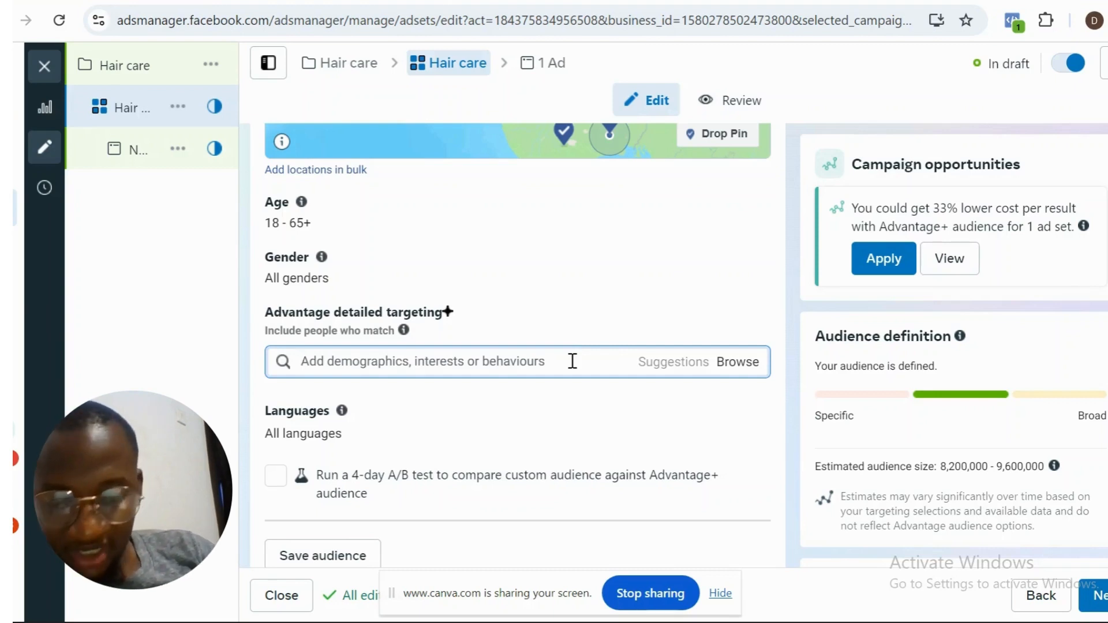
text(hair)
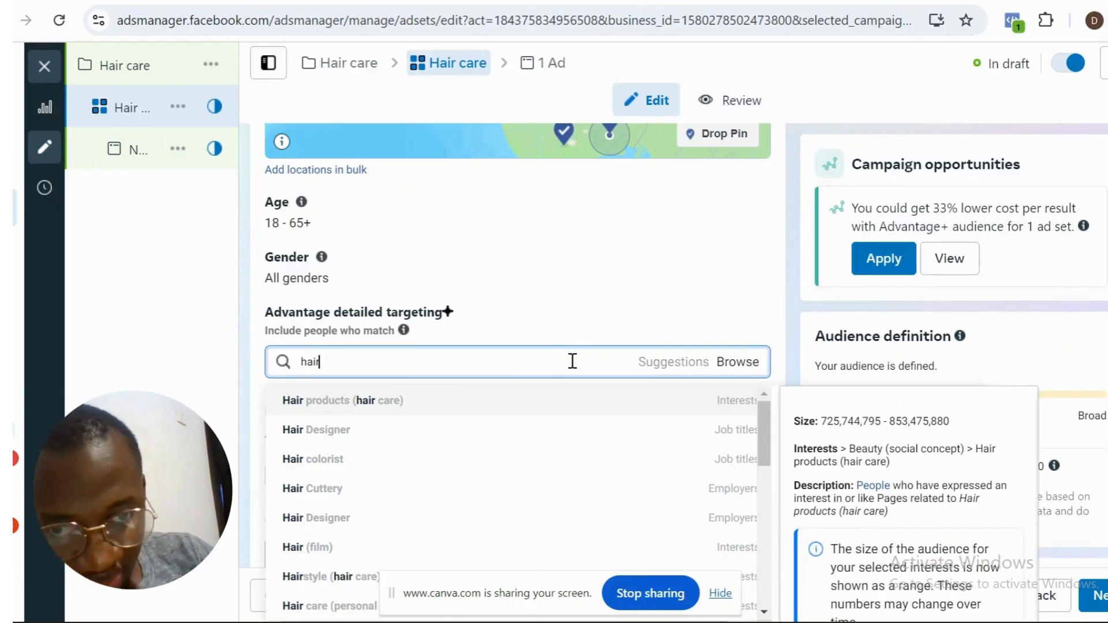
click(569, 405)
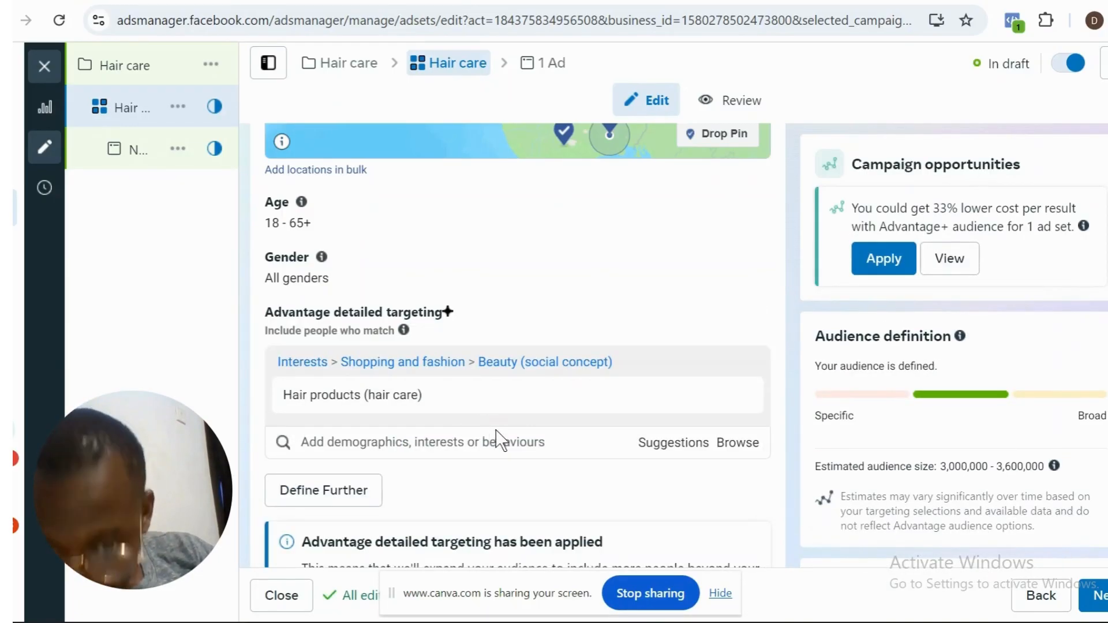
click(537, 442)
text(h)
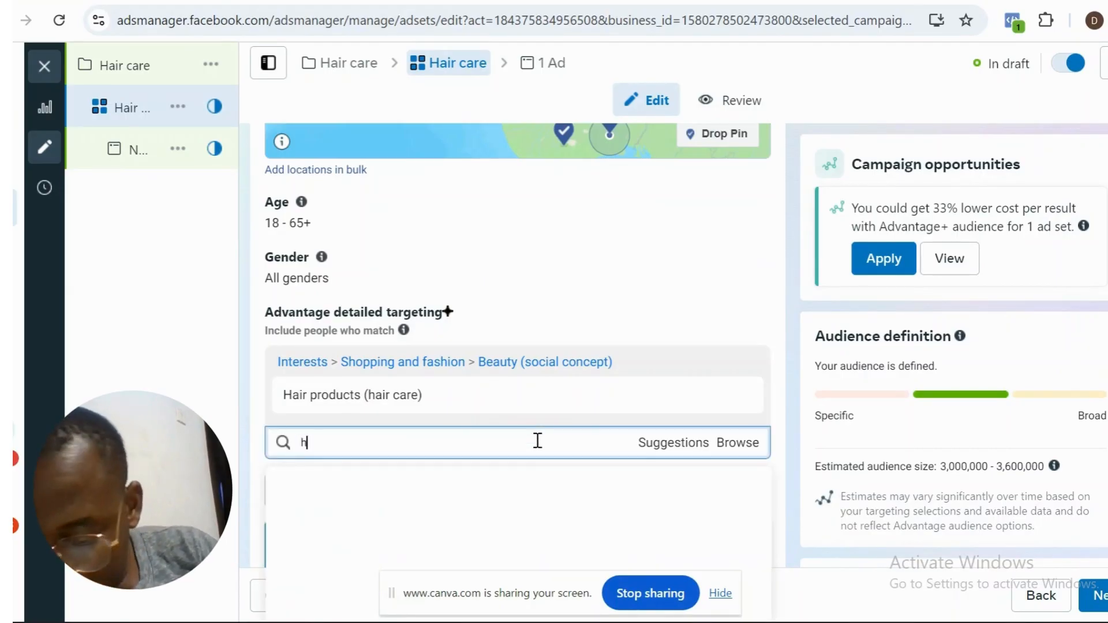
text(air)
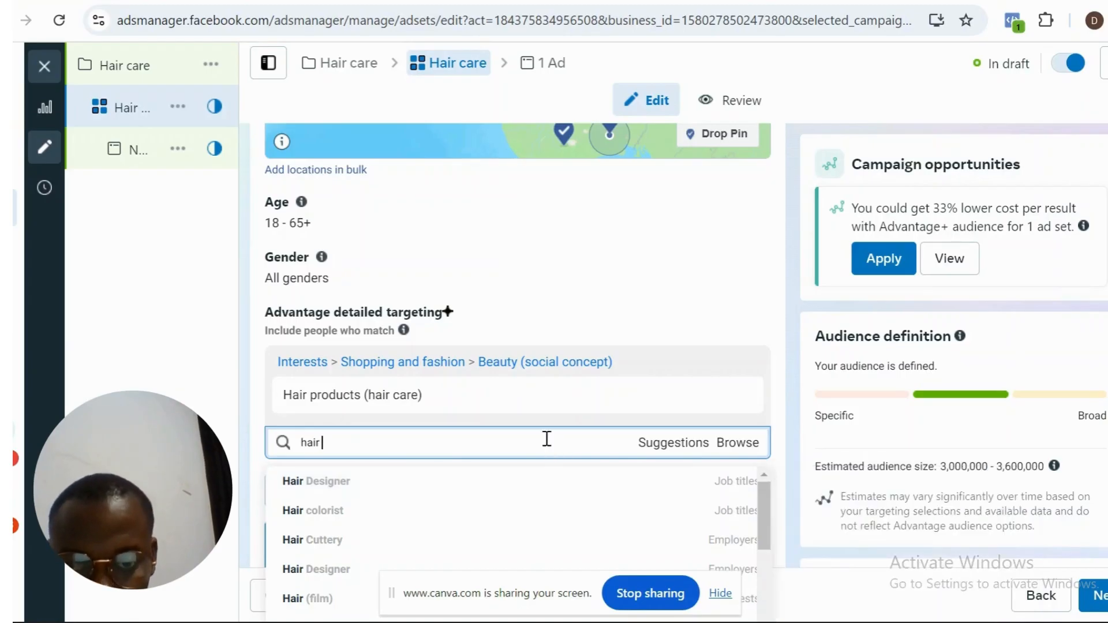
key(ctrl+a)
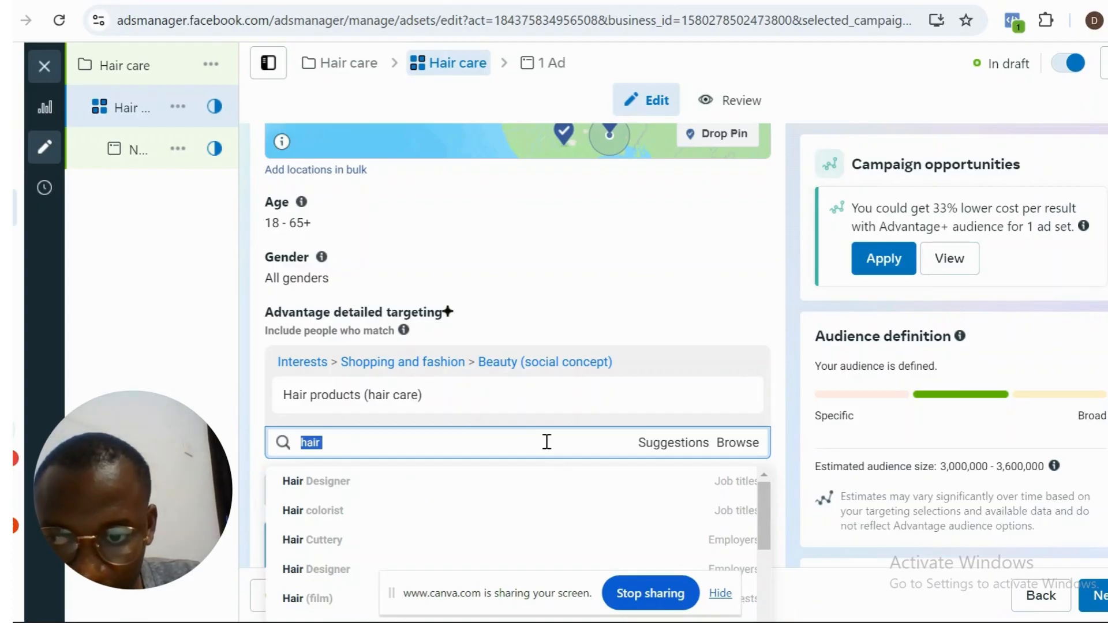
key(BackSpace)
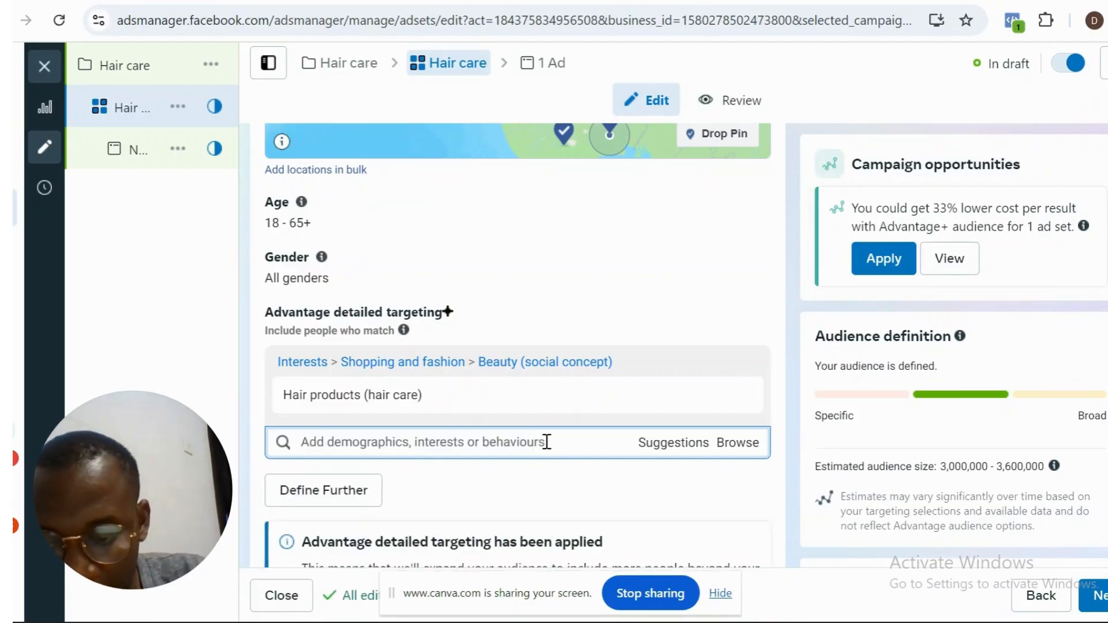
mouse_move(447, 399)
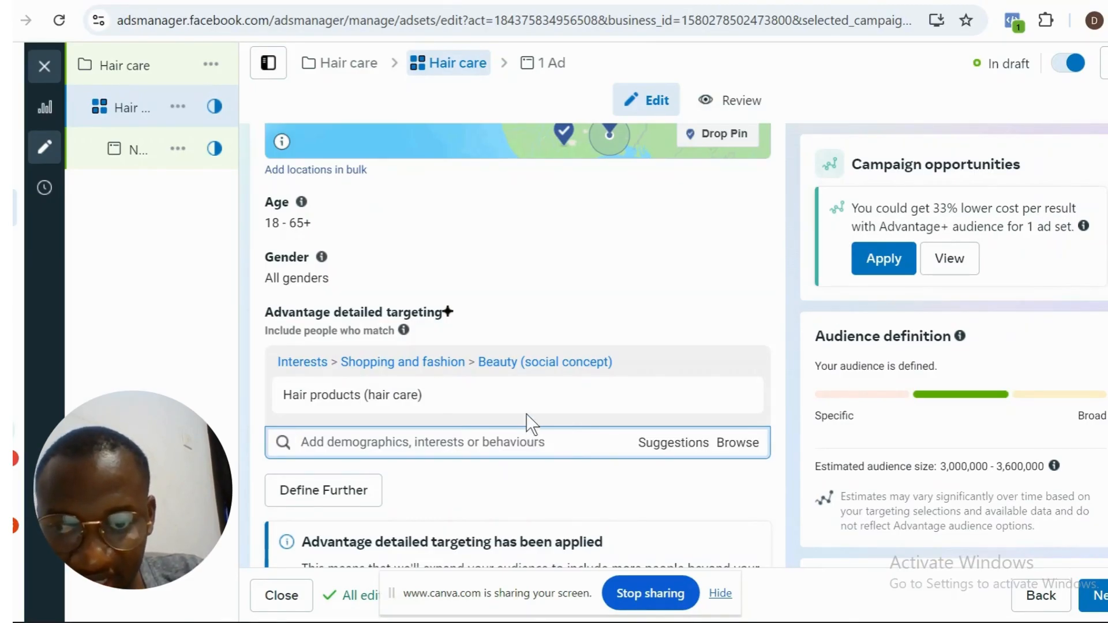
mouse_move(527, 396)
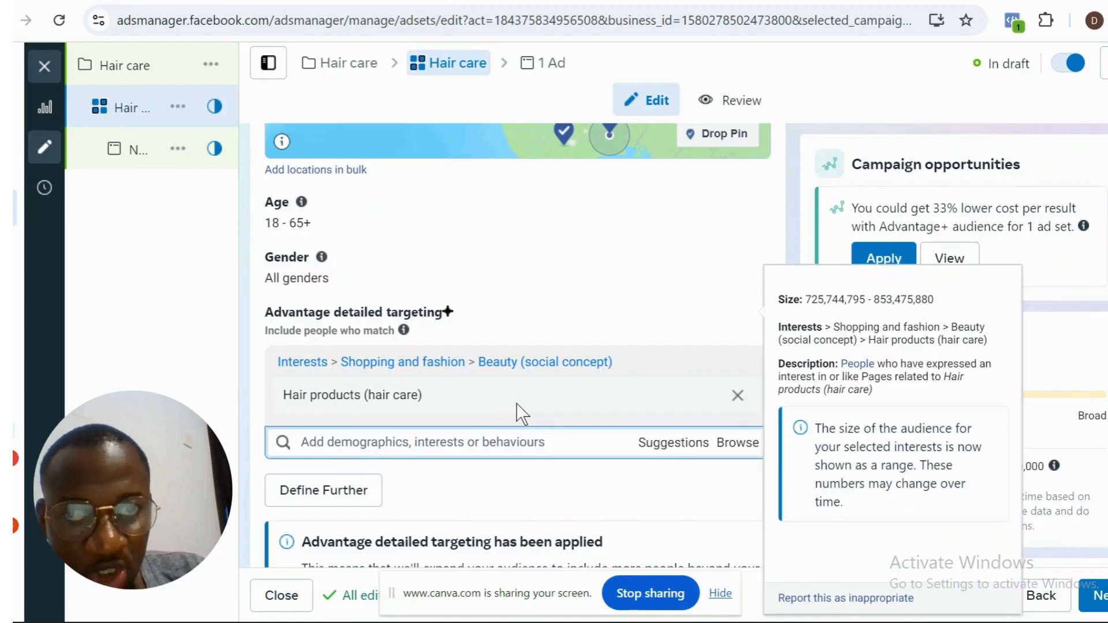
- Search Google for "big hair products brands in nigeria" in a new browser tab
click(898, 0)
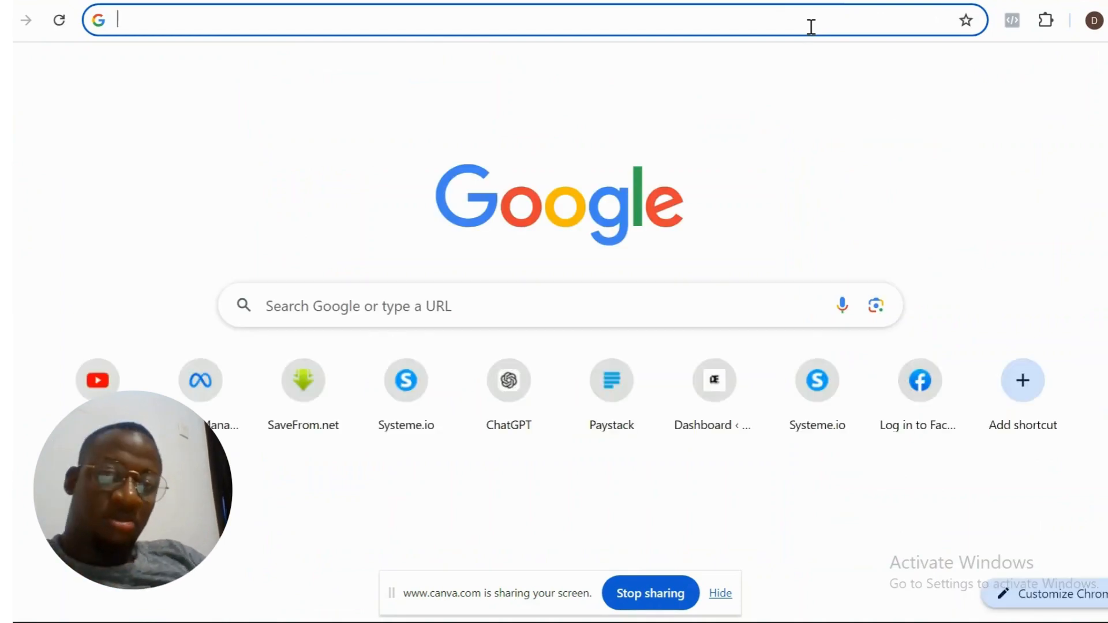
click(479, 311)
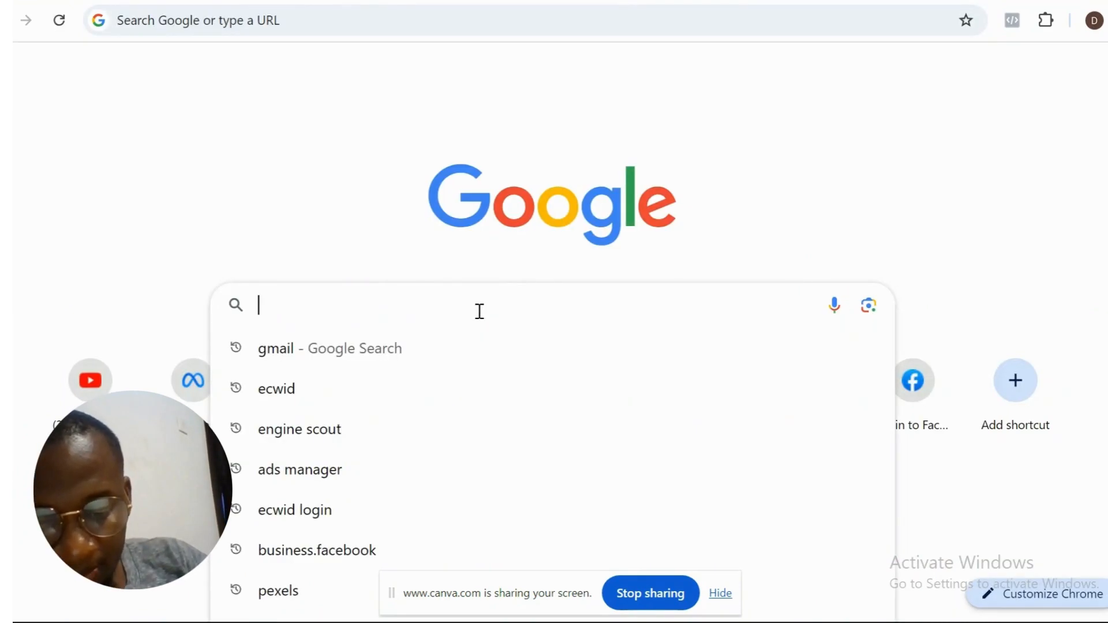
text(big hai)
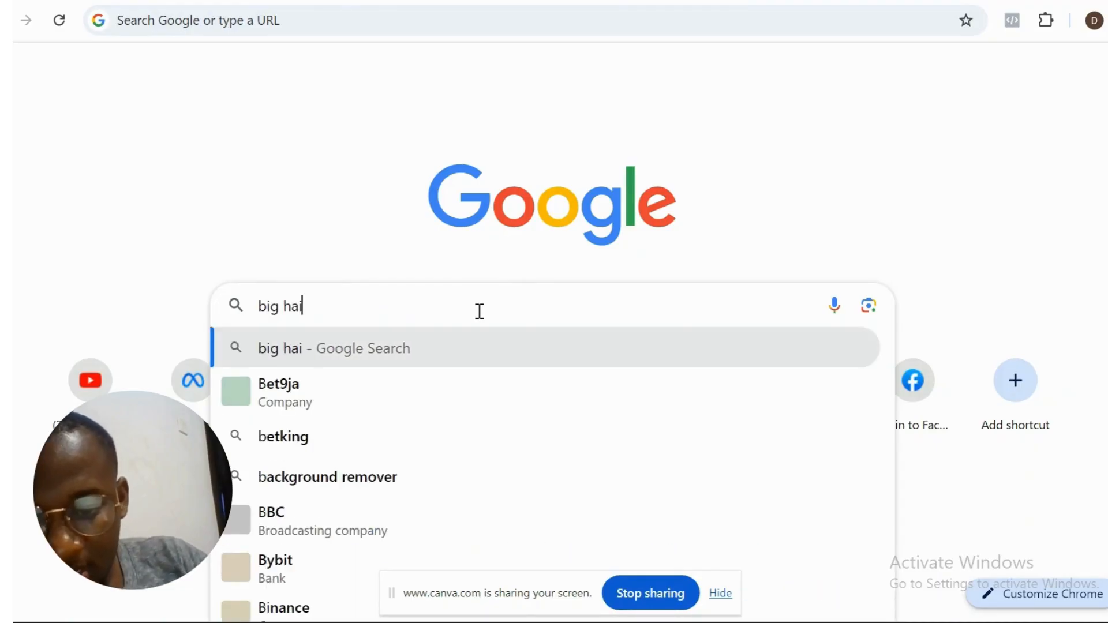
text(r care)
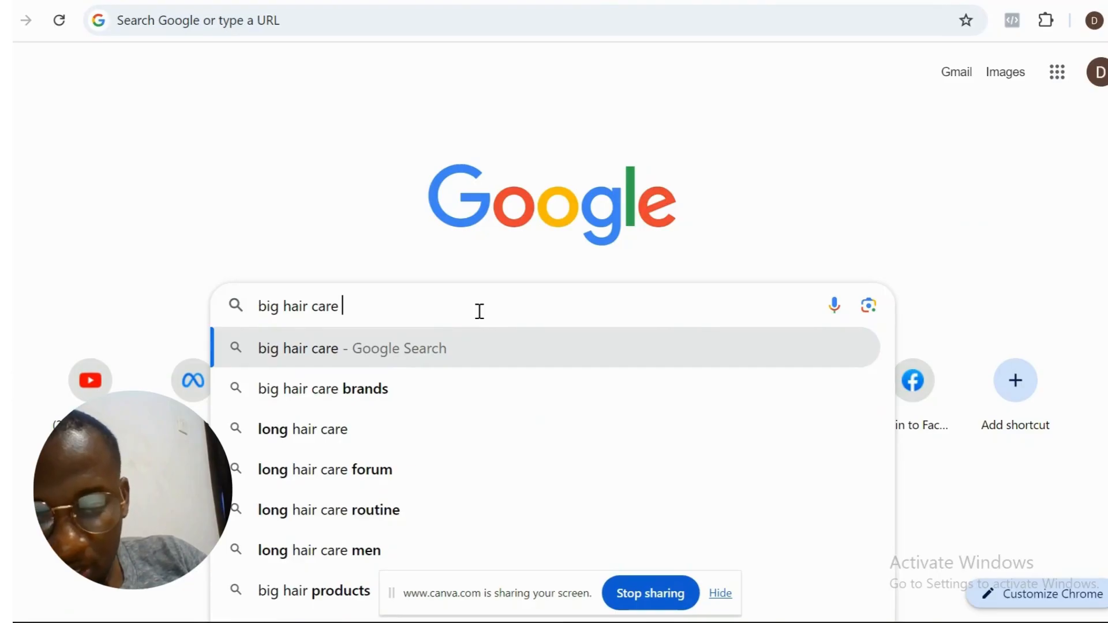
key(BackSpace)
key(BackSpace)
key(BackSpace)
key(BackSpace)
key(BackSpace)
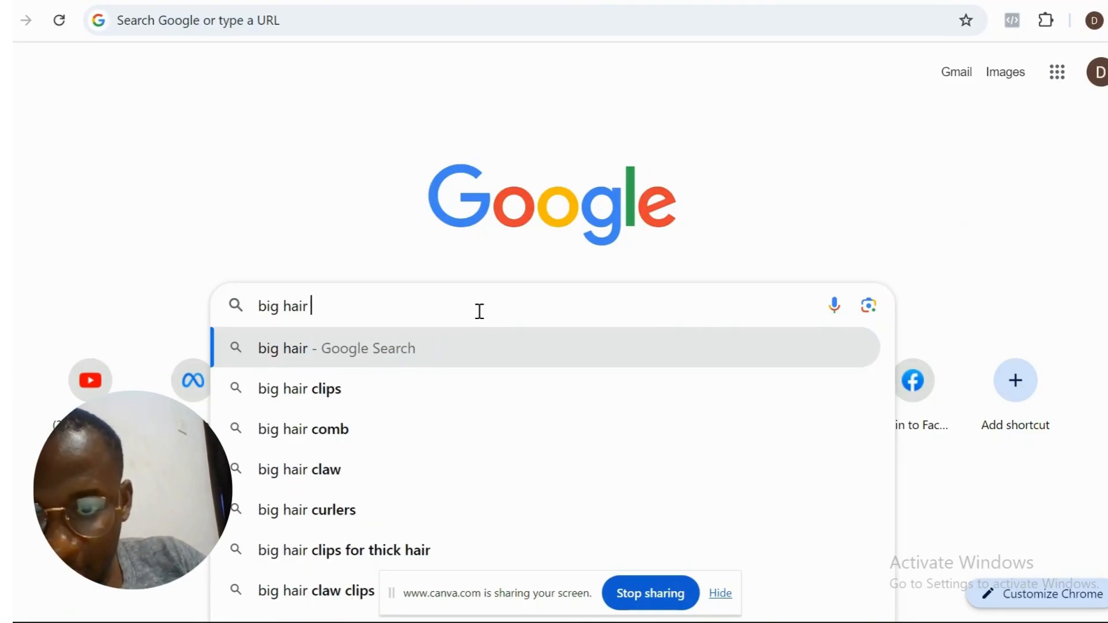
text(o)
key(BackSpace)
text(p)
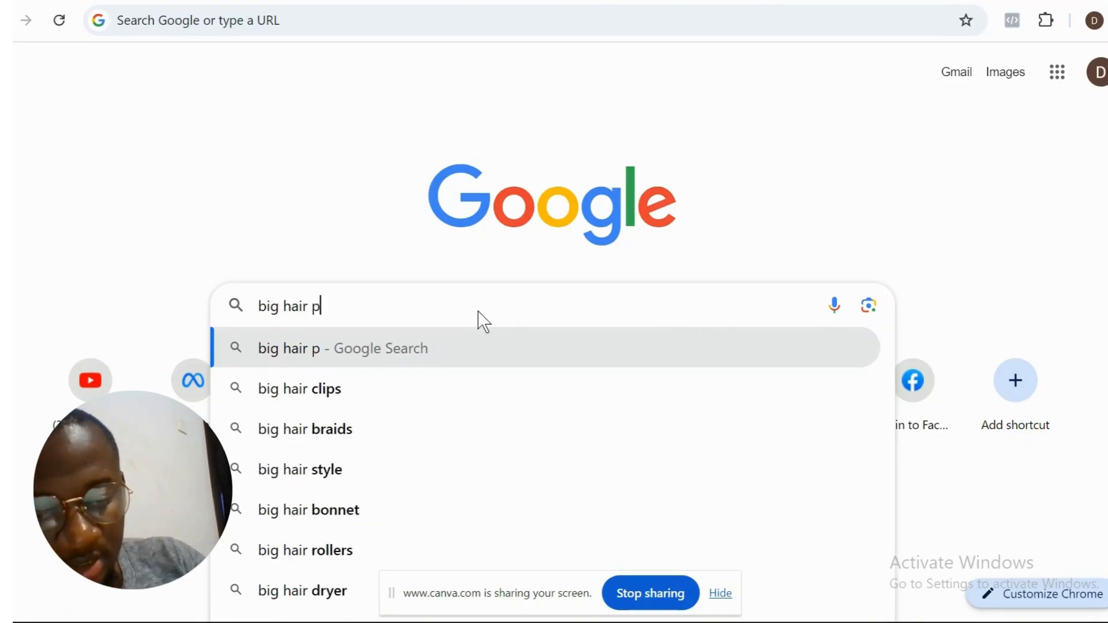
text(roducts)
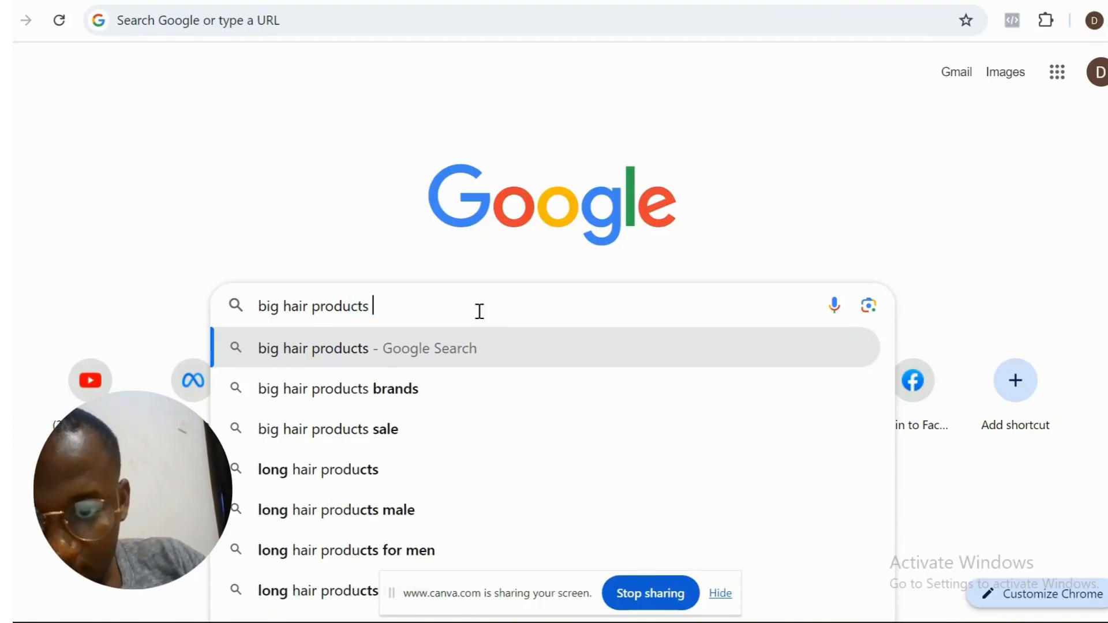
text( brands)
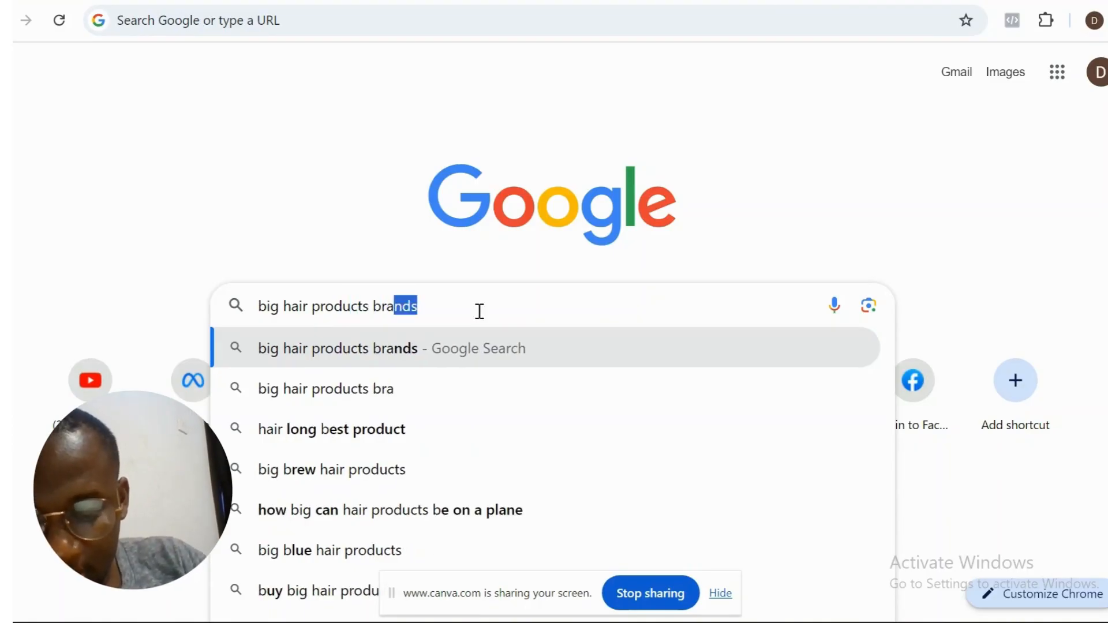
text( in )
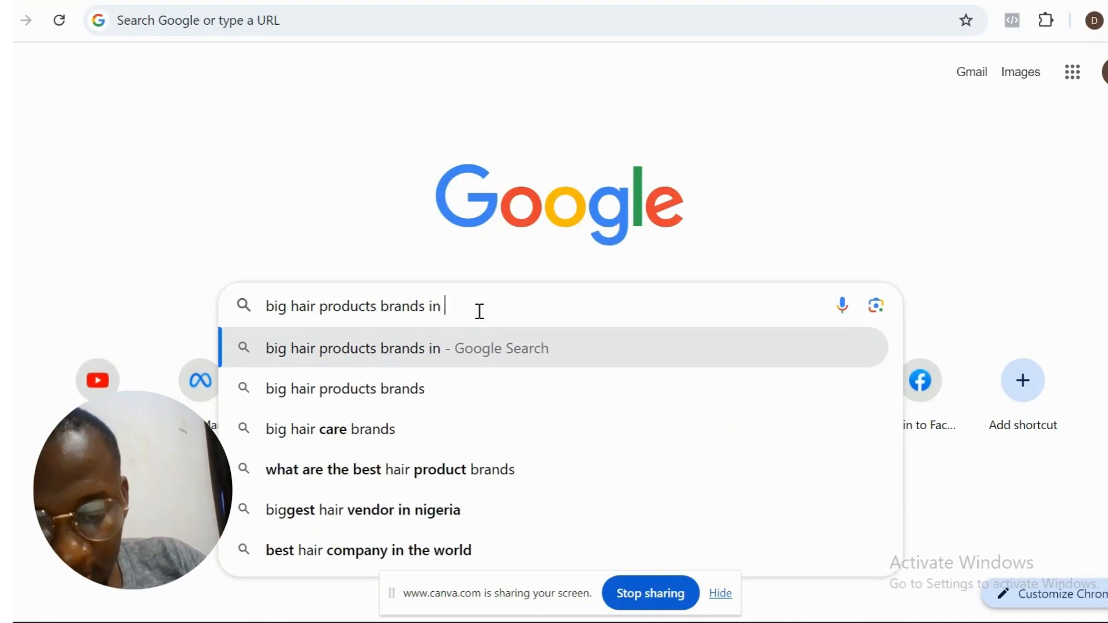
text(nigerian)
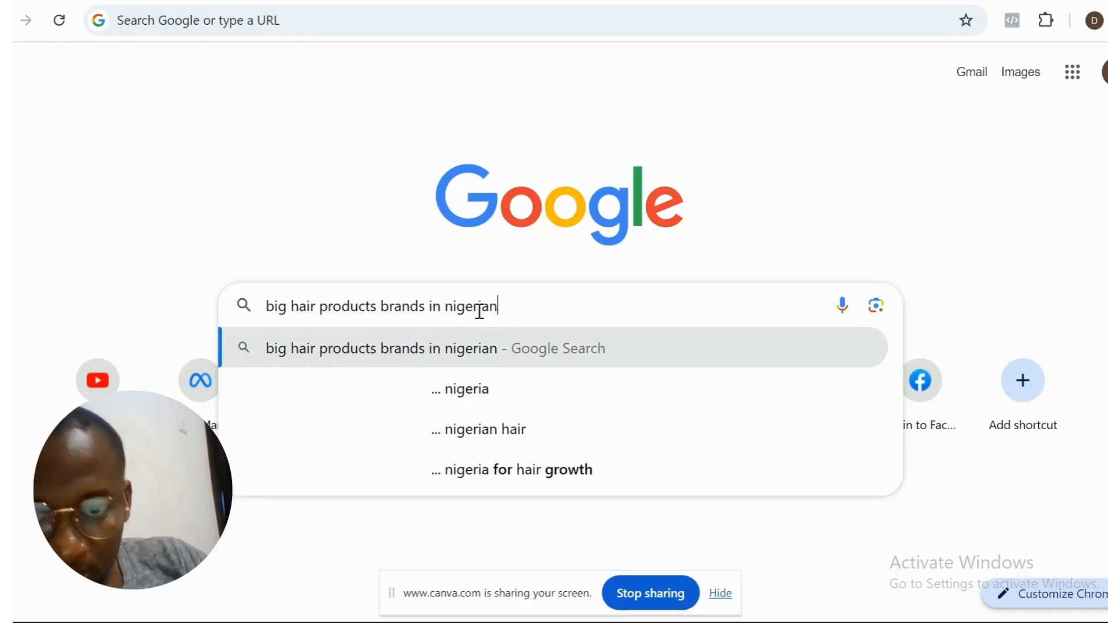
key(BackSpace)
key(Return)
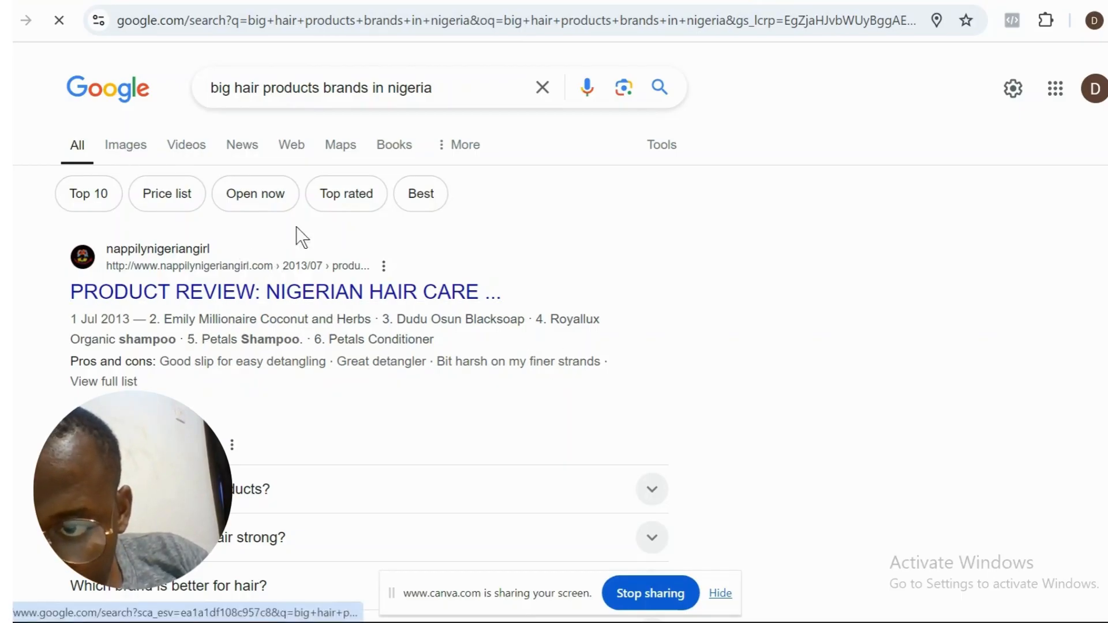
- Examine the Google results for Nigerian hair product brands that could serve as targeting interests
scroll(370, 346, down, 8)
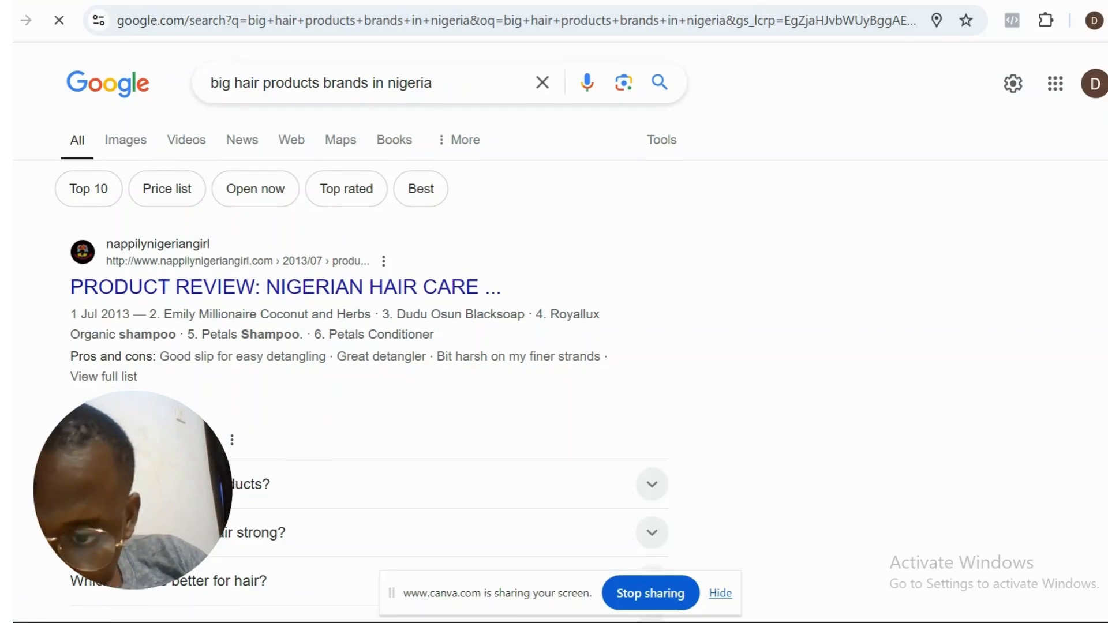
scroll(370, 346, down, 2)
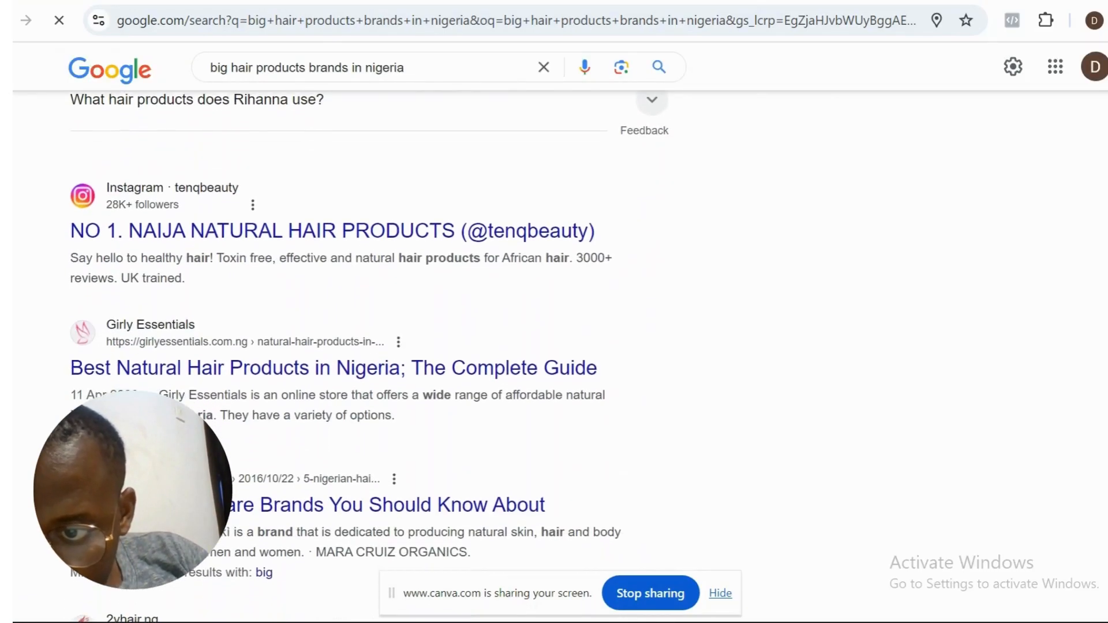
scroll(370, 346, down, 1)
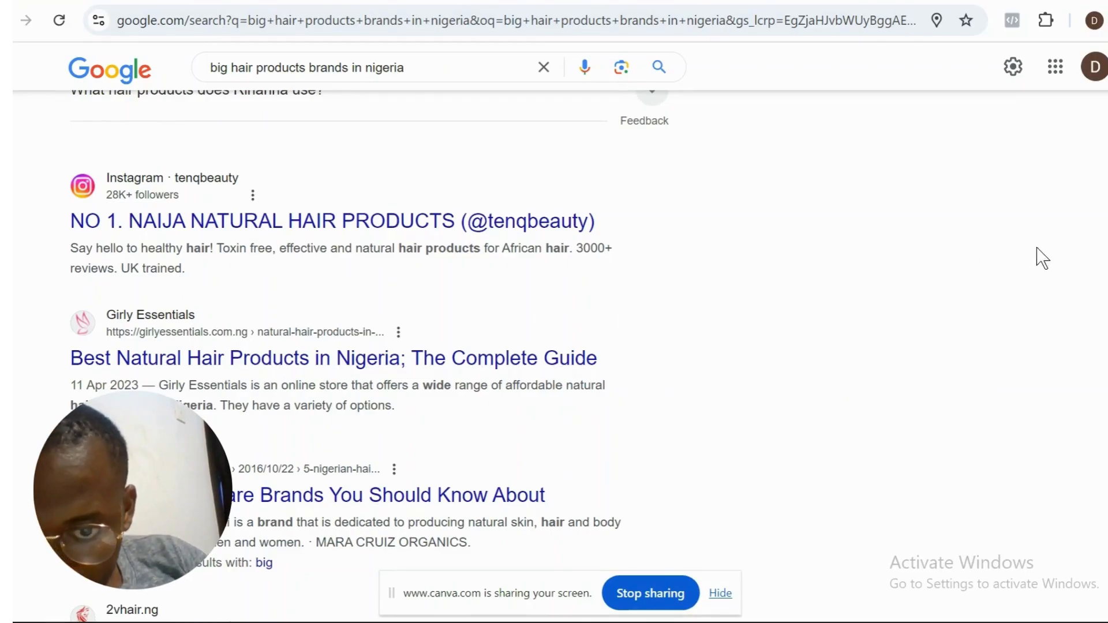
scroll(369, 346, down, 7)
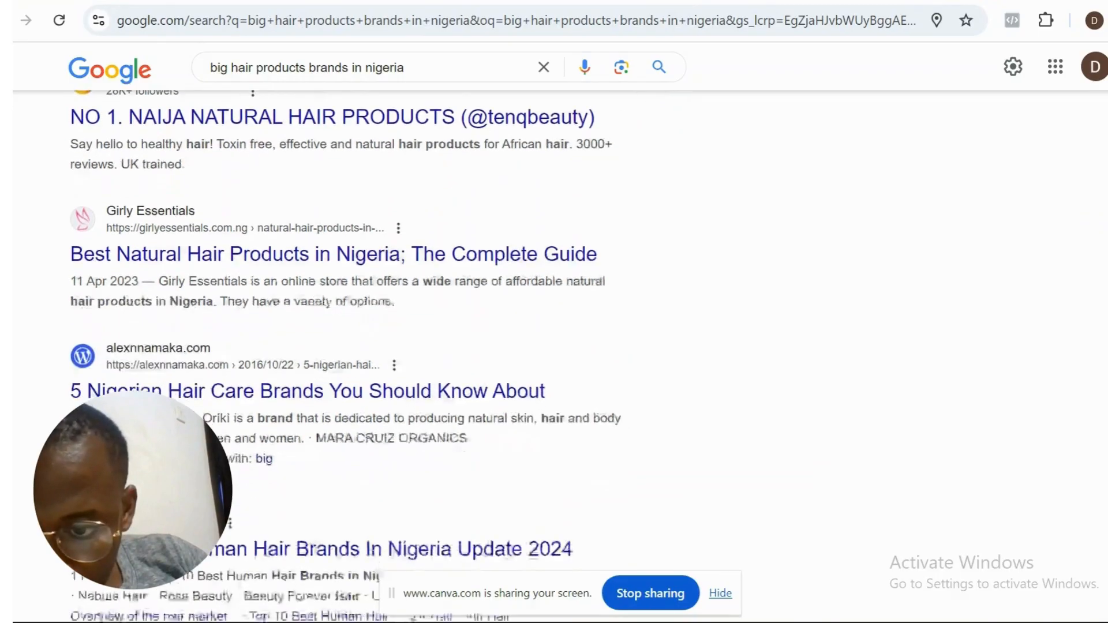
scroll(369, 346, down, 1)
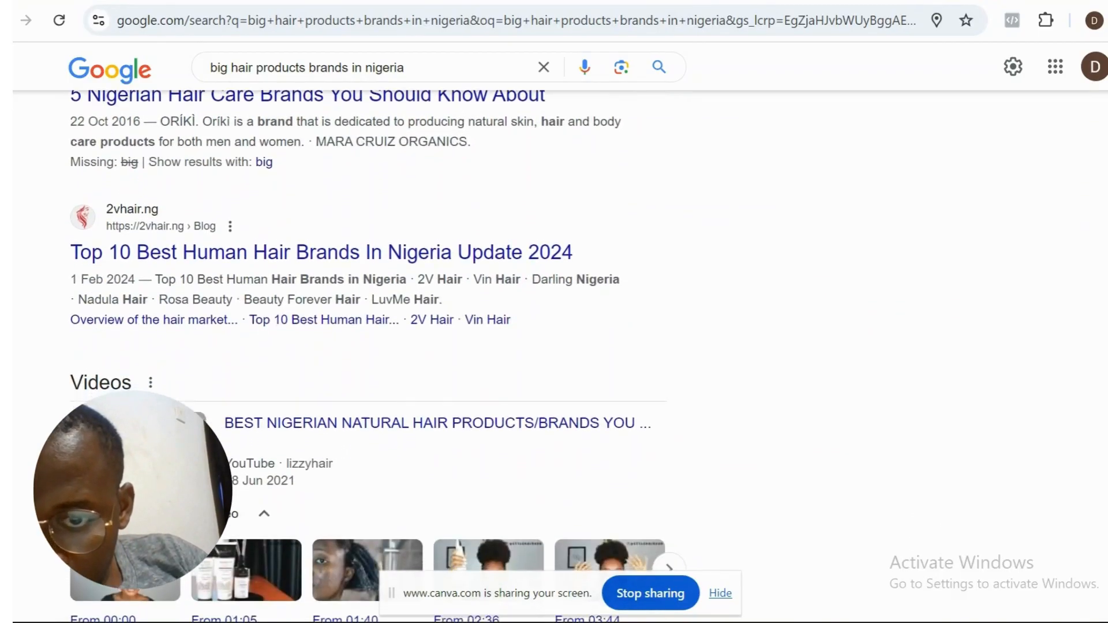
scroll(369, 346, down, 1)
scroll(370, 346, up, 12)
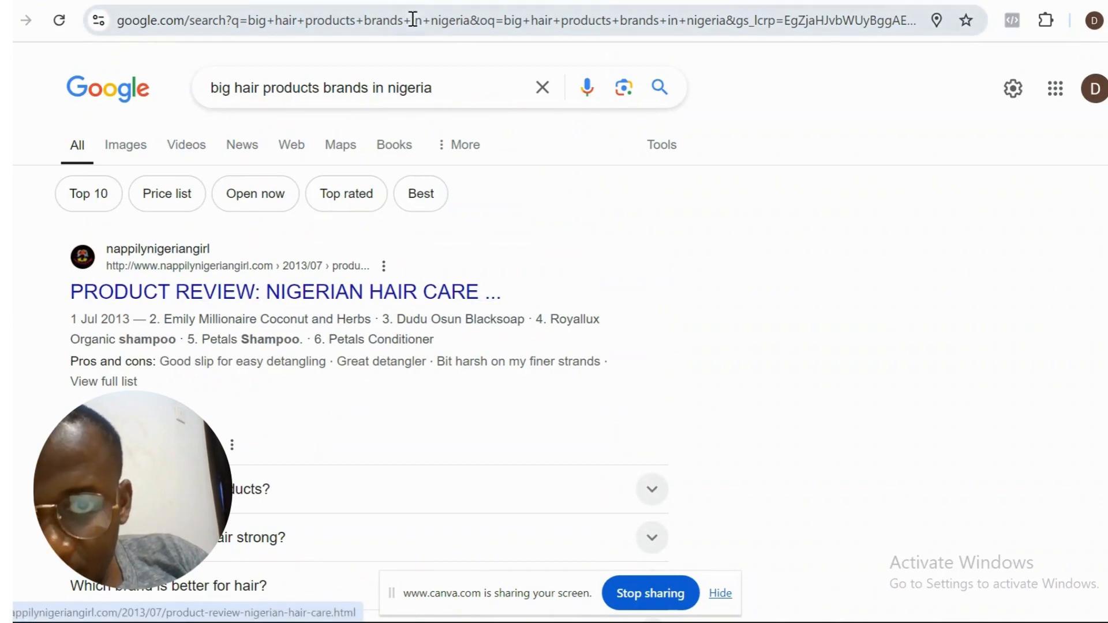
- Switch back to Ads Manager, search detailed targeting for "conditioner" and add the interest Hair conditioner (hair care)
click(401, 1)
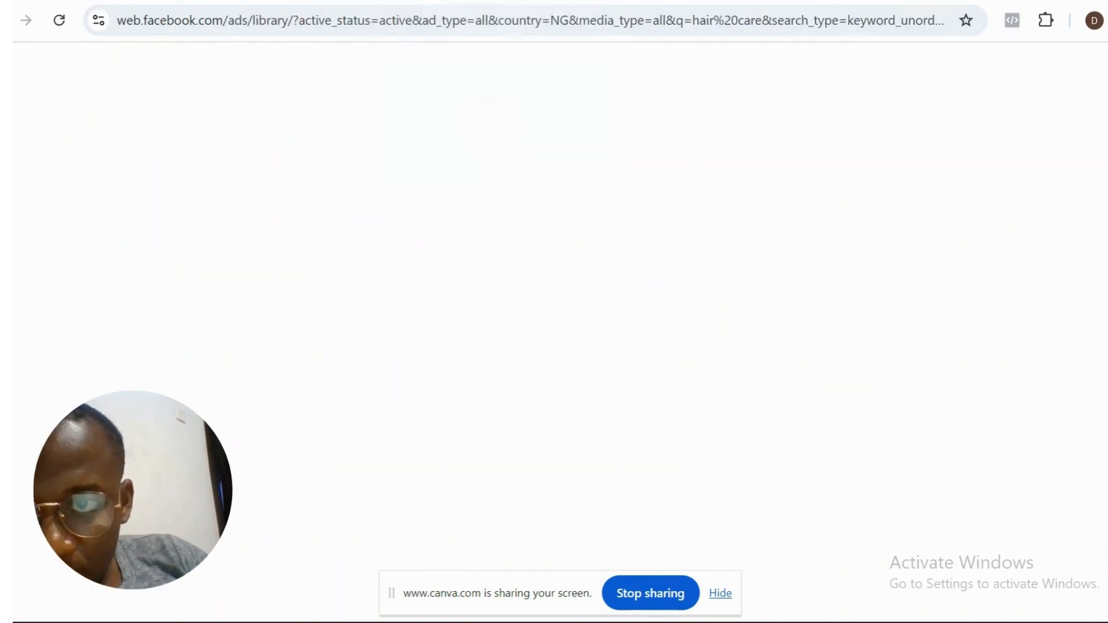
click(352, 1)
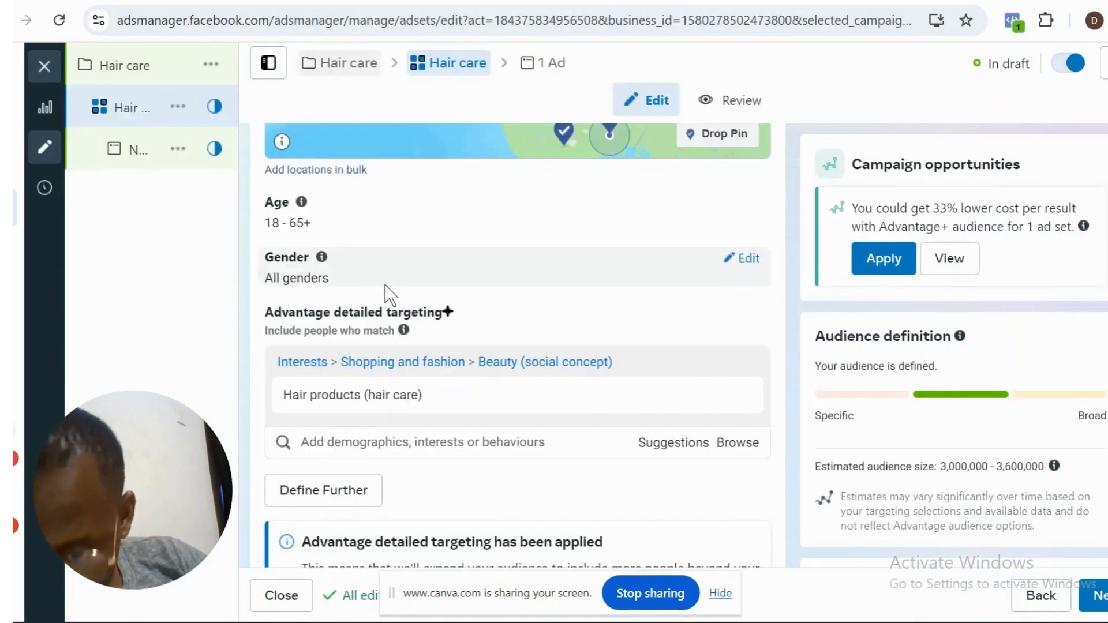
click(412, 442)
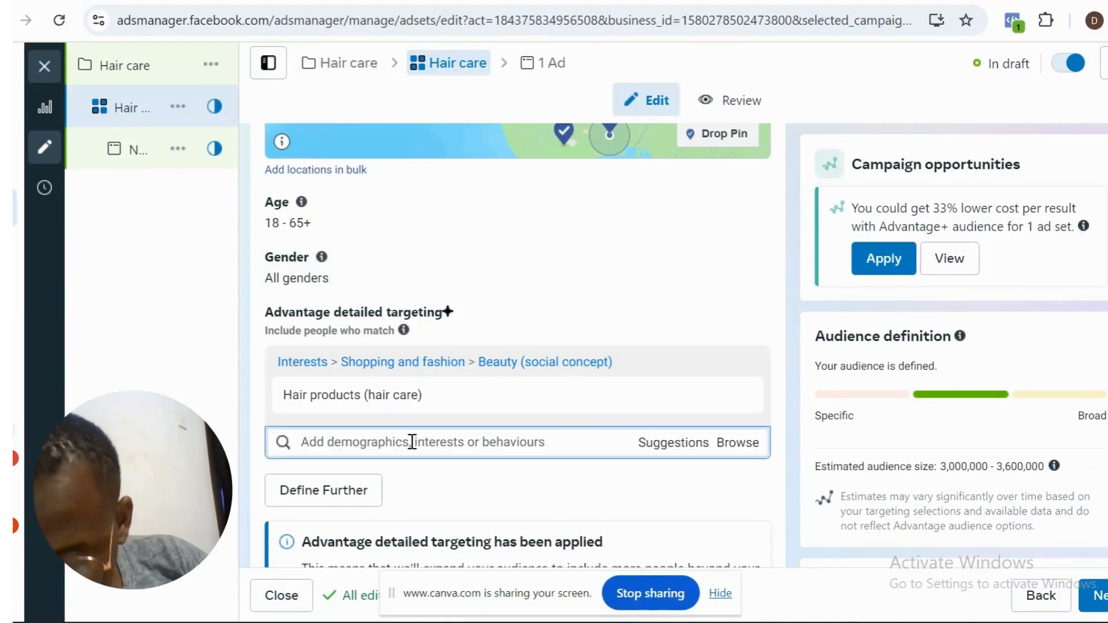
text(condit)
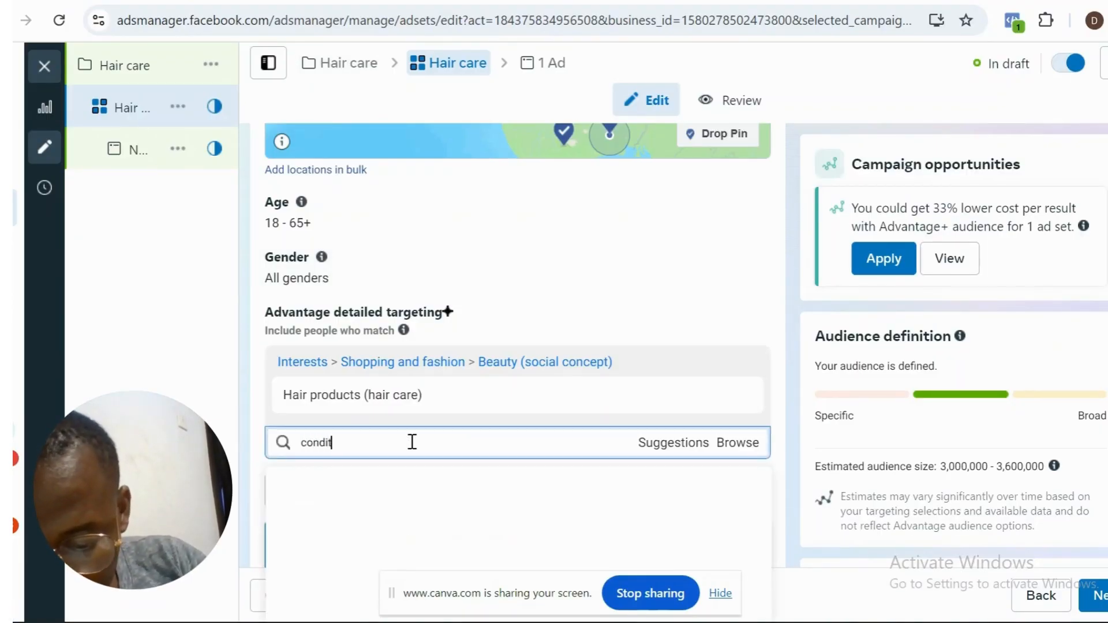
text(ioner)
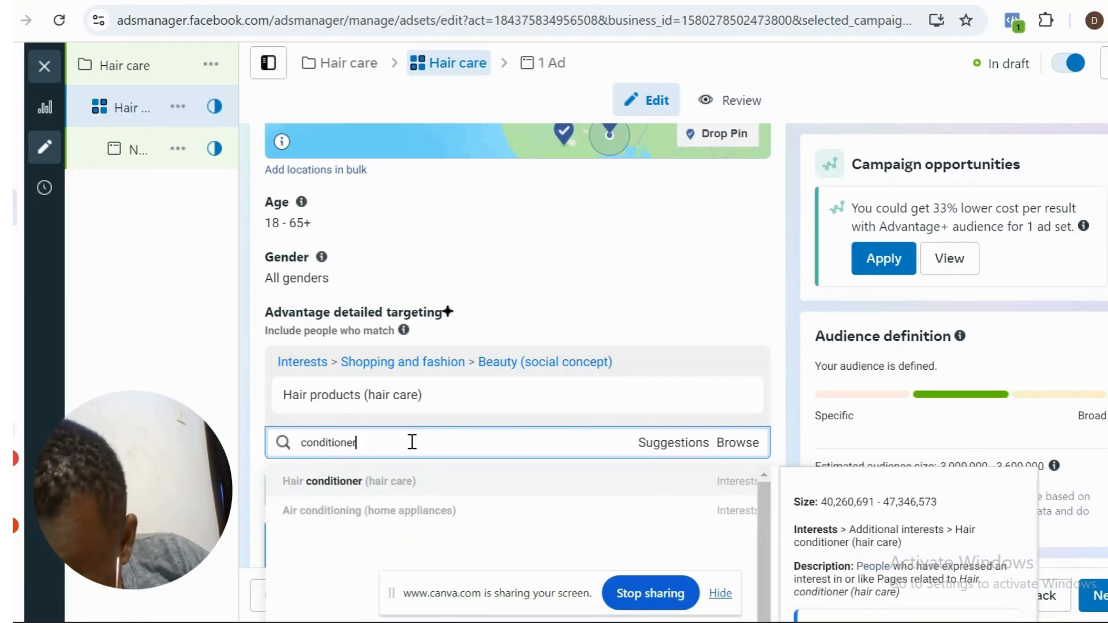
click(535, 491)
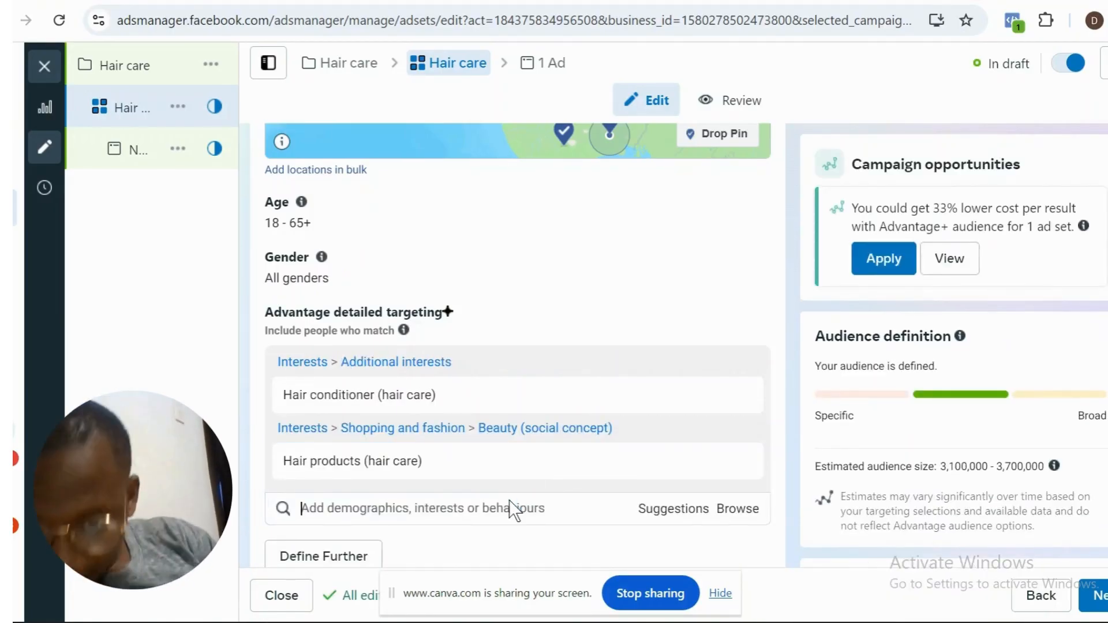
- Try to find a matching interest by searching detailed targeting for "petals", and clear the search text
click(510, 513)
text(pet)
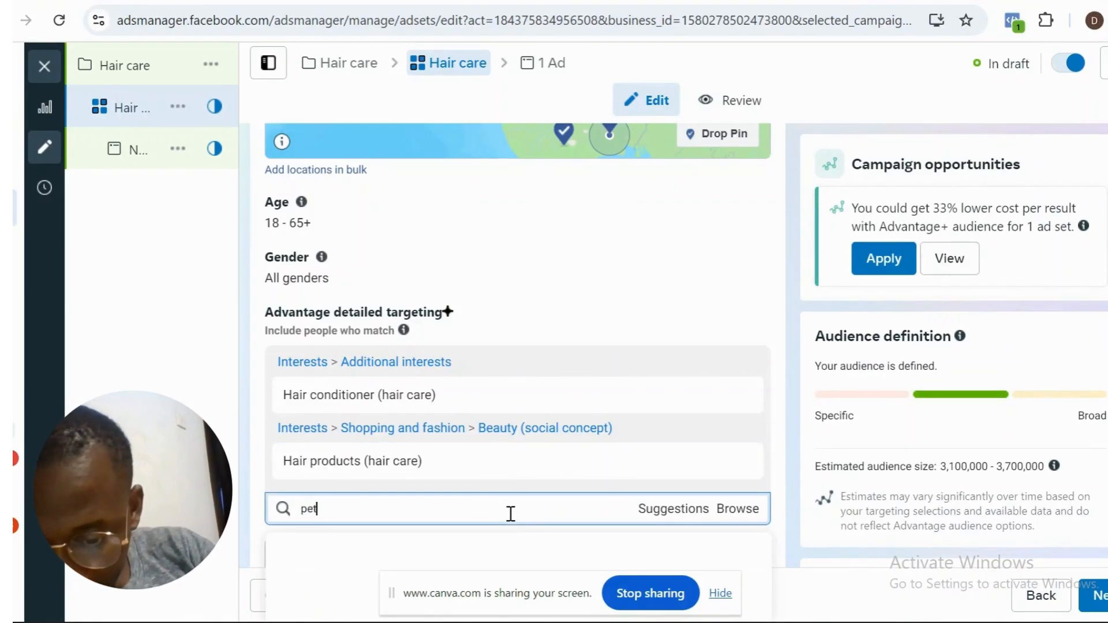
text(als)
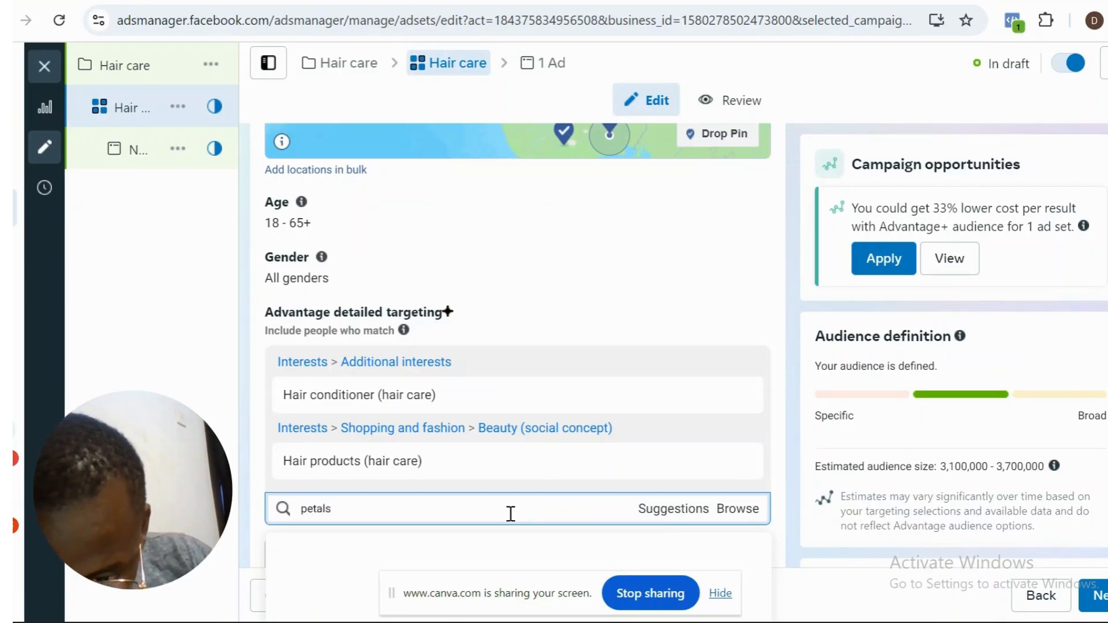
key(BackSpace)
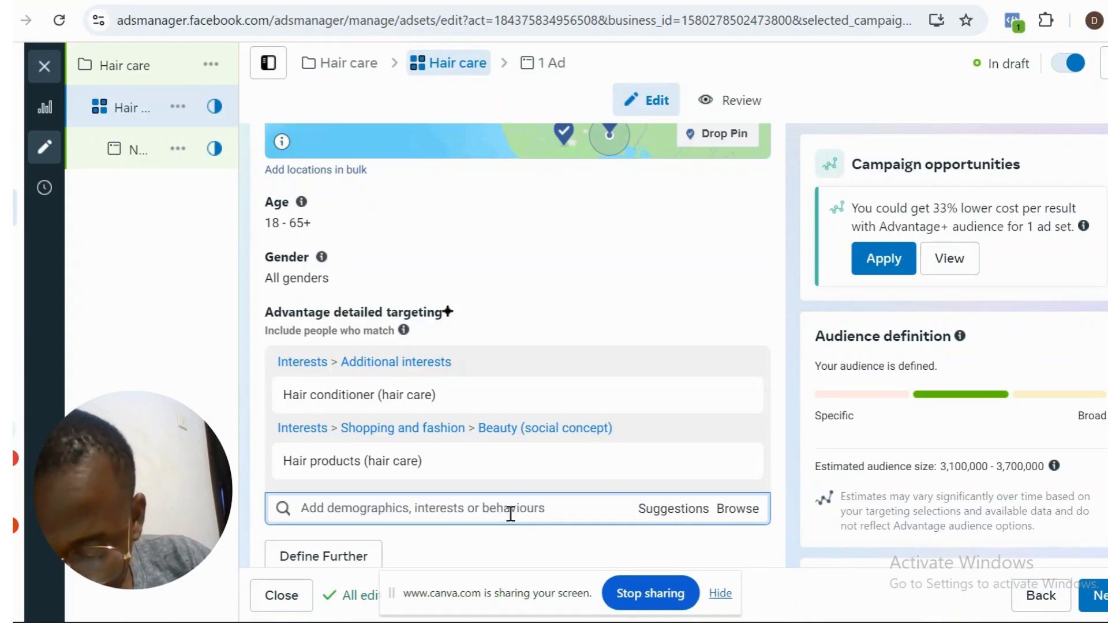
- Search detailed targeting for "shampoo" to add Shampoo (hair care), and add Hair care (personal care) from the suggested interests
text(shampoo)
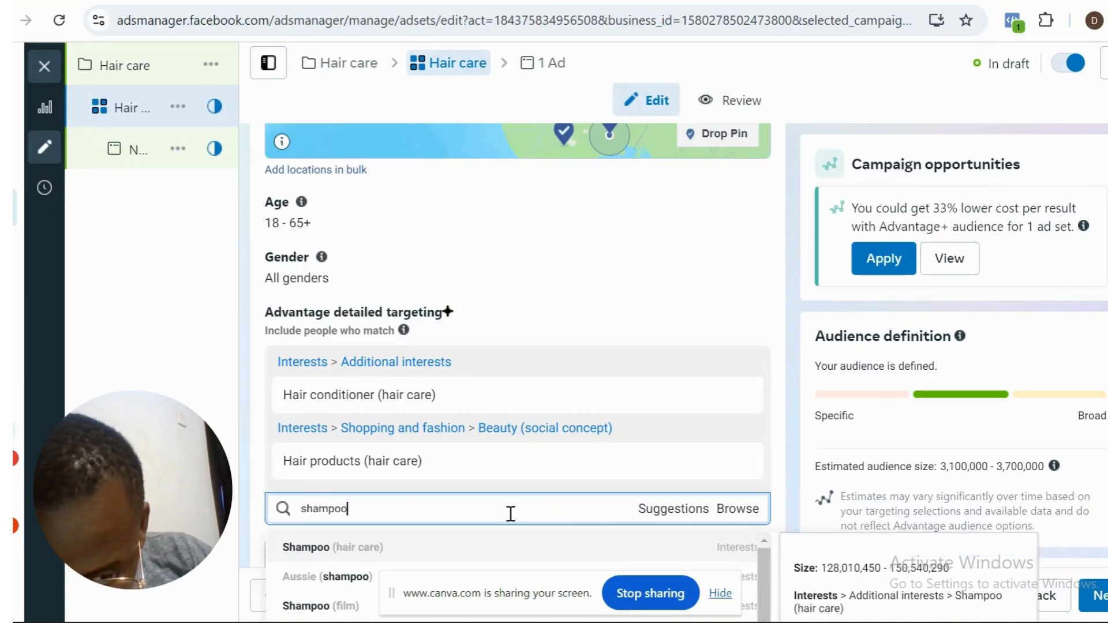
click(490, 544)
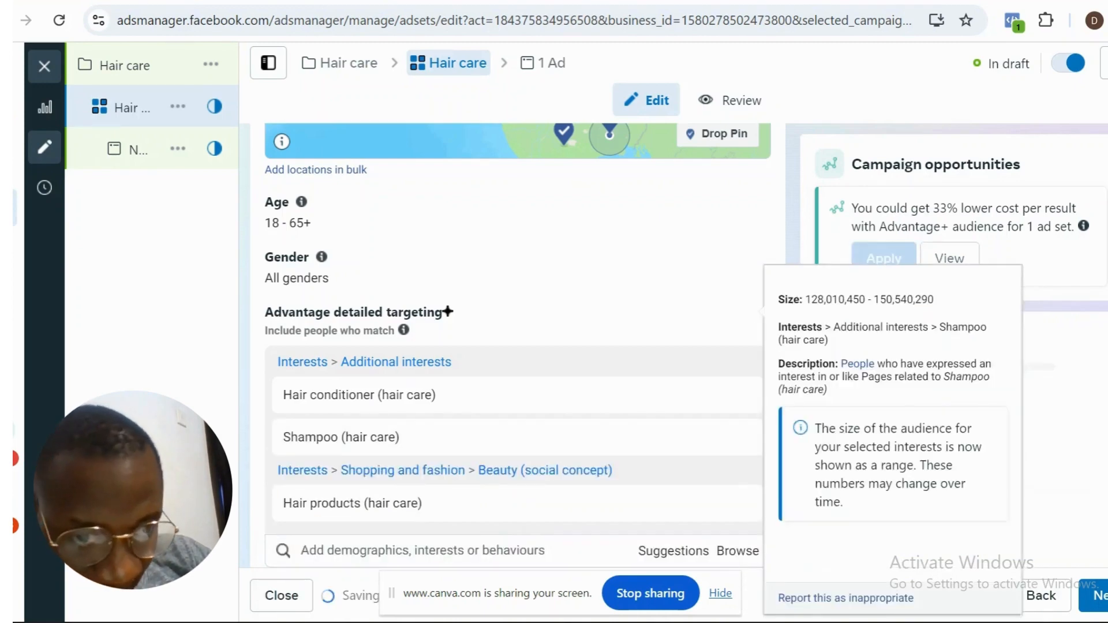
scroll(518, 345, down, 3)
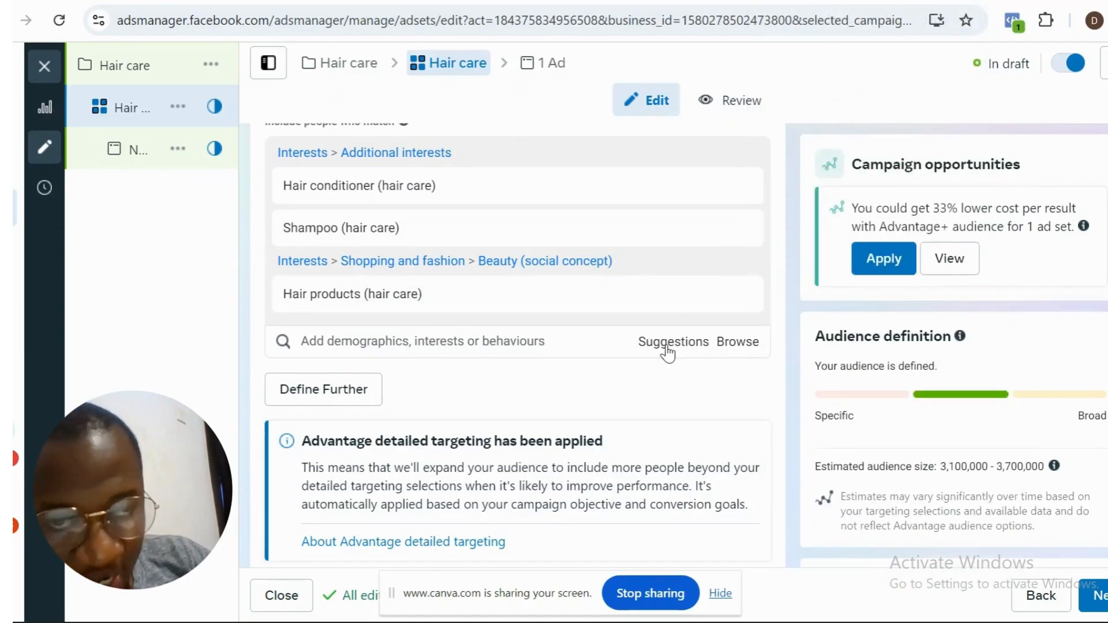
click(667, 349)
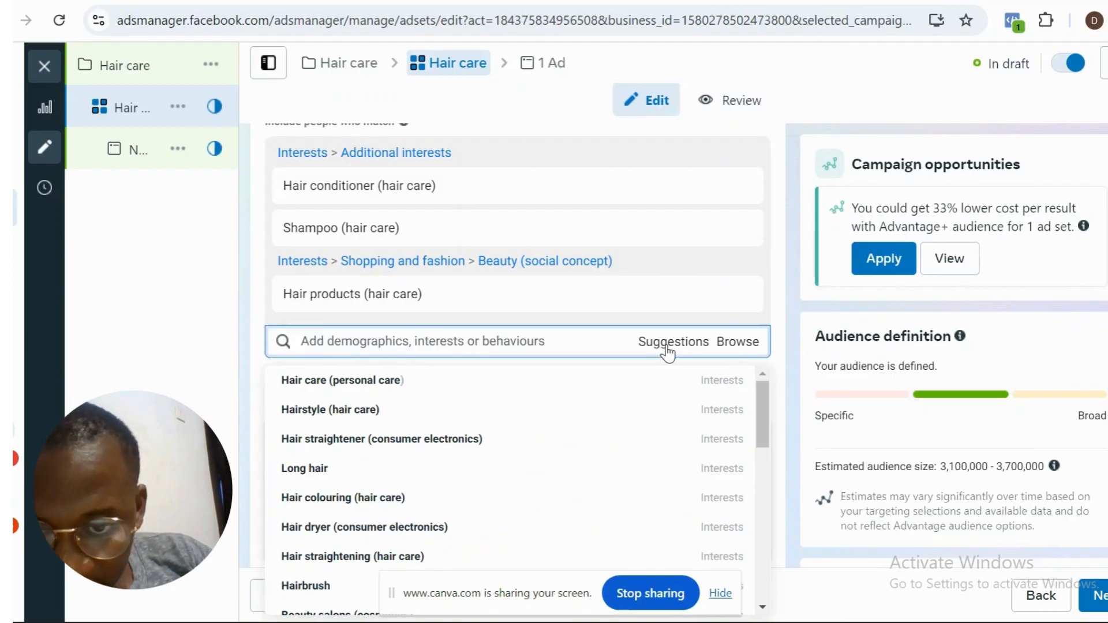
mouse_move(441, 375)
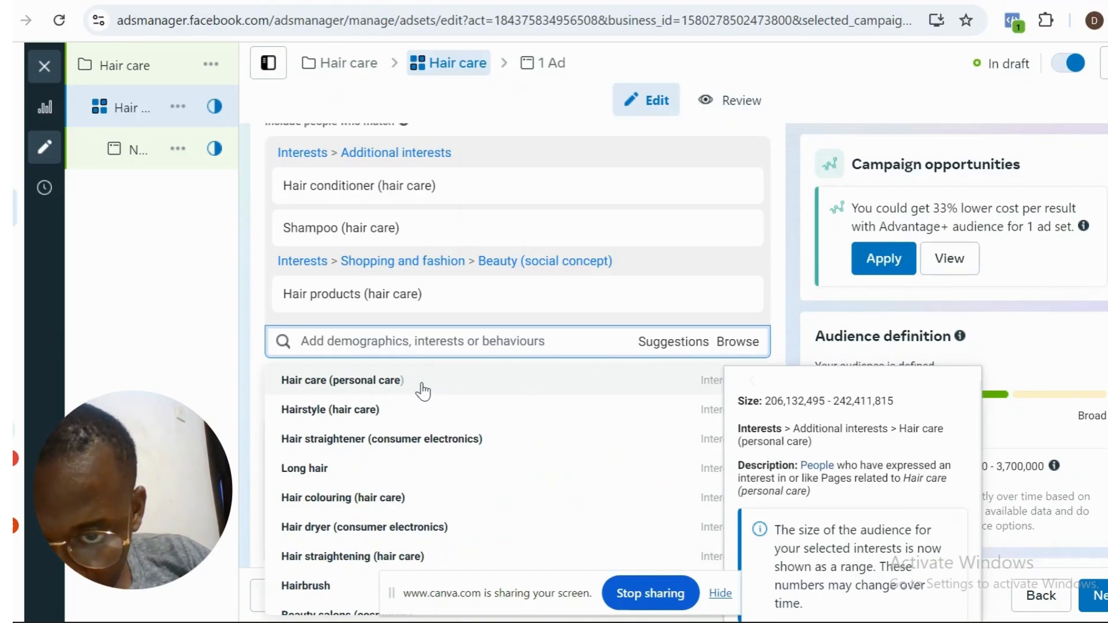
click(423, 386)
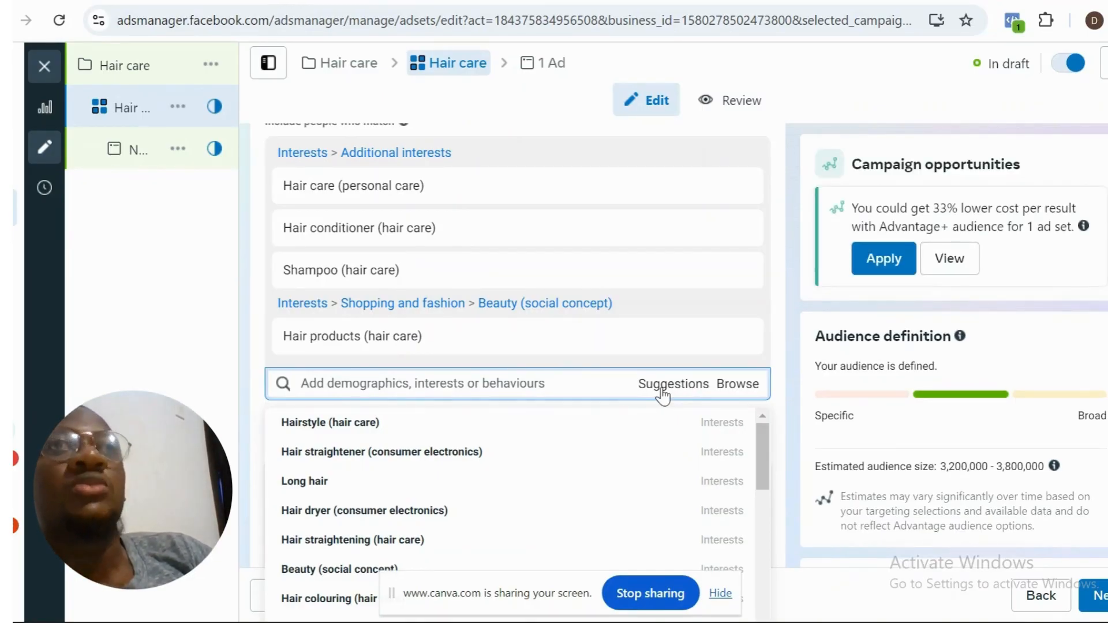
- Add the suggested interest Long hair to the ad set's detailed targeting
click(662, 396)
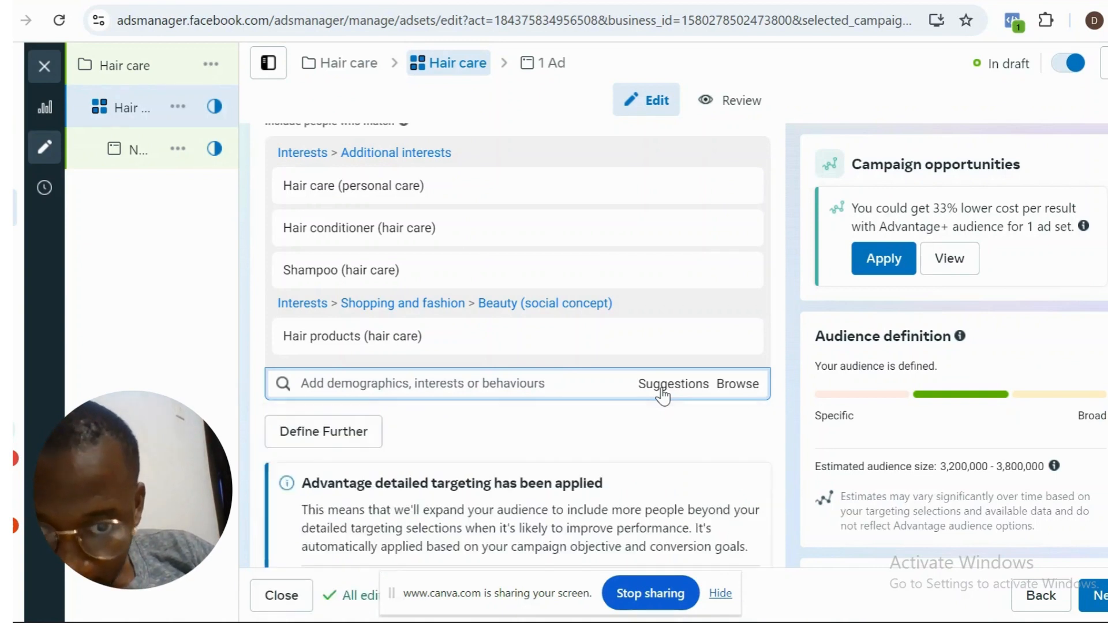
click(663, 396)
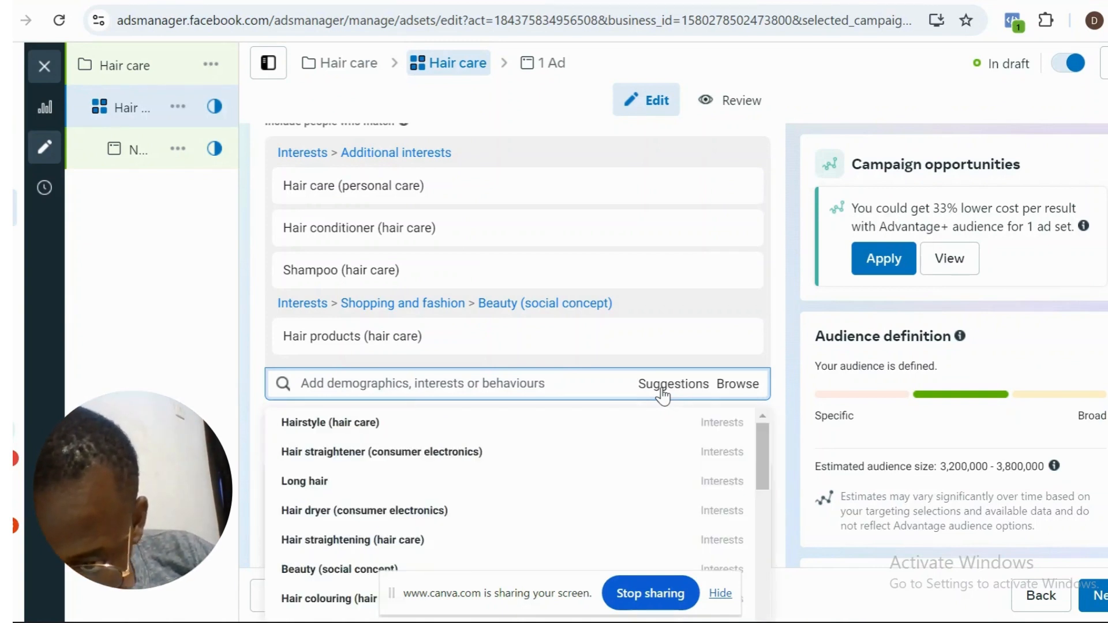
click(481, 481)
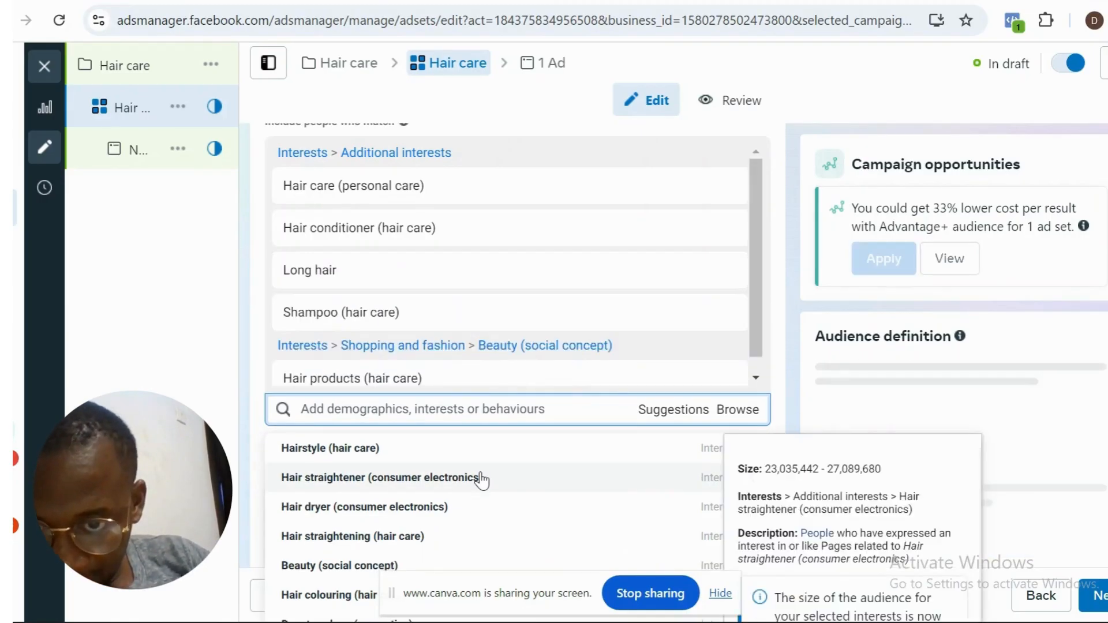
- Add the suggested interest Beauty (social concept) to the ad set's detailed targeting and close the suggestions
click(671, 420)
click(670, 420)
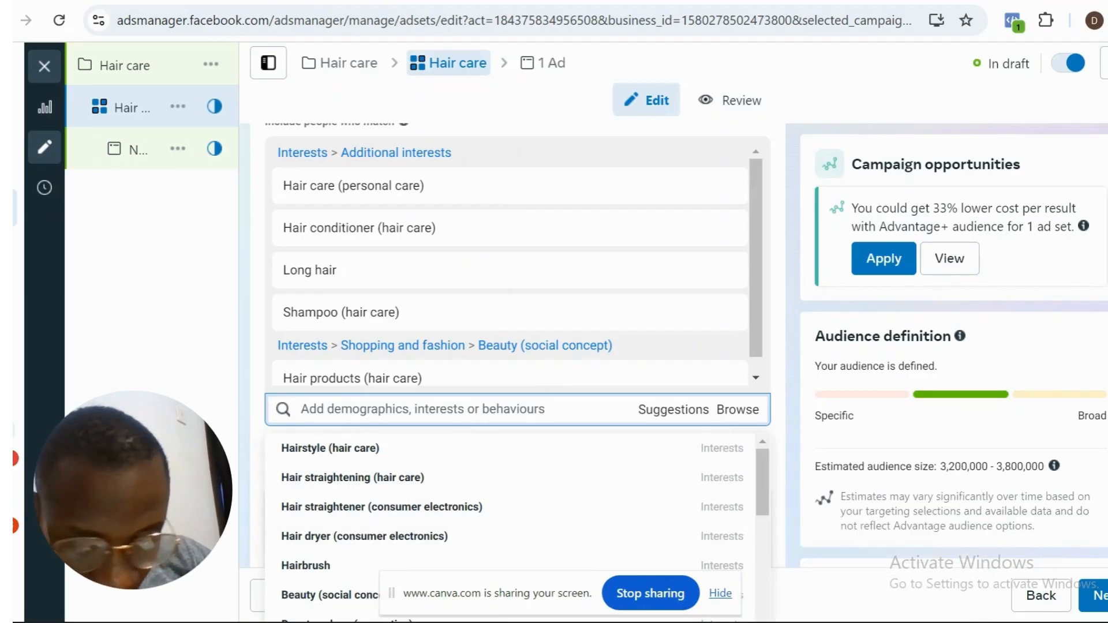
scroll(933, 513, down, 2)
click(933, 512)
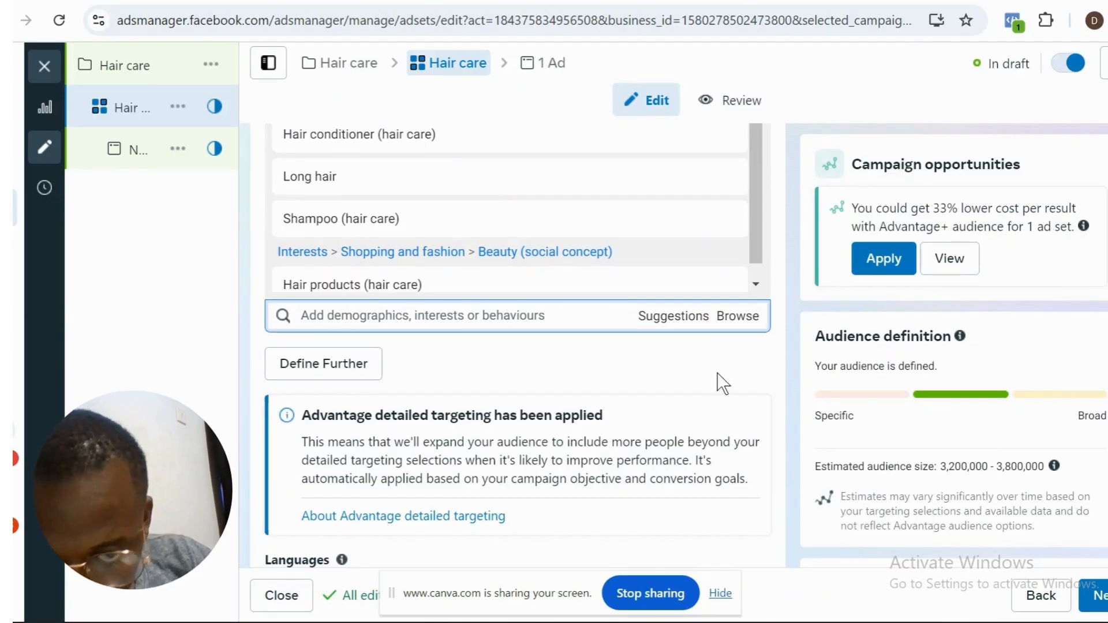
click(643, 320)
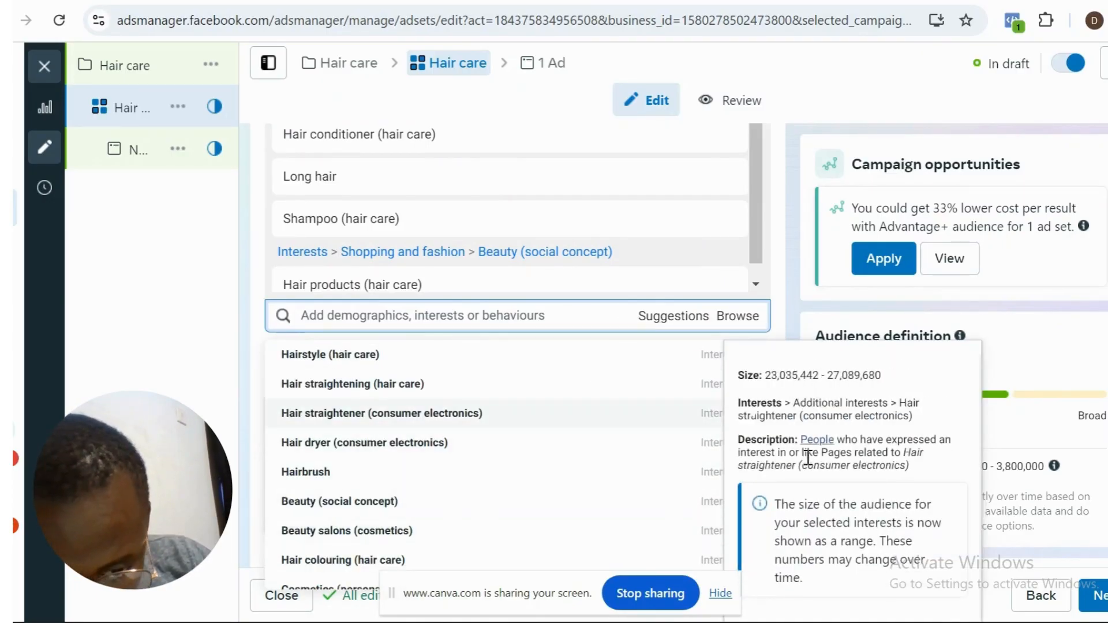
click(491, 503)
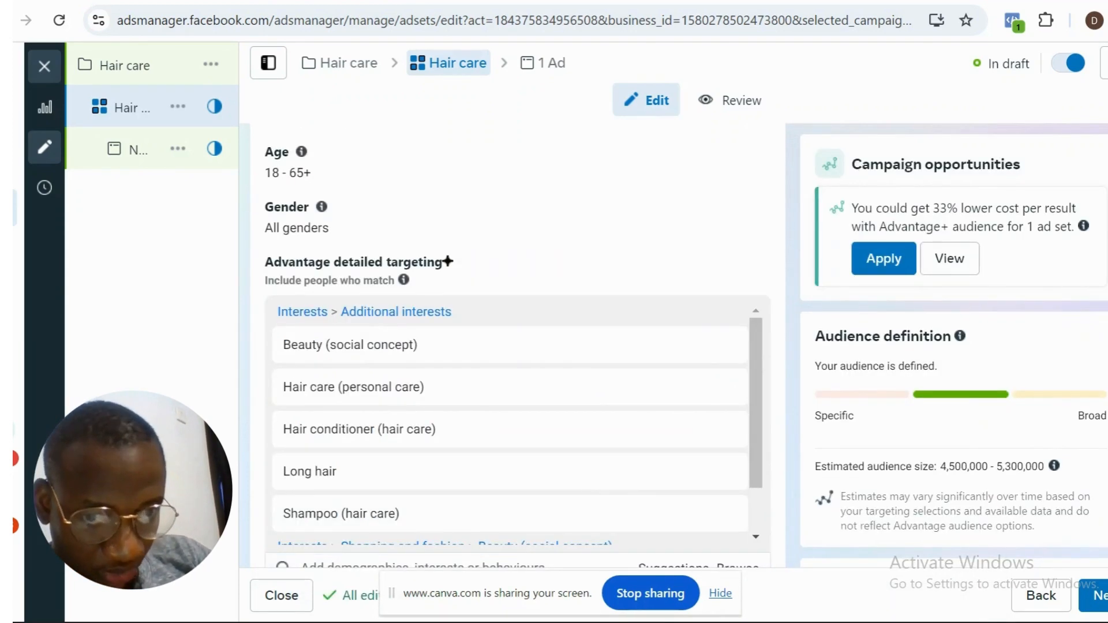
scroll(517, 346, down, 5)
scroll(517, 347, up, 3)
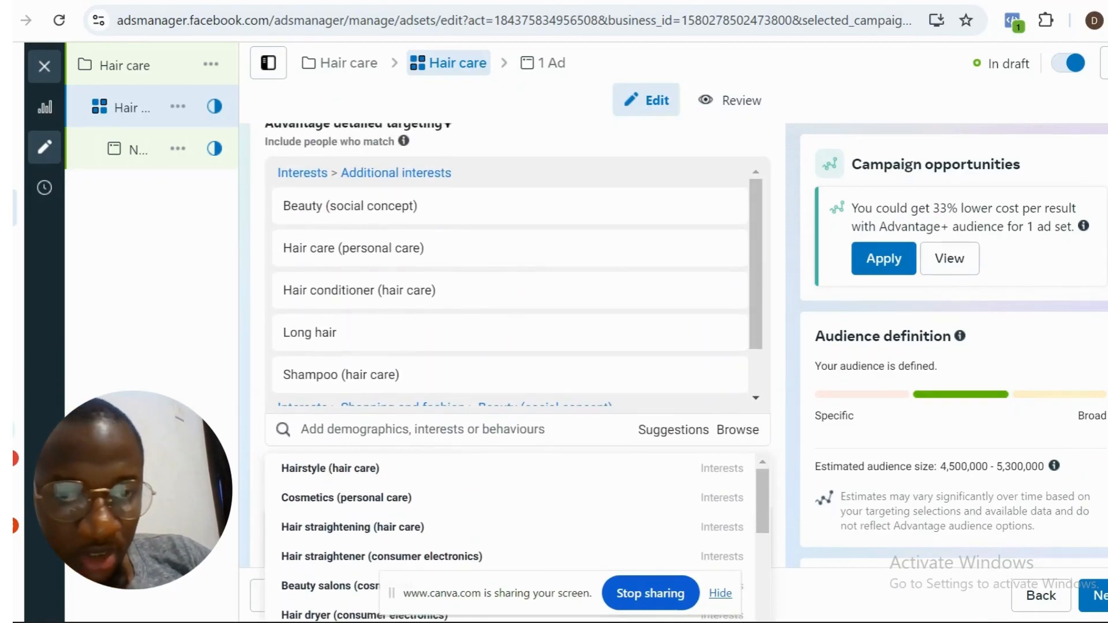
click(773, 469)
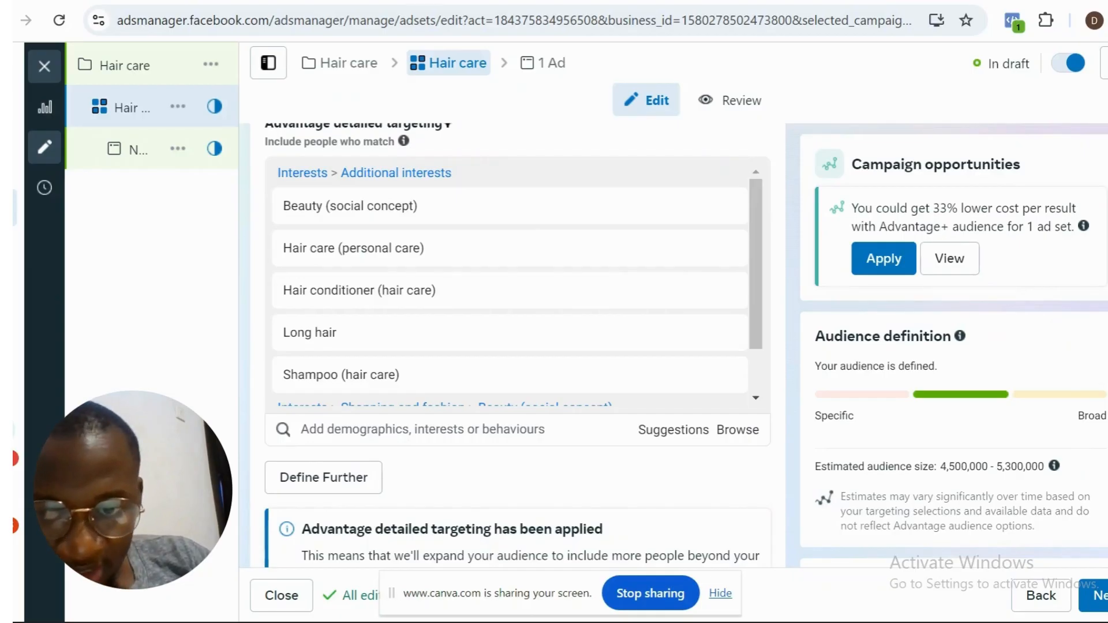
- Review the ad set's detailed targeting, languages, placements, locations, custom audiences and conversion location
scroll(518, 347, down, 6)
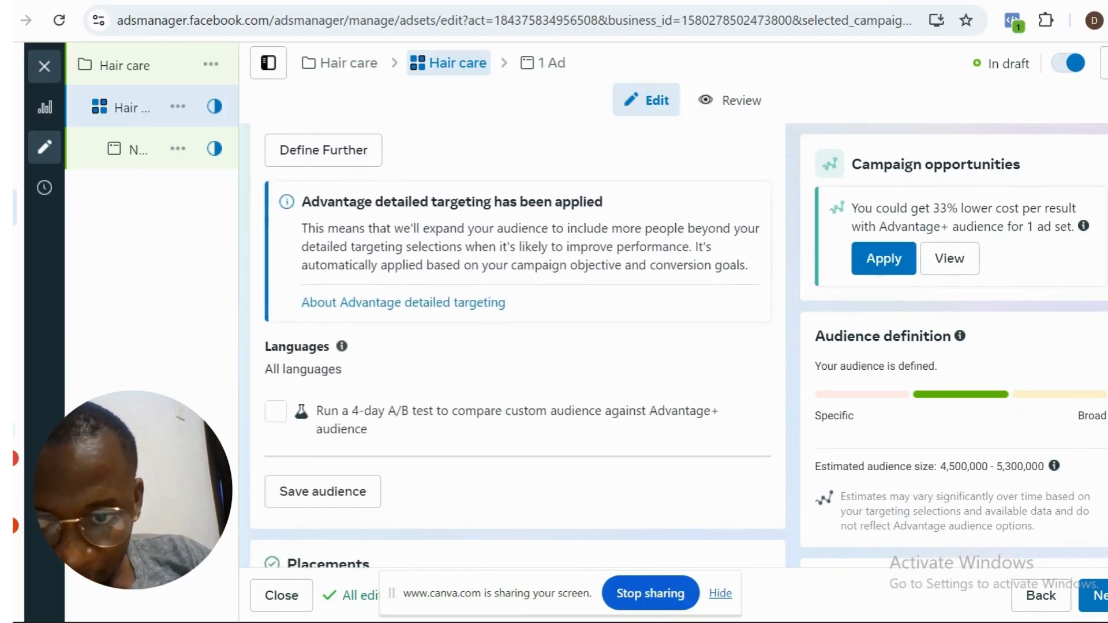
scroll(517, 346, up, 7)
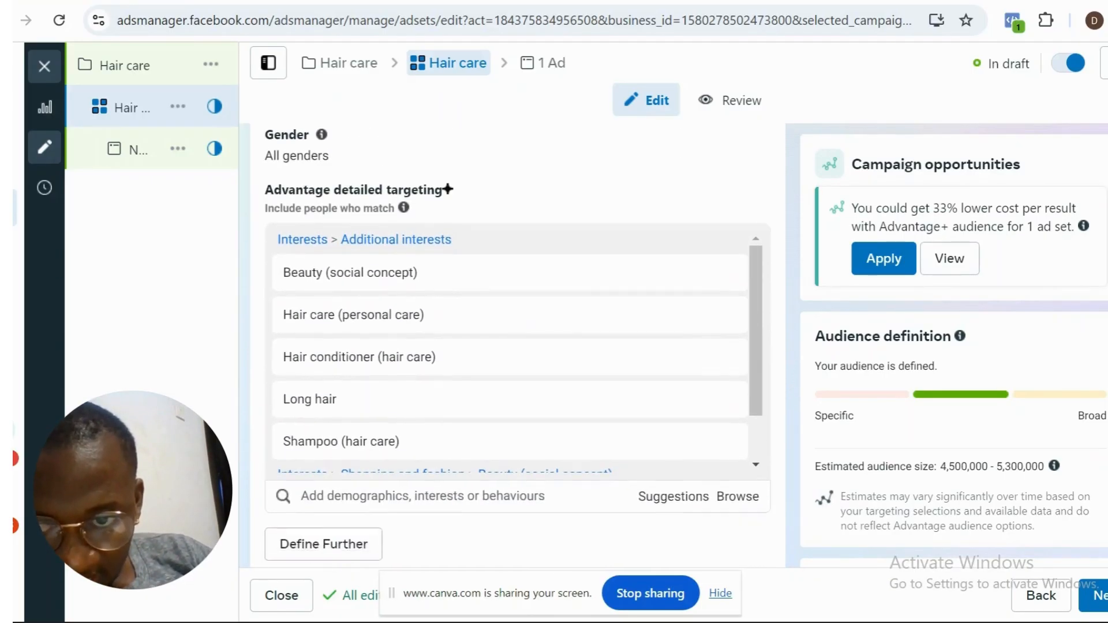
scroll(517, 346, down, 2)
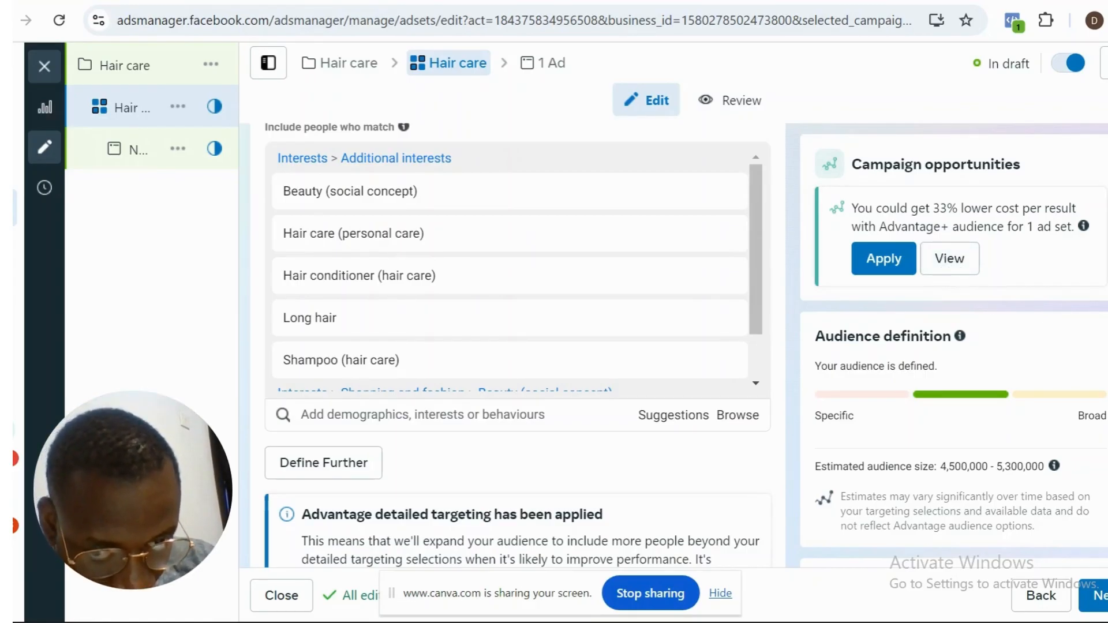
scroll(518, 346, down, 1)
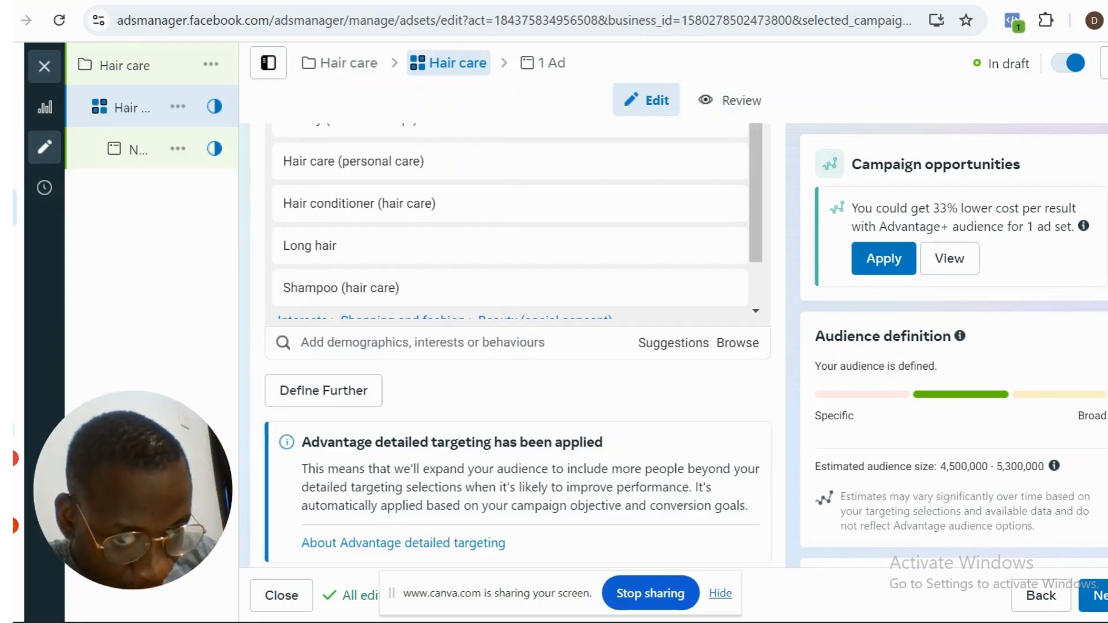
scroll(518, 347, down, 7)
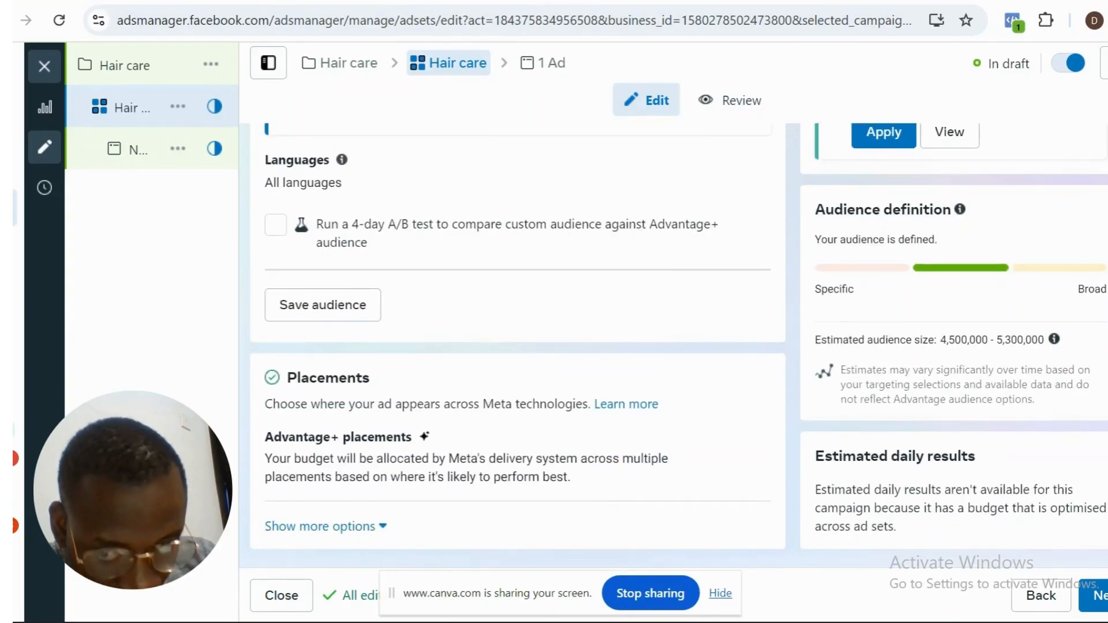
scroll(517, 346, up, 3)
scroll(518, 346, down, 3)
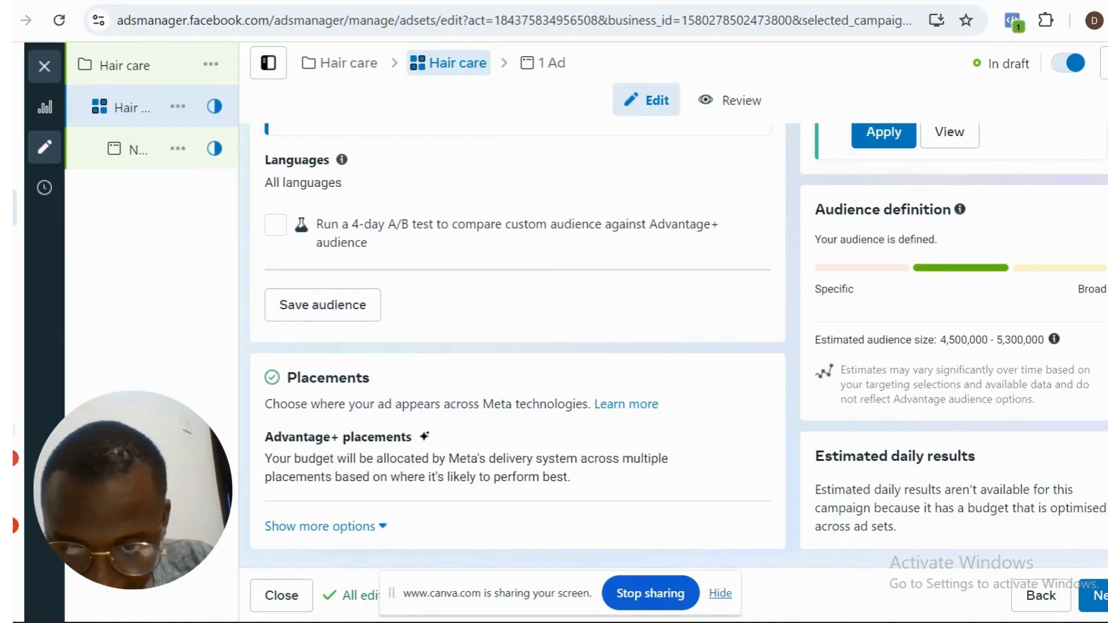
scroll(518, 341, up, 5)
scroll(518, 340, down, 5)
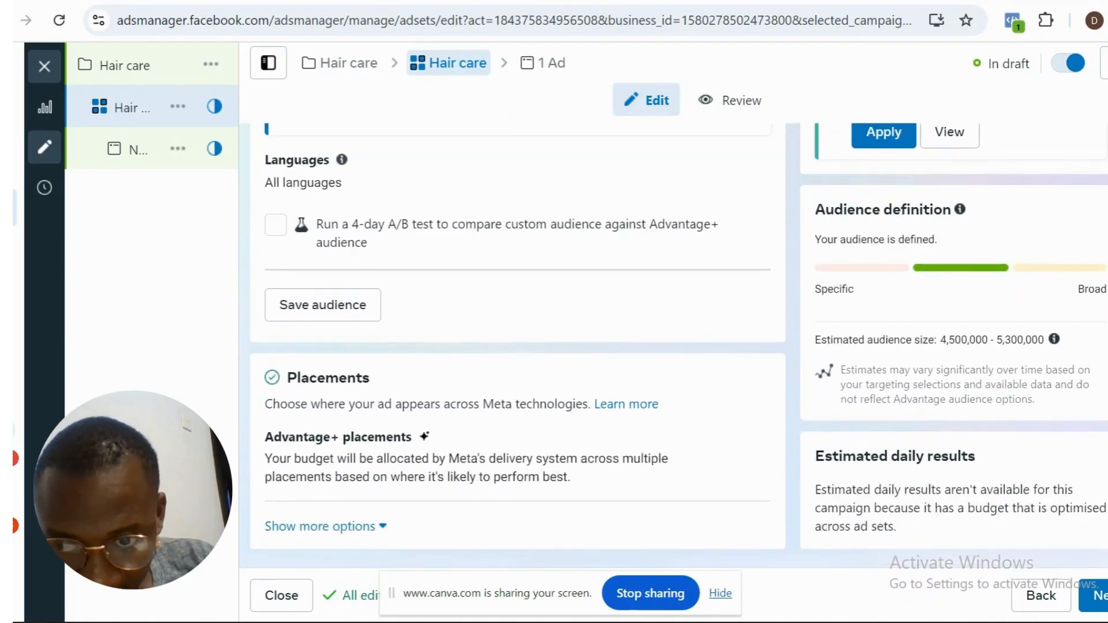
scroll(518, 345, up, 6)
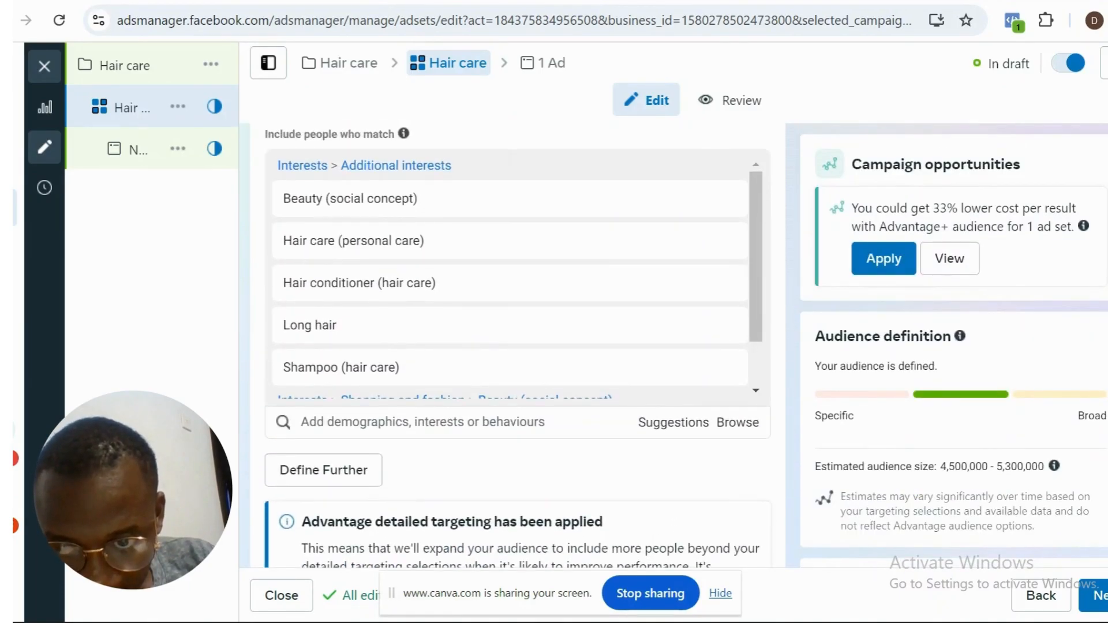
scroll(518, 345, up, 2)
scroll(518, 345, down, 2)
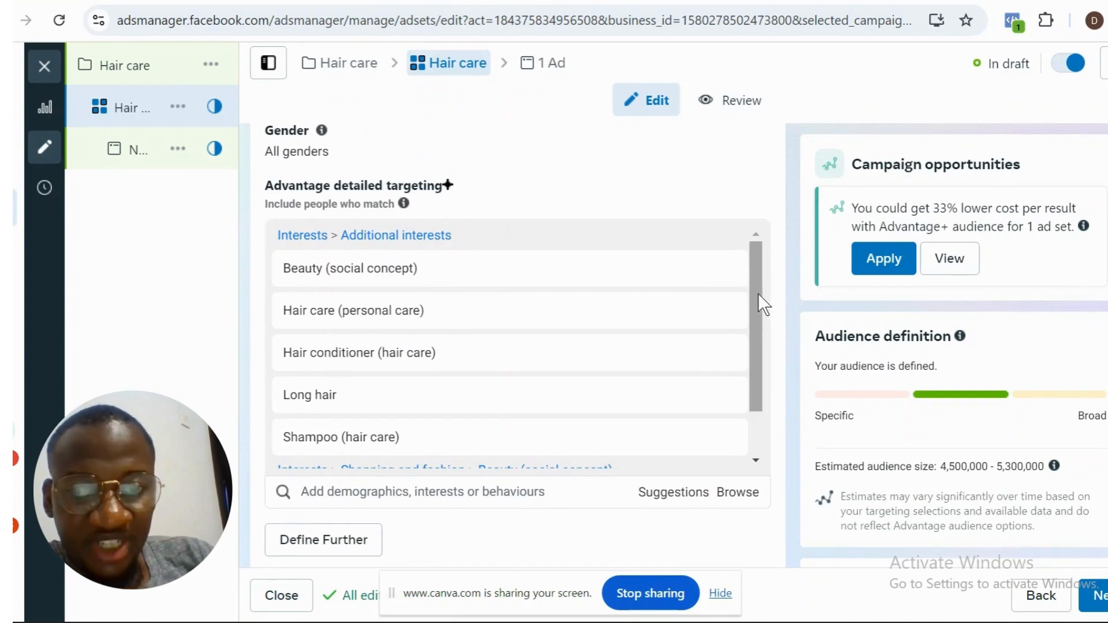
mouse_move(757, 293)
mouse_down()
mouse_move(754, 331)
mouse_move(756, 284)
mouse_up()
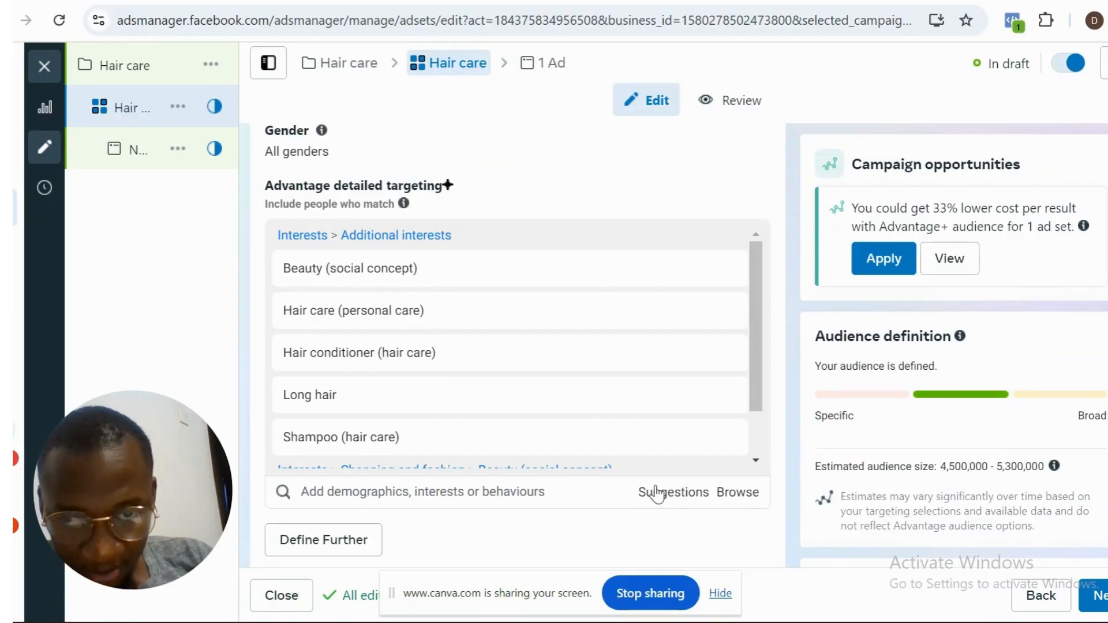
mouse_move(751, 349)
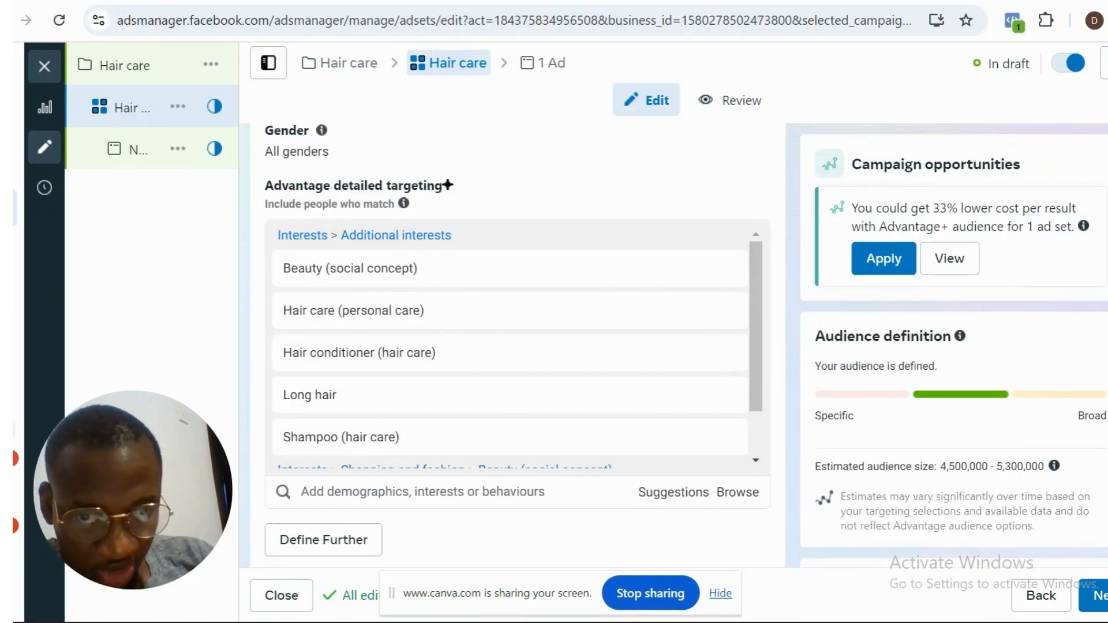
scroll(517, 346, up, 8)
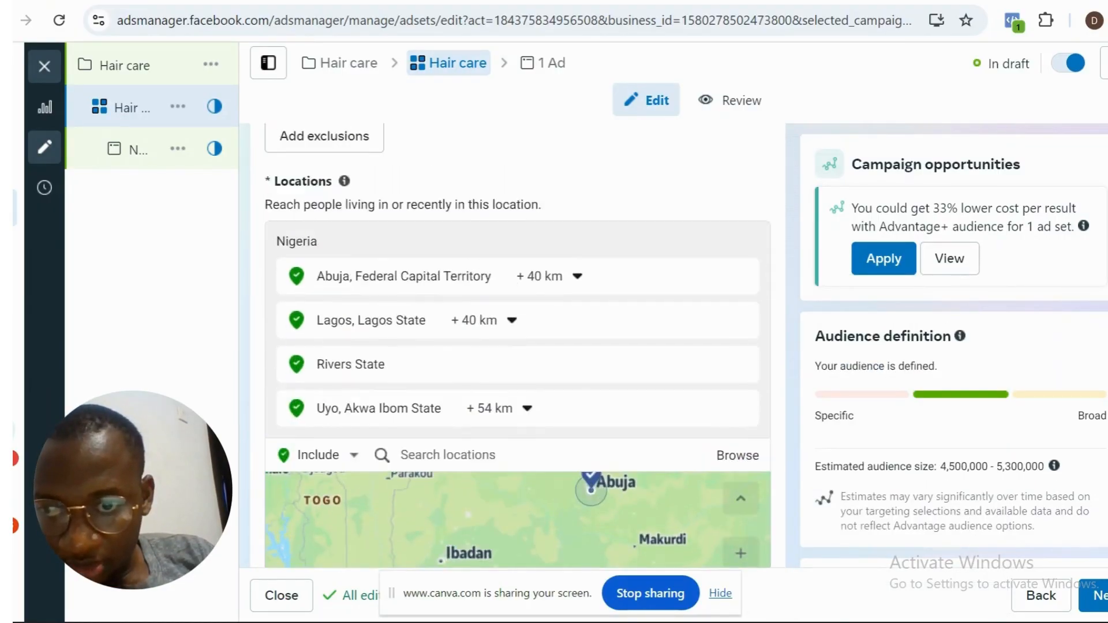
scroll(517, 346, up, 10)
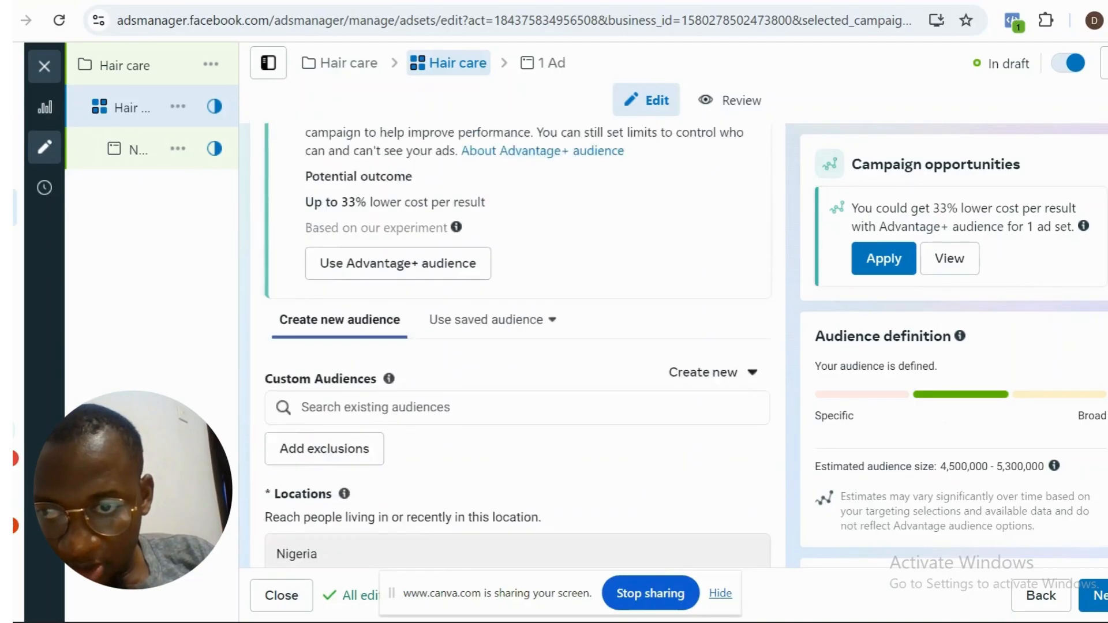
scroll(517, 346, up, 10)
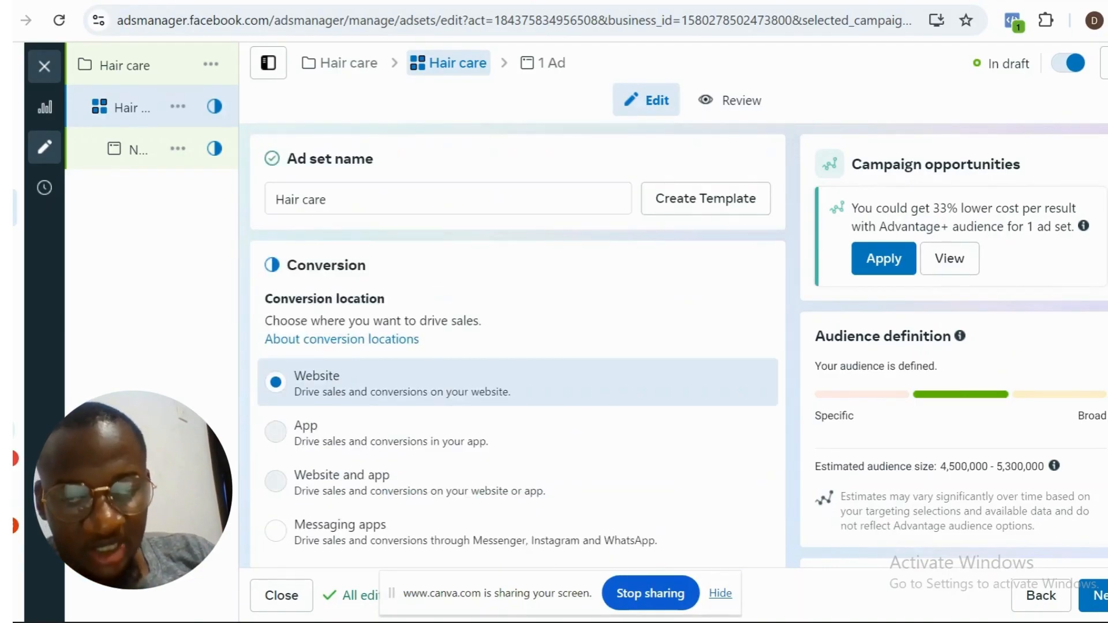
scroll(517, 346, down, 15)
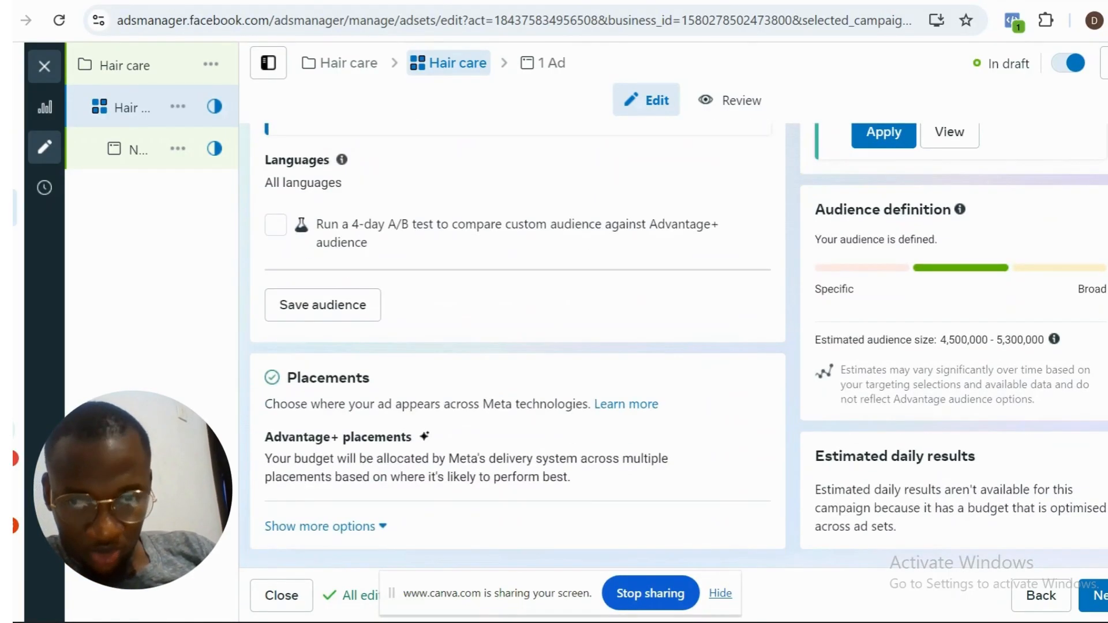
- Open the campaign's new sales ad and rename it Hair care
click(547, 65)
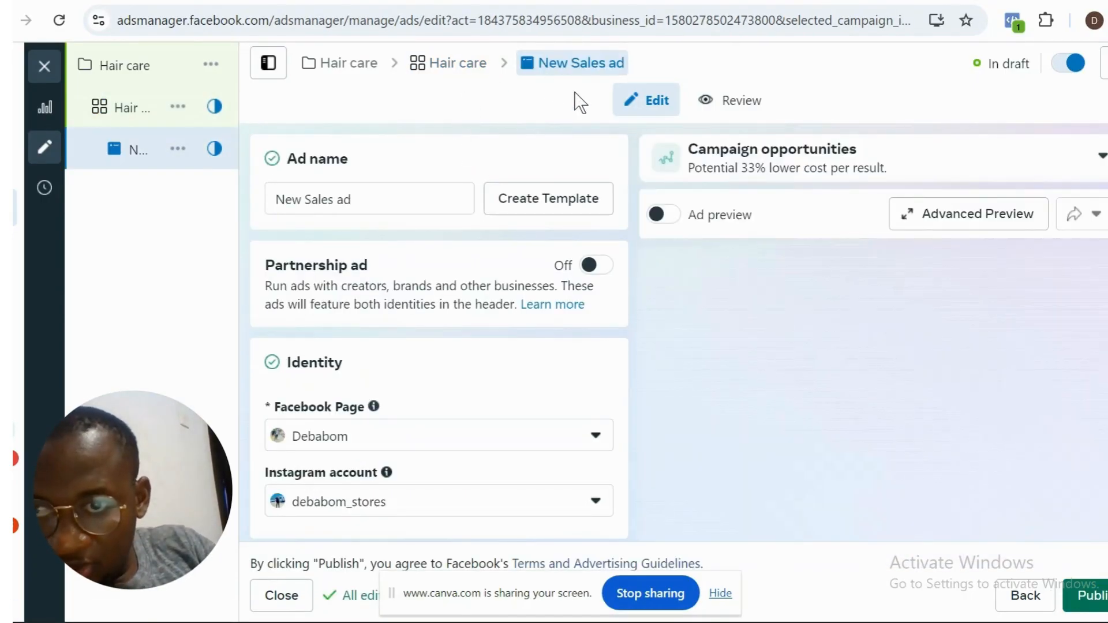
triple_click(424, 196)
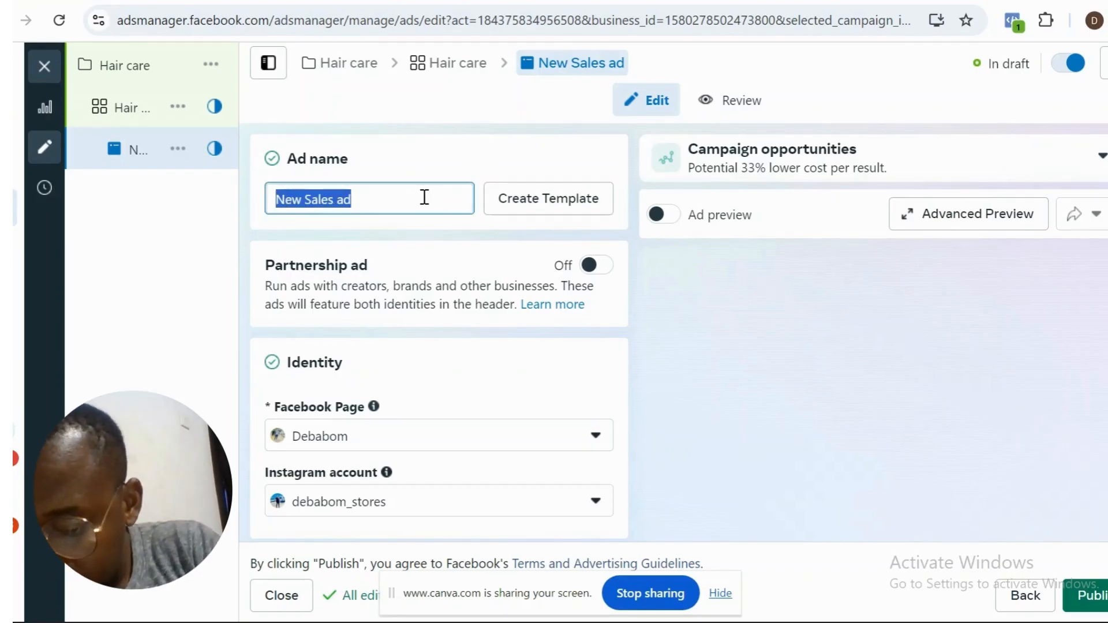
text(Hai)
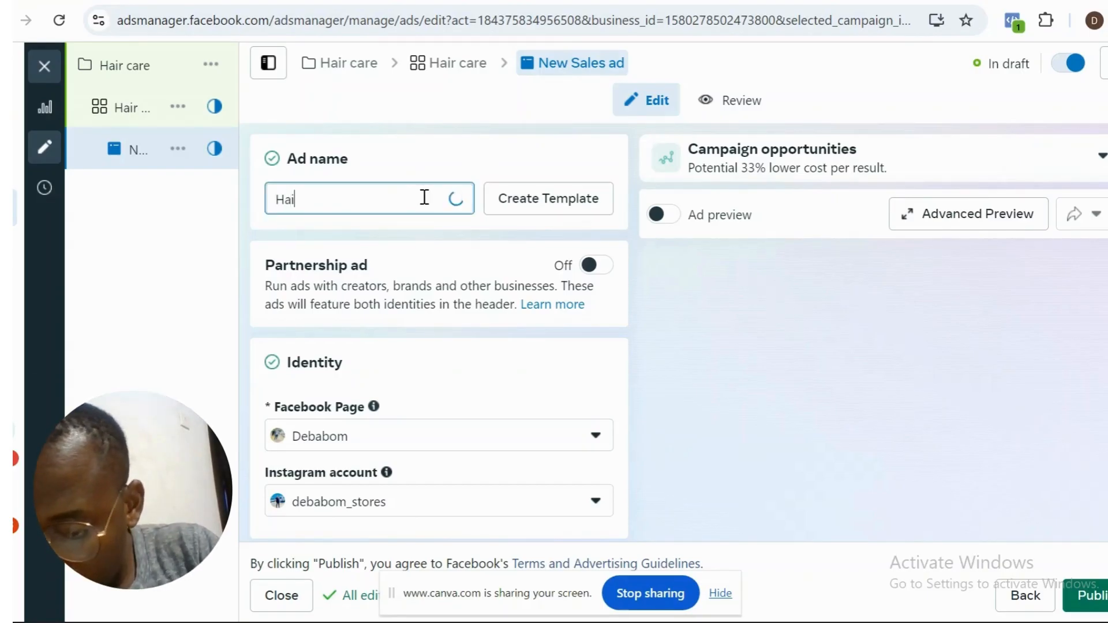
text(r care)
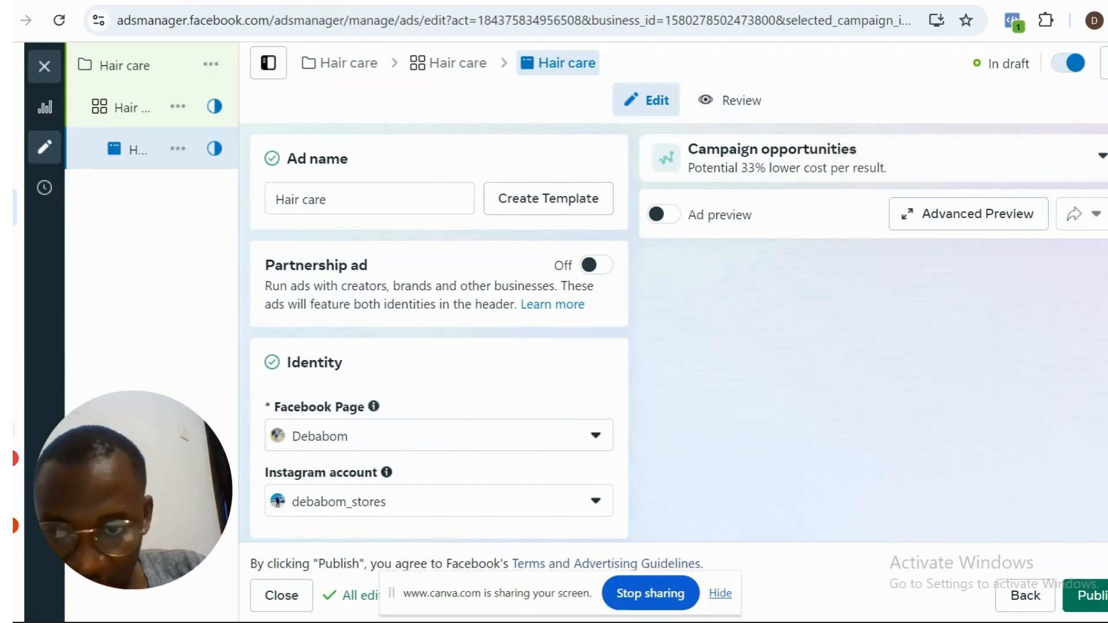
- Set the Hair care ad's setup to Use existing post
scroll(438, 346, down, 5)
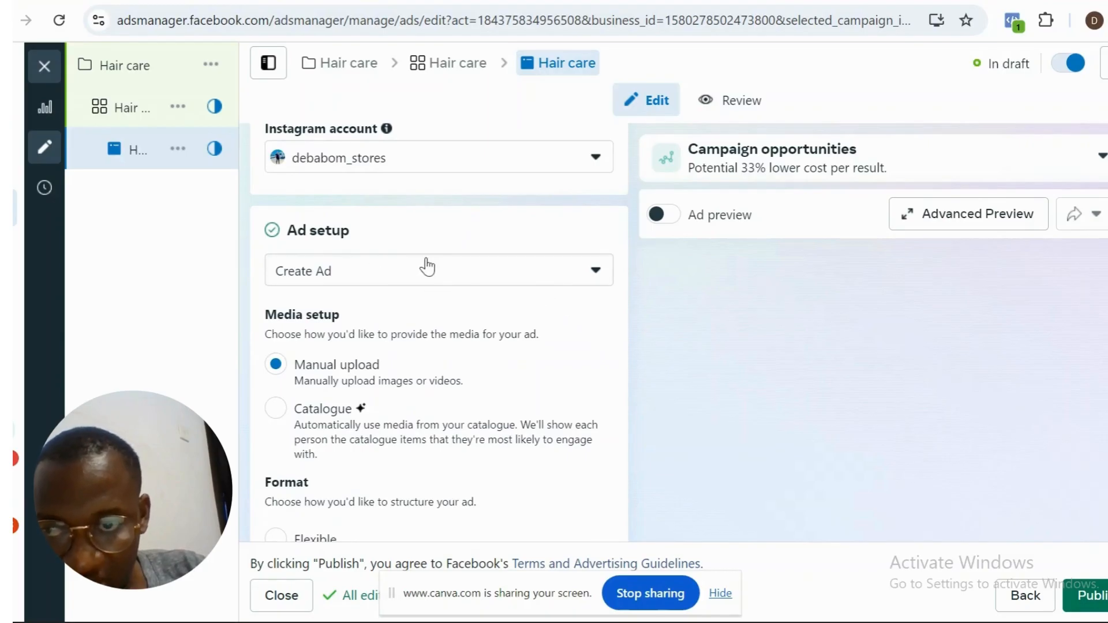
click(468, 282)
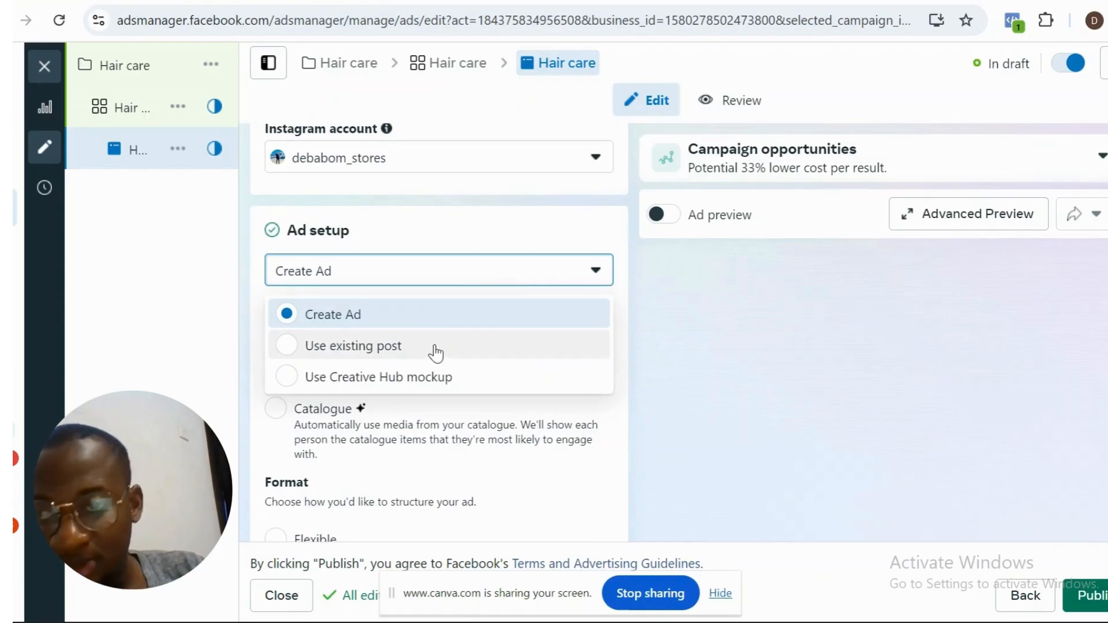
click(528, 225)
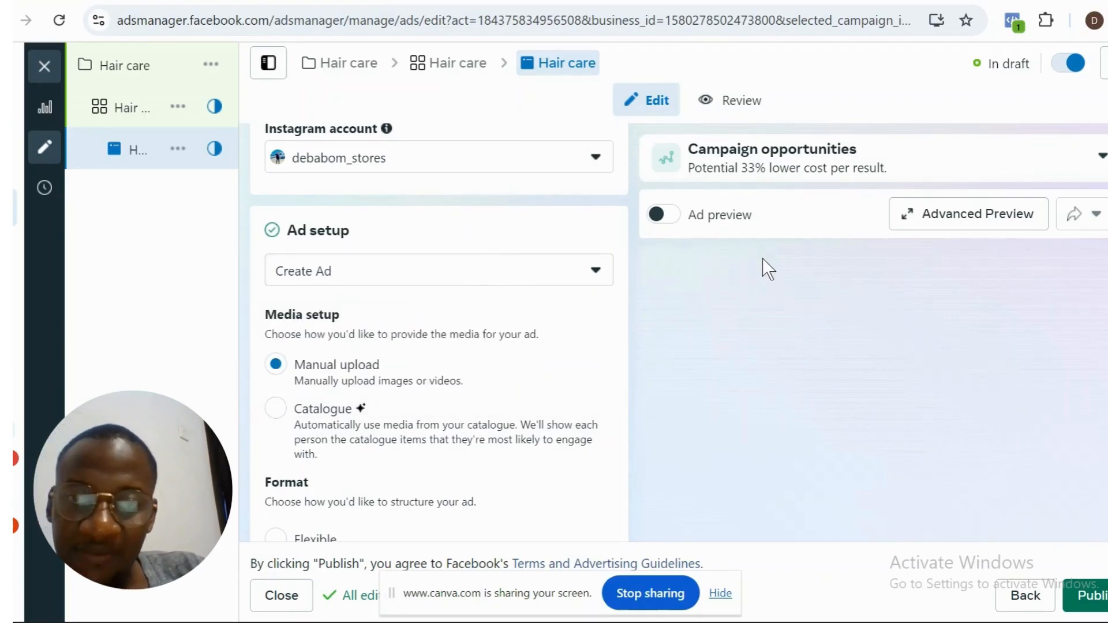
click(476, 274)
click(476, 274)
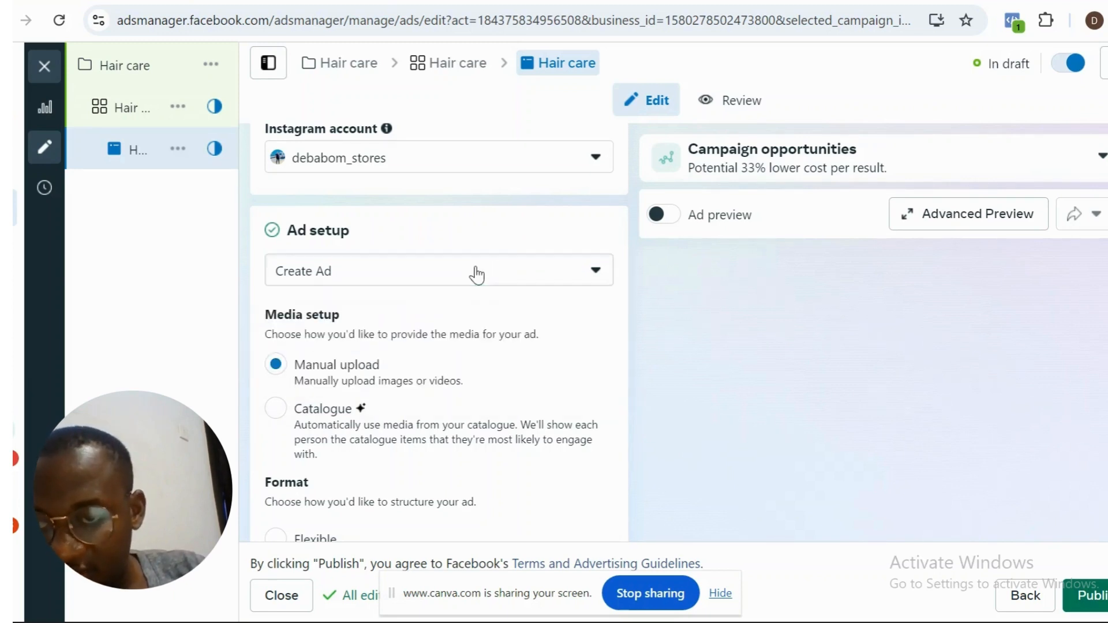
click(476, 274)
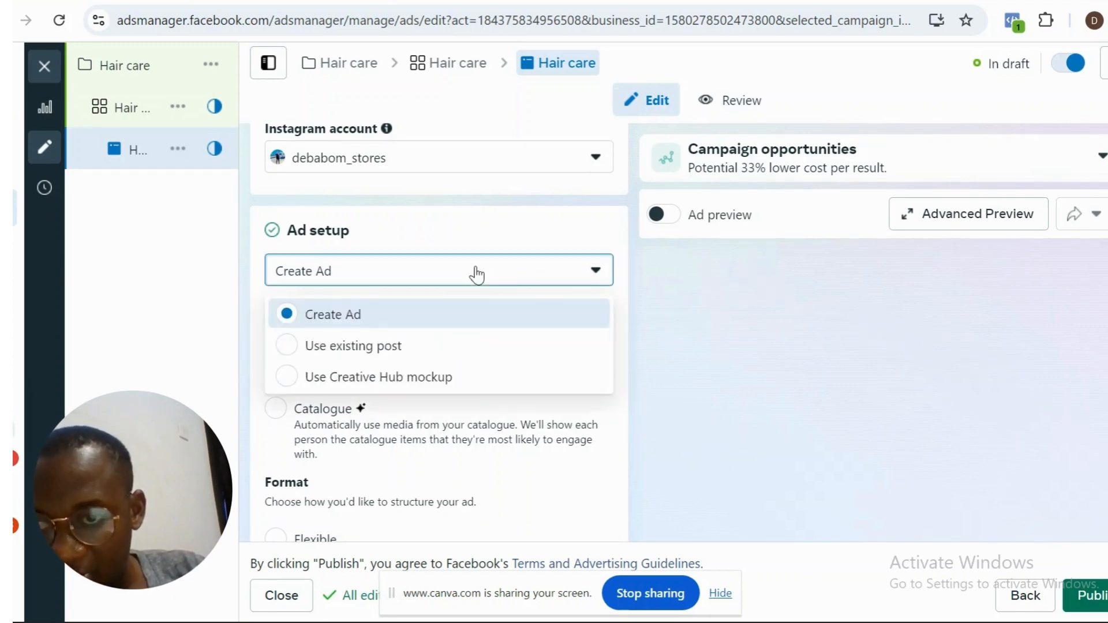
click(414, 350)
click(413, 348)
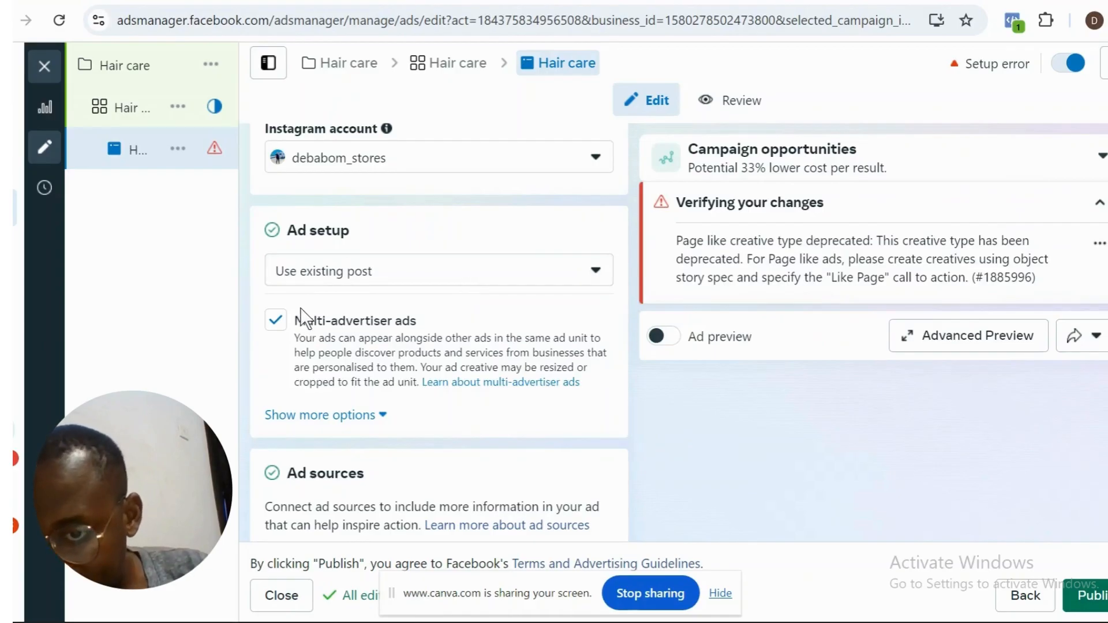
- Turn off Multi-advertiser ads for the ad and look over its catalogue, product set and source URL settings
click(276, 321)
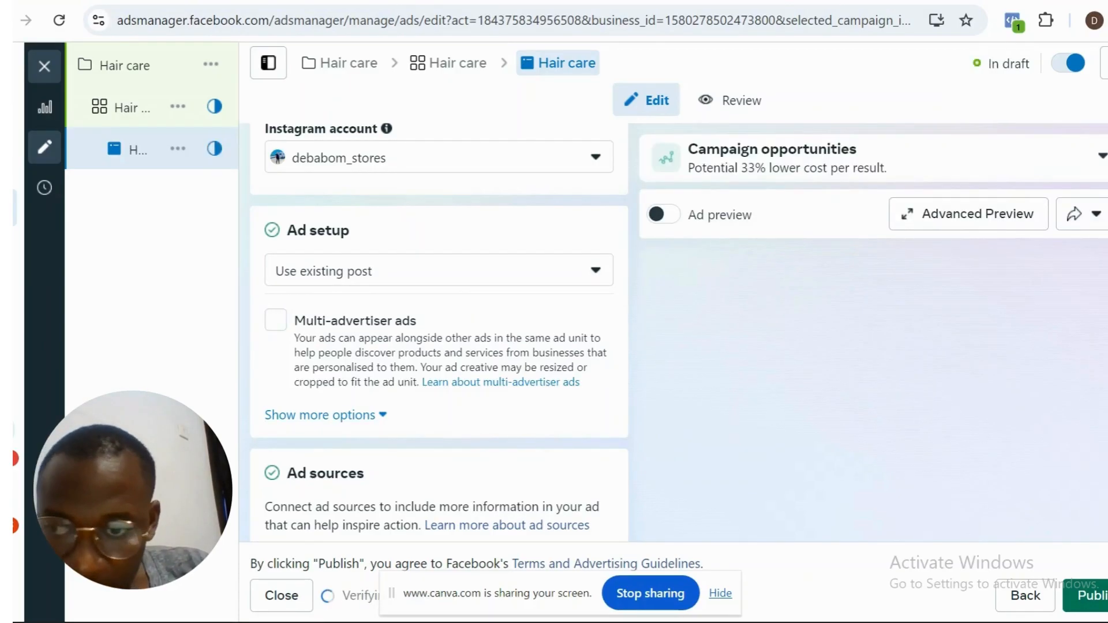
scroll(345, 291, down, 1)
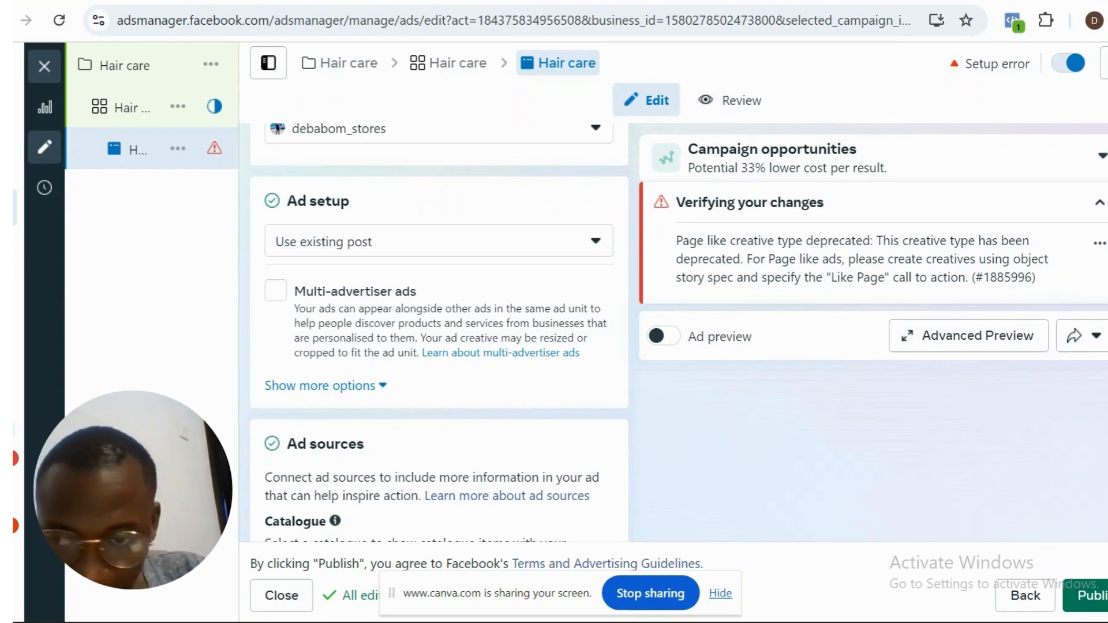
scroll(439, 333, down, 5)
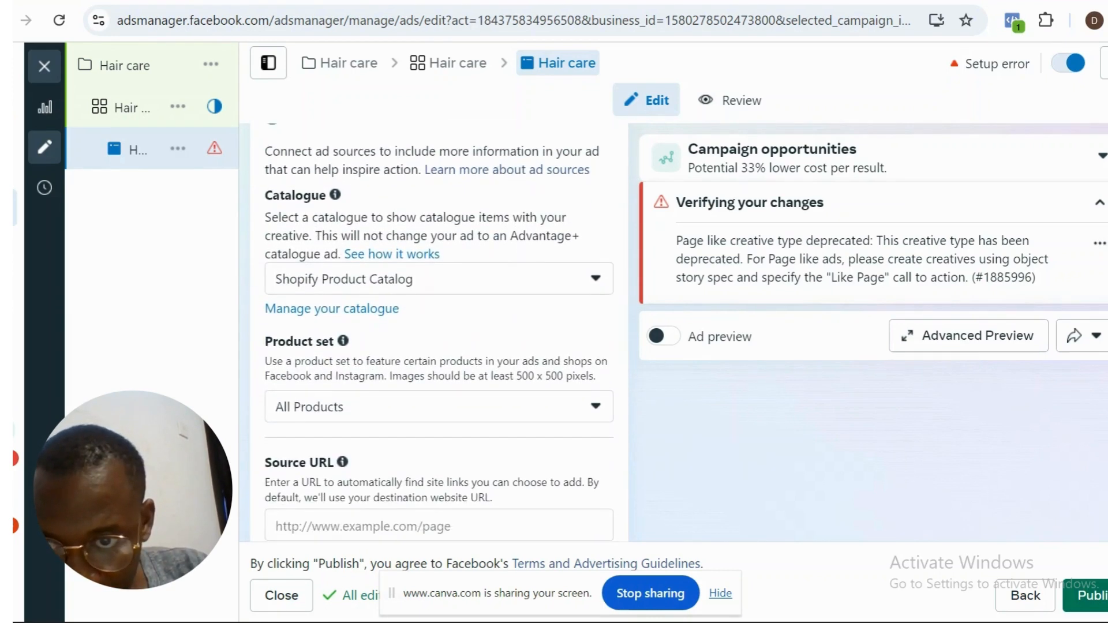
scroll(439, 333, up, 1)
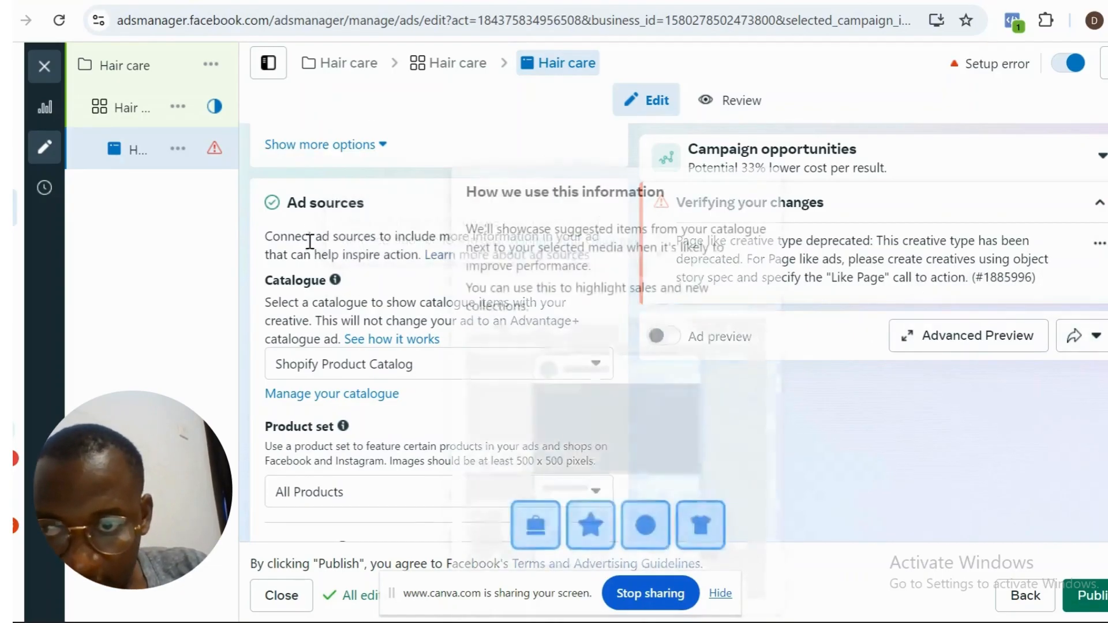
- Review the Hair care campaign's objective, Advantage+ catalogue ads, budget, scheduling, A/B test and reporting settings
click(343, 67)
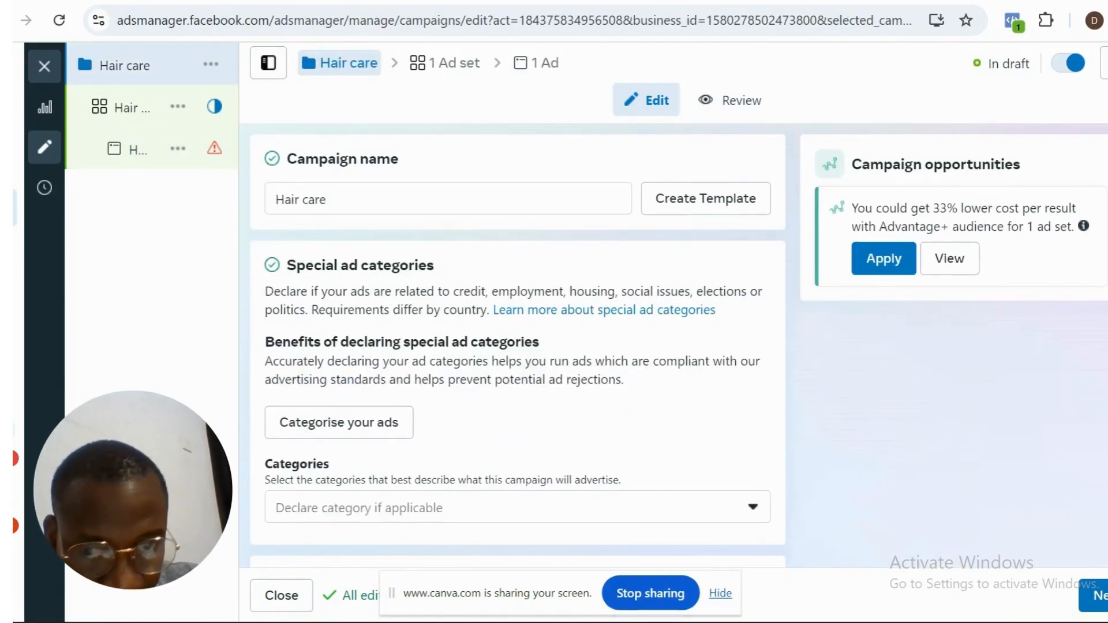
scroll(518, 345, down, 12)
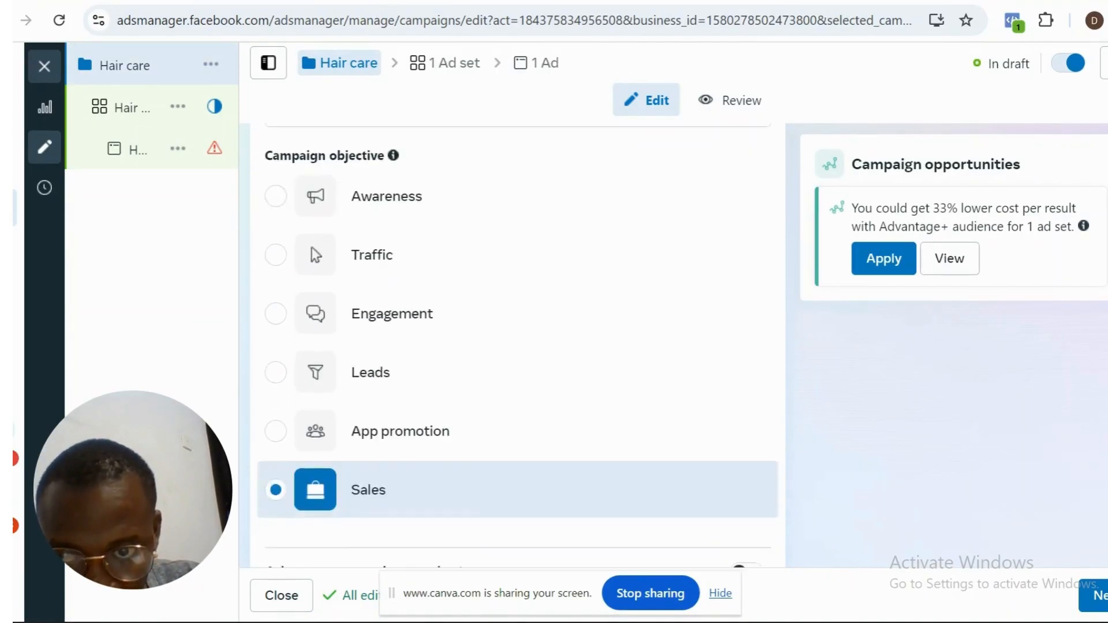
scroll(517, 345, down, 5)
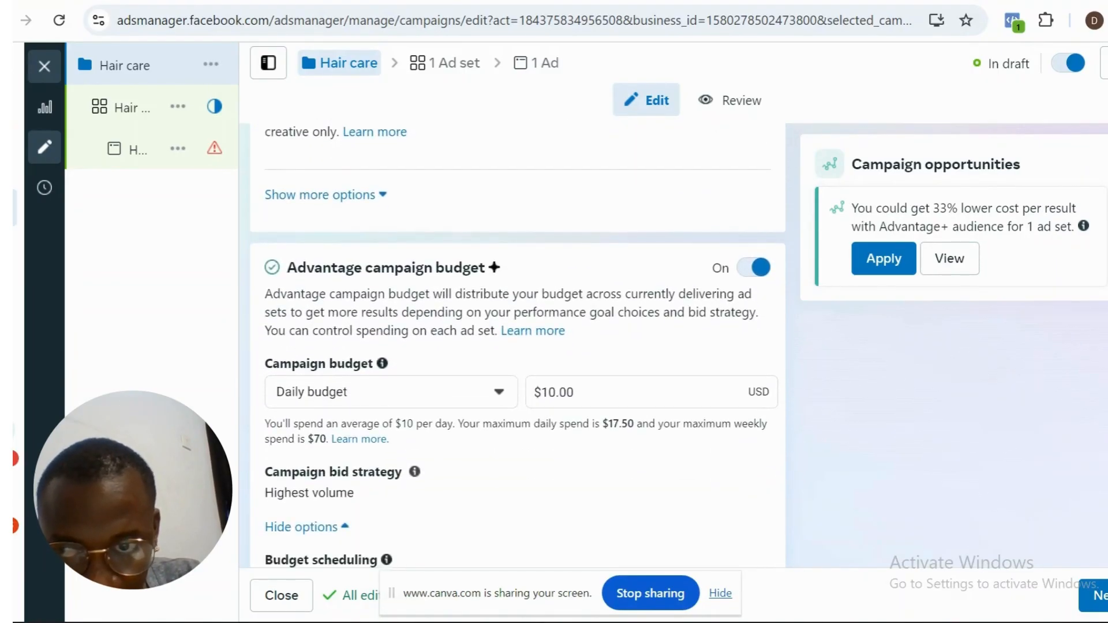
scroll(517, 346, up, 2)
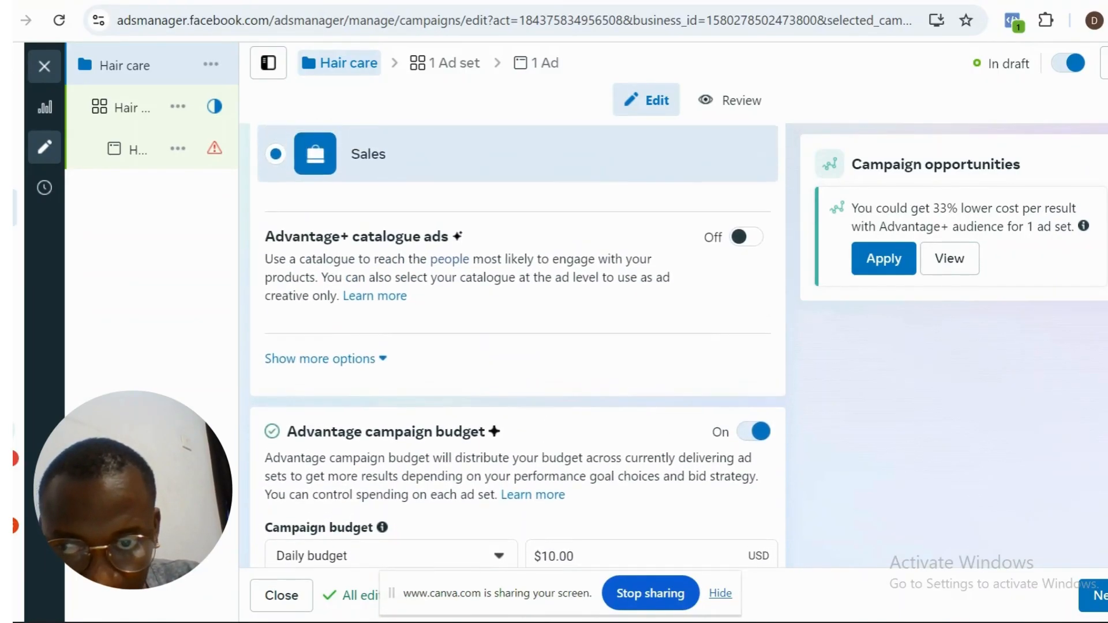
scroll(518, 346, up, 6)
scroll(518, 346, down, 13)
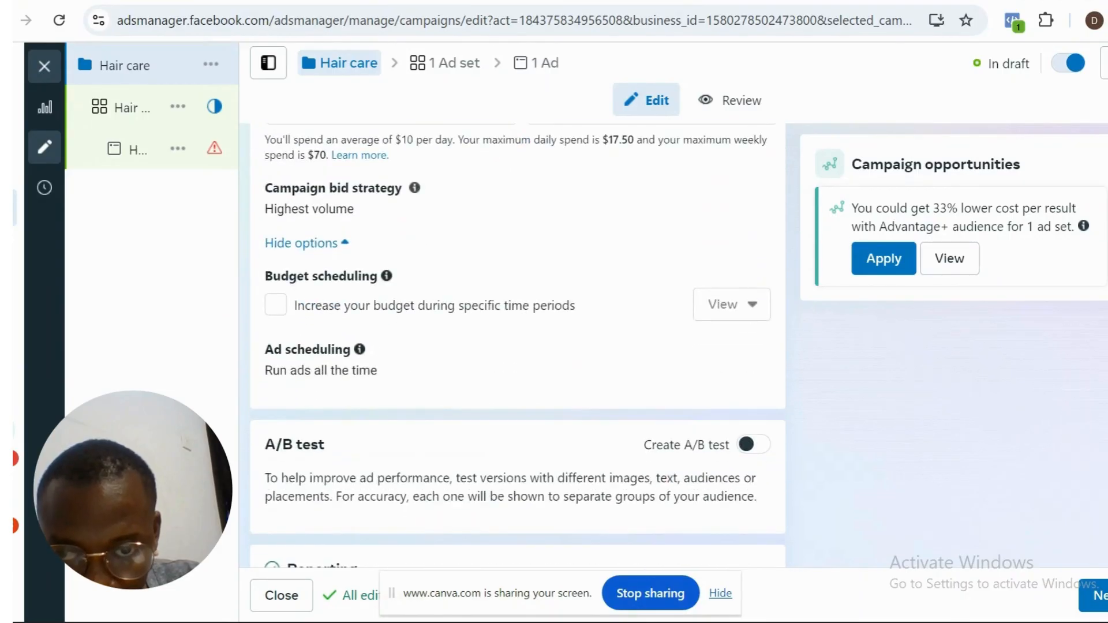
scroll(518, 346, down, 3)
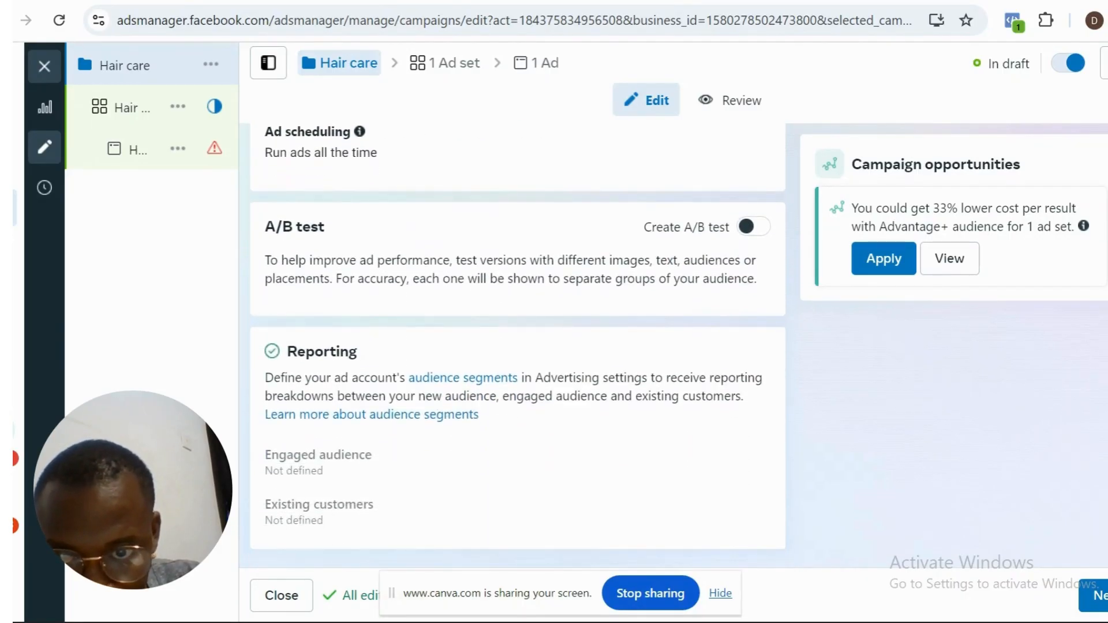
scroll(518, 345, up, 9)
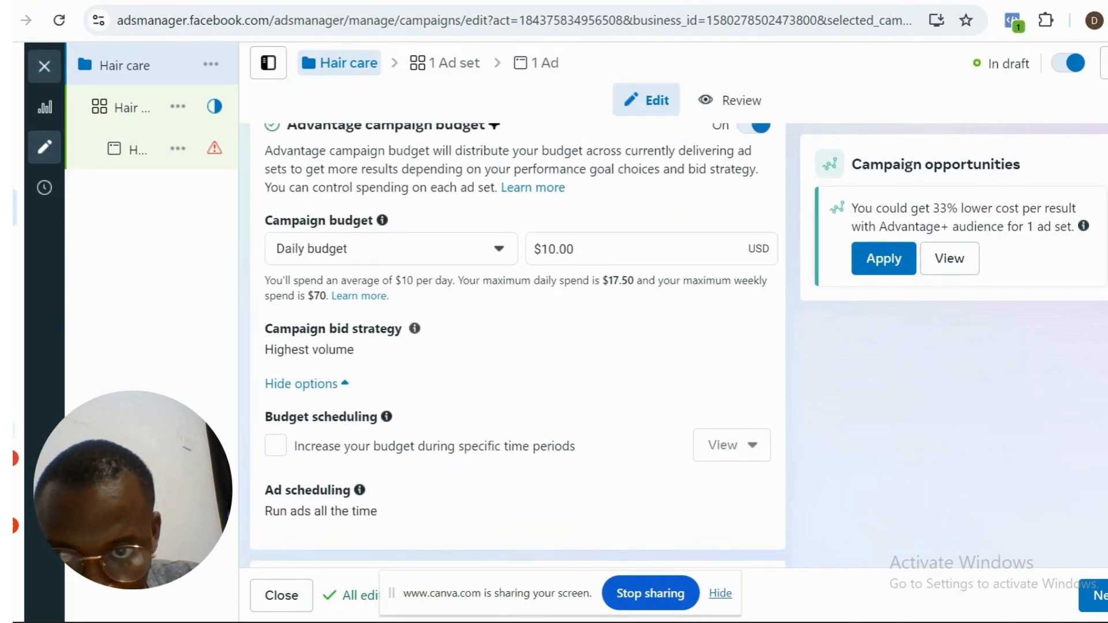
scroll(517, 346, up, 4)
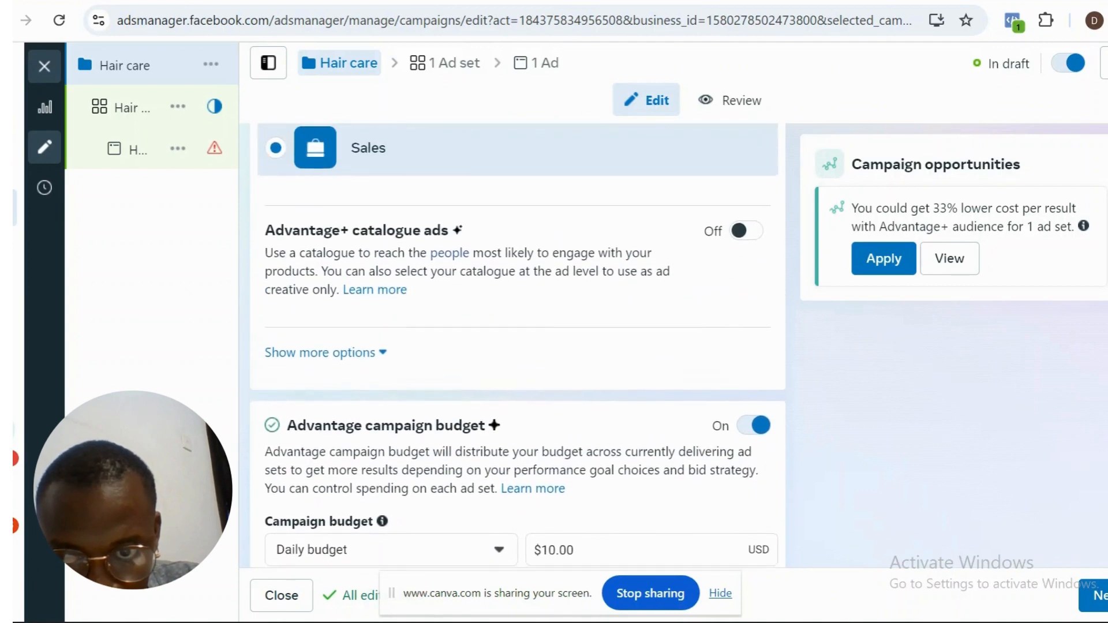
scroll(517, 347, up, 1)
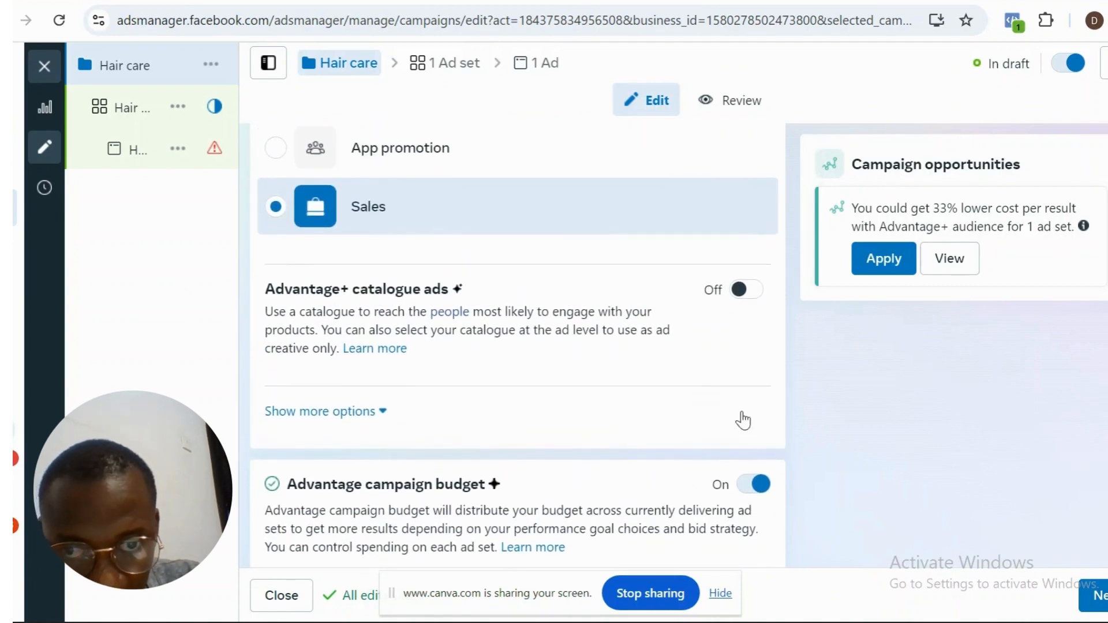
- Return to the Hair care ad and review its identity, ad setup, ad sources, site links and ad creative sections
click(542, 63)
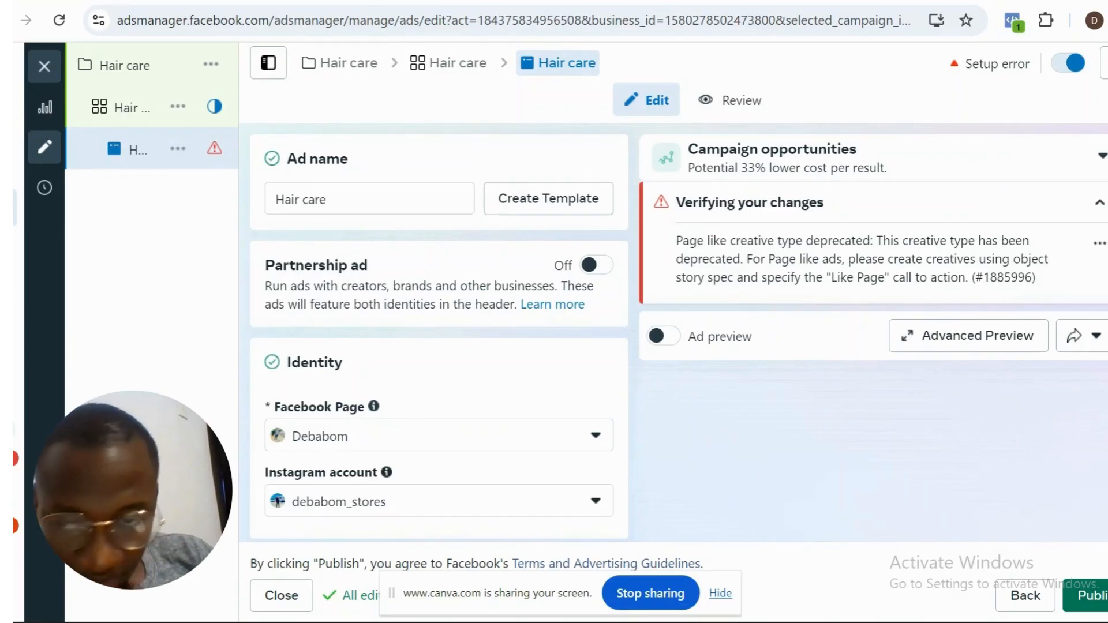
scroll(438, 334, down, 6)
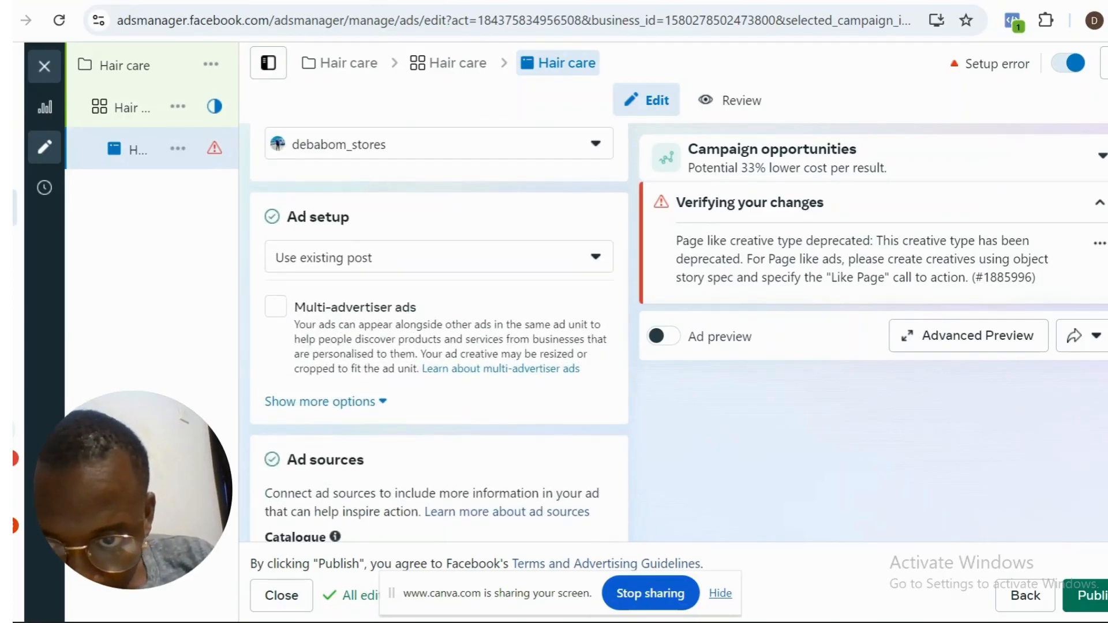
scroll(439, 335, down, 5)
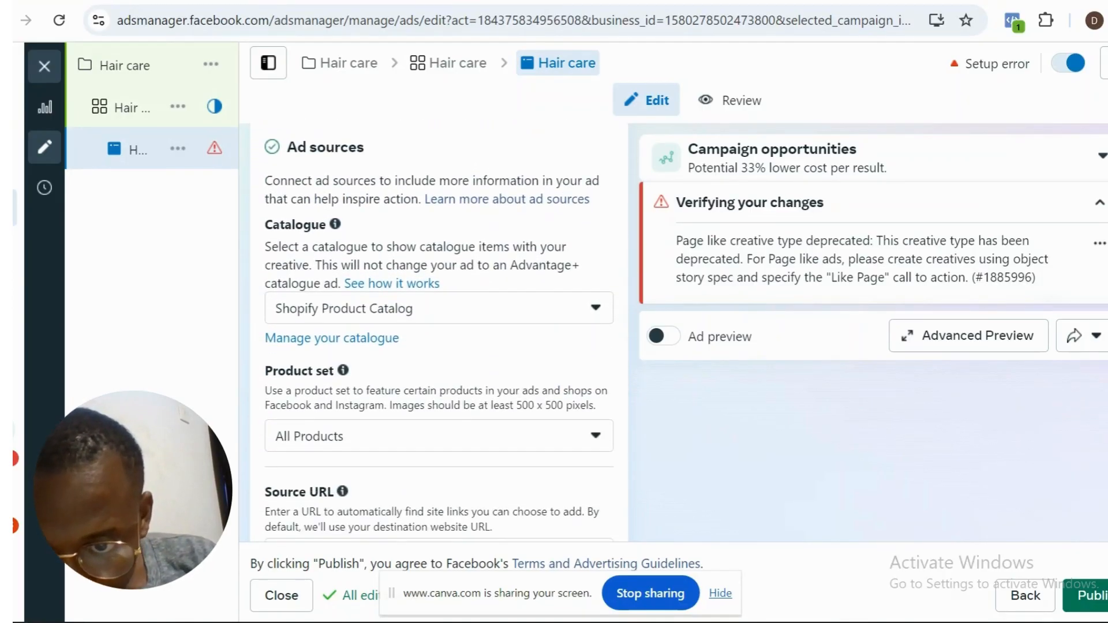
scroll(439, 335, down, 1)
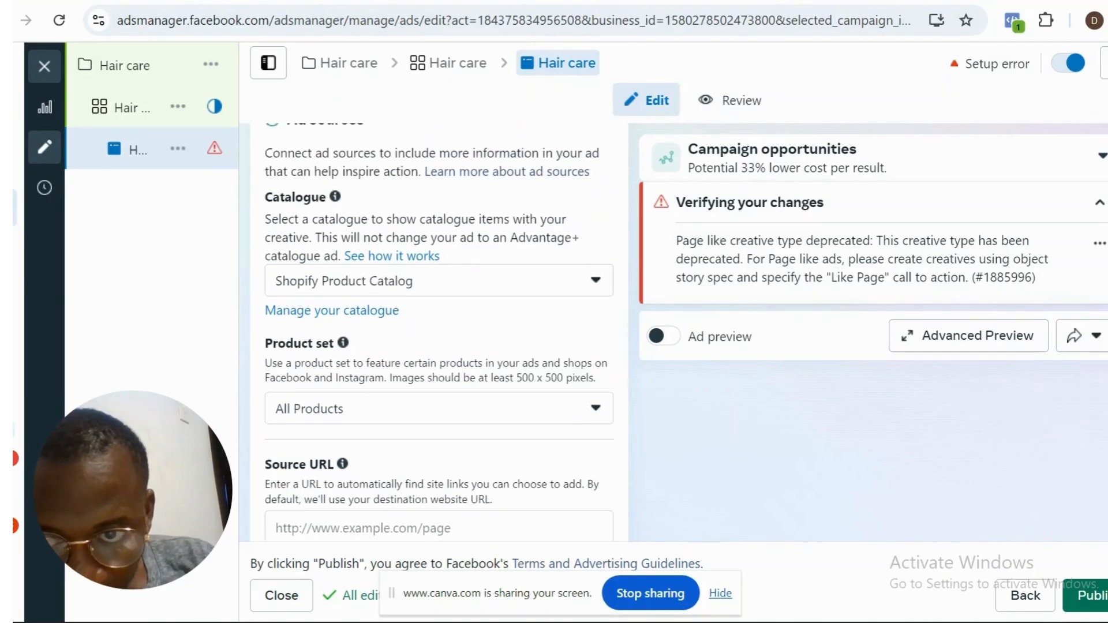
scroll(439, 335, up, 3)
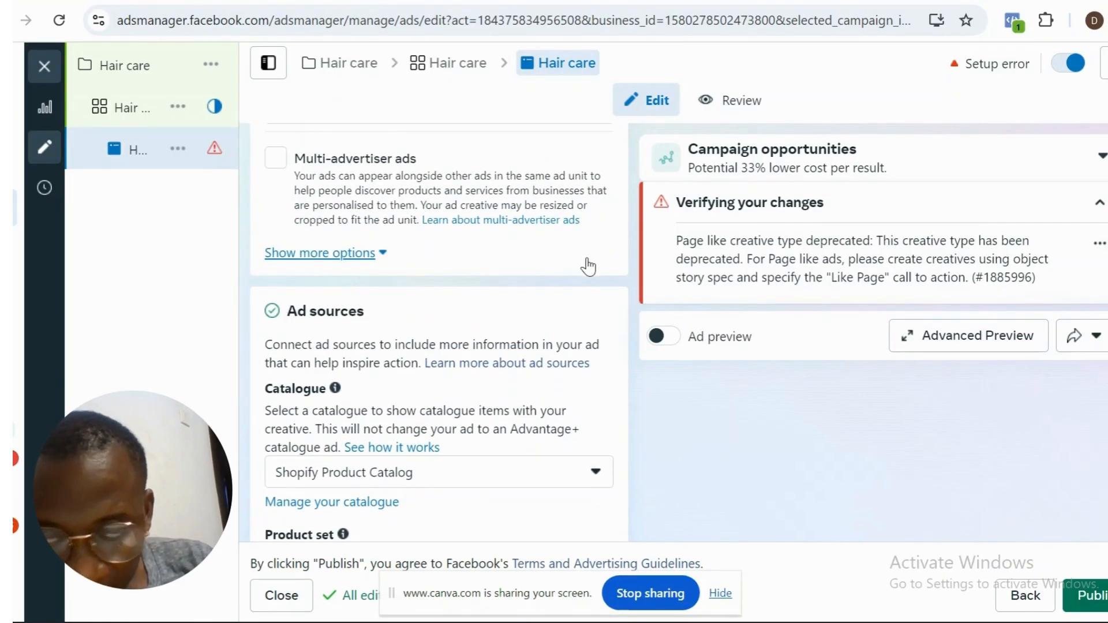
scroll(439, 335, up, 5)
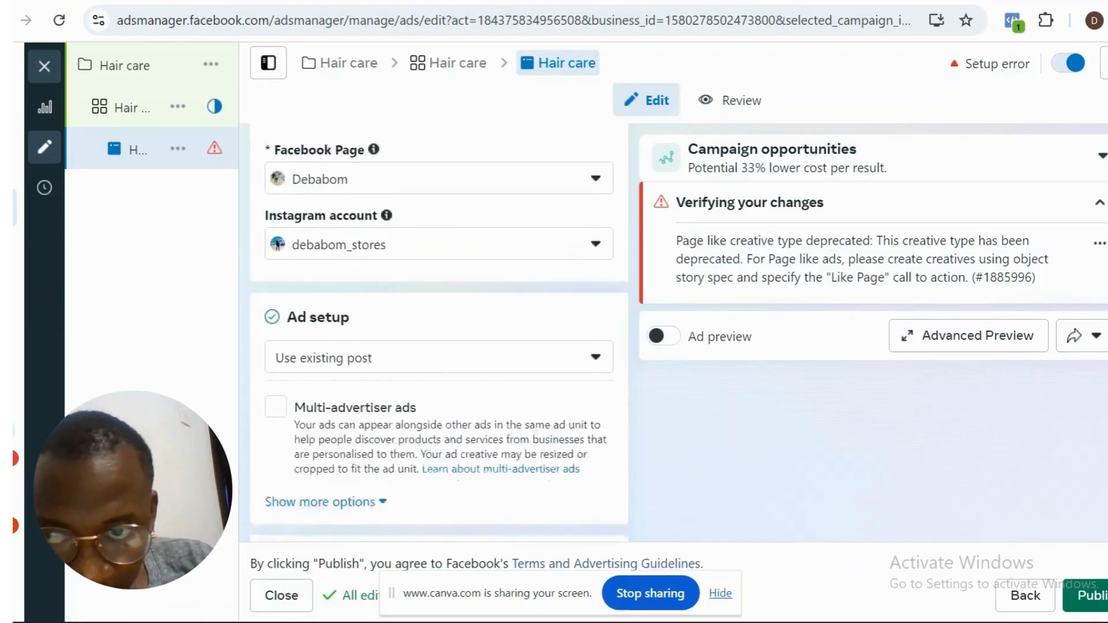
scroll(438, 334, down, 4)
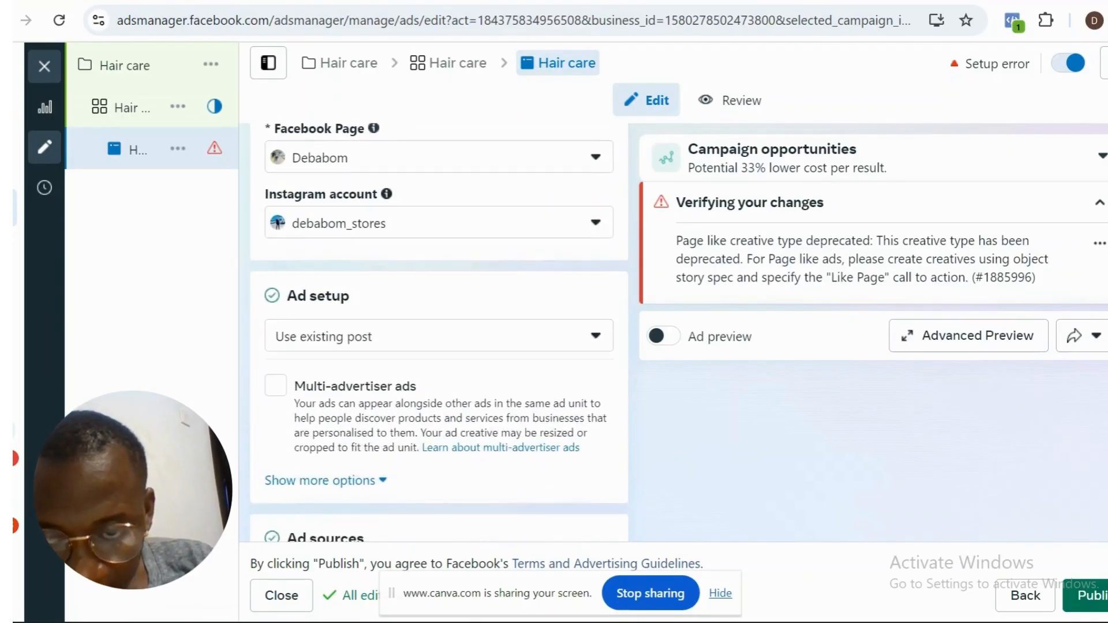
scroll(439, 335, down, 4)
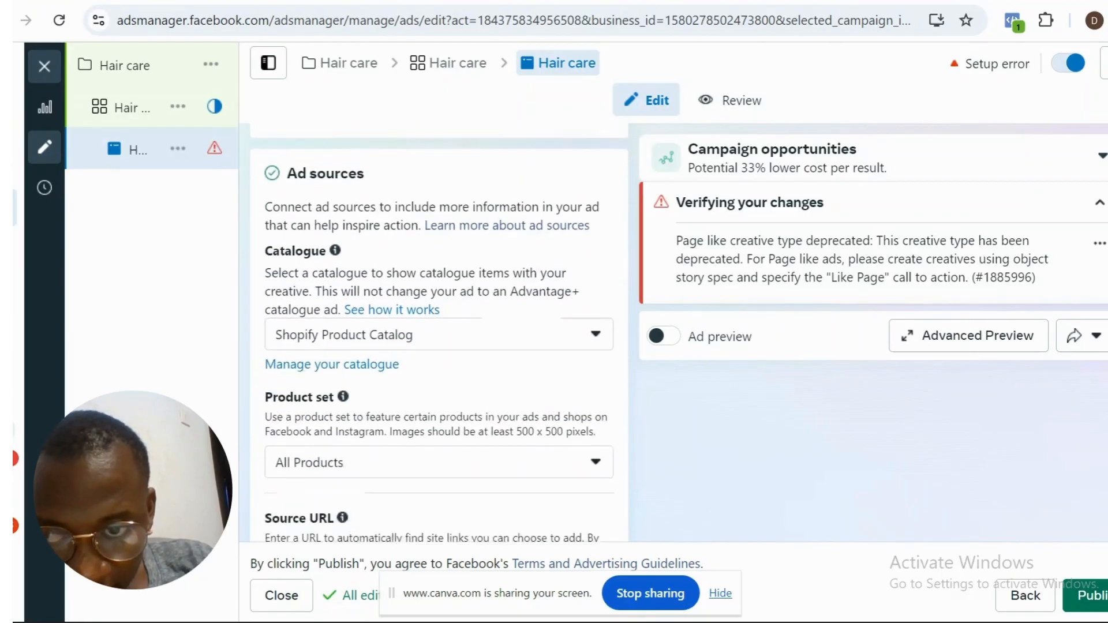
scroll(439, 335, down, 4)
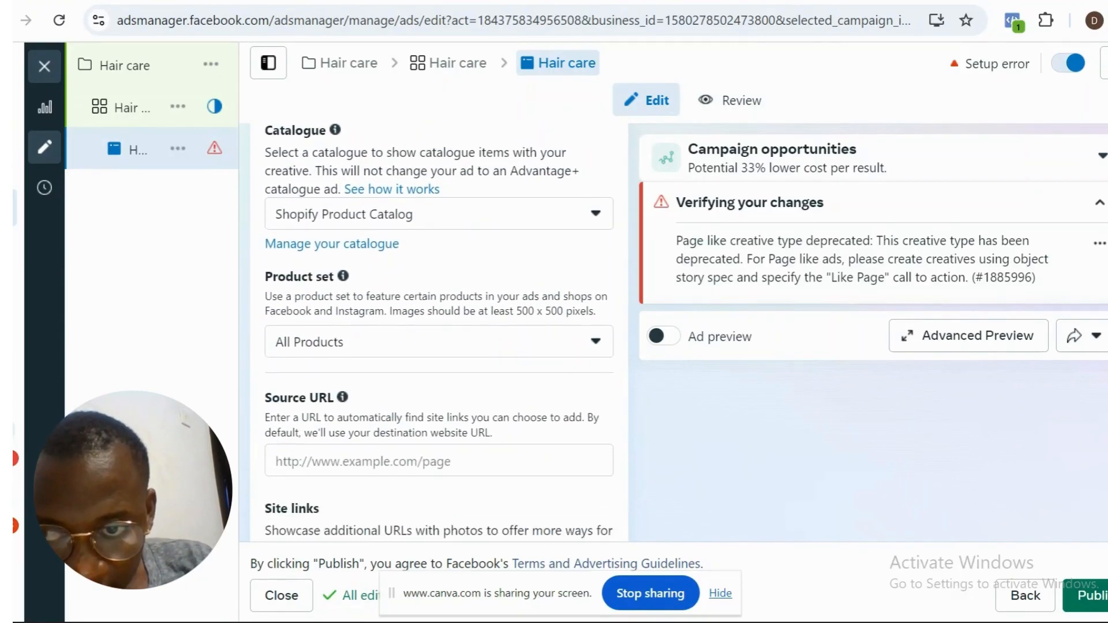
scroll(438, 335, down, 7)
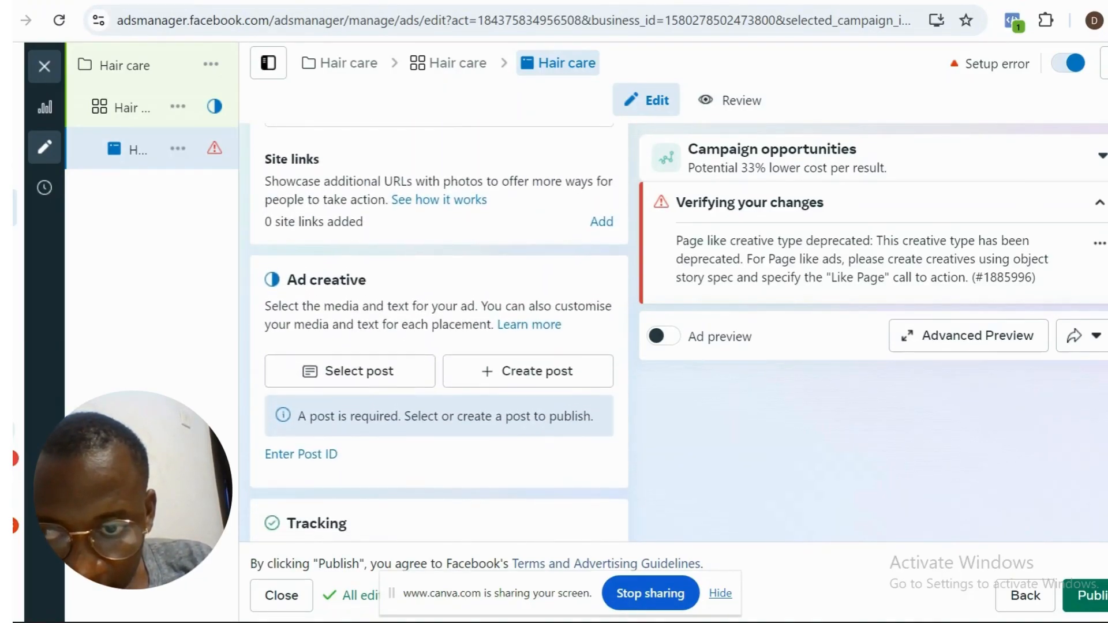
scroll(439, 335, up, 5)
scroll(438, 335, up, 14)
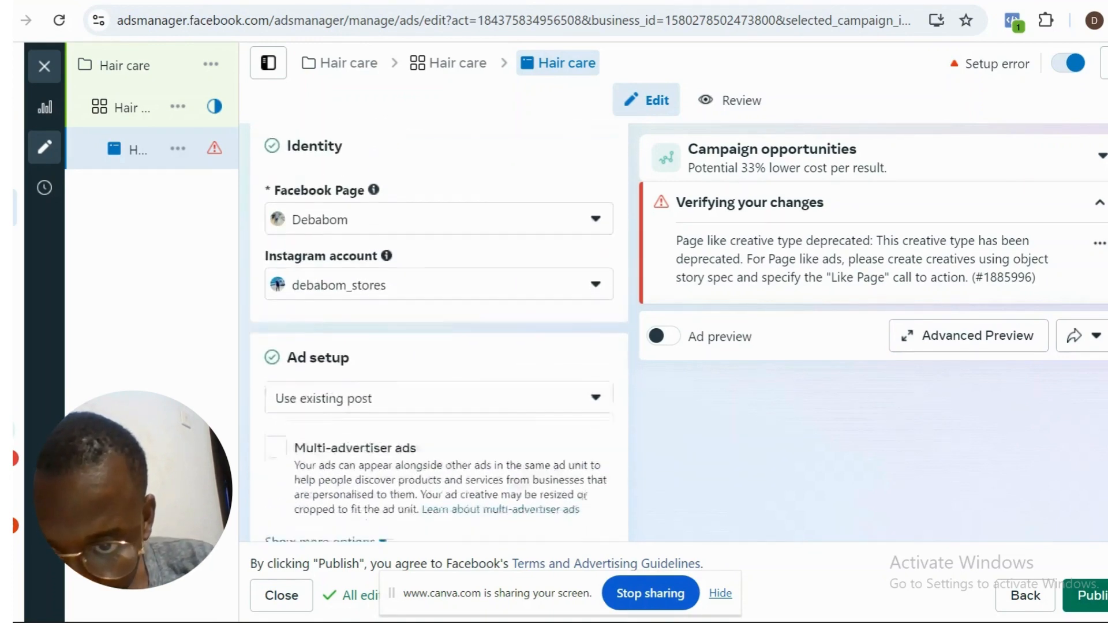
scroll(438, 335, down, 7)
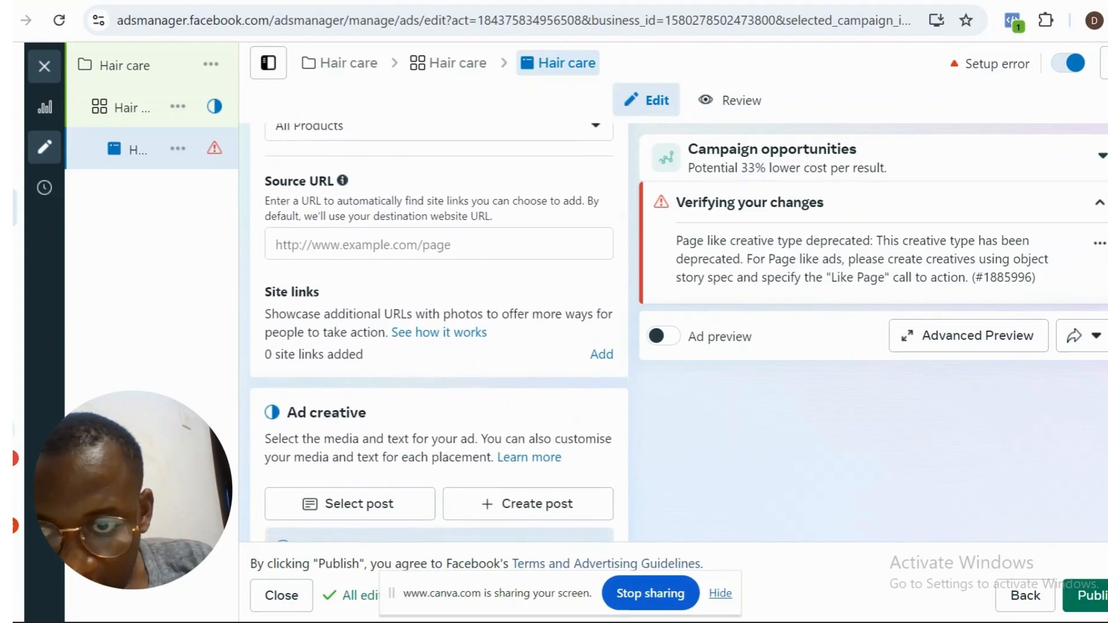
scroll(439, 335, up, 5)
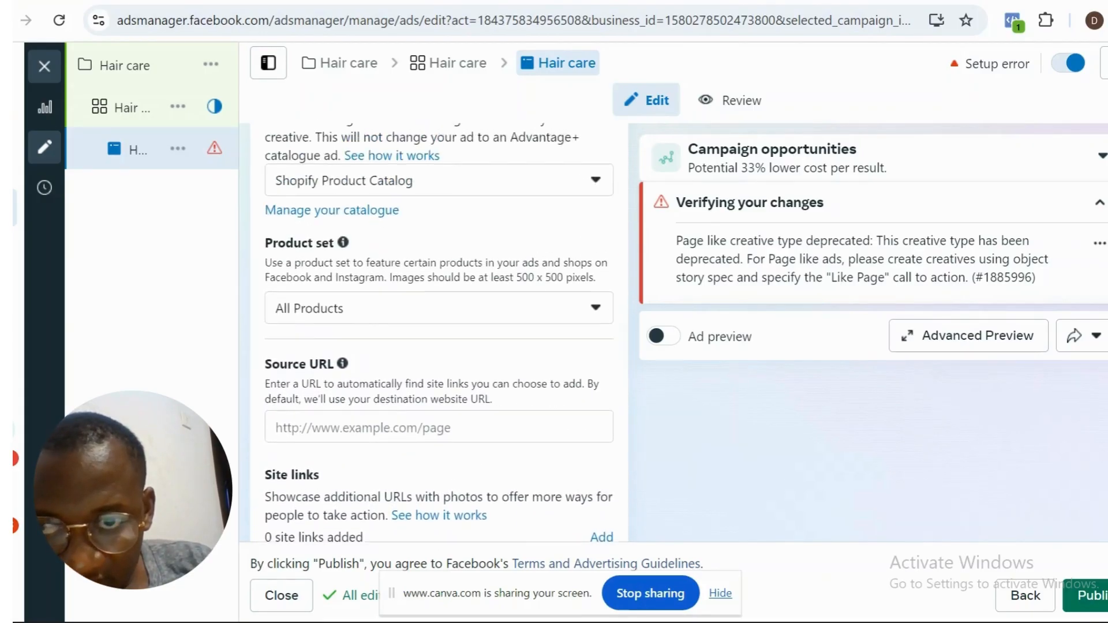
scroll(439, 335, up, 5)
scroll(439, 335, down, 8)
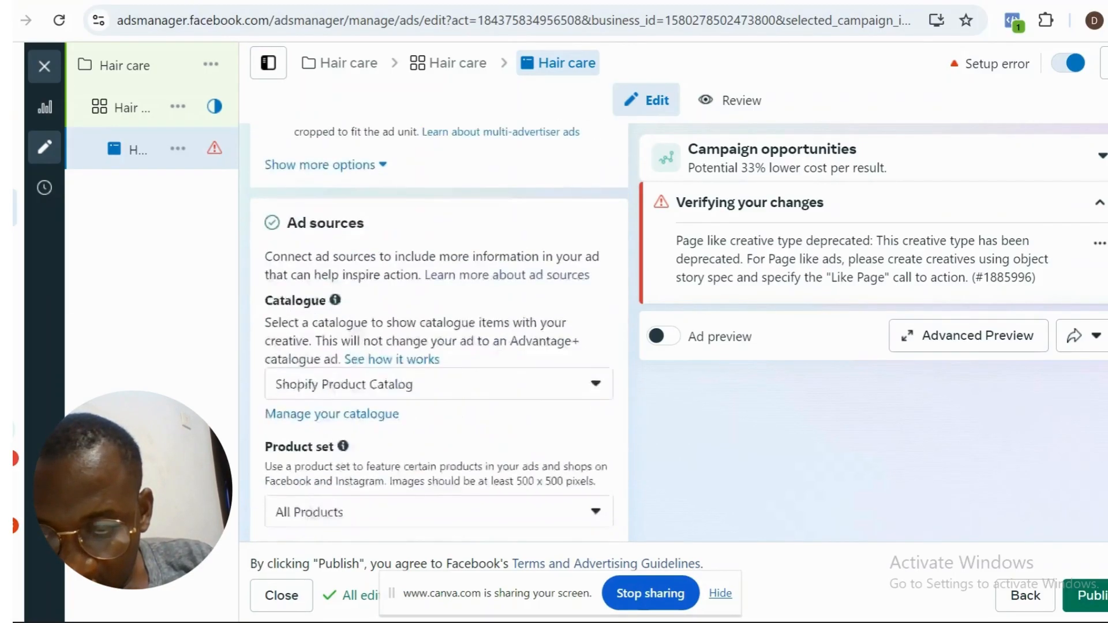
scroll(438, 335, down, 2)
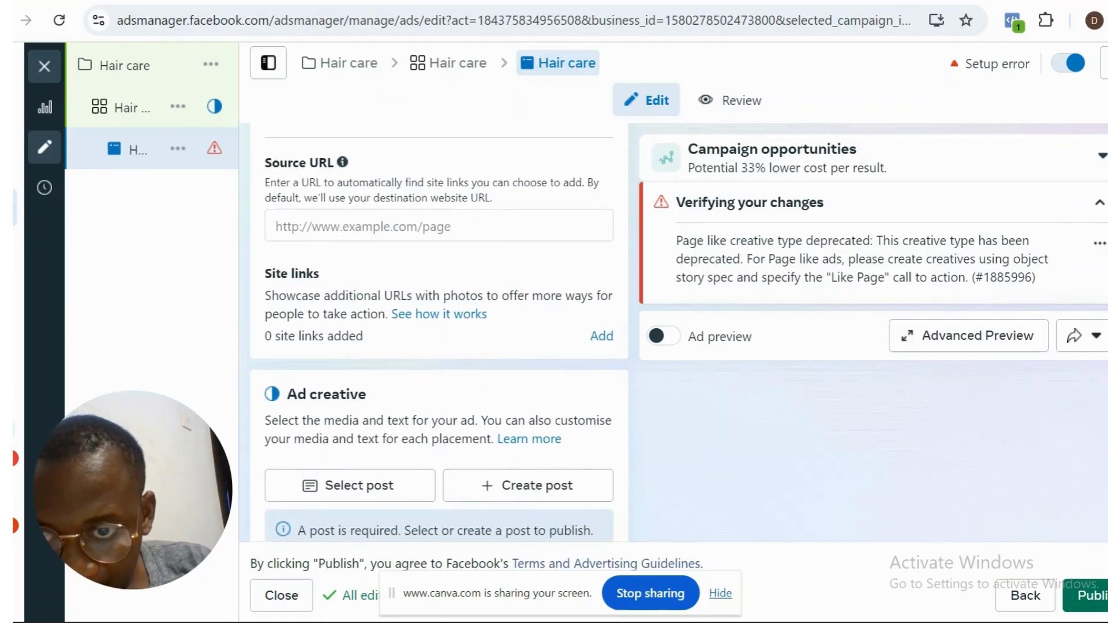
click(510, 230)
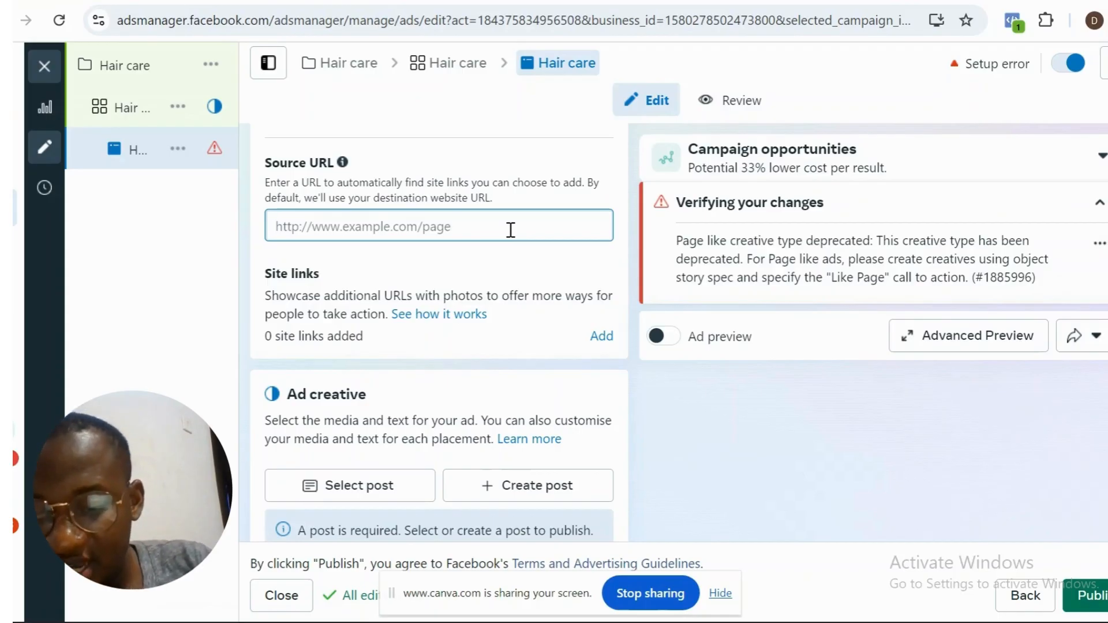
text(de)
key(BackSpace)
key(BackSpace)
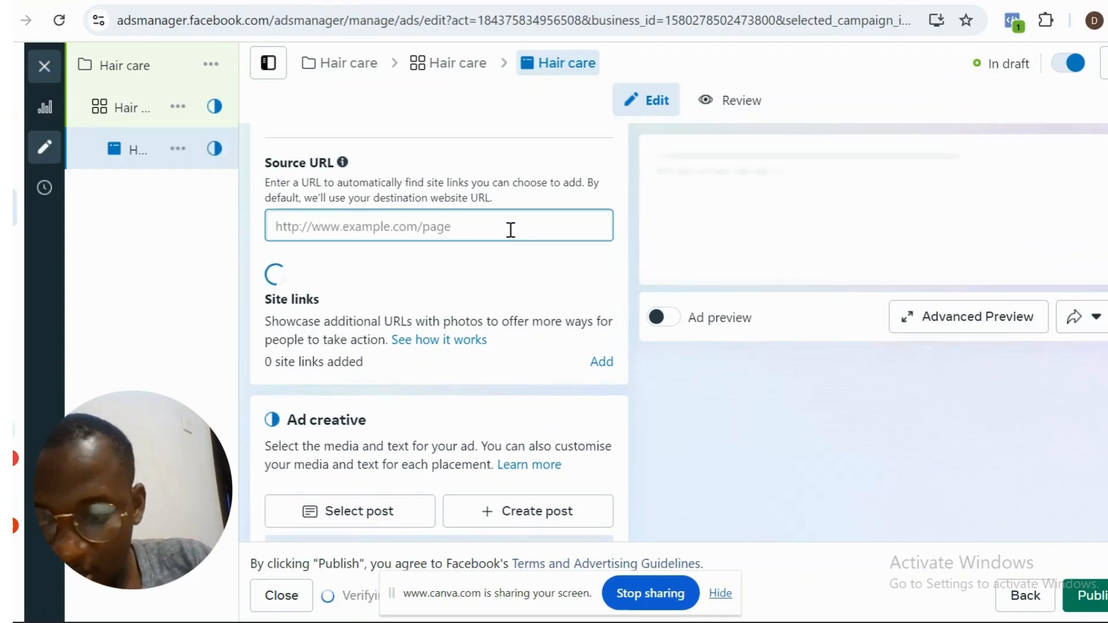
text(www)
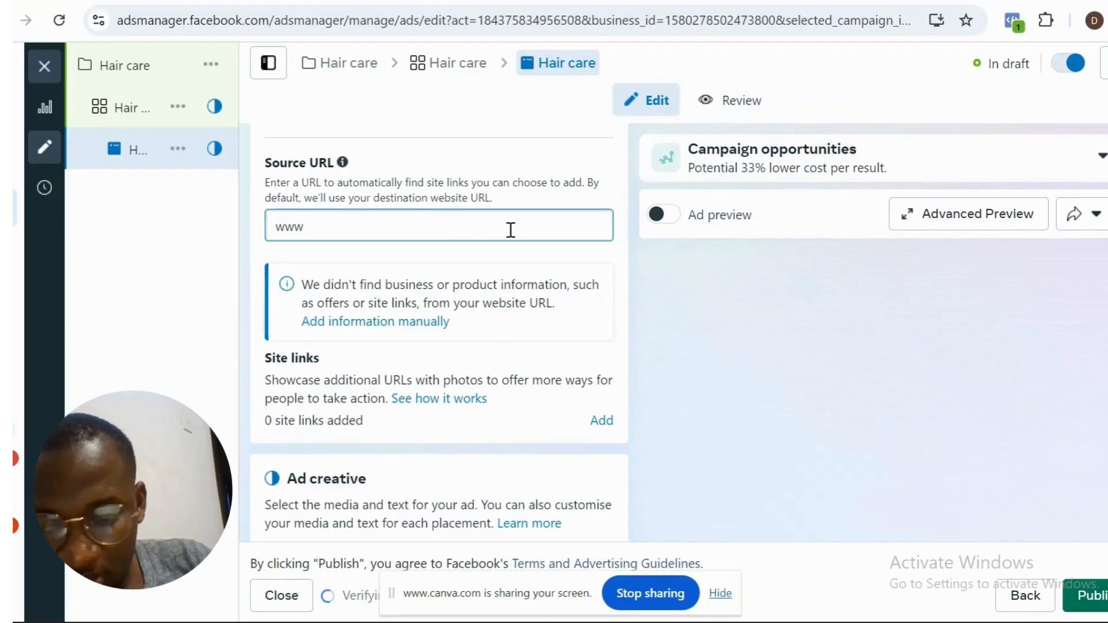
text(.deb)
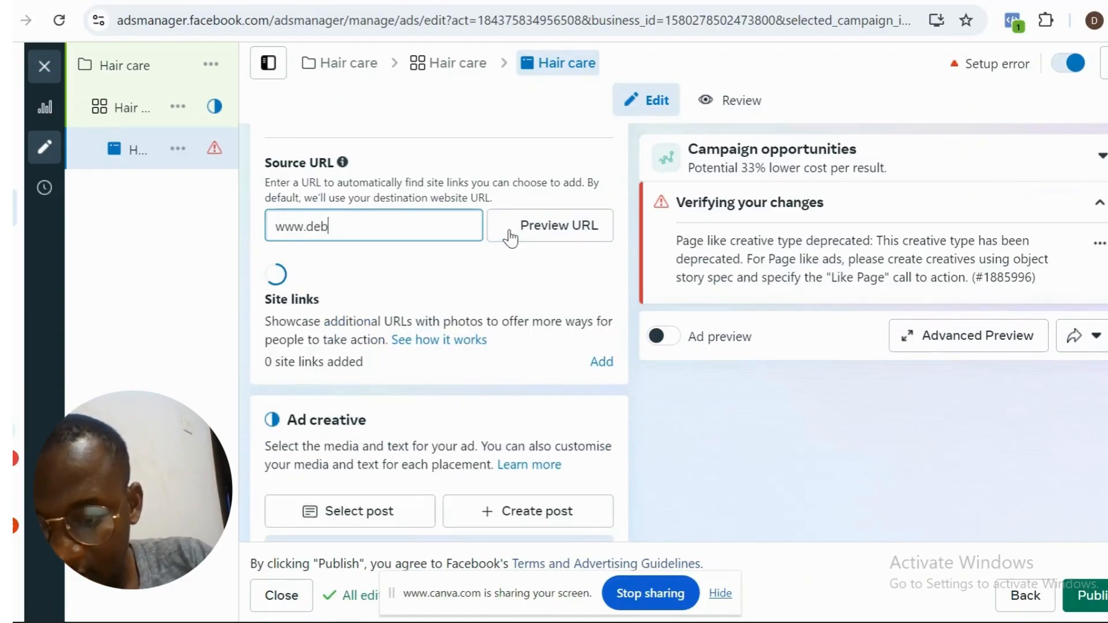
text(abo)
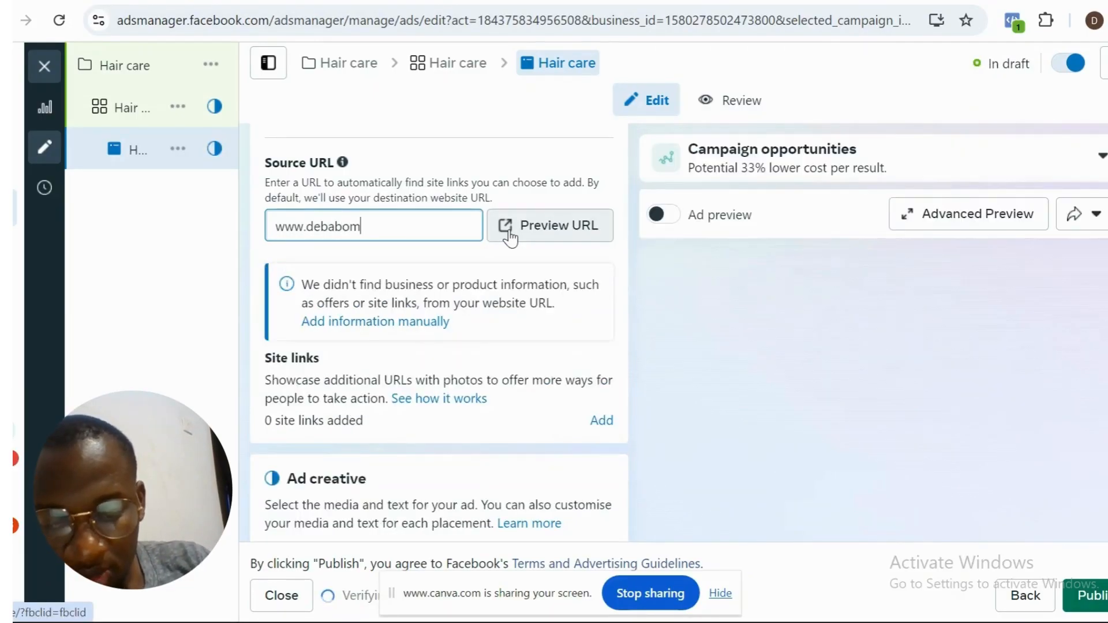
text(m.com)
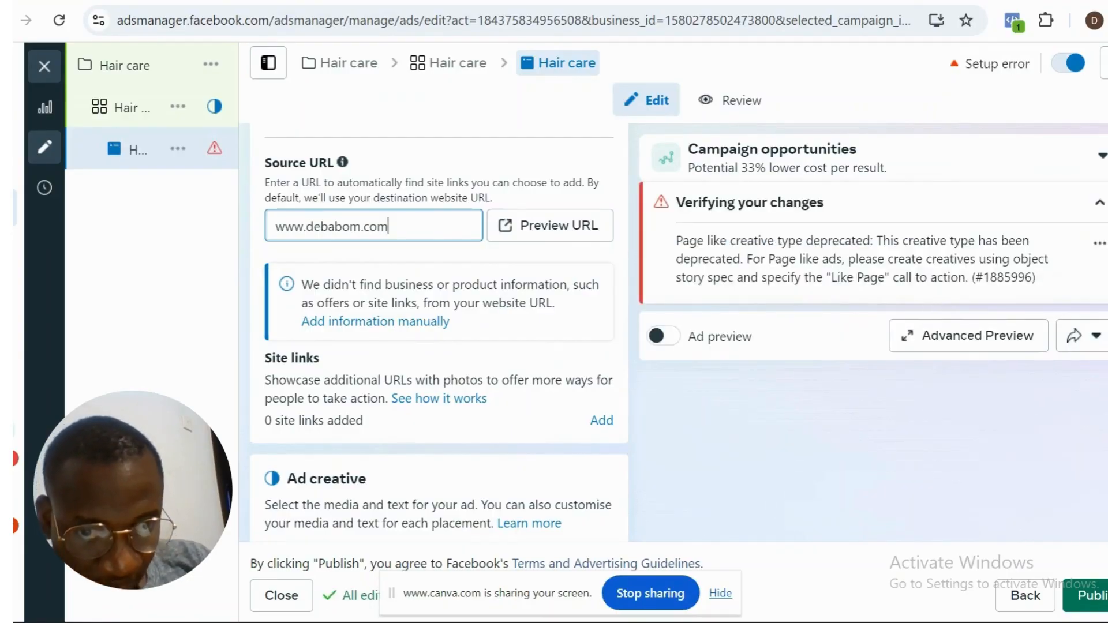
- Use the existing Facebook post beginning "E-commerce allows you to buy and" as the Hair care ad's creative
scroll(439, 339, down, 2)
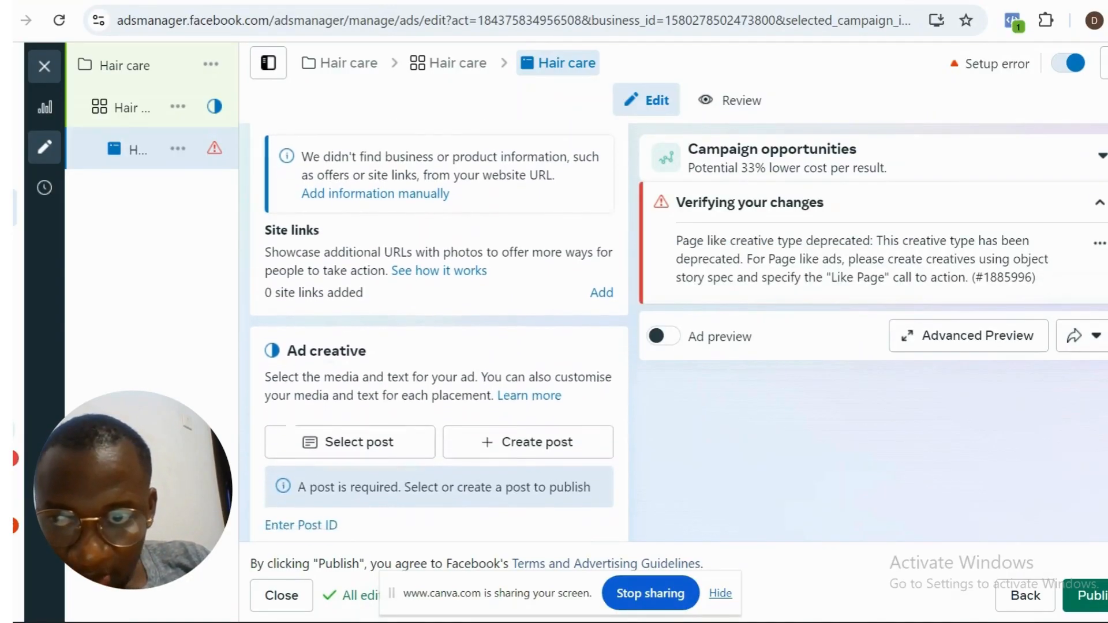
scroll(317, 249, up, 1)
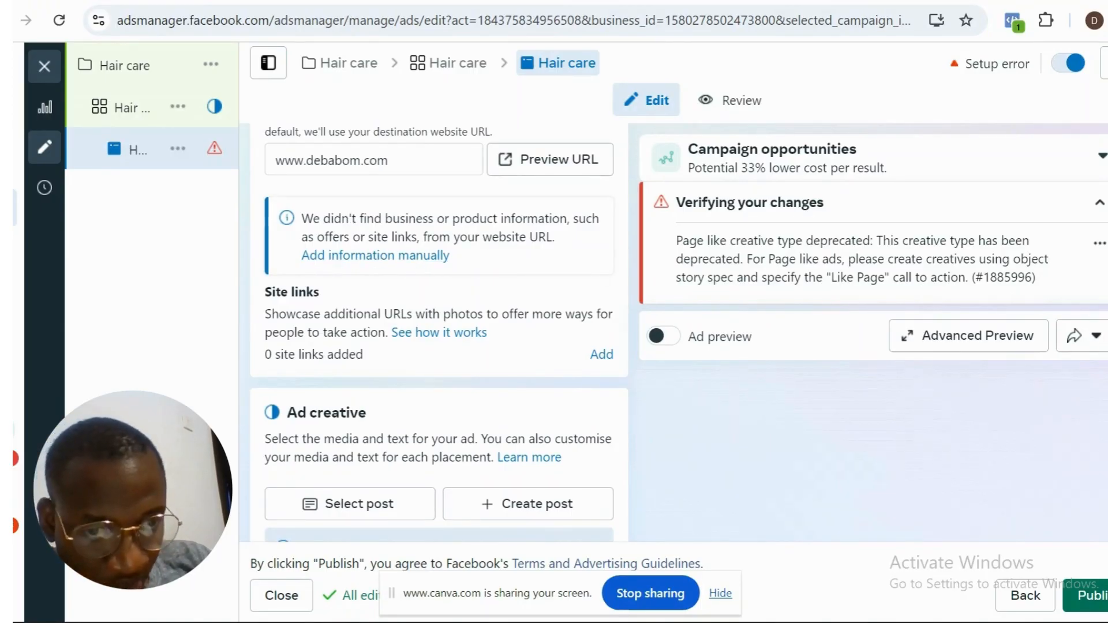
scroll(439, 335, down, 2)
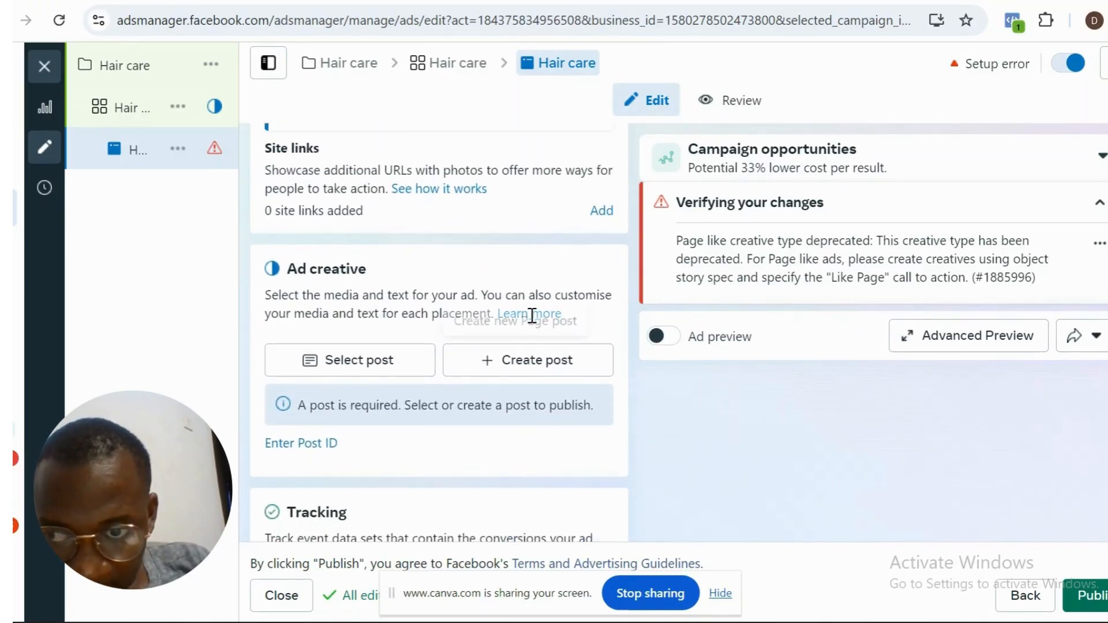
click(373, 359)
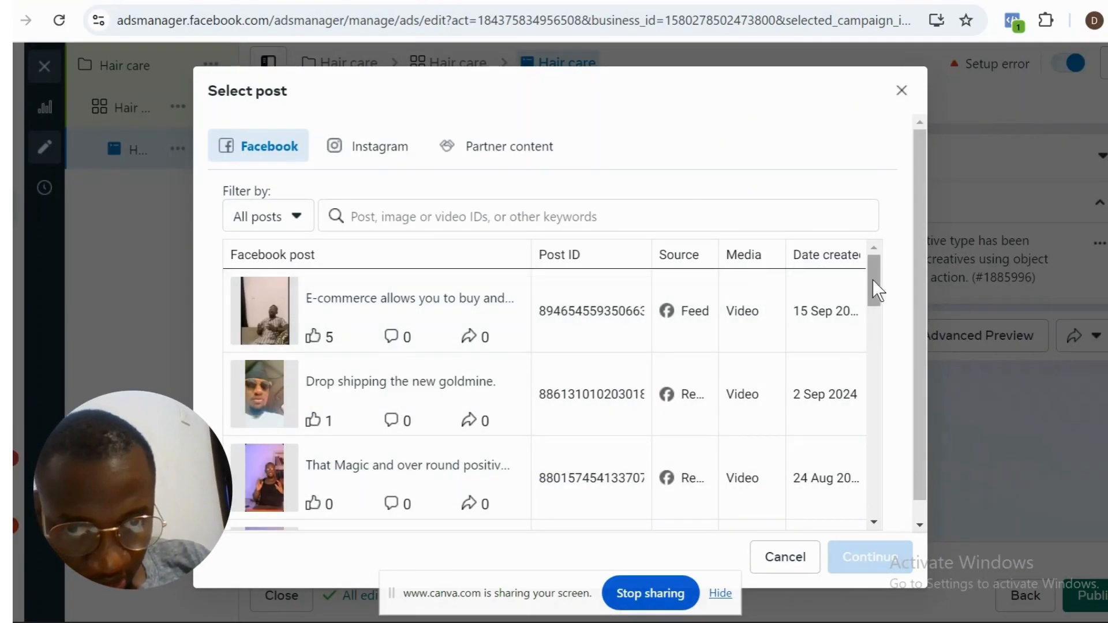
drag(875, 280, 875, 274)
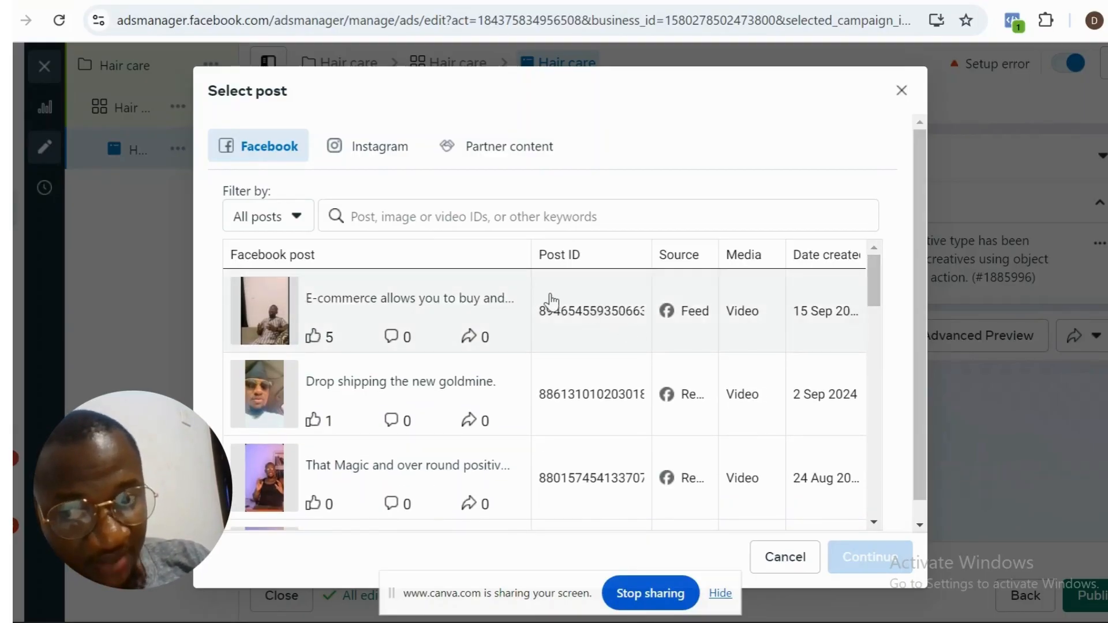
click(472, 302)
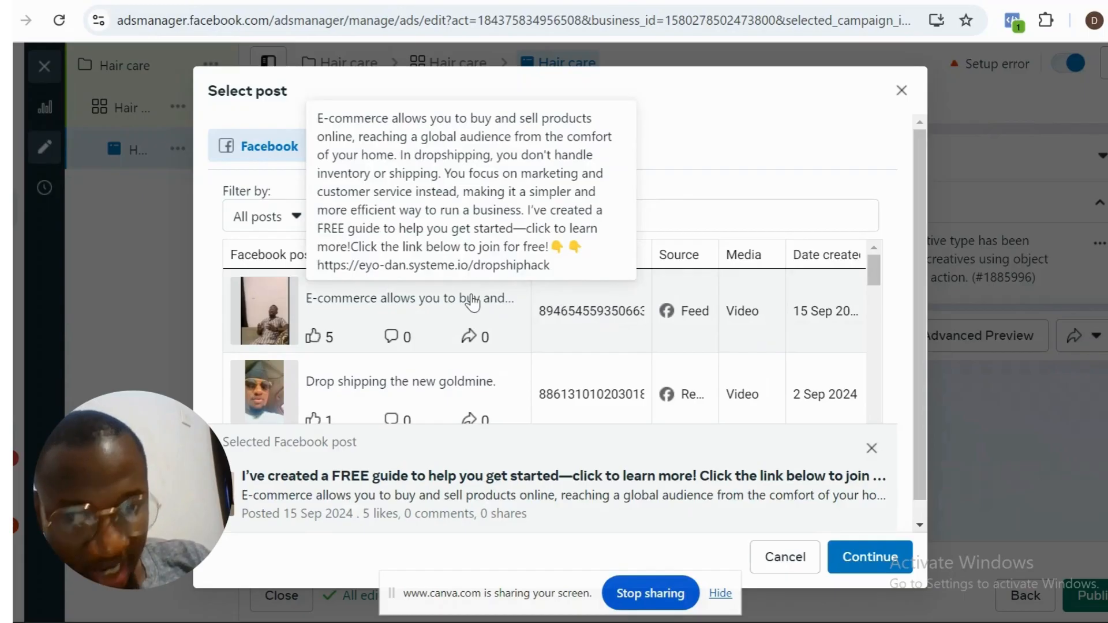
click(868, 558)
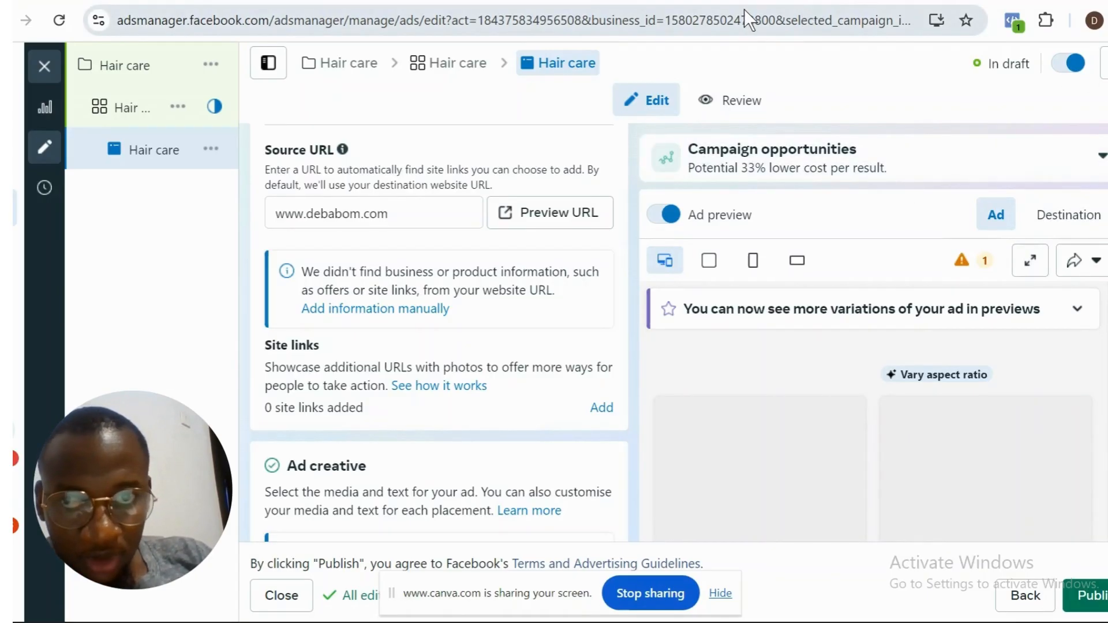
- Switch to the Meta Ad Library, search for the exact phrase "hair product" and look over the matching ads
click(480, 0)
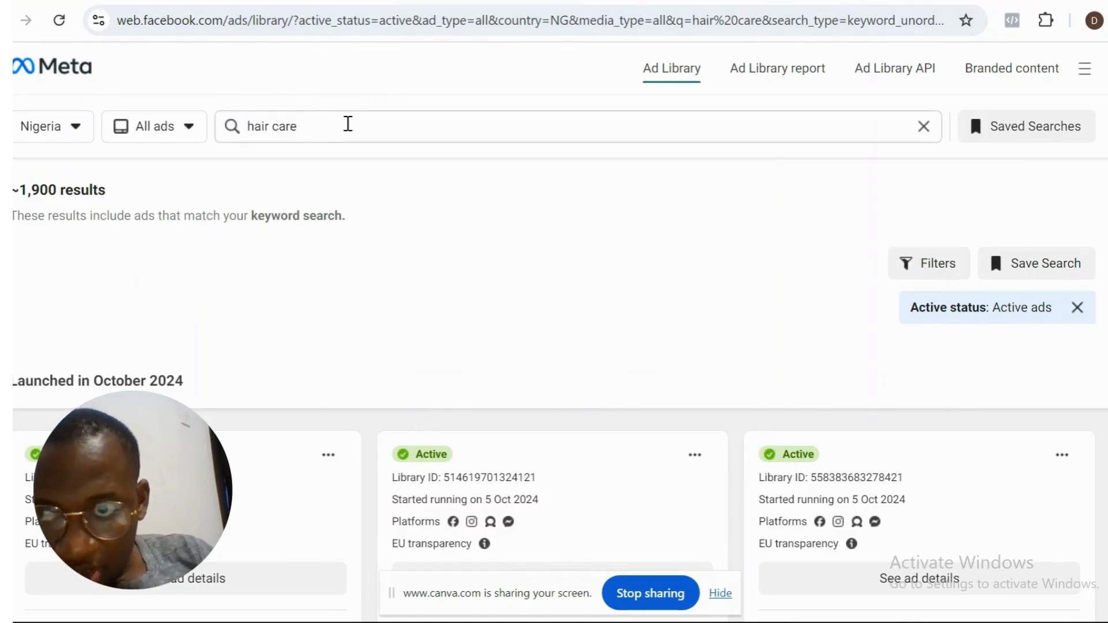
click(348, 124)
key(BackSpace)
key(BackSpace)
key(BackSpace)
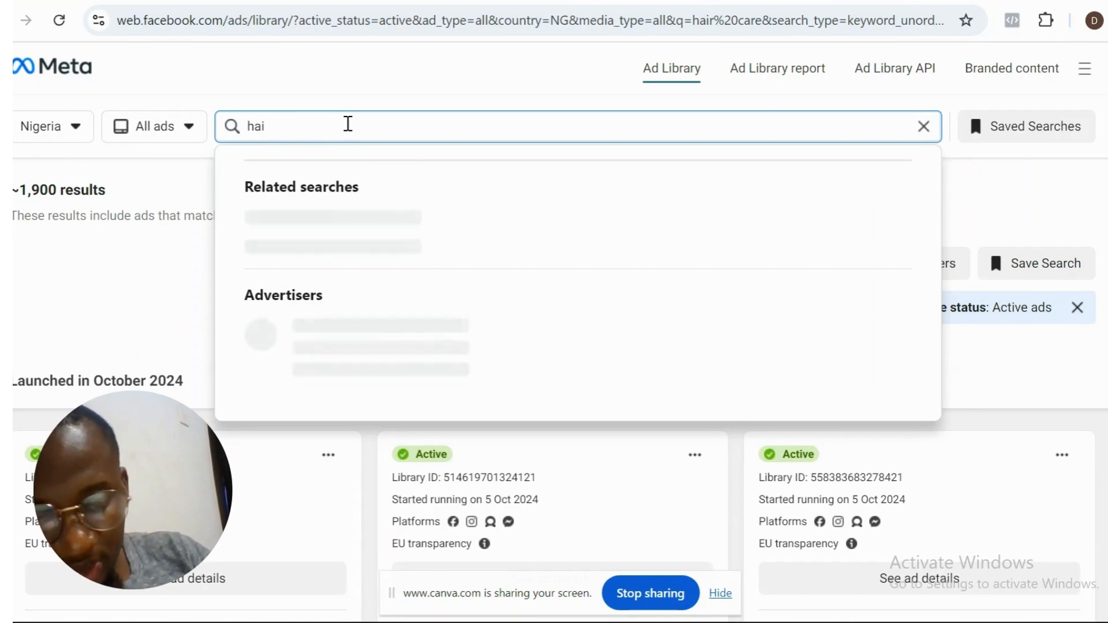
text(r product)
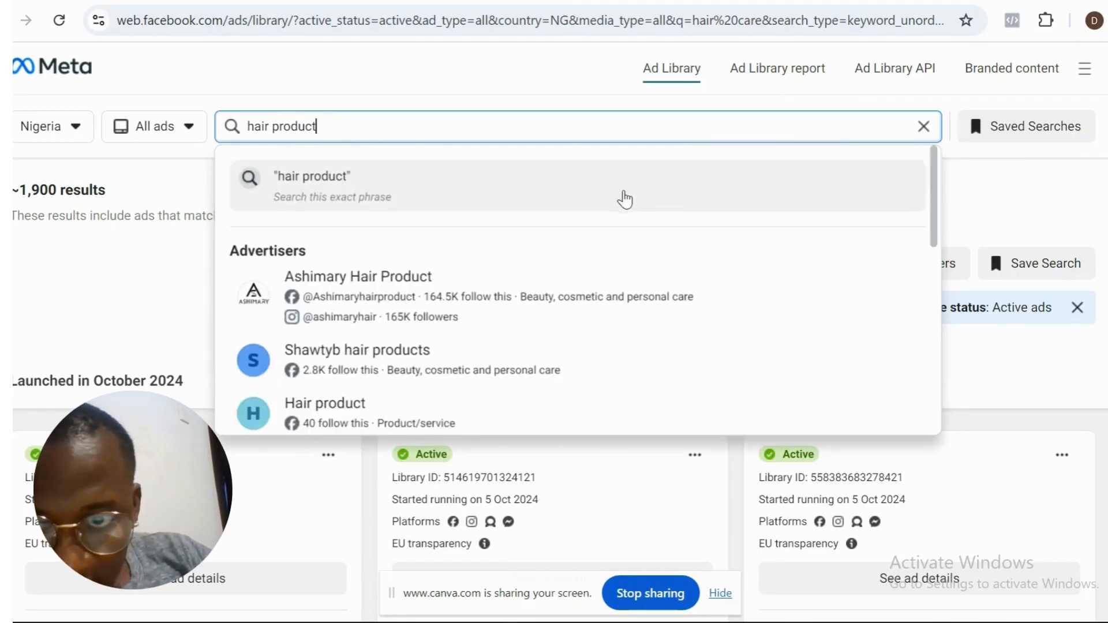
click(602, 196)
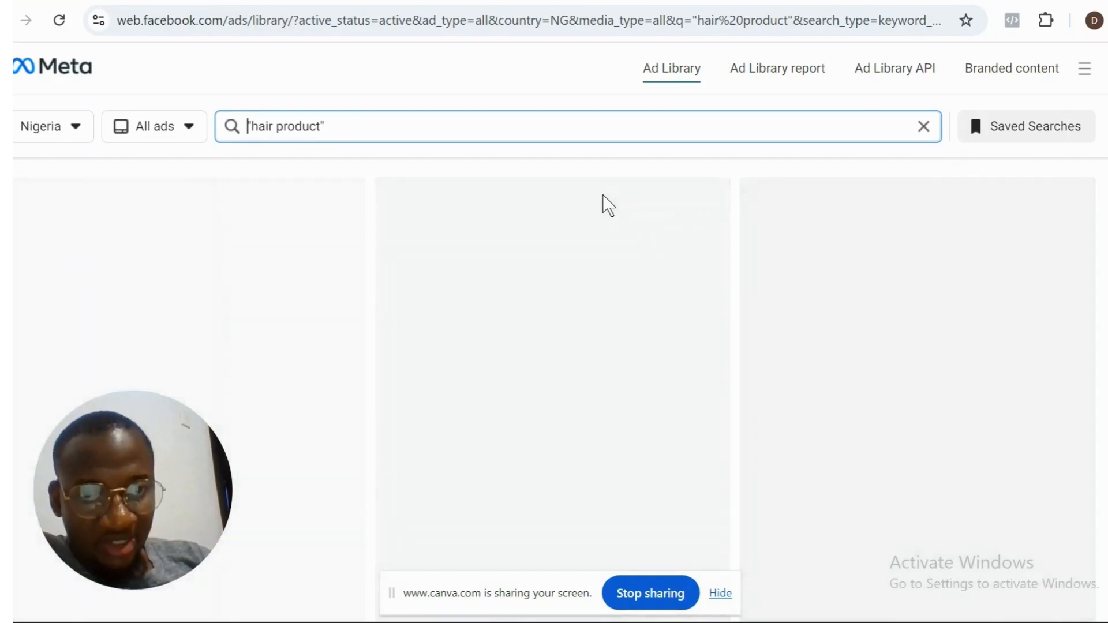
mouse_move(708, 622)
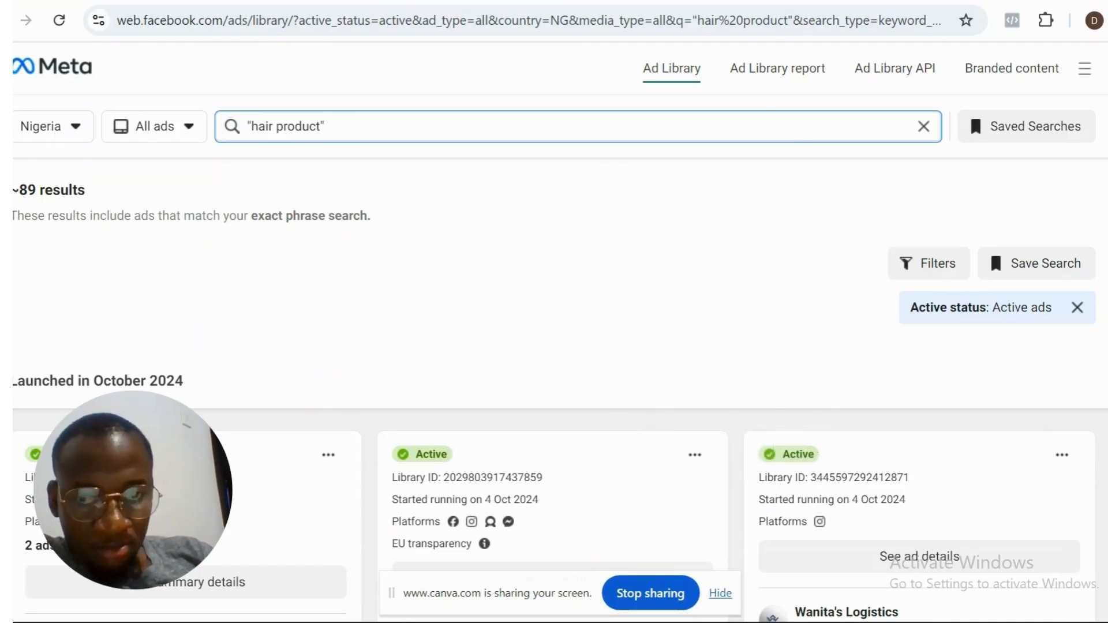
scroll(989, 179, down, 10)
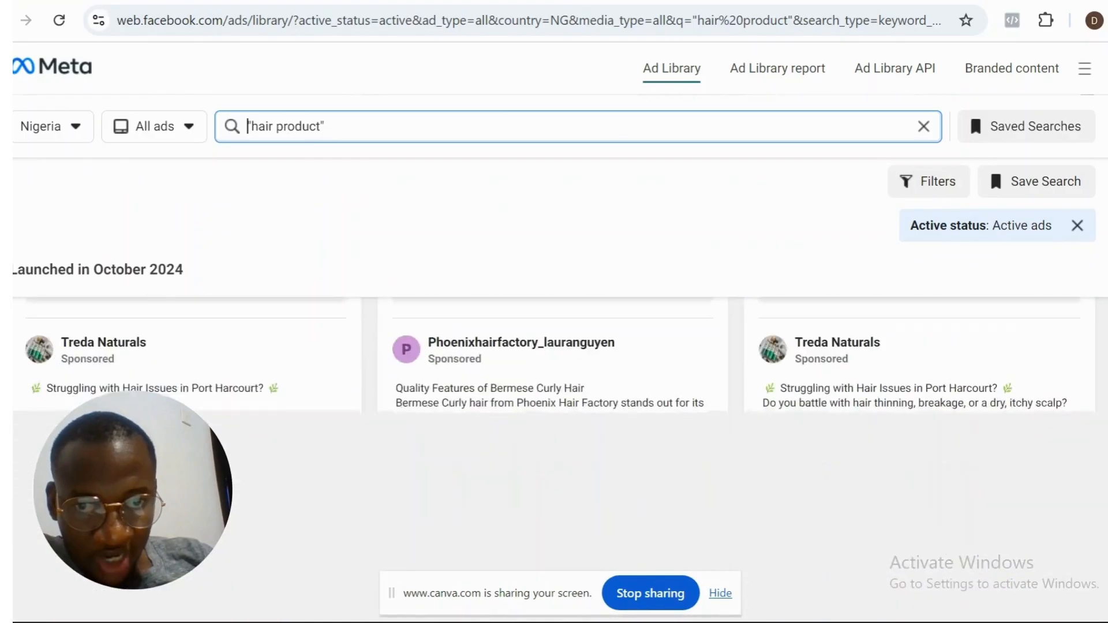
scroll(989, 165, up, 10)
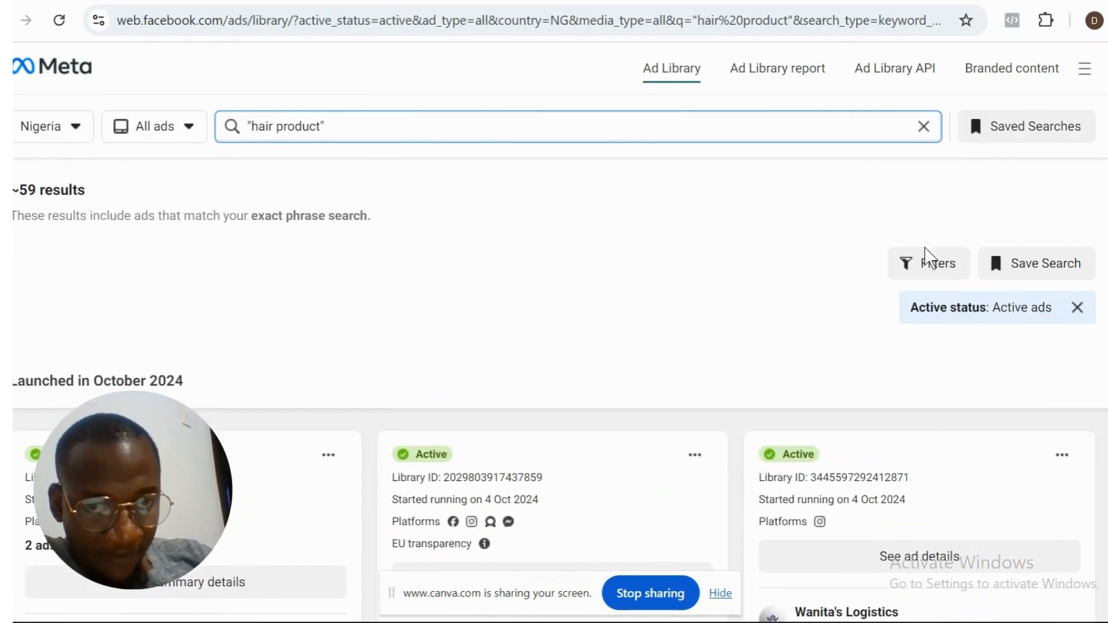
- Choose English as the language in the Ad Library search filters
click(926, 269)
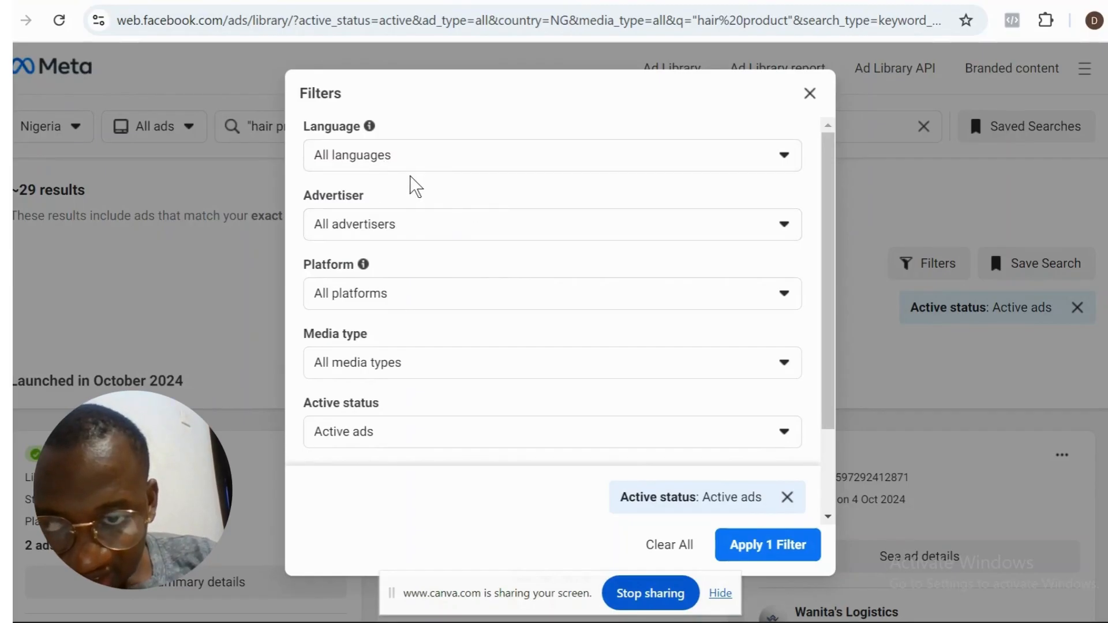
click(650, 169)
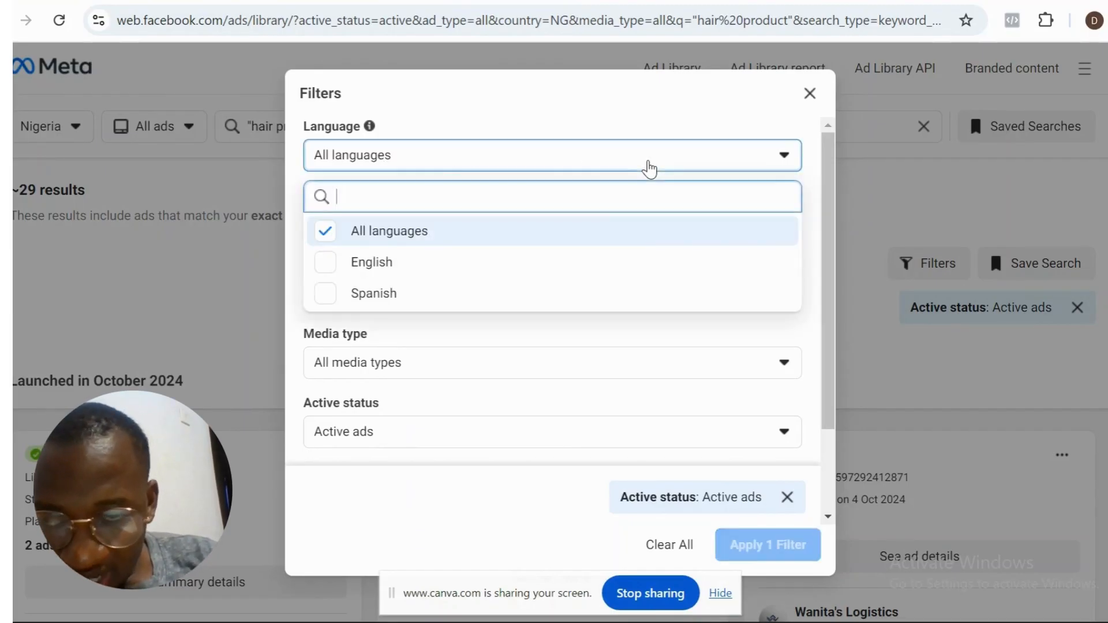
click(559, 269)
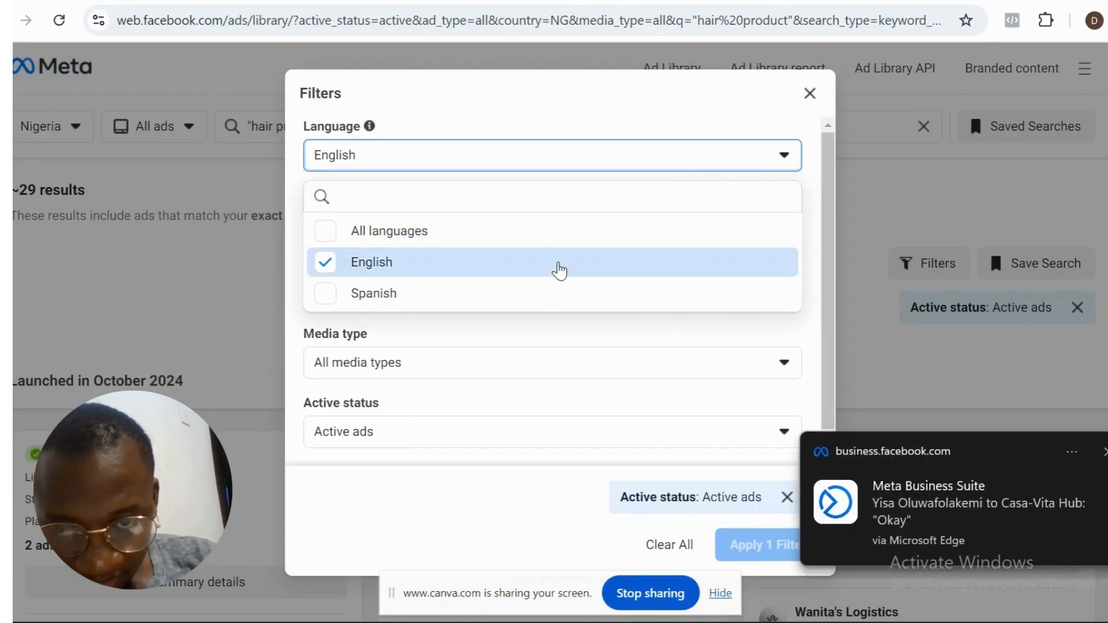
click(558, 268)
click(559, 268)
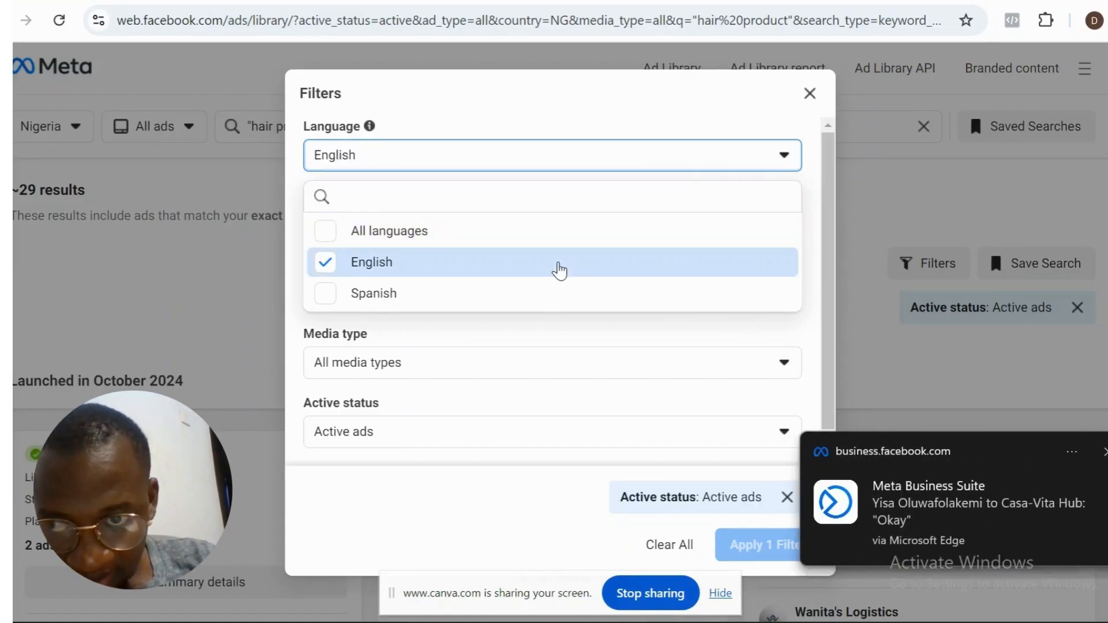
click(712, 332)
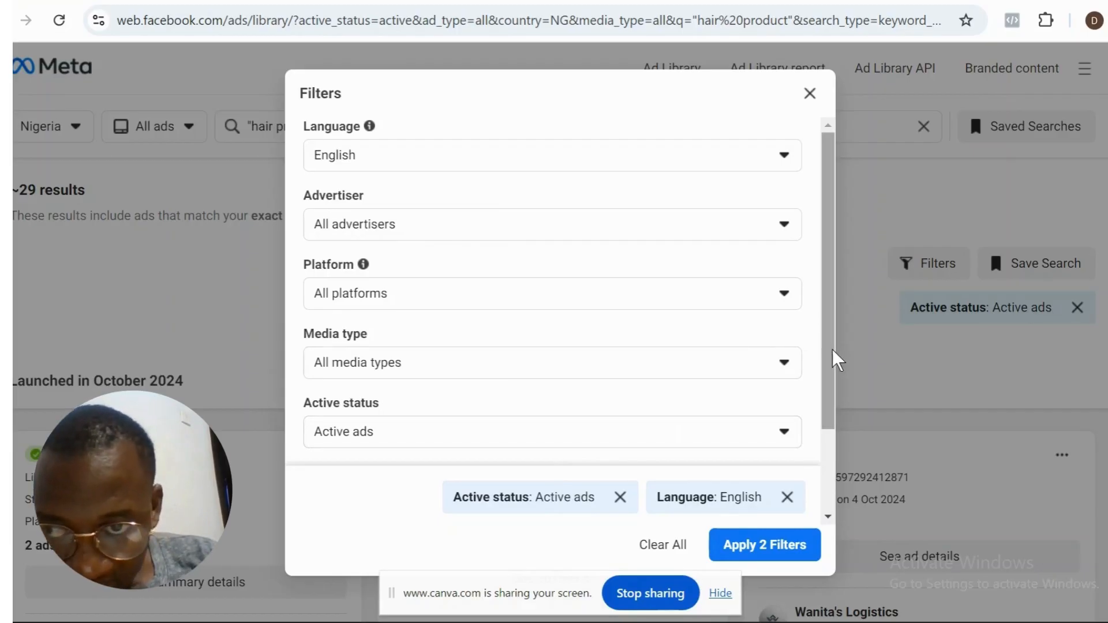
- Check the Active status filter options and open the start date of the Impressions by date range
scroll(832, 350, down, 1)
scroll(829, 397, down, 1)
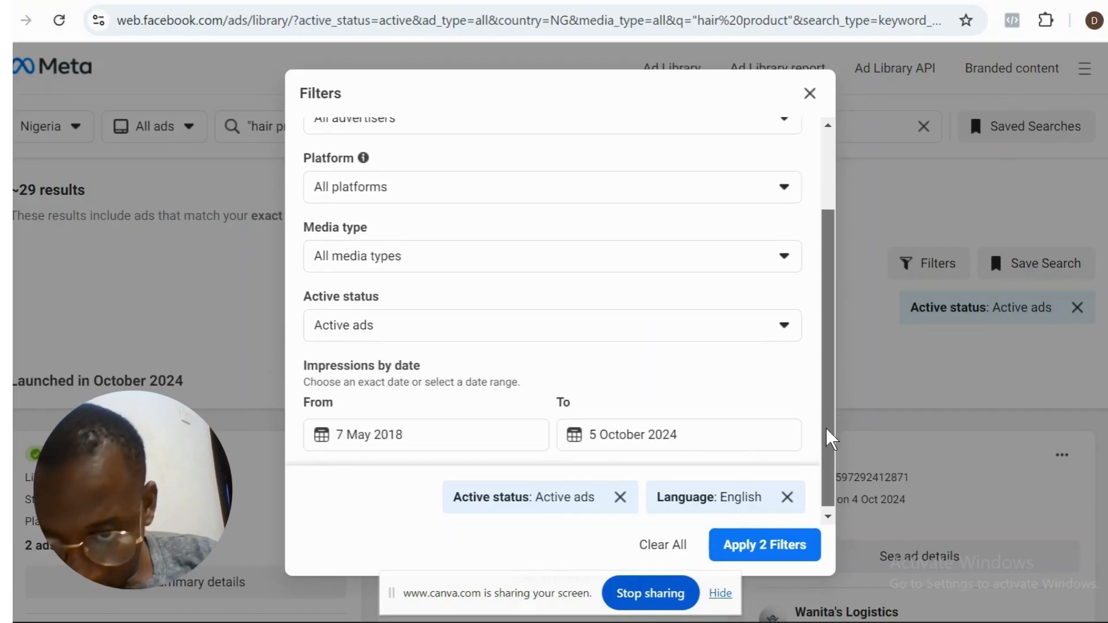
click(517, 337)
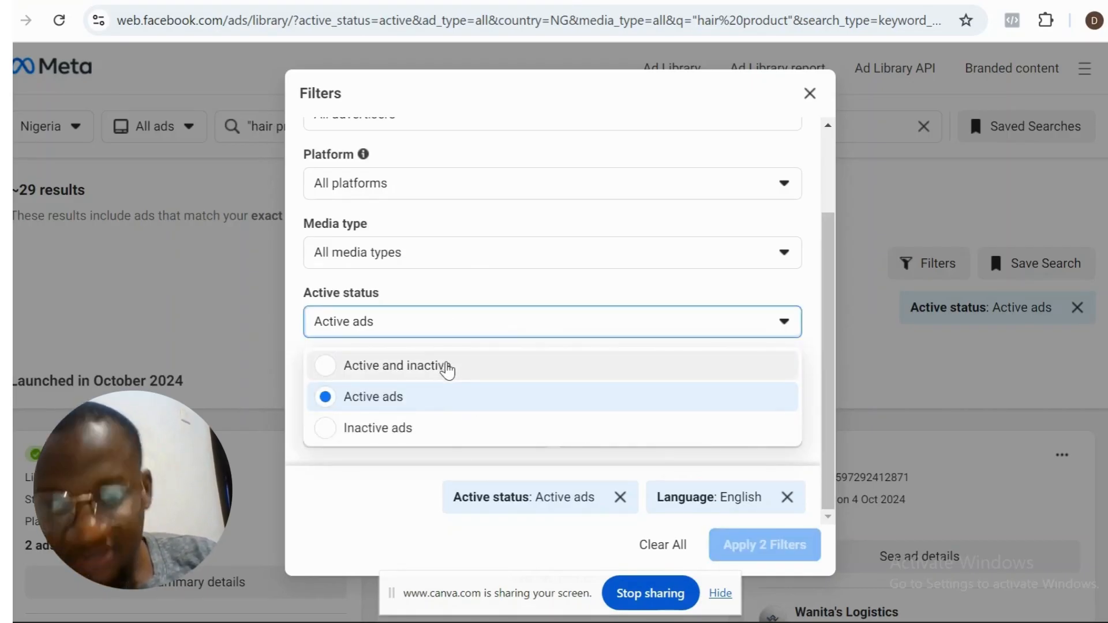
click(572, 296)
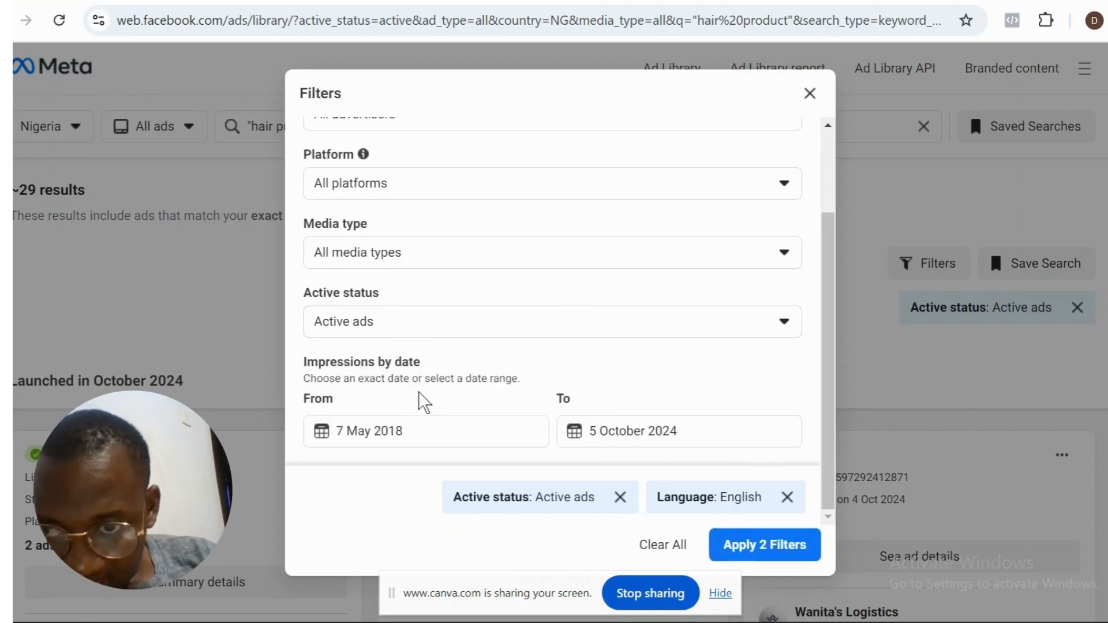
click(445, 435)
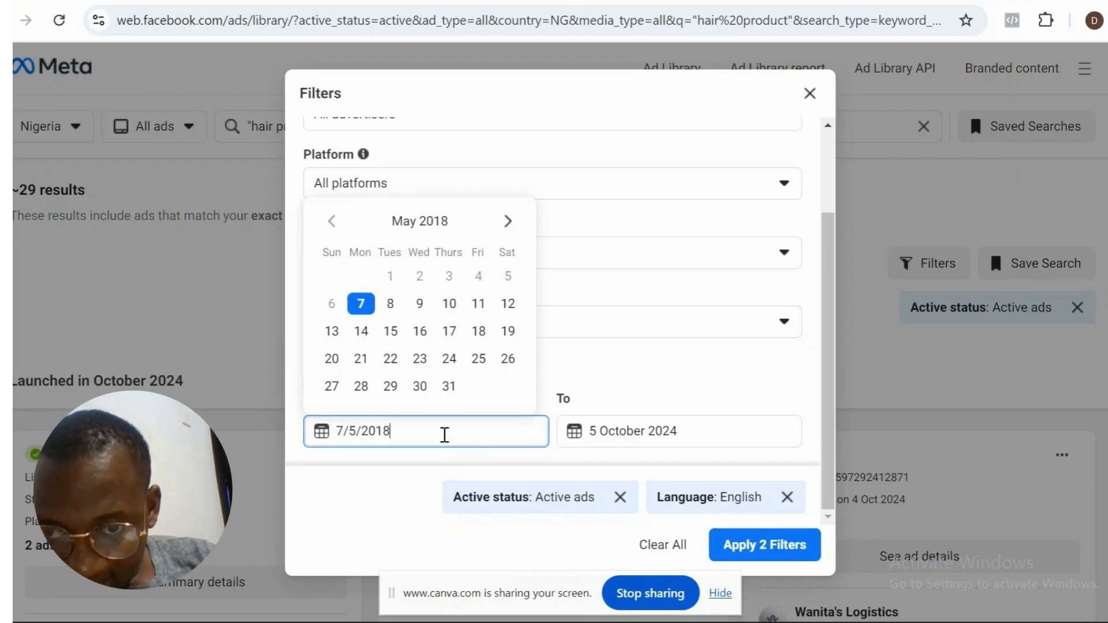
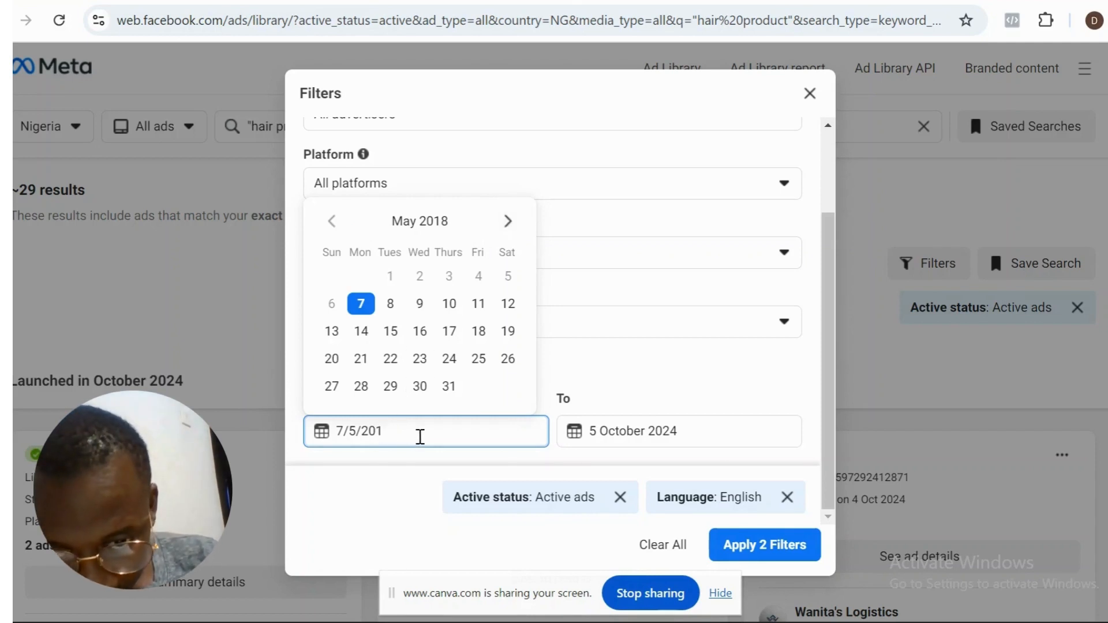
- Set the Impressions by date start to 7 May 2024 and apply the search filters
key(BackSpace)
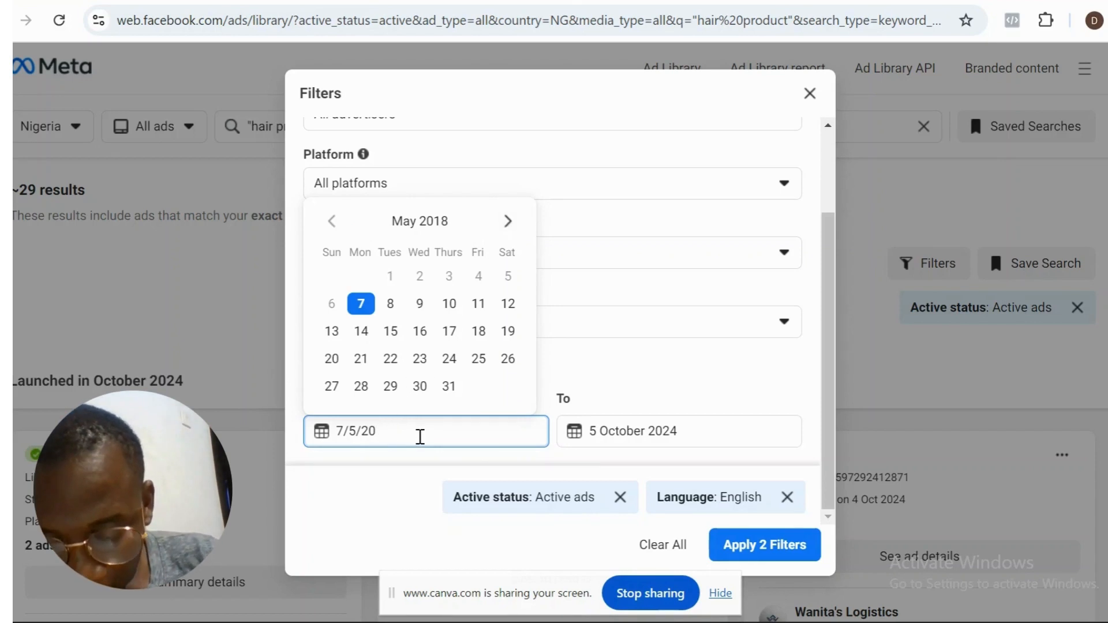
text(24)
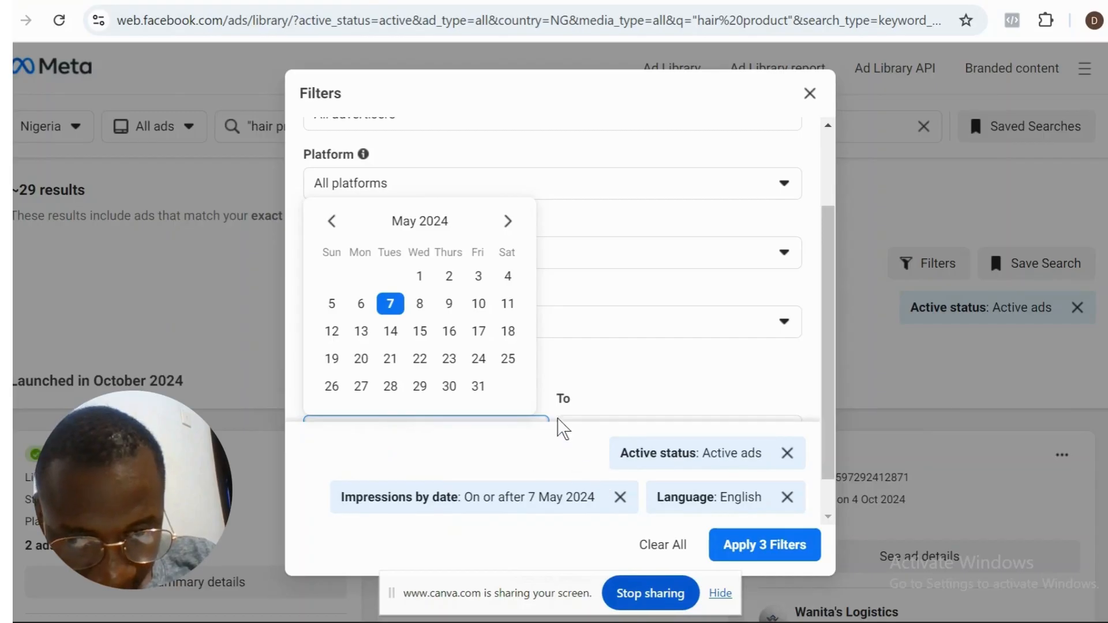
click(642, 382)
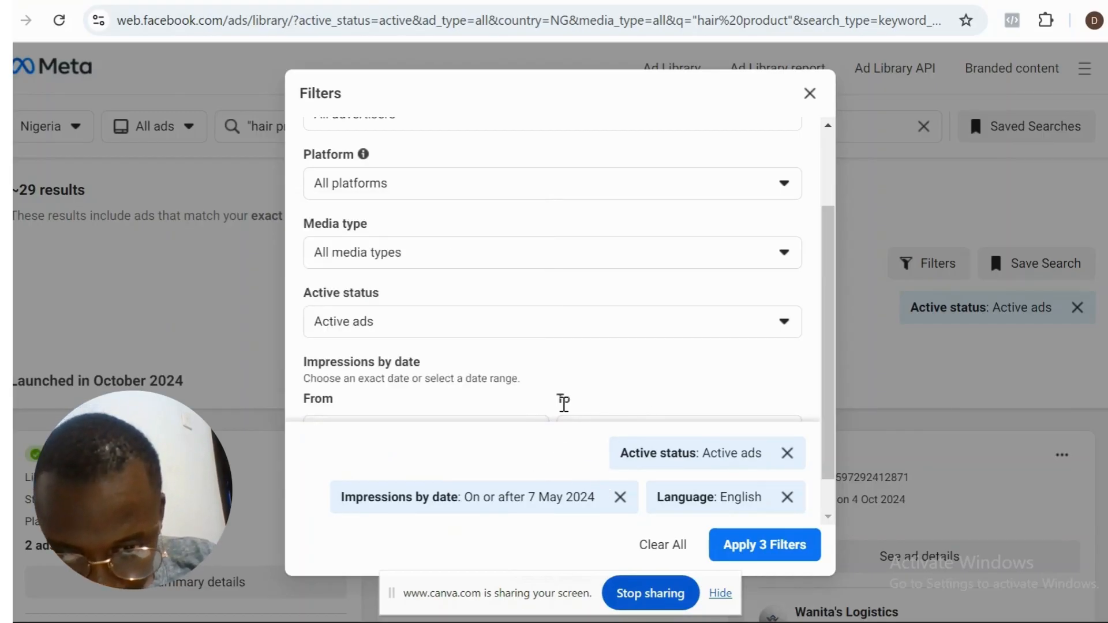
drag(828, 340, 830, 415)
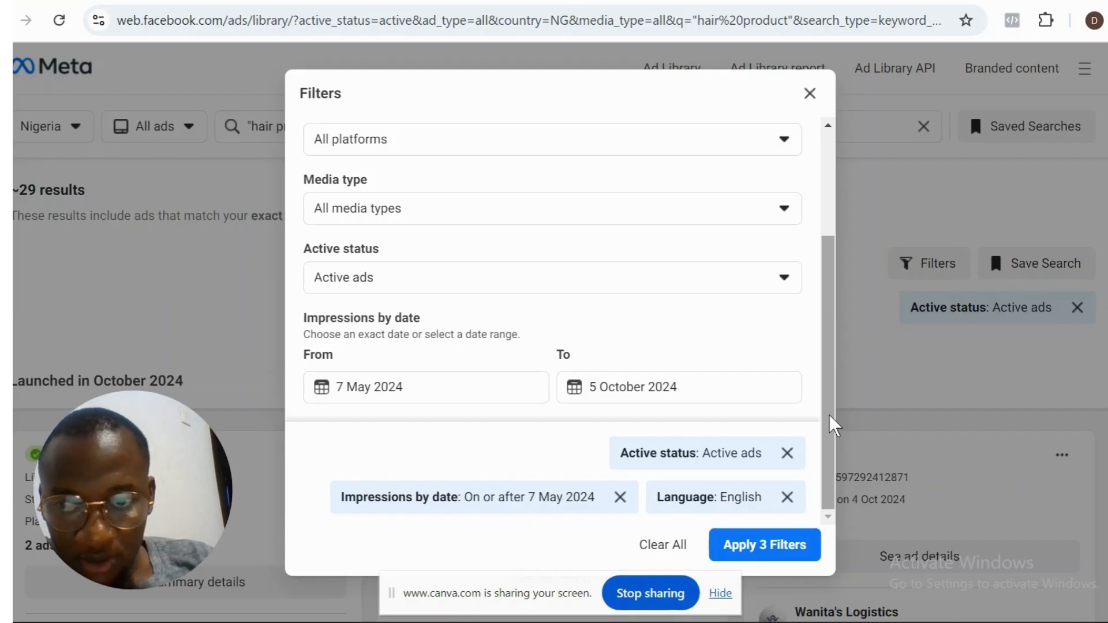
click(783, 544)
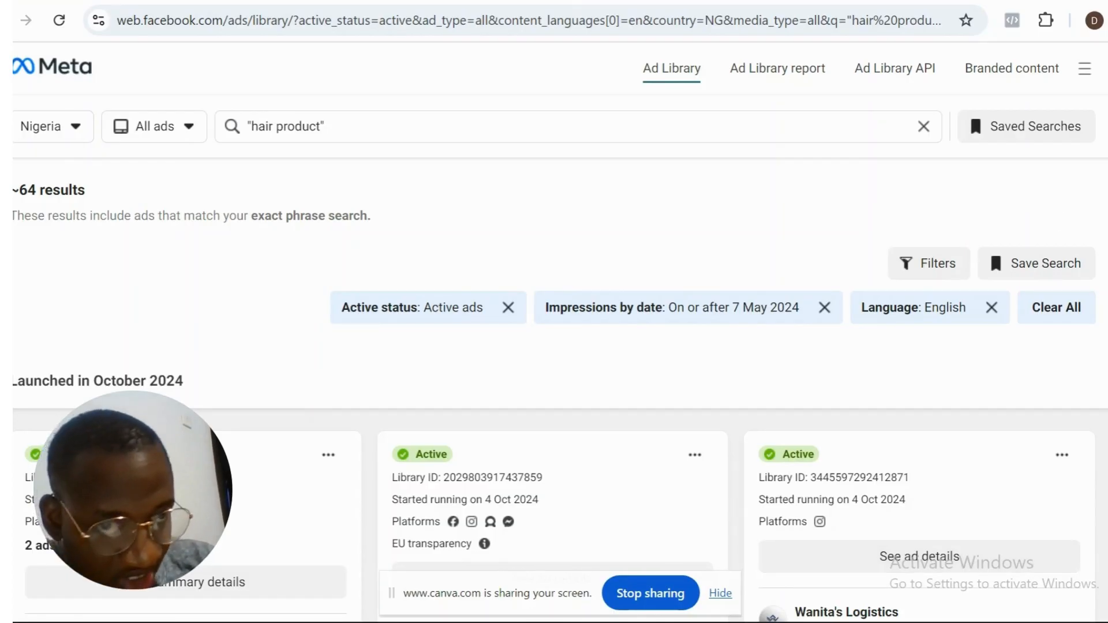
- Look over the first filtered hair product ads and play the video of the ad offering an adult set
scroll(990, 165, down, 5)
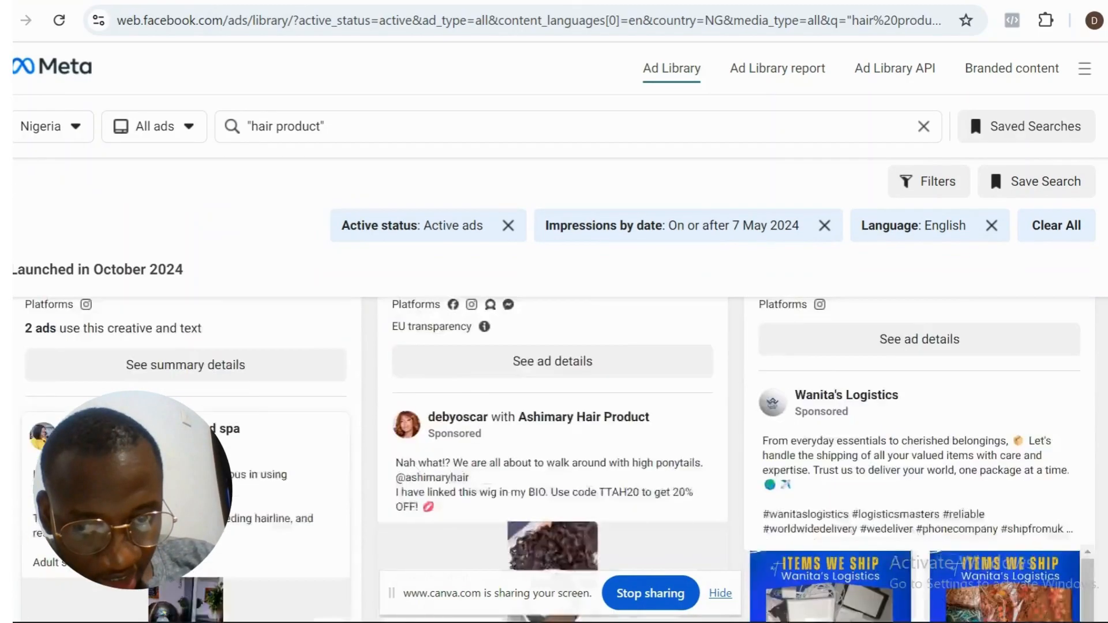
scroll(989, 165, down, 2)
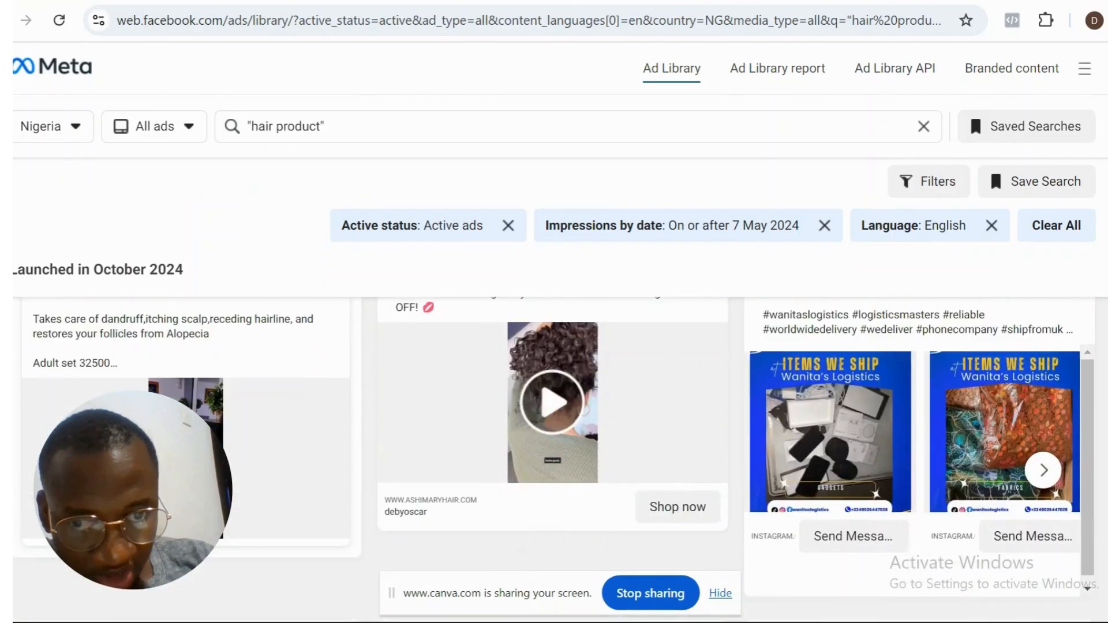
scroll(989, 165, down, 4)
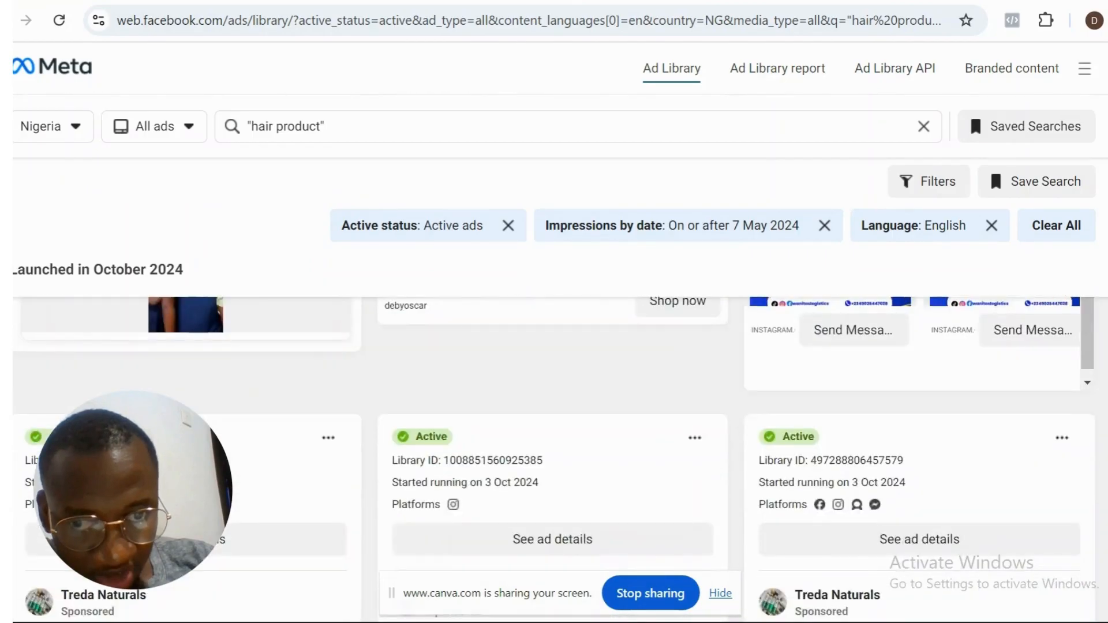
scroll(990, 165, up, 6)
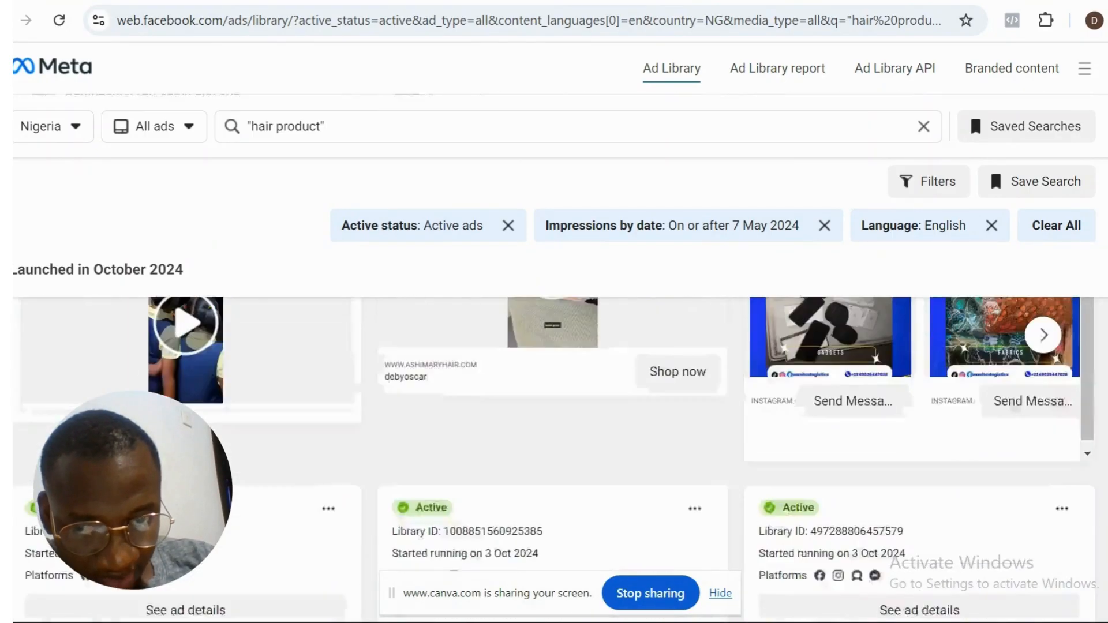
scroll(989, 165, down, 1)
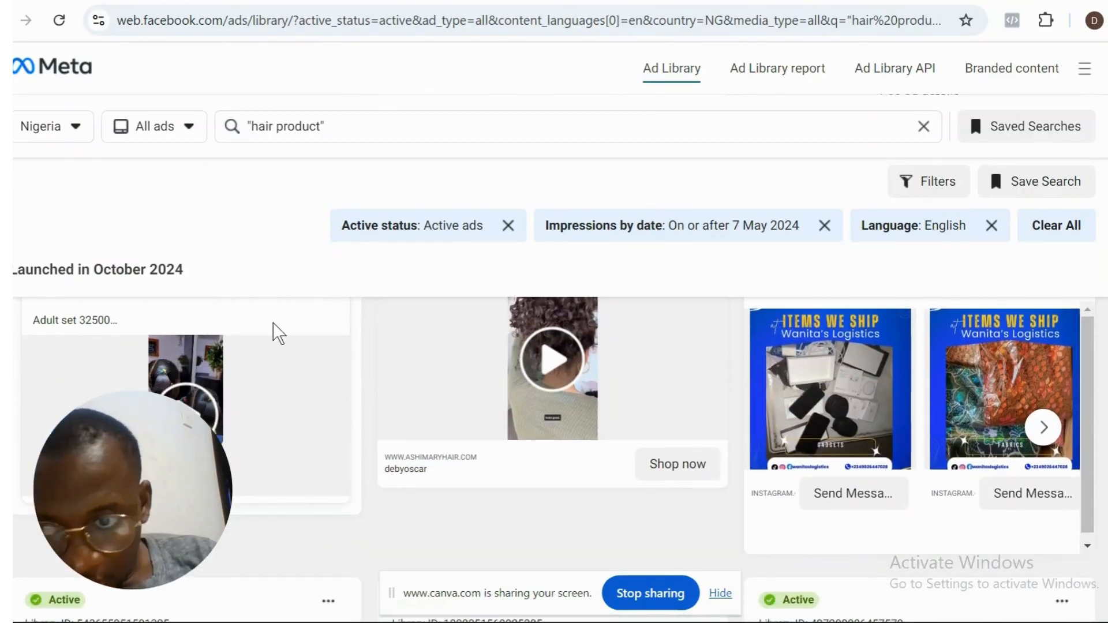
click(216, 405)
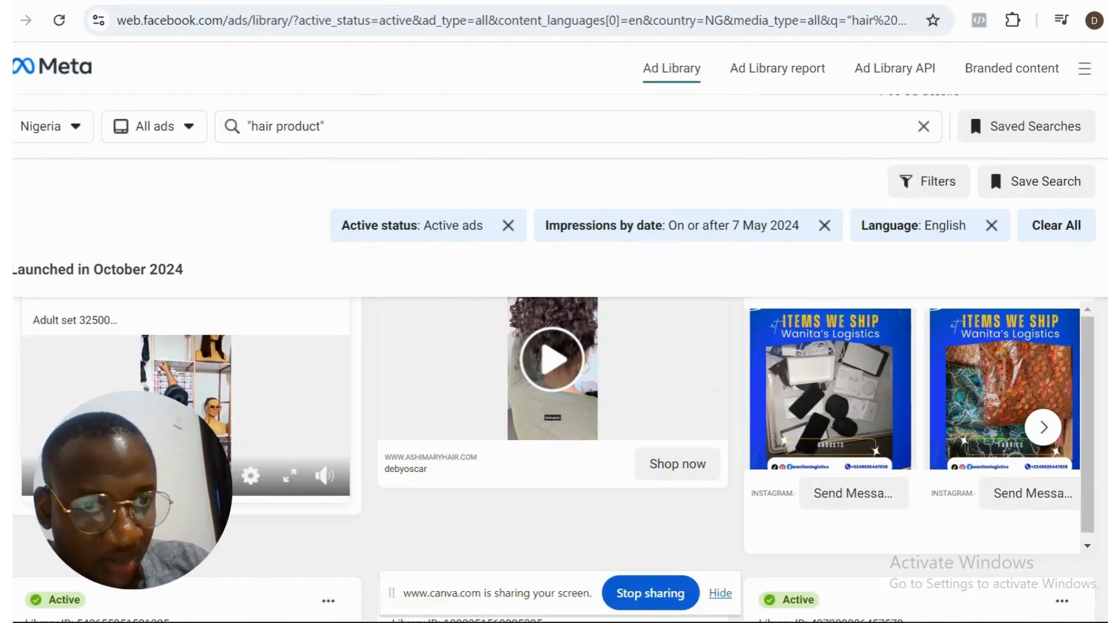
- Examine the texts, videos and calls to action of the remaining ads launched in October and September 2024
scroll(554, 451, down, 15)
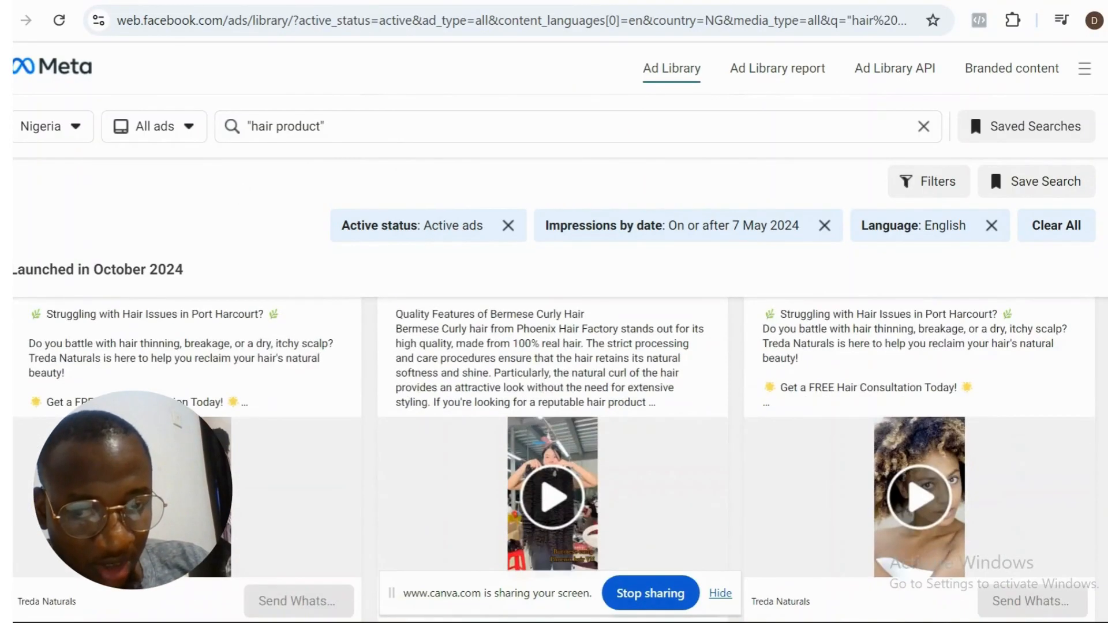
scroll(554, 450, down, 10)
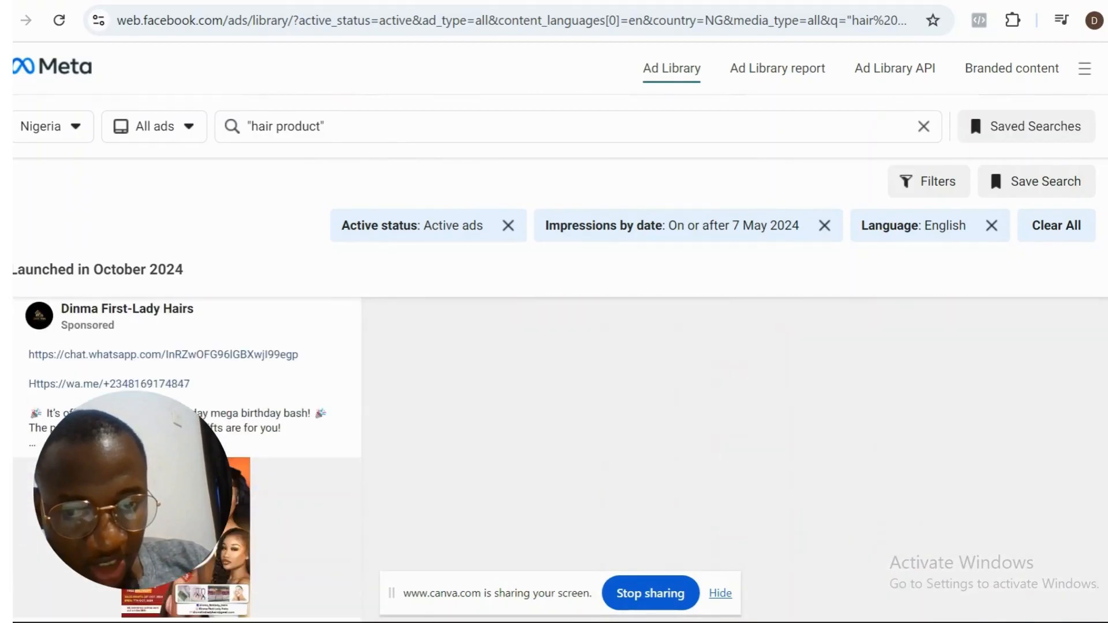
scroll(554, 450, down, 7)
scroll(554, 450, up, 14)
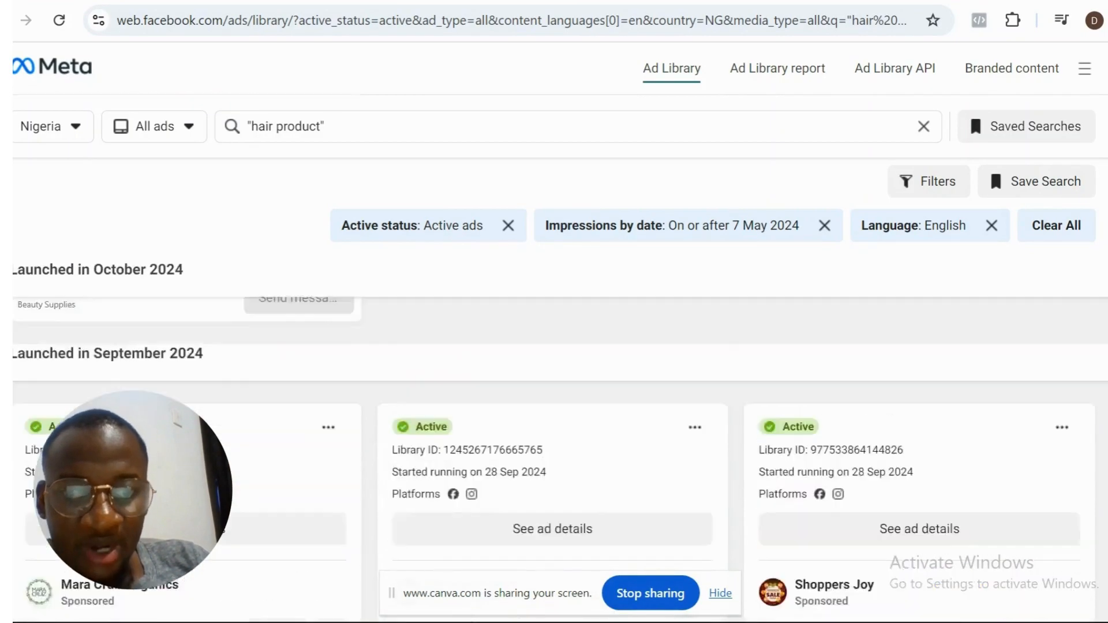
scroll(554, 450, up, 2)
scroll(554, 450, up, 10)
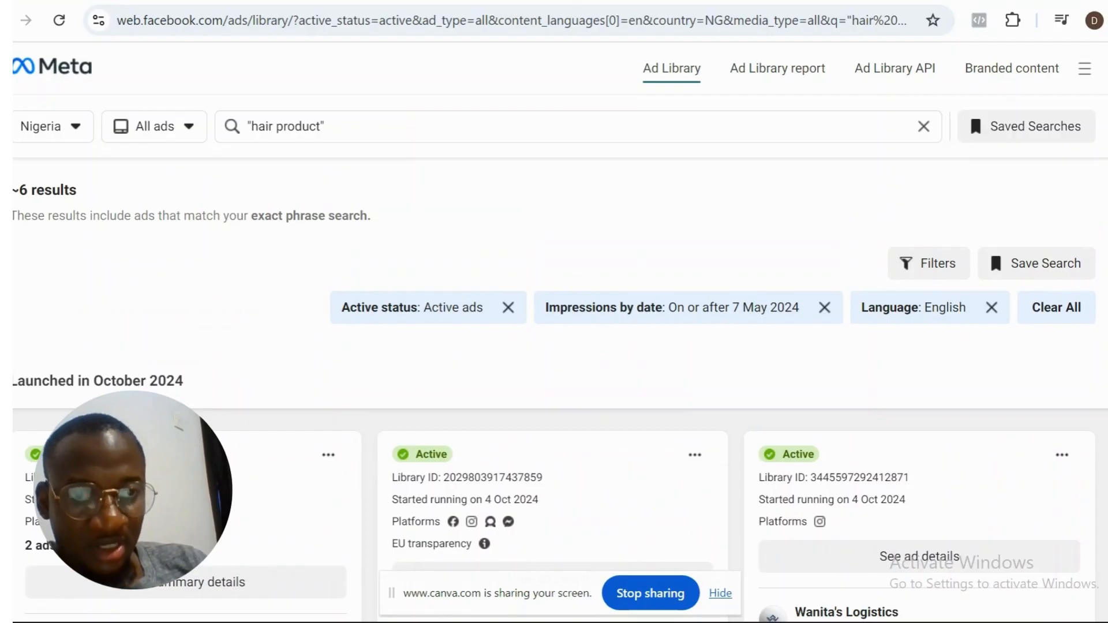
scroll(989, 165, down, 2)
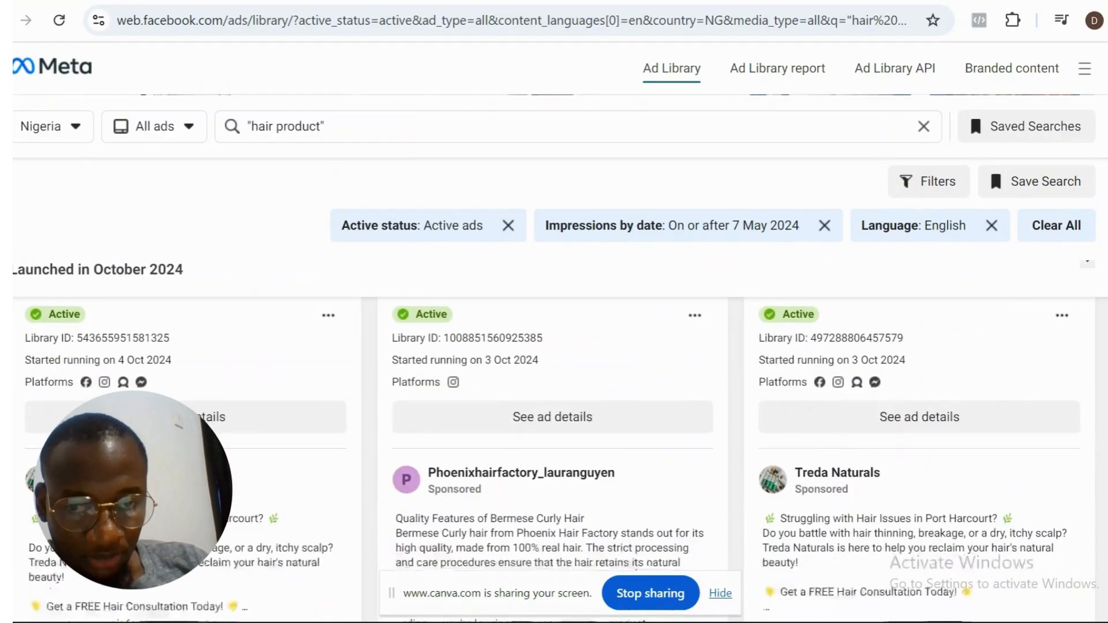
scroll(989, 165, down, 2)
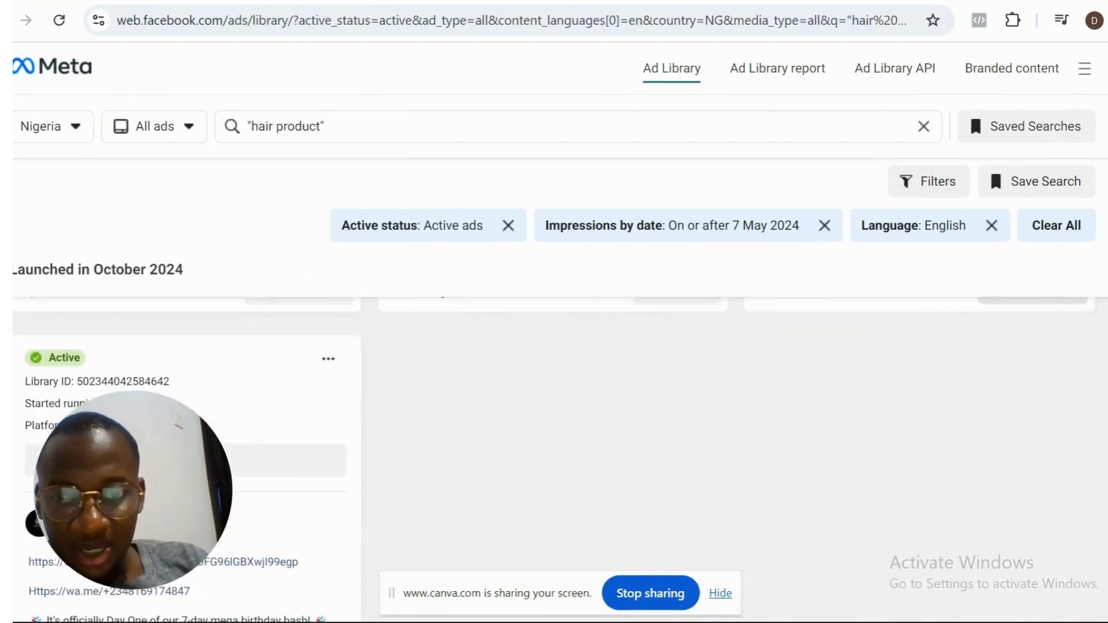
scroll(989, 165, down, 4)
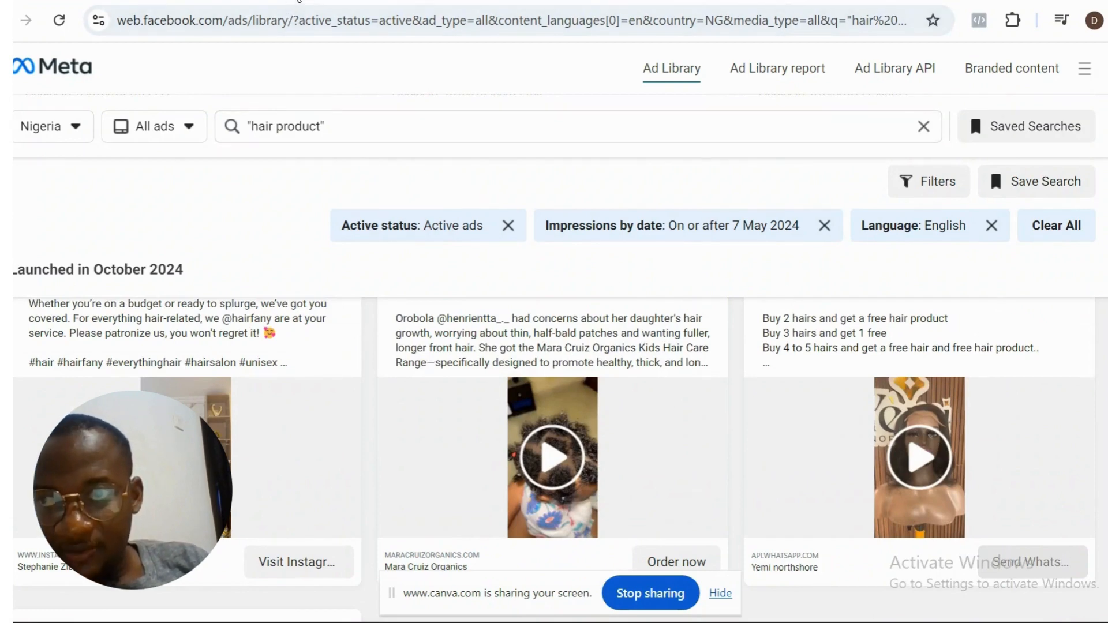
- Switch back to Ads Manager and review the Hair care ad's selected post, primary text and placement previews
click(299, 2)
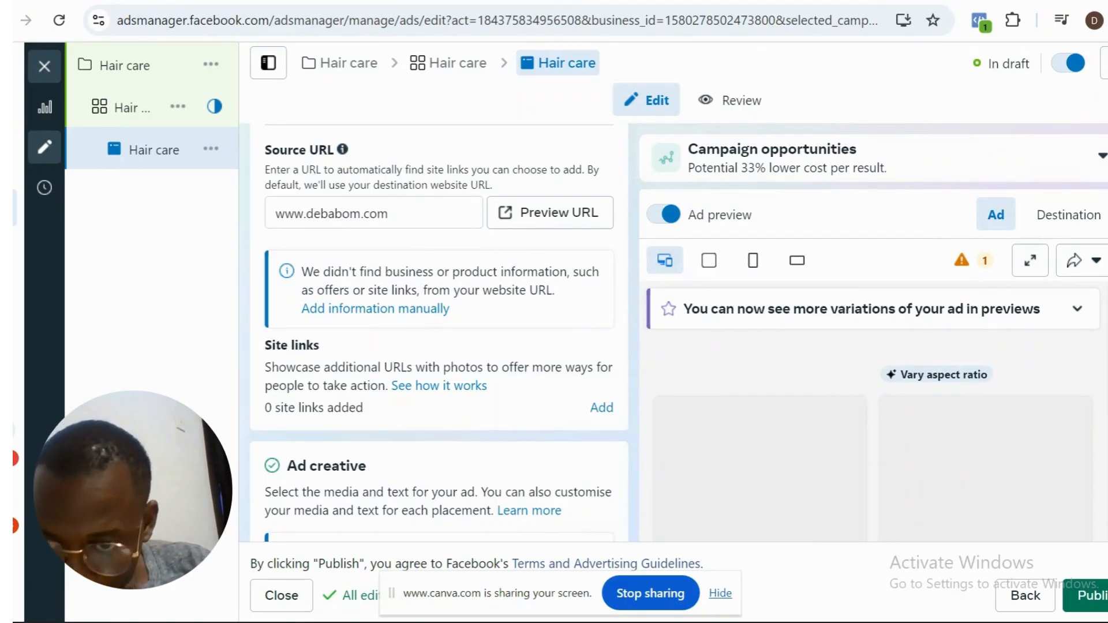
scroll(439, 332, down, 6)
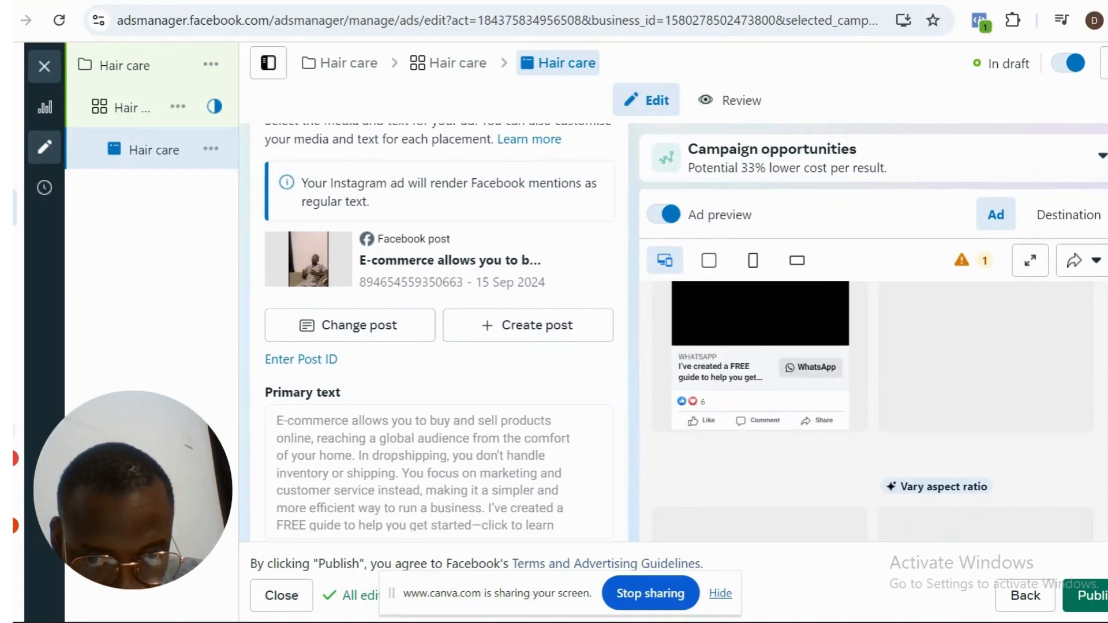
scroll(1107, 350, up, 3)
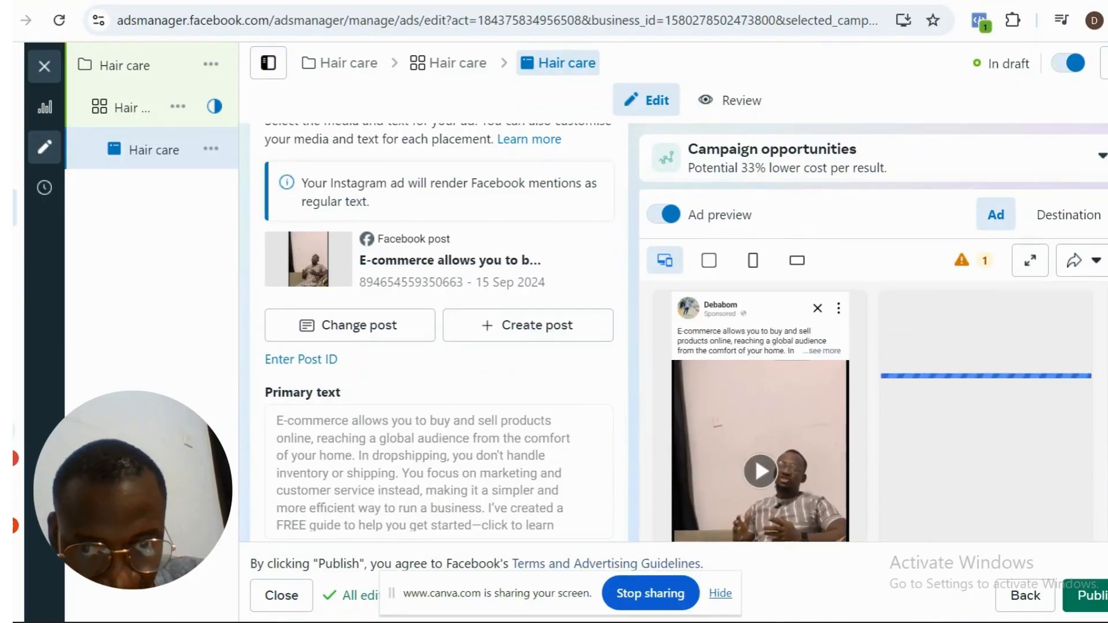
drag(1104, 345, 1104, 349)
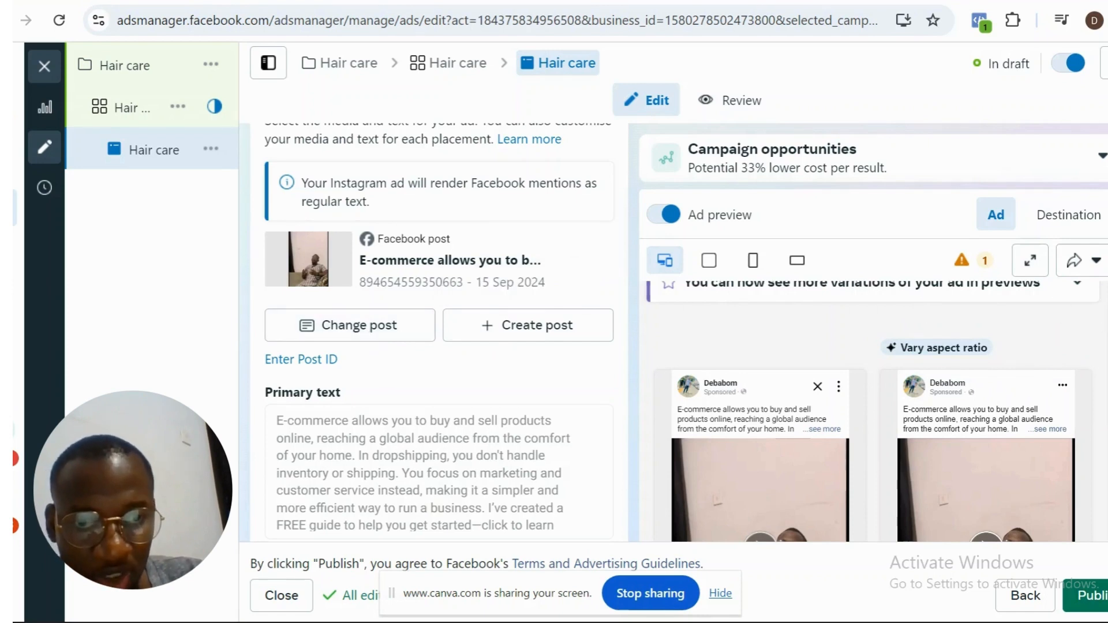
scroll(870, 411, down, 2)
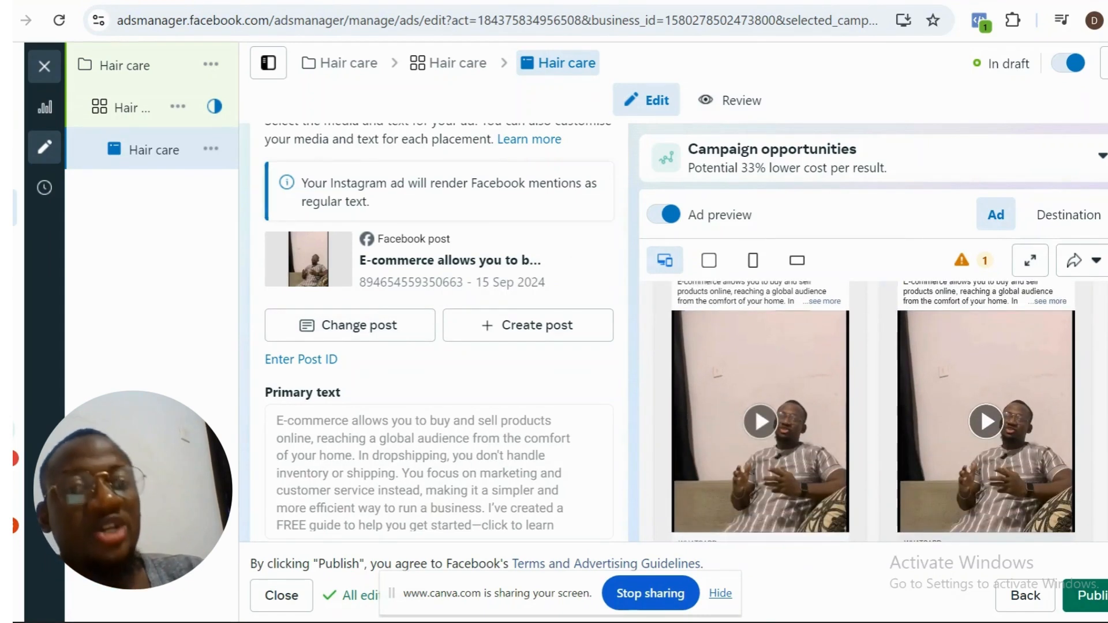
scroll(1104, 463, down, 5)
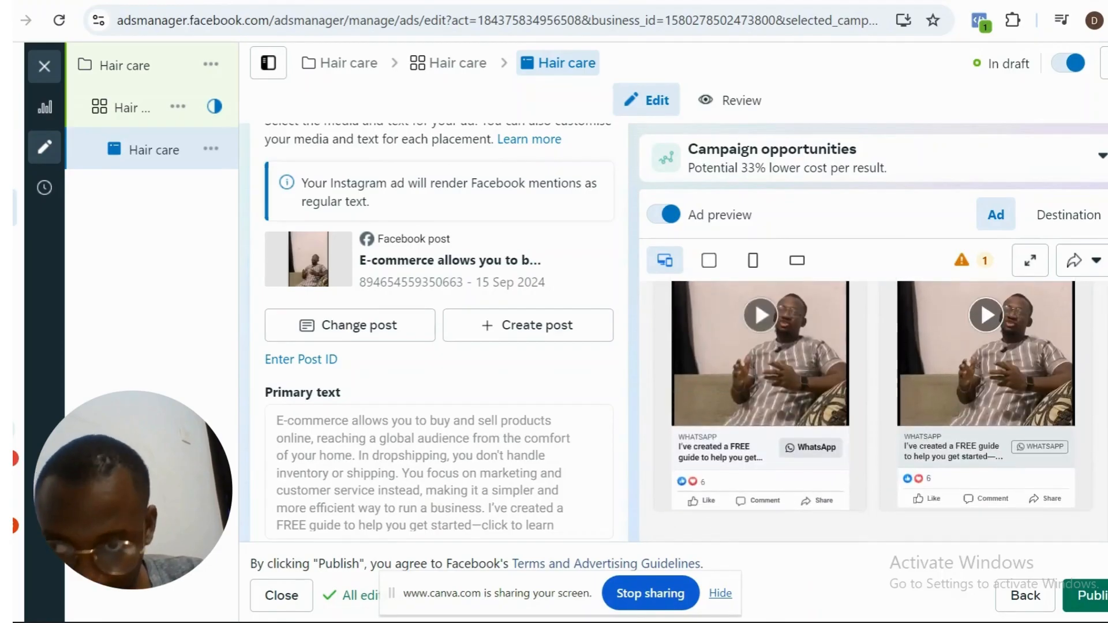
scroll(1104, 468, down, 1)
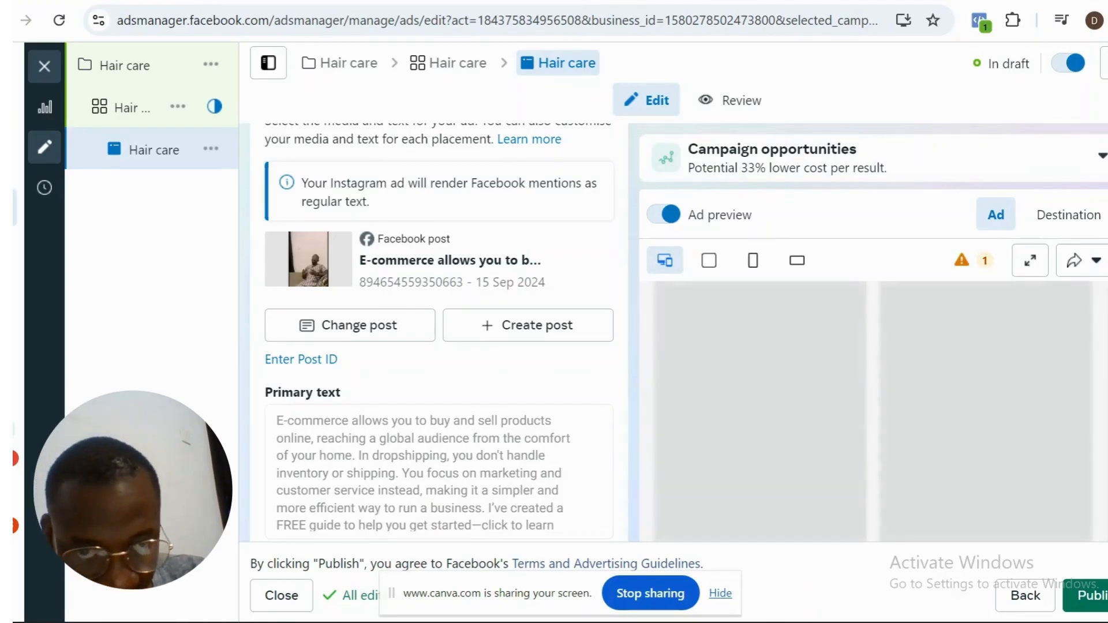
scroll(439, 332, down, 1)
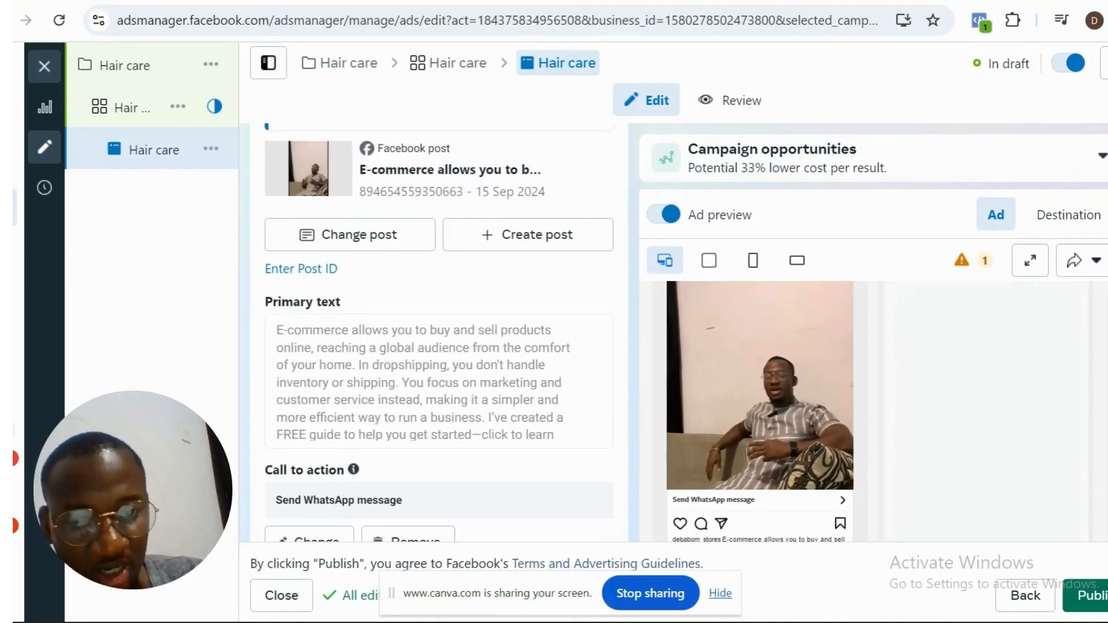
- Check the alternative call-to-action options for the ad's post, and close the dialog without choosing one
scroll(439, 347, down, 3)
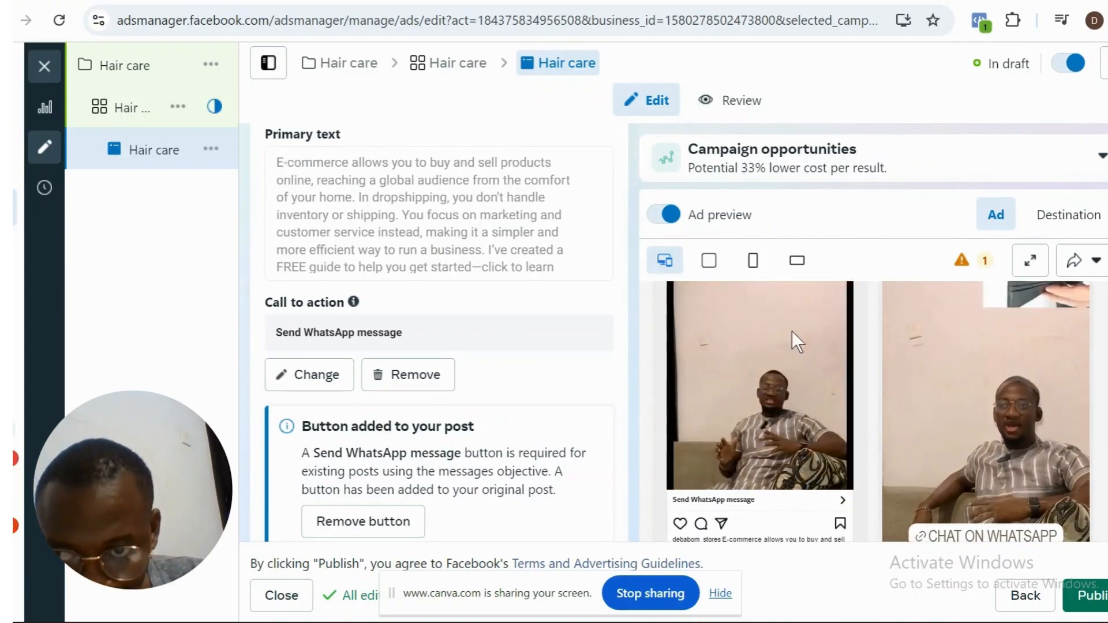
click(318, 381)
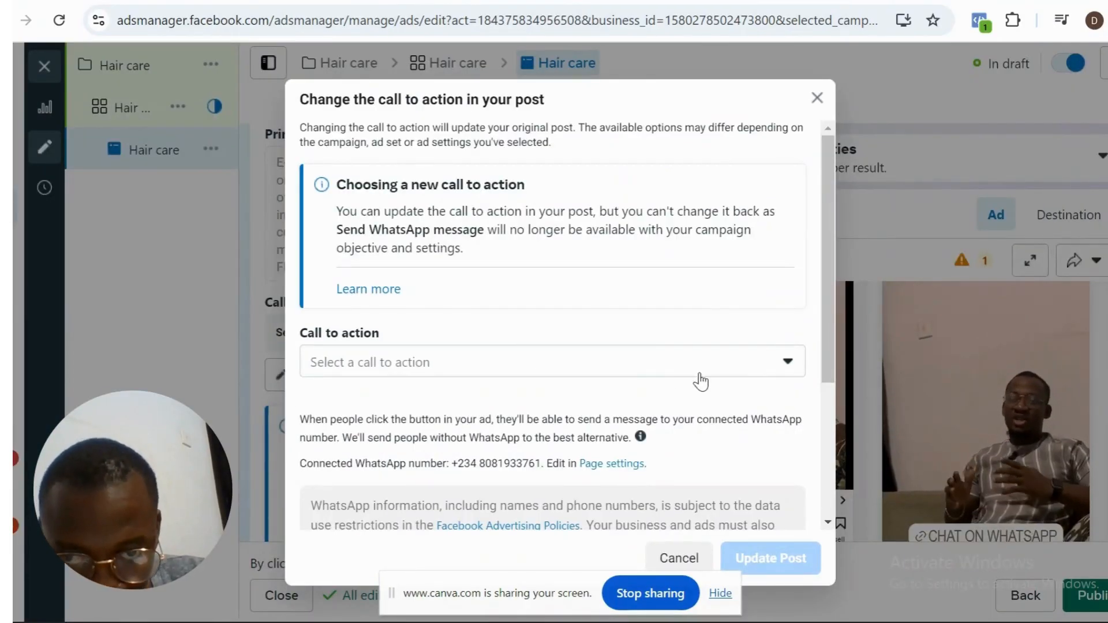
click(700, 374)
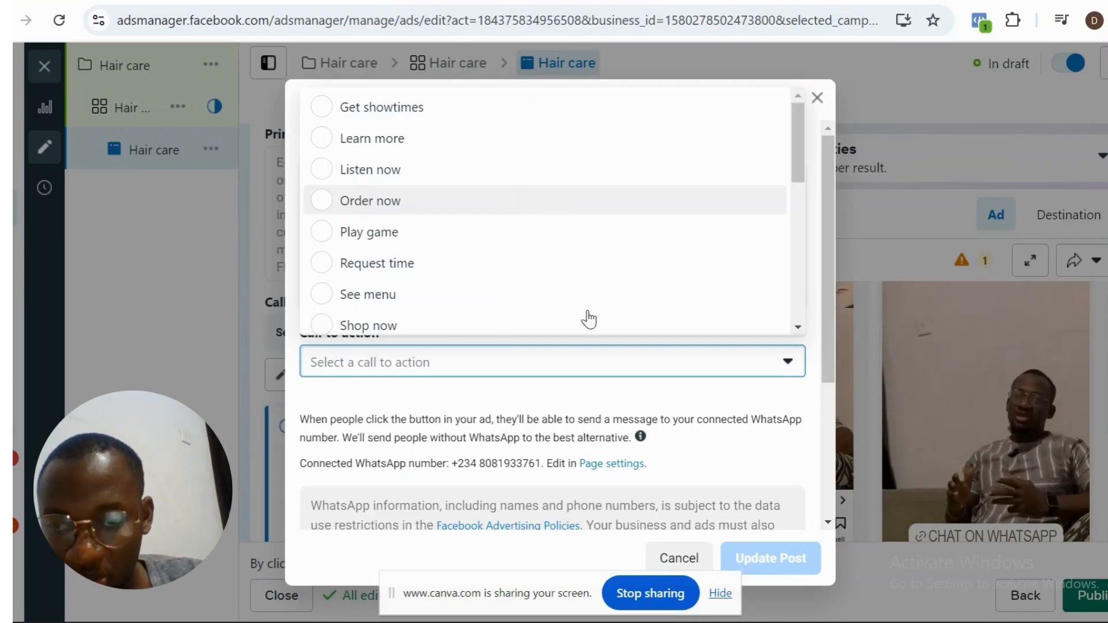
click(687, 564)
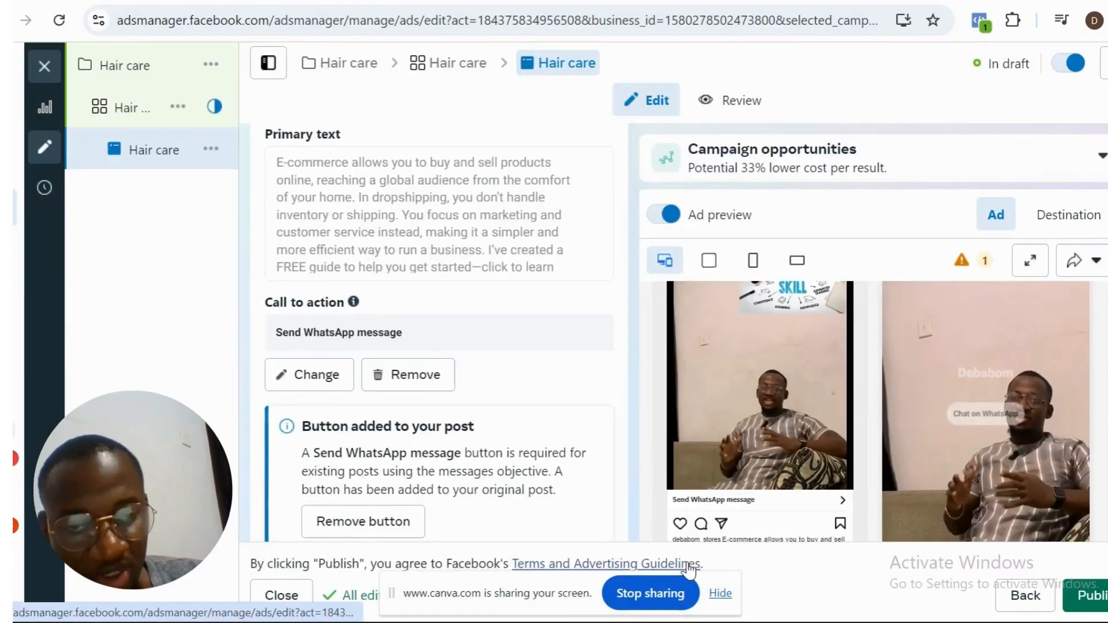
click(323, 378)
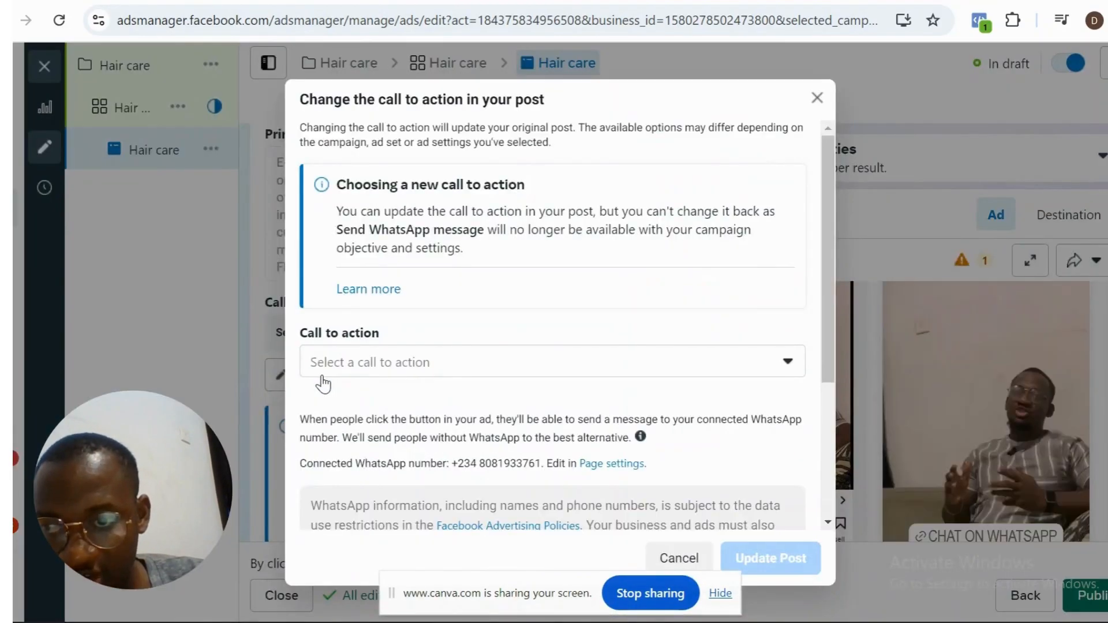
click(817, 99)
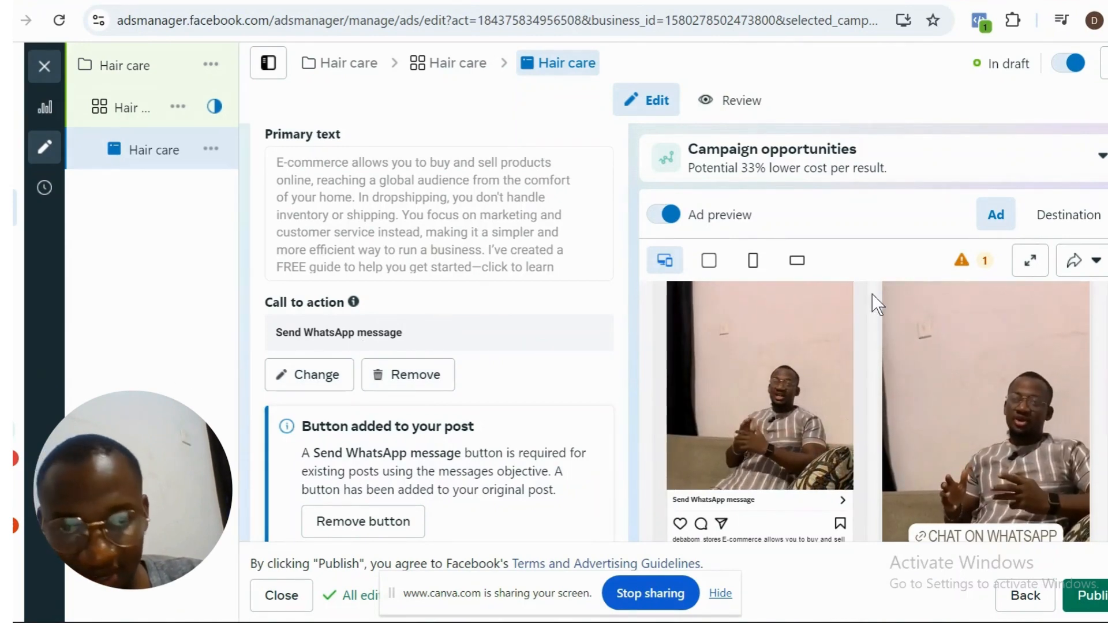
- Review the greeting, frequently asked questions and automated response fields in the ad's message template, and close it without saving changes
scroll(334, 462, down, 5)
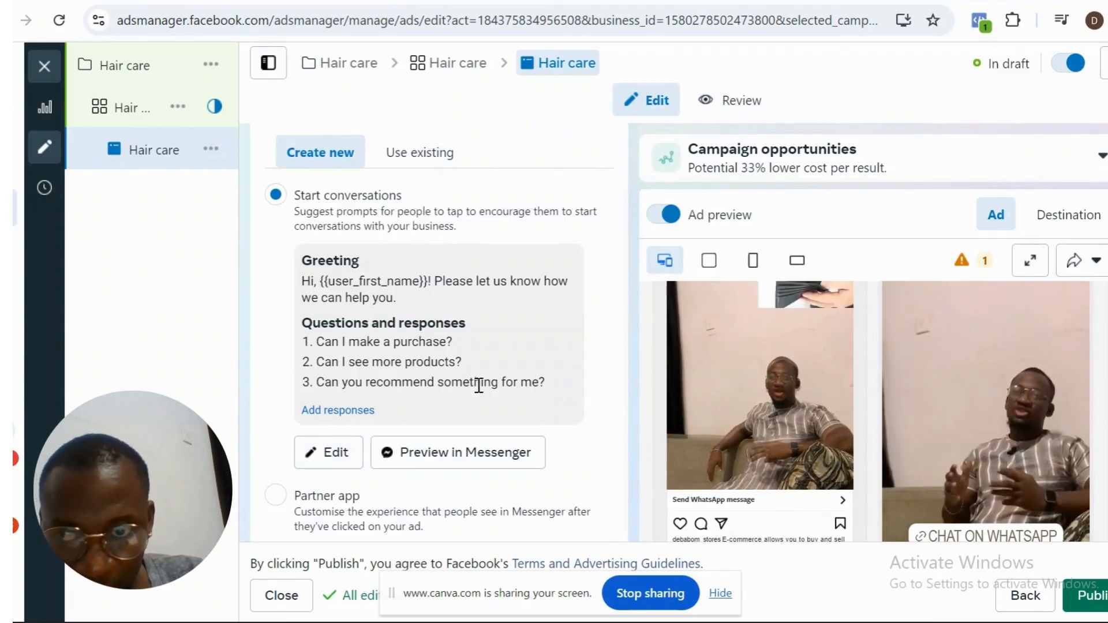
click(335, 453)
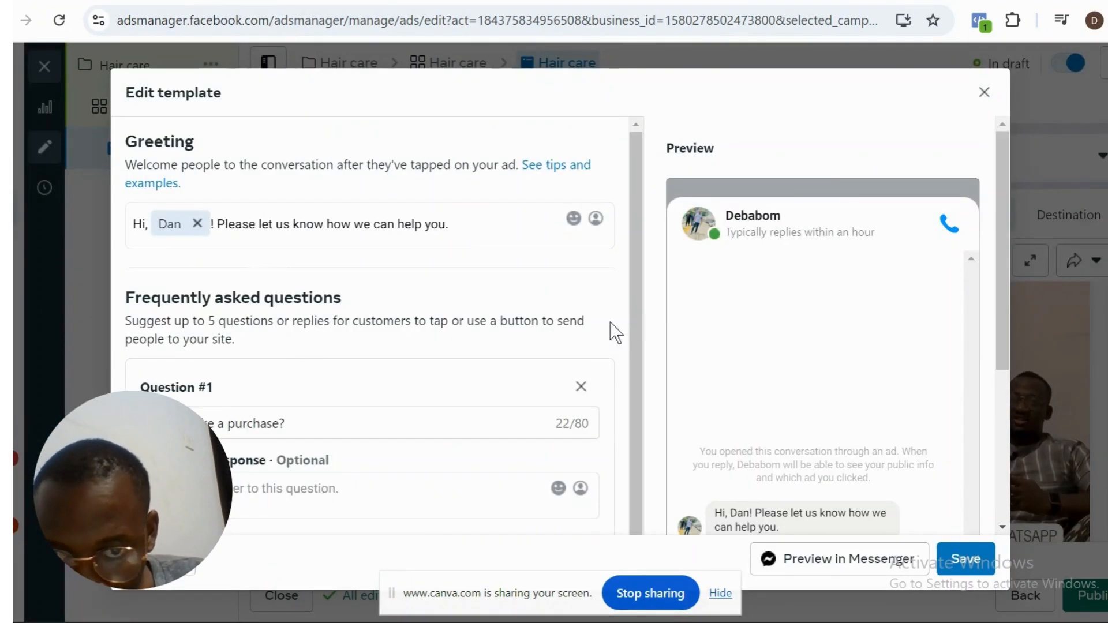
drag(640, 307, 641, 399)
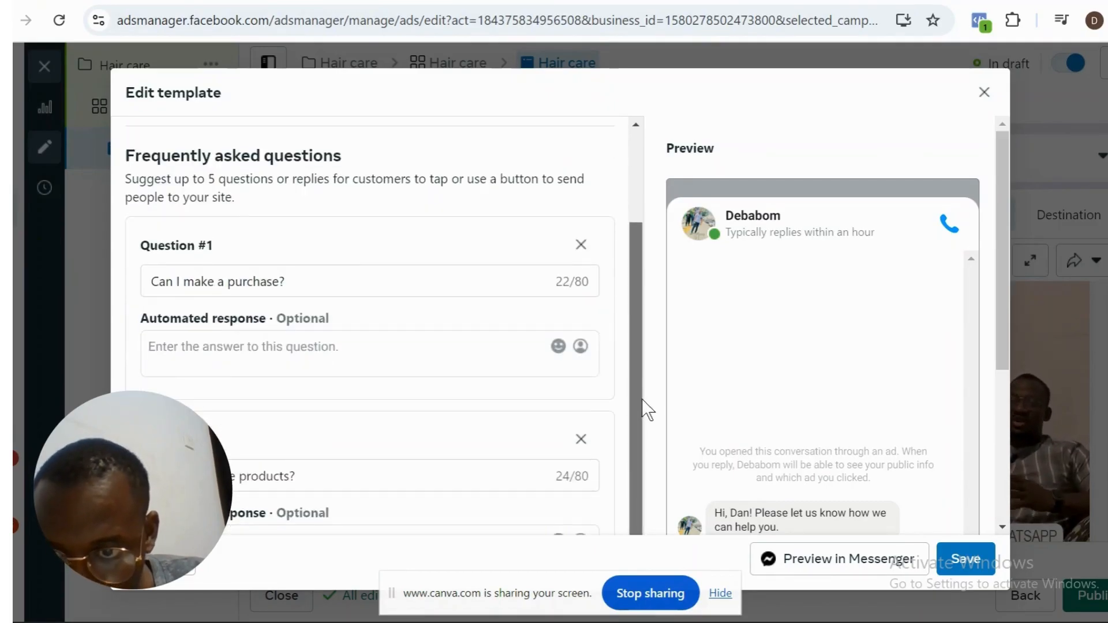
click(379, 346)
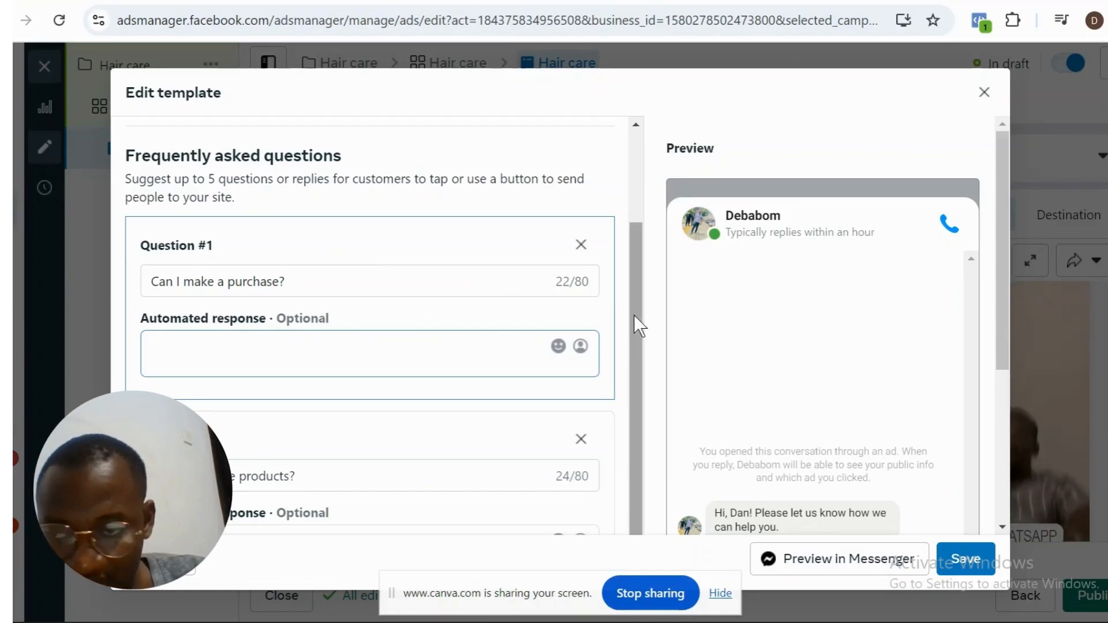
drag(633, 315, 626, 448)
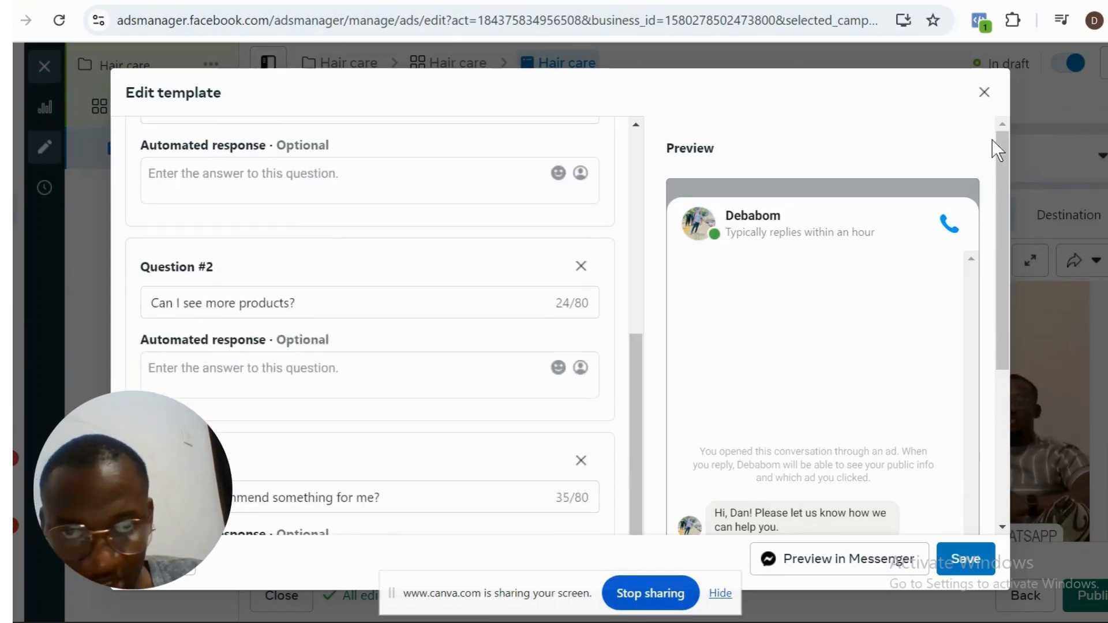
click(986, 93)
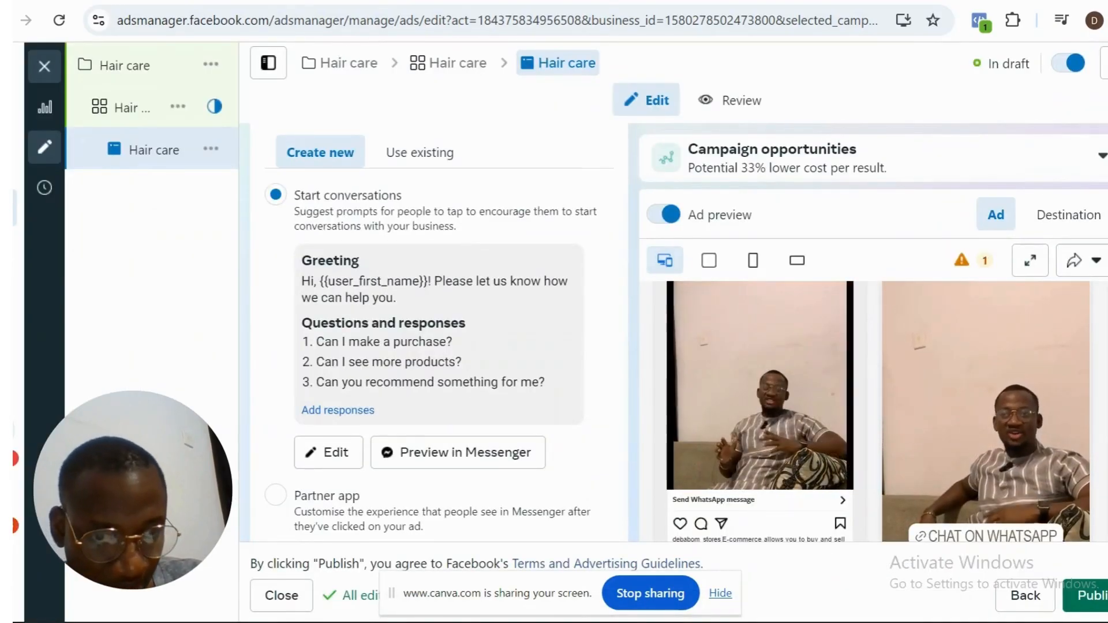
- Look over the ad's website, app and offline event tracking options, and return to the ad creative and its previews
scroll(669, 335, down, 5)
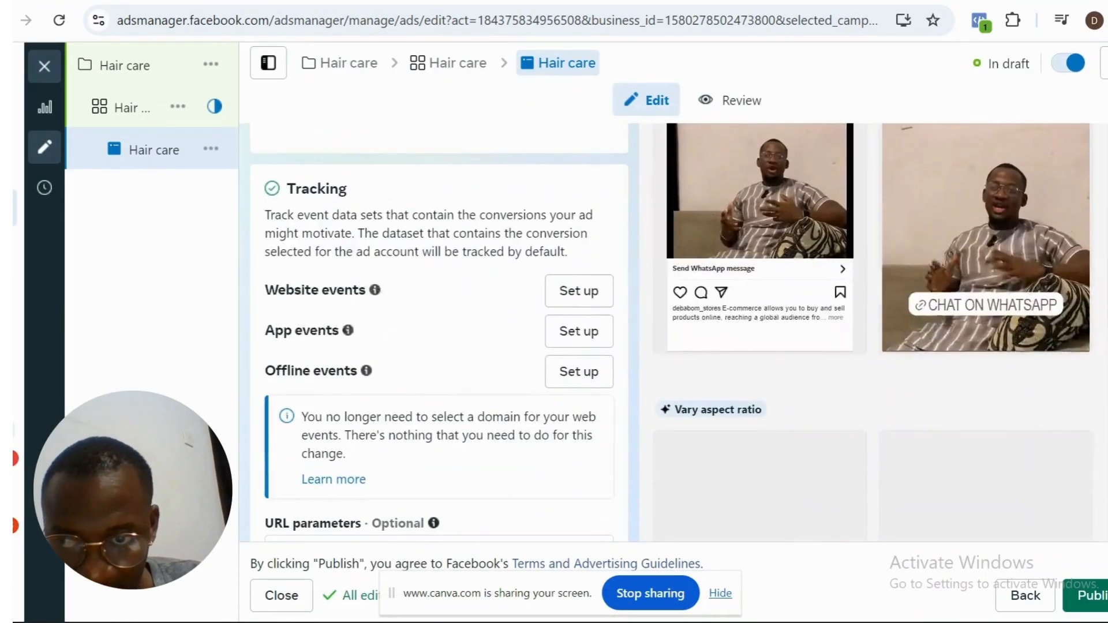
scroll(670, 332, down, 2)
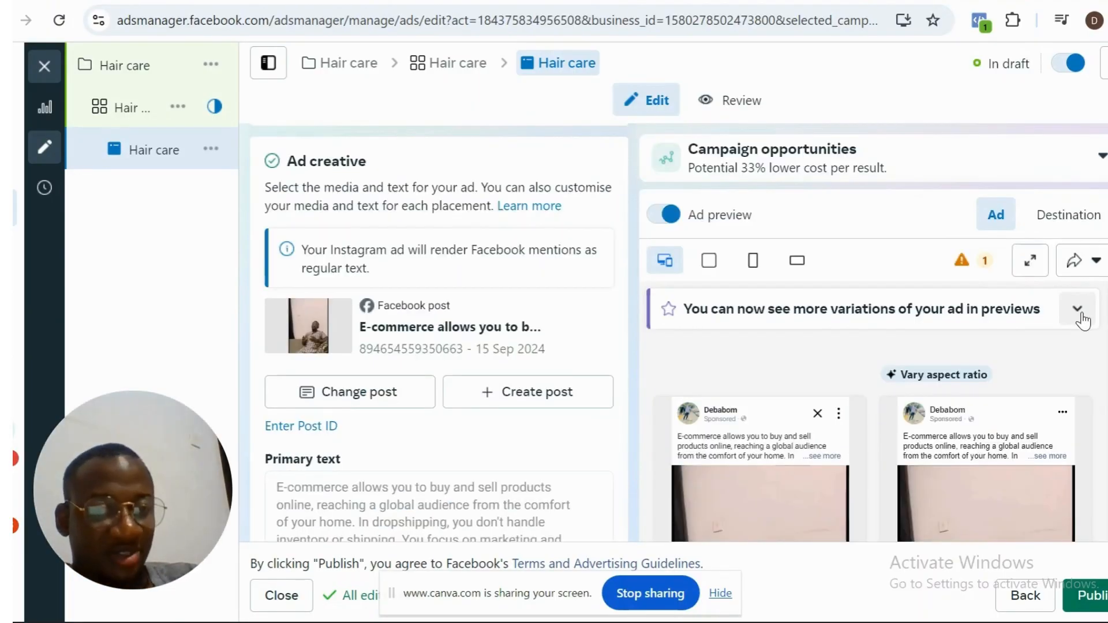
right_click(1059, 307)
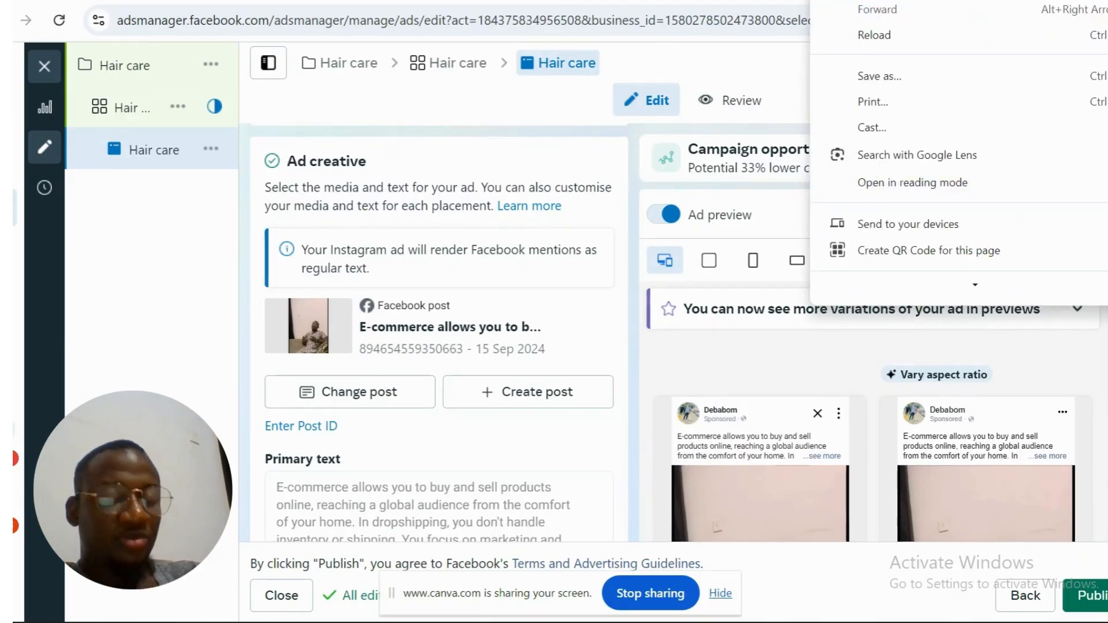
key(Escape)
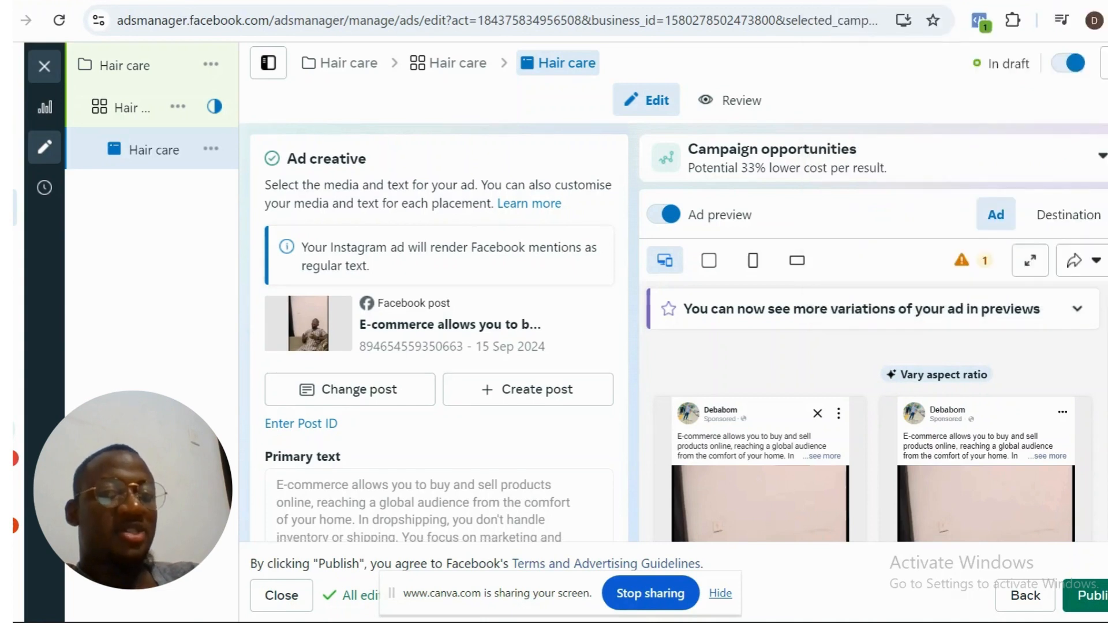